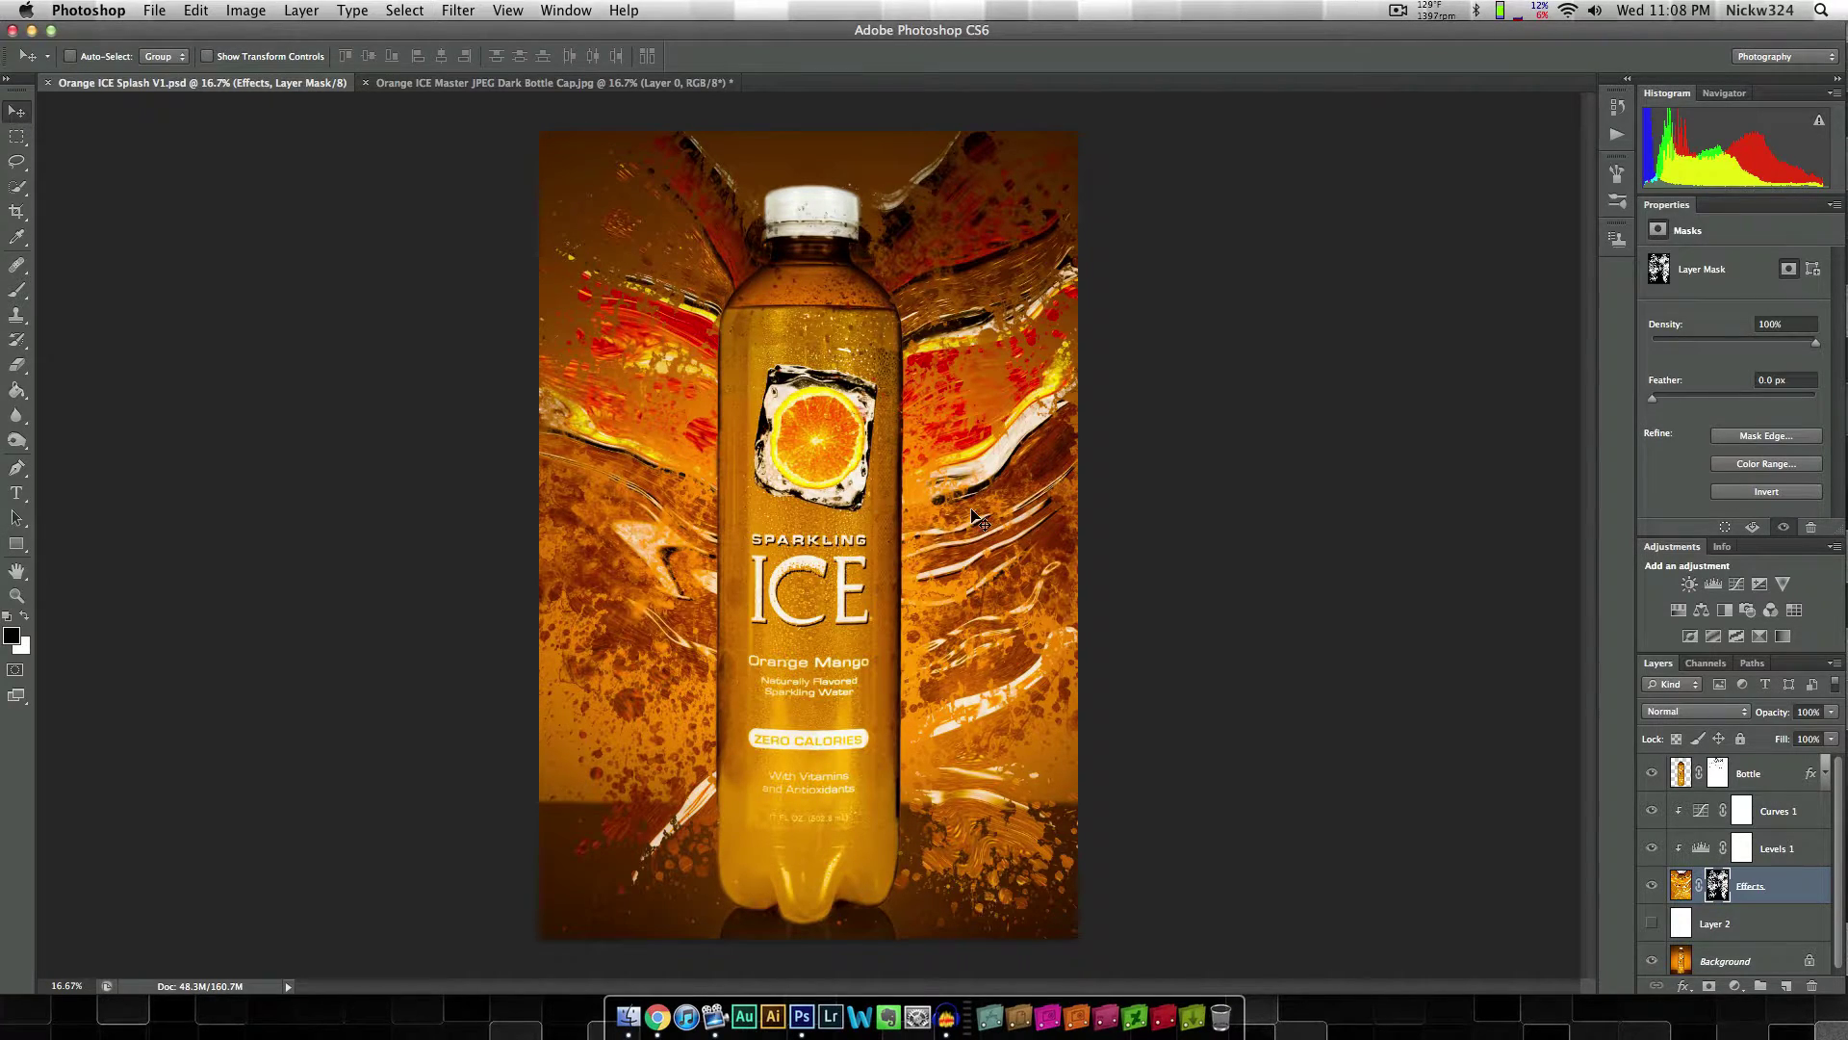
Step: Switch between Chrome and Photoshop to compare the Lumoid disintegration effect article with the finished Orange ICE splash composite
{"action": "left_click", "coordinate": [655, 1018]}
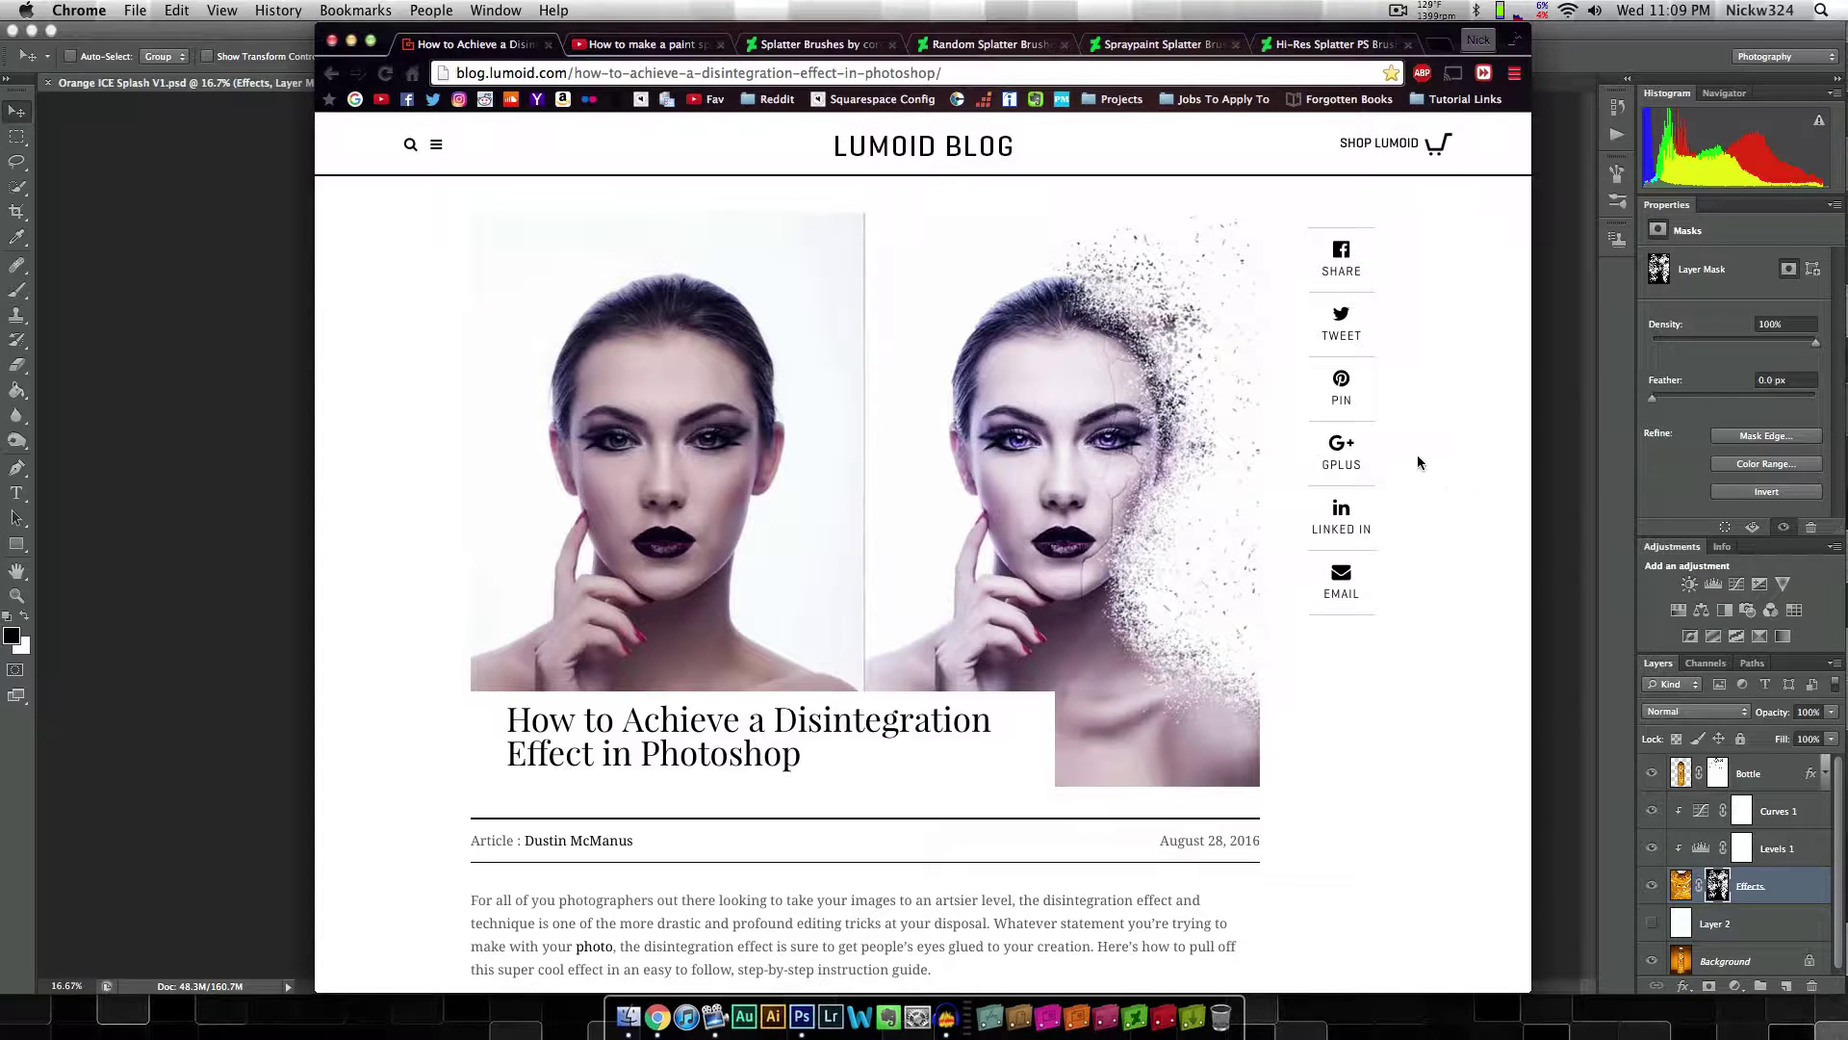
{"action": "left_click", "coordinate": [200, 328]}
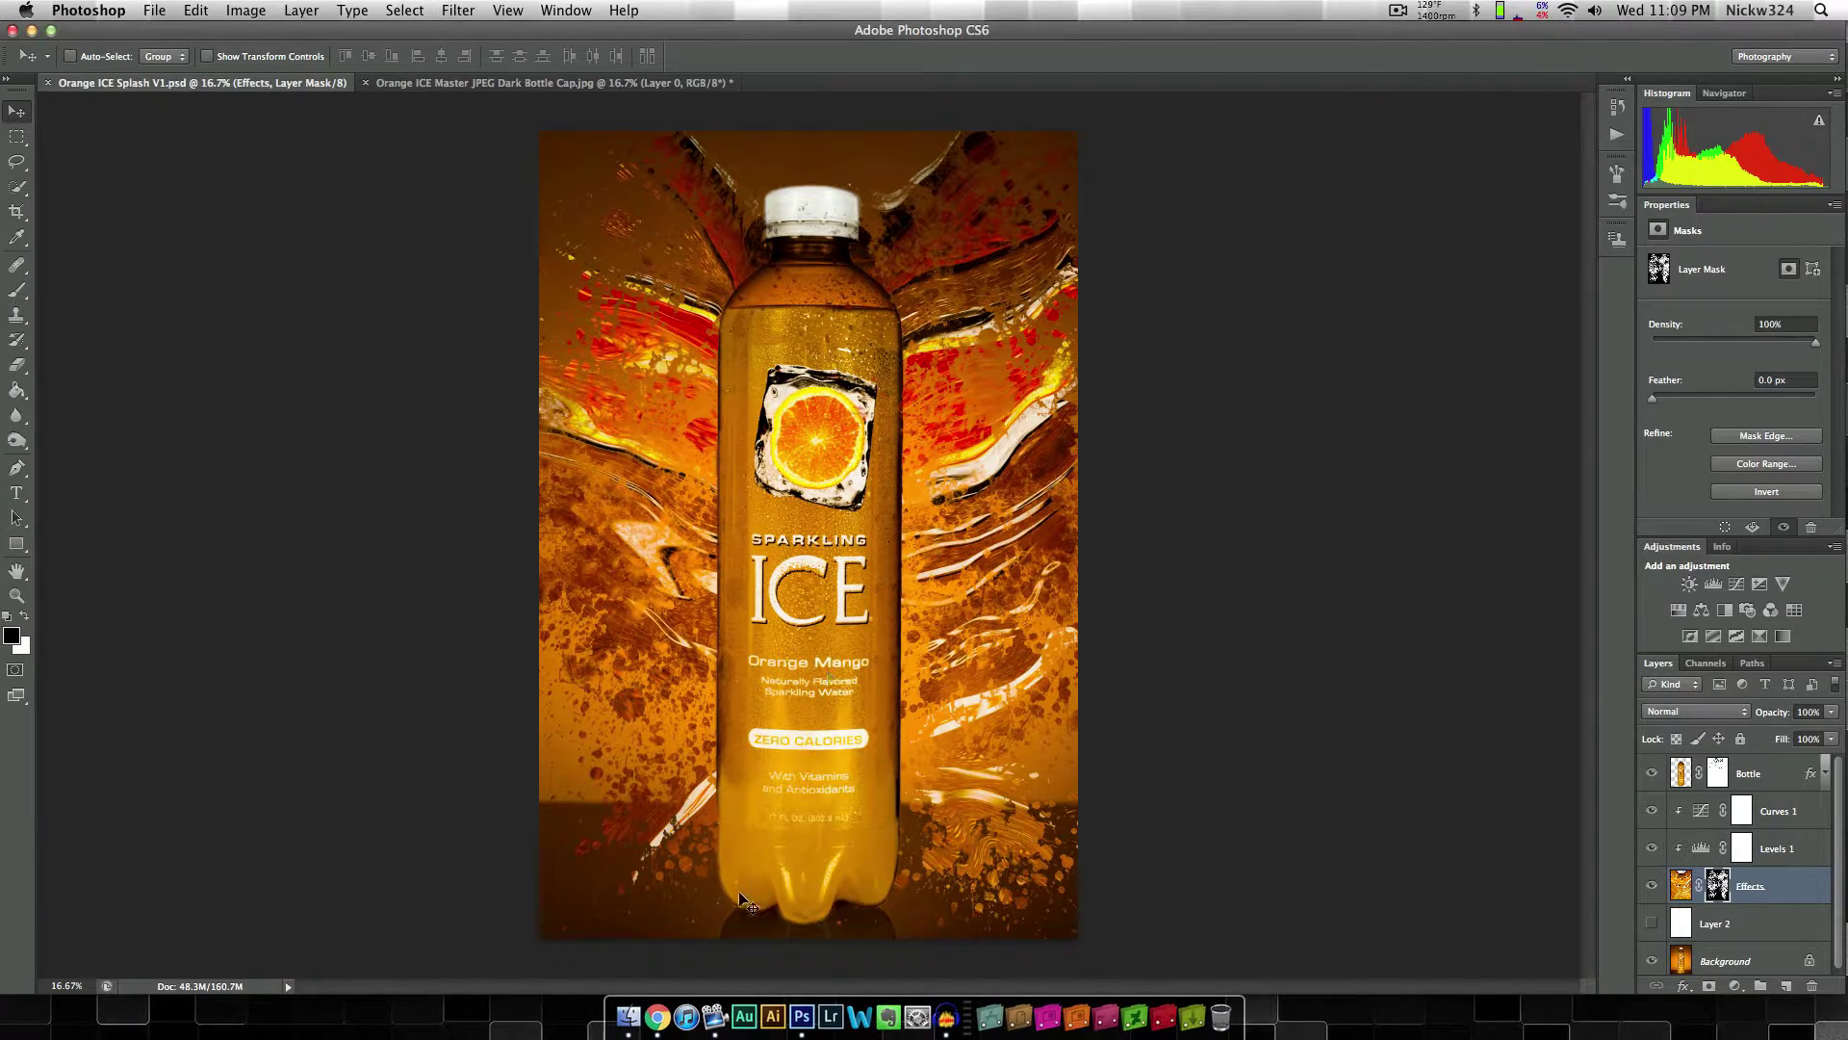
{"action": "left_click", "coordinate": [657, 1017]}
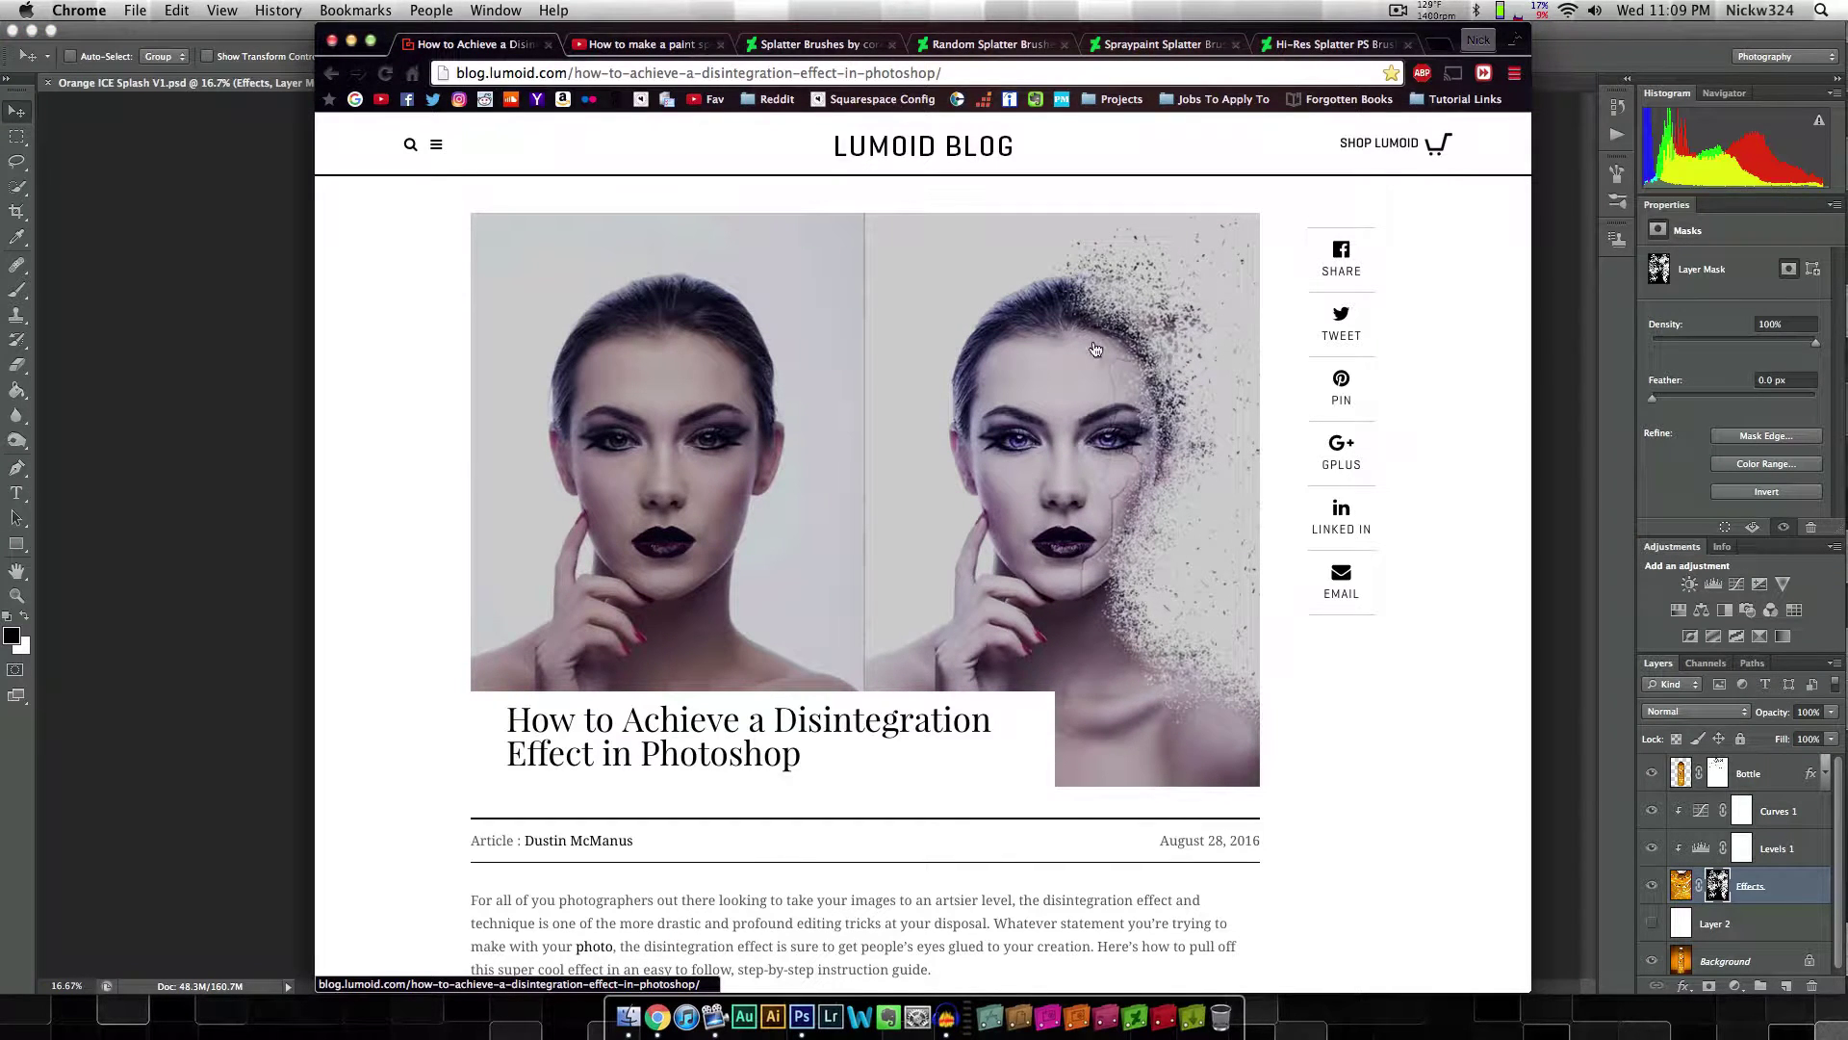
{"action": "left_click", "coordinate": [176, 250]}
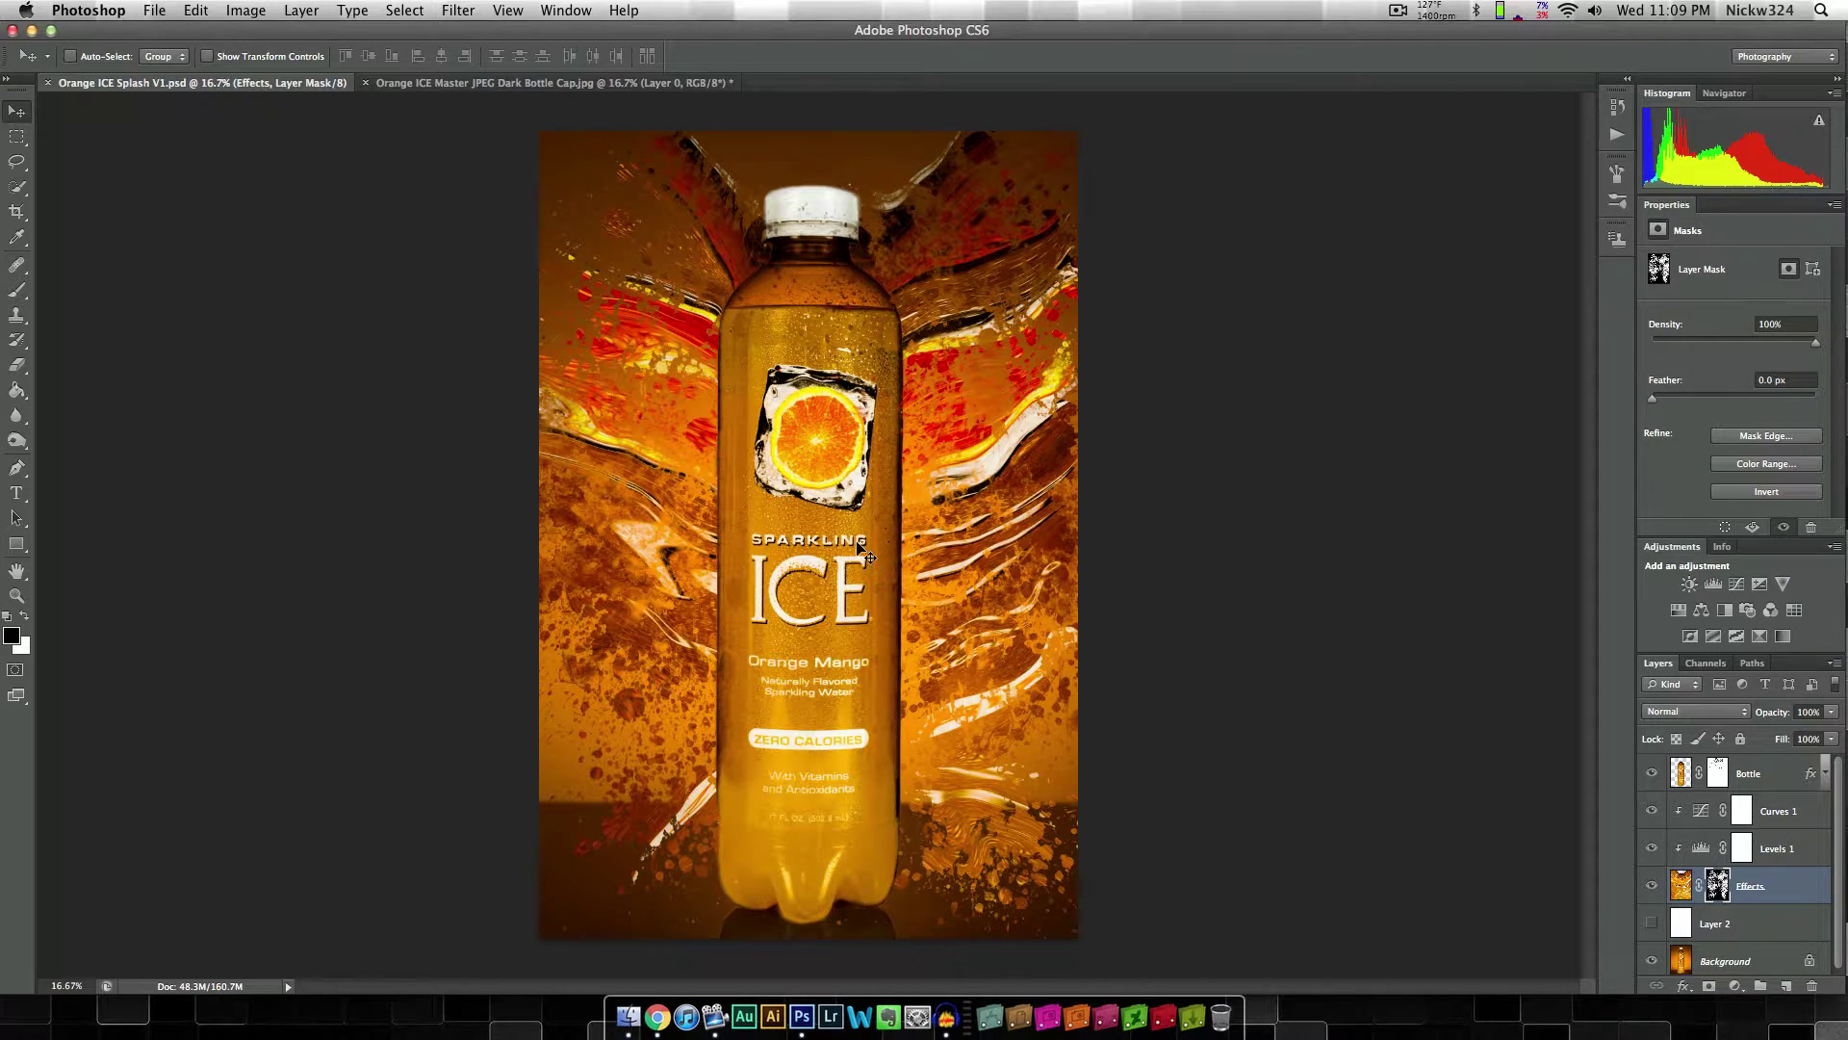
{"action": "left_click", "coordinate": [658, 1017]}
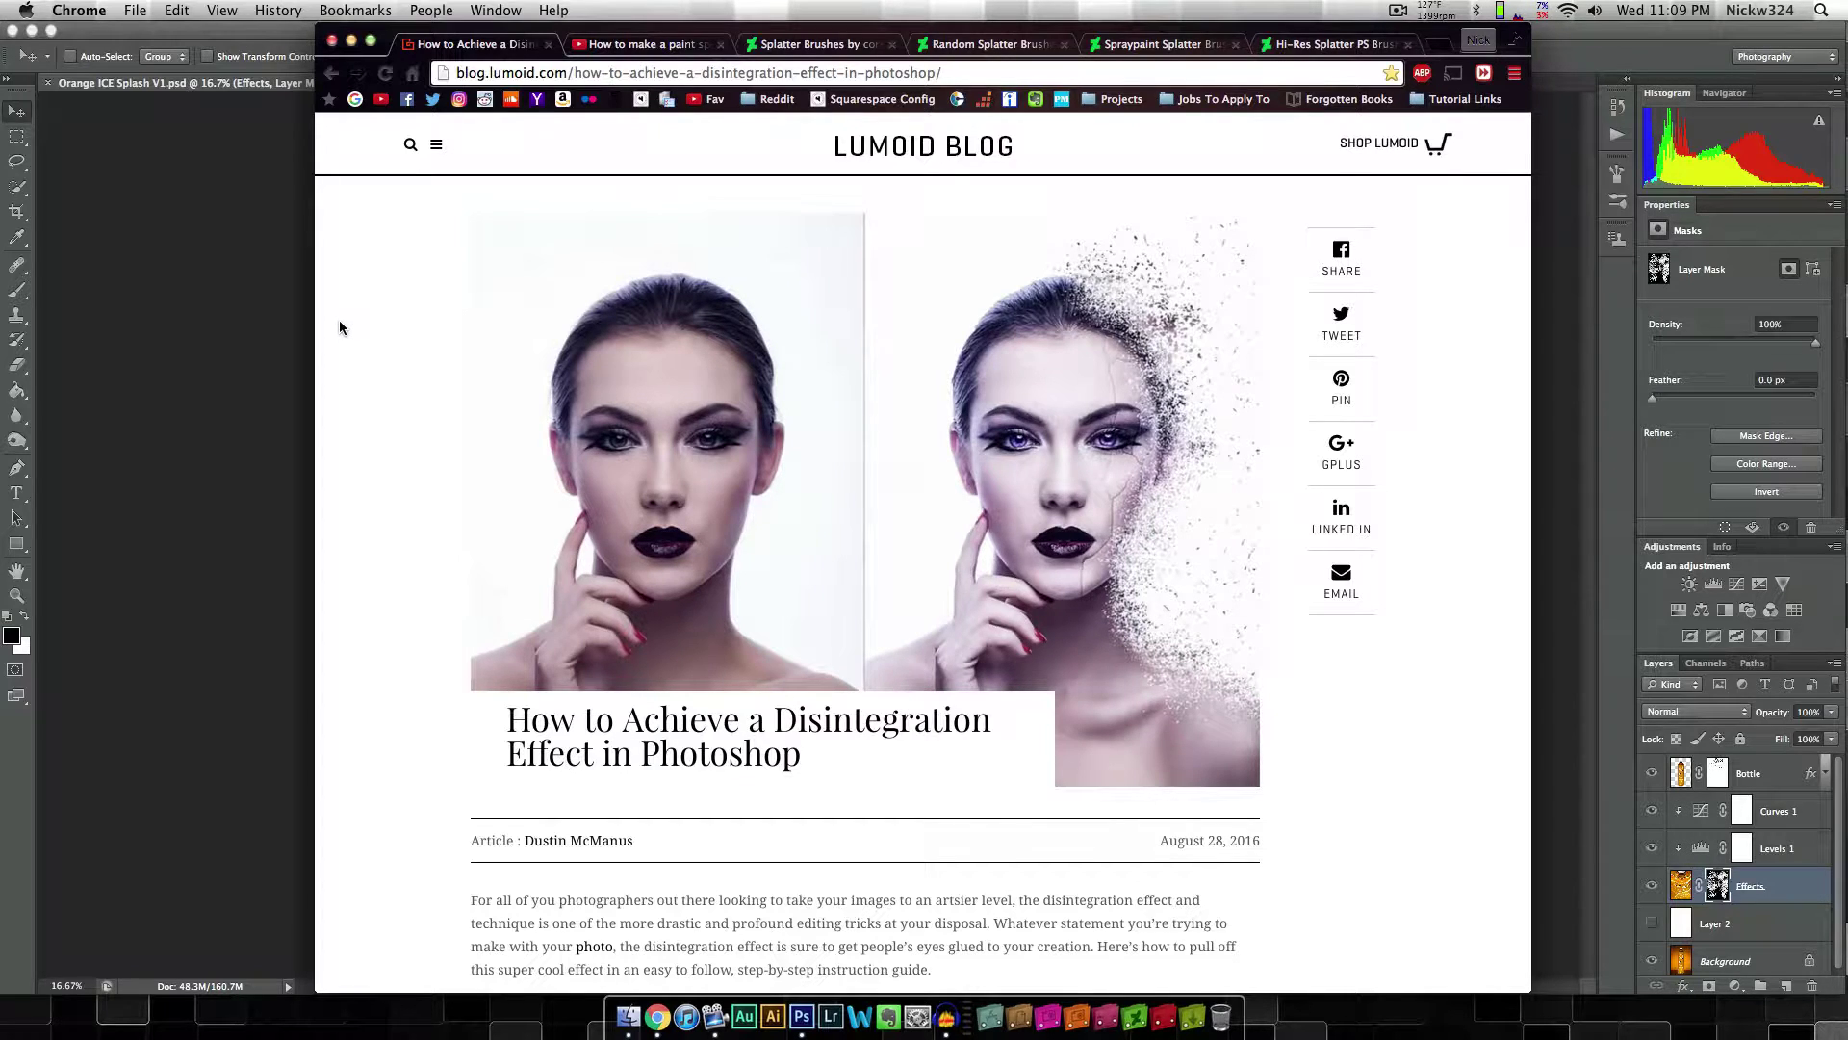
{"action": "left_click", "coordinate": [285, 318]}
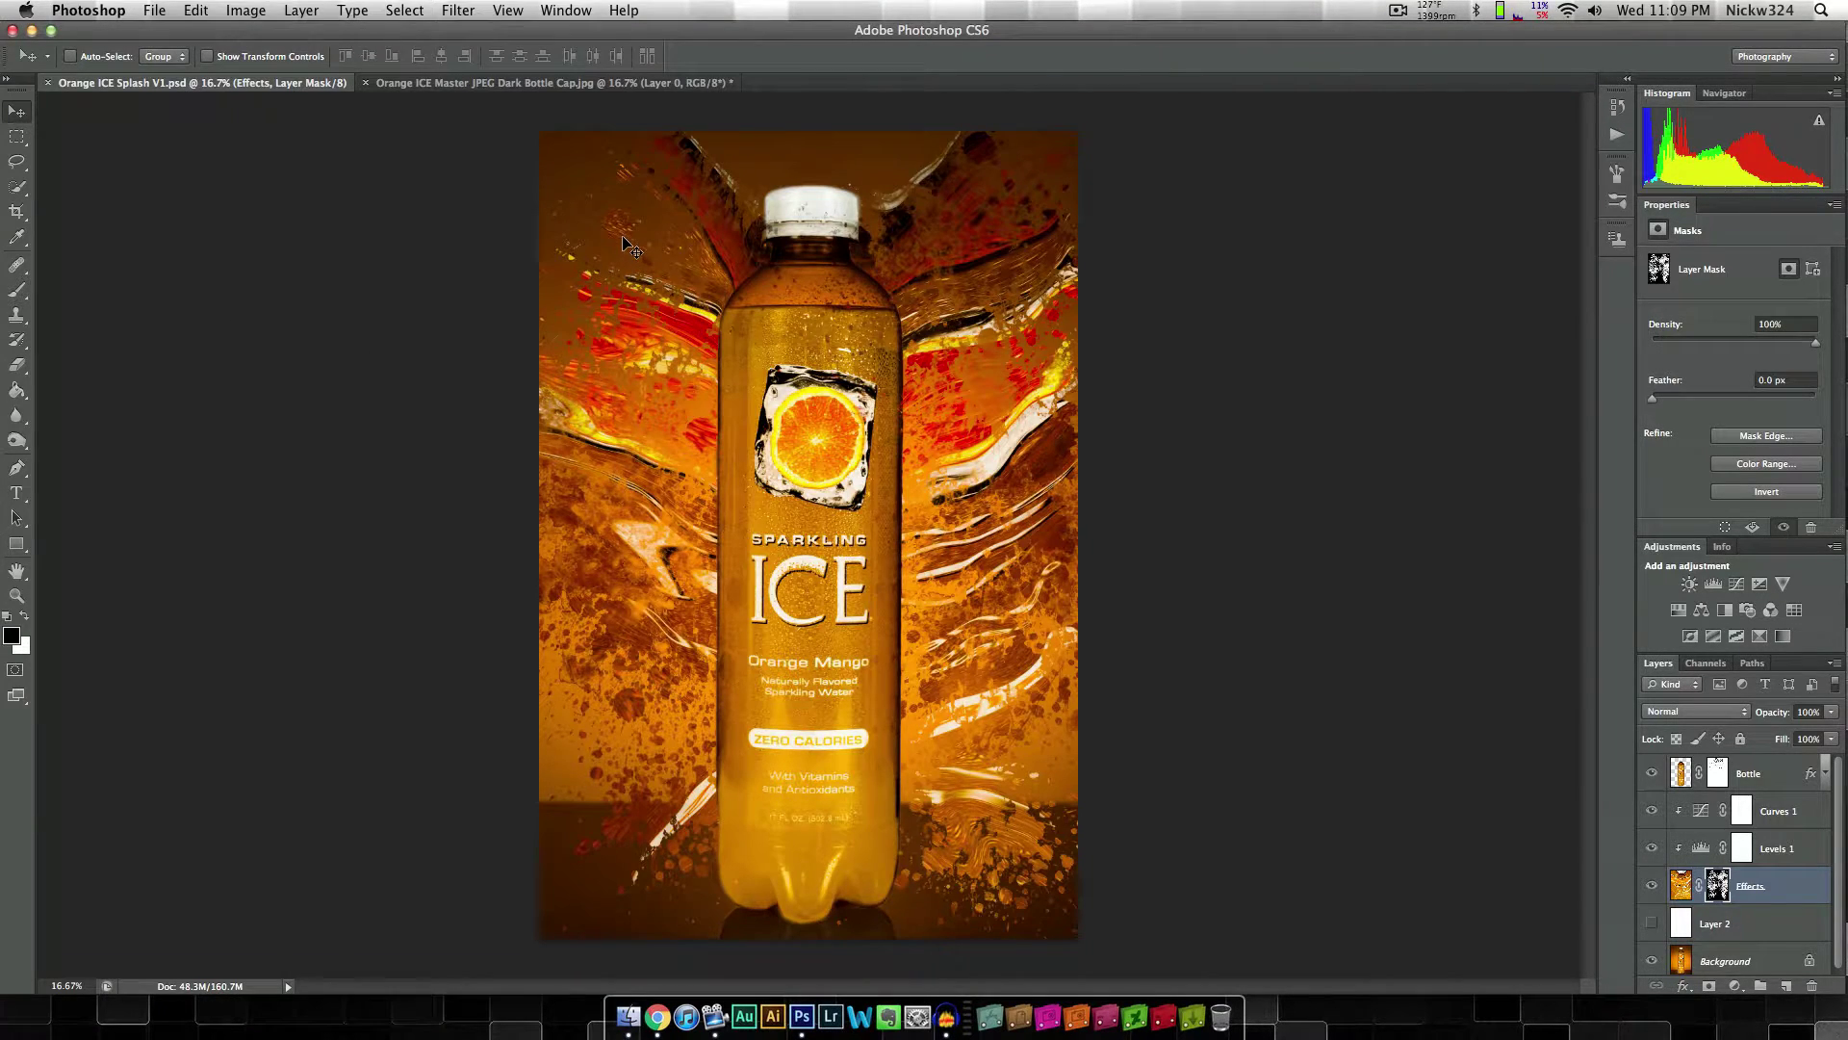
Step: Compare the original bottle photo with the finished Orange ICE Splash V1 composite, consulting the disintegration example in Chrome
{"action": "left_click", "coordinate": [544, 85]}
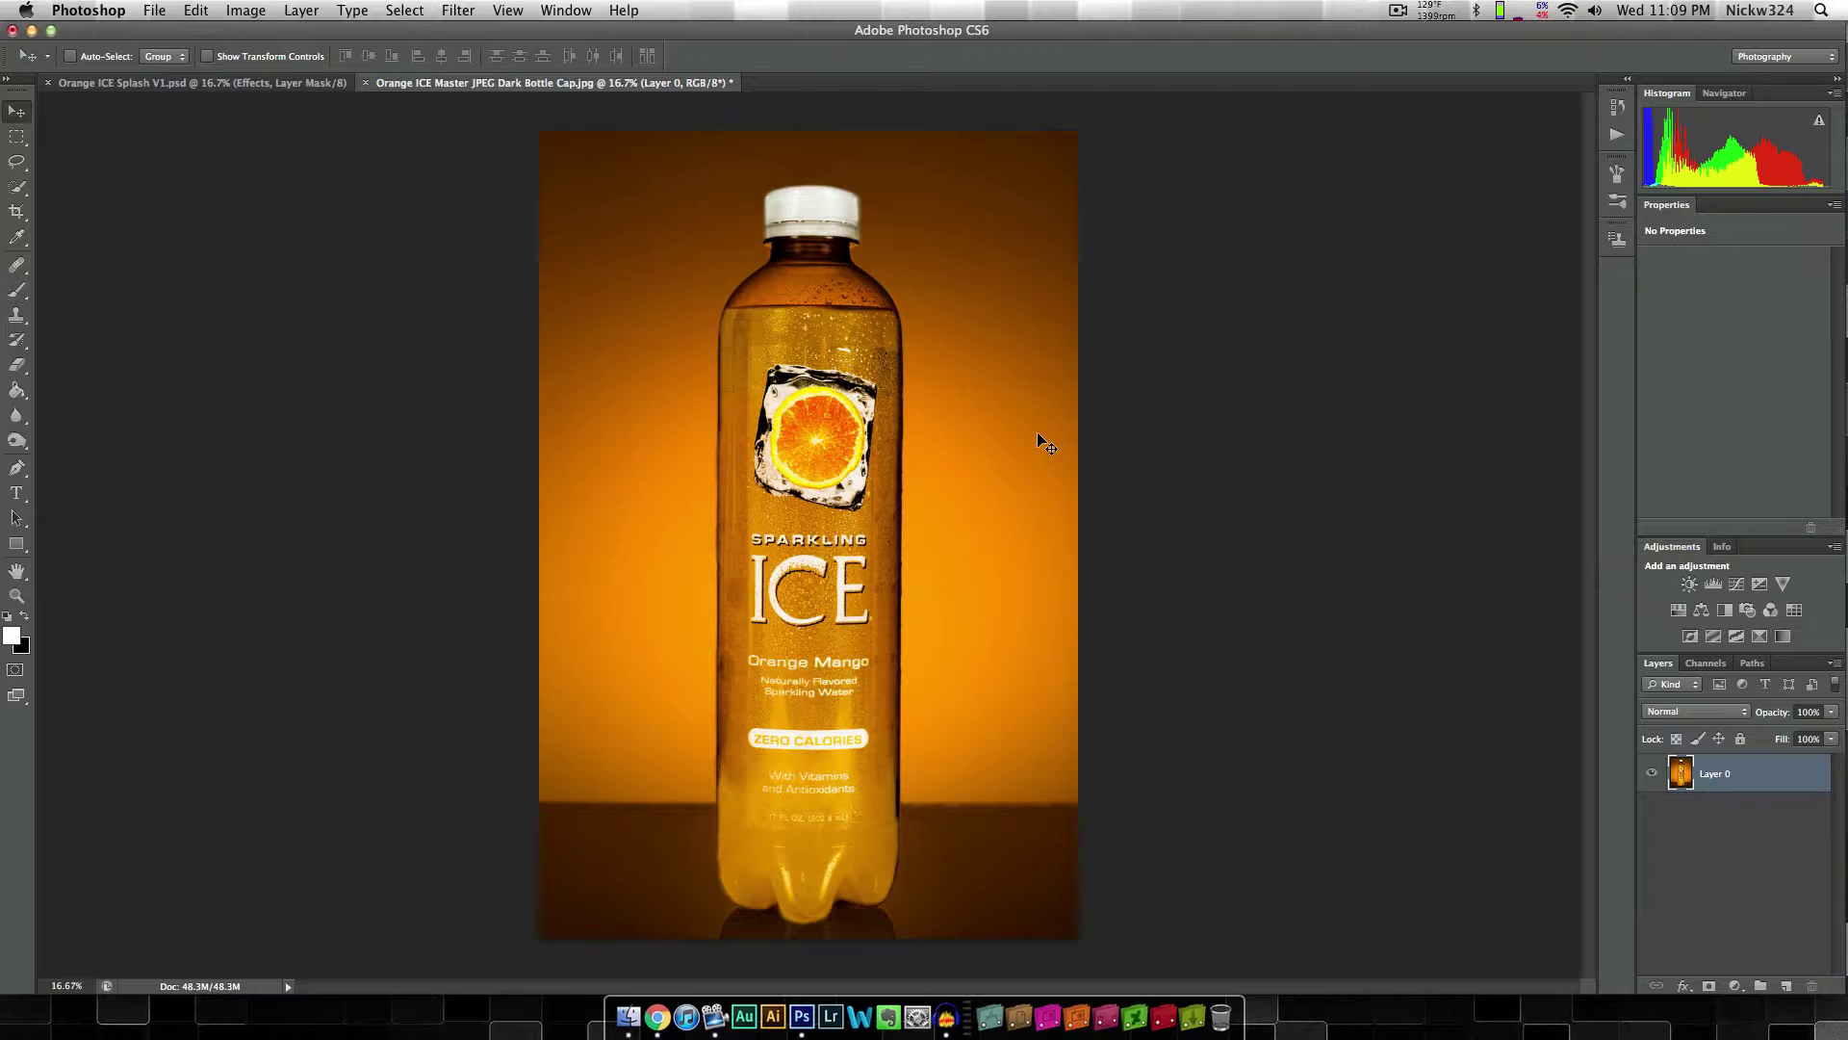
{"action": "left_click", "coordinate": [306, 83]}
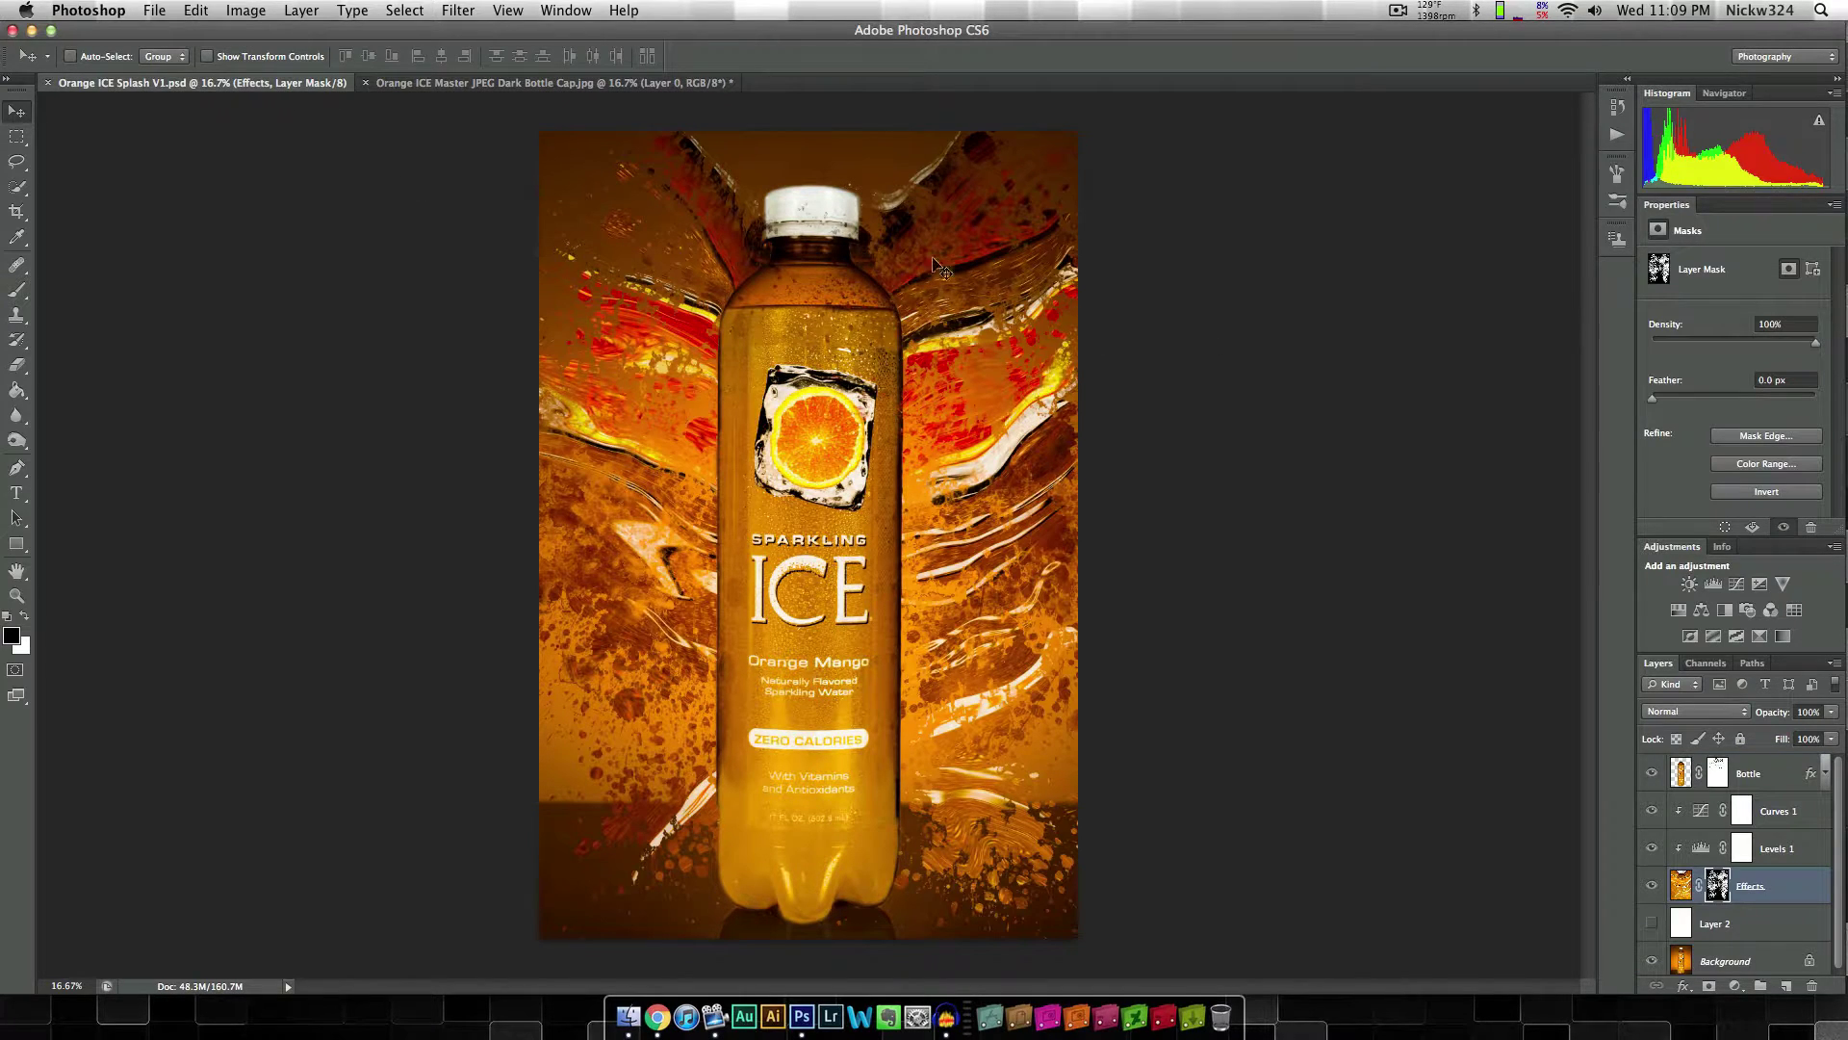
{"action": "left_click", "coordinate": [596, 87]}
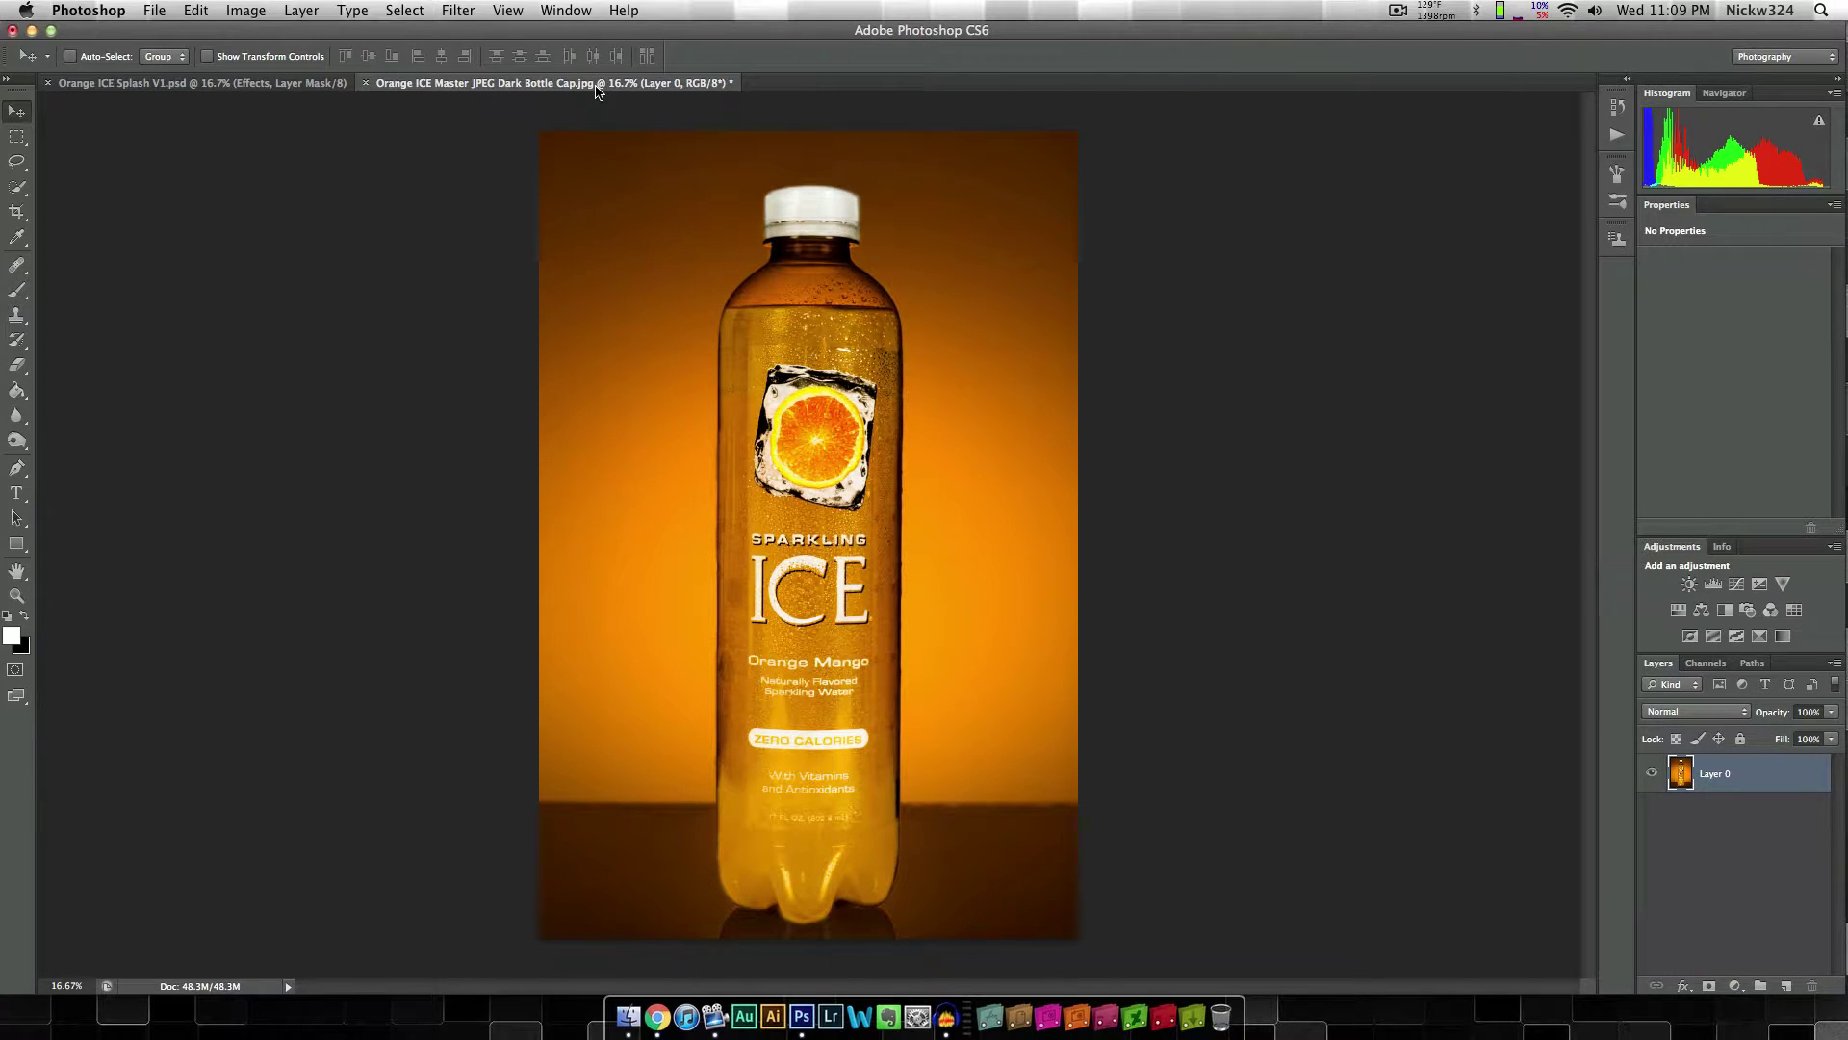
{"action": "key", "text": "ctrl+Up"}
{"action": "left_click", "coordinate": [438, 346]}
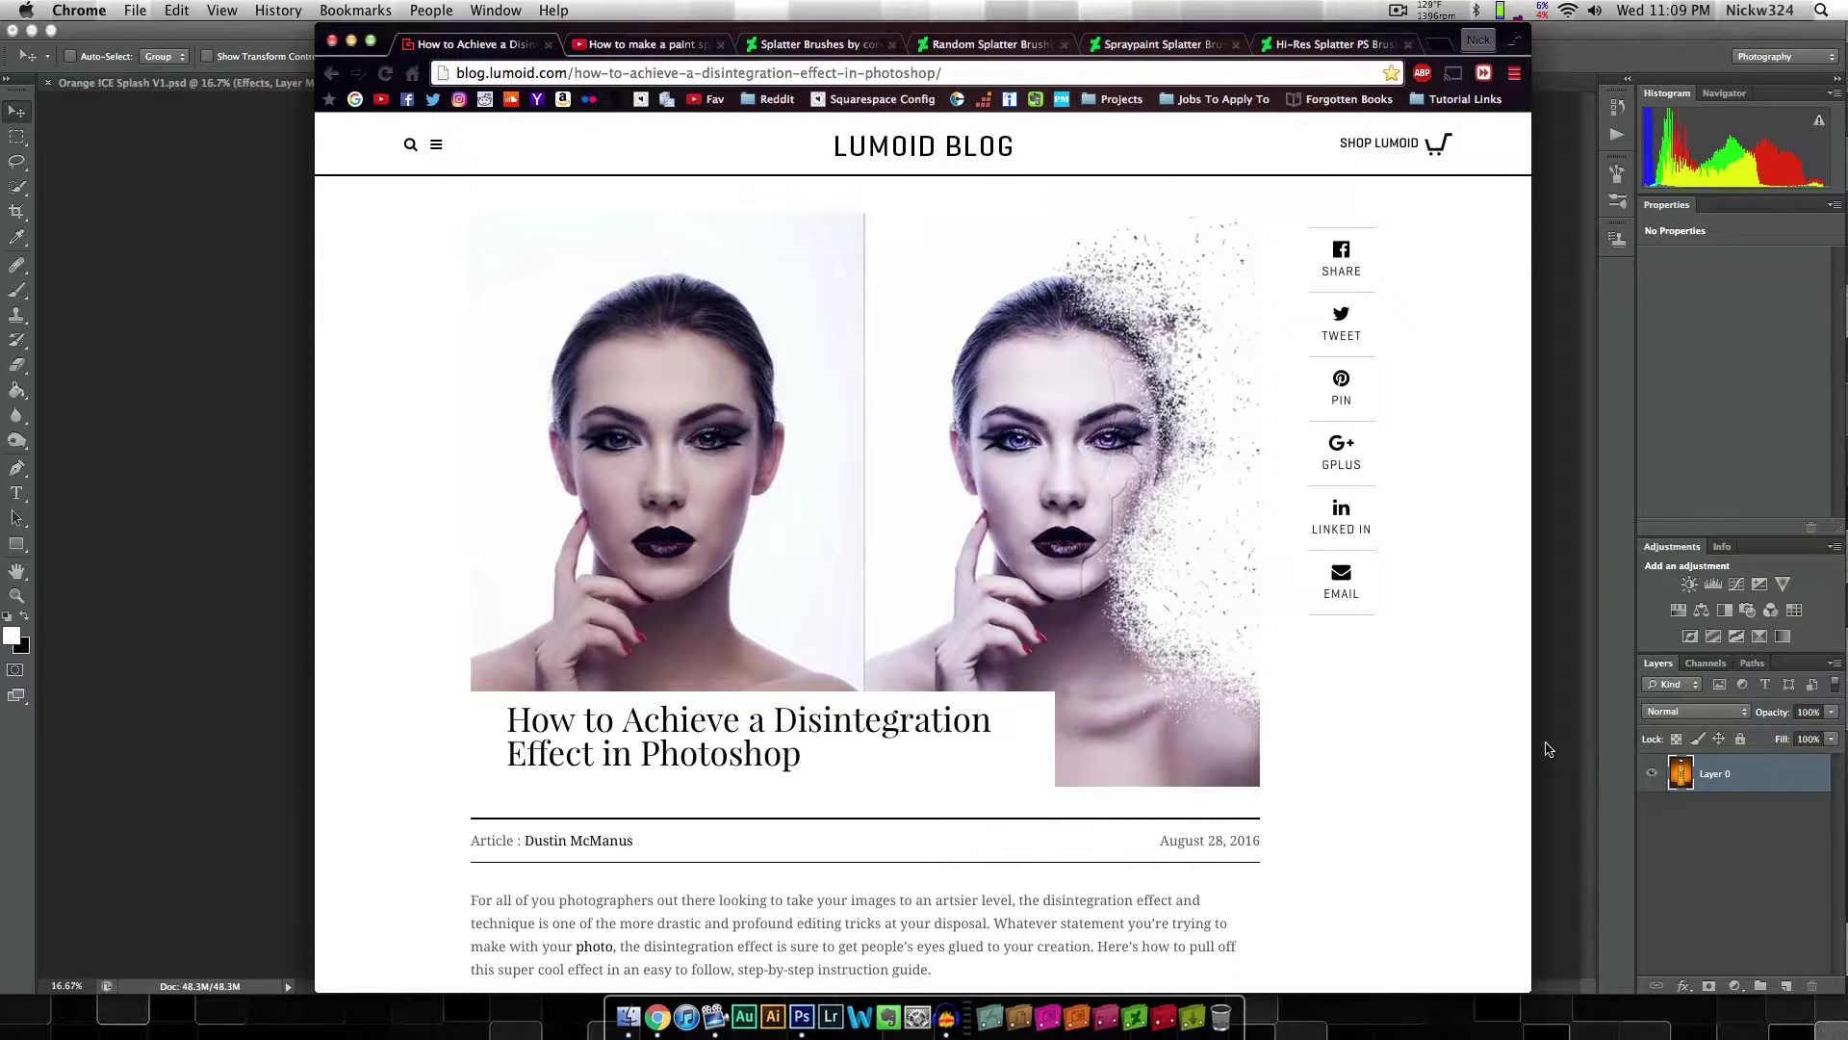
{"action": "left_click", "coordinate": [235, 83]}
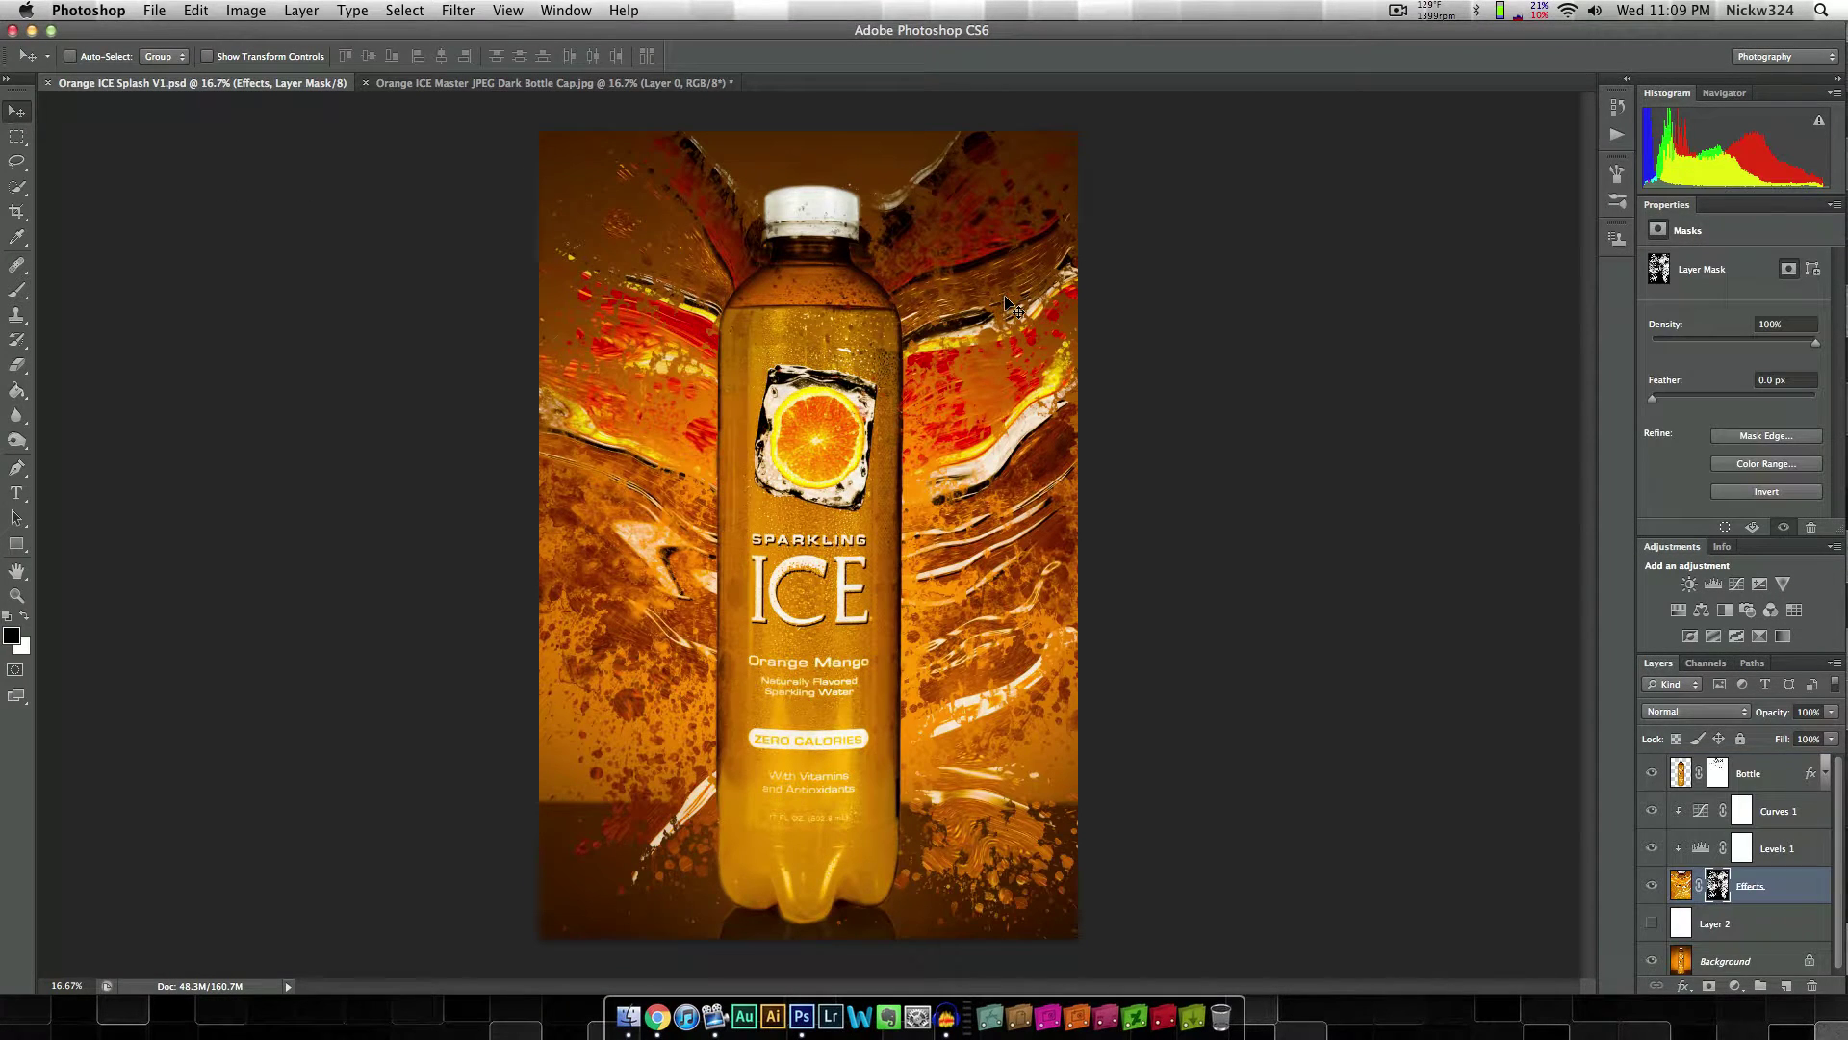
Step: Switch to Chrome and review the DeviantArt splatter brush pages and the YouTube paint splatter tutorial
{"action": "key", "text": "ctrl+Up"}
{"action": "left_click", "coordinate": [430, 364]}
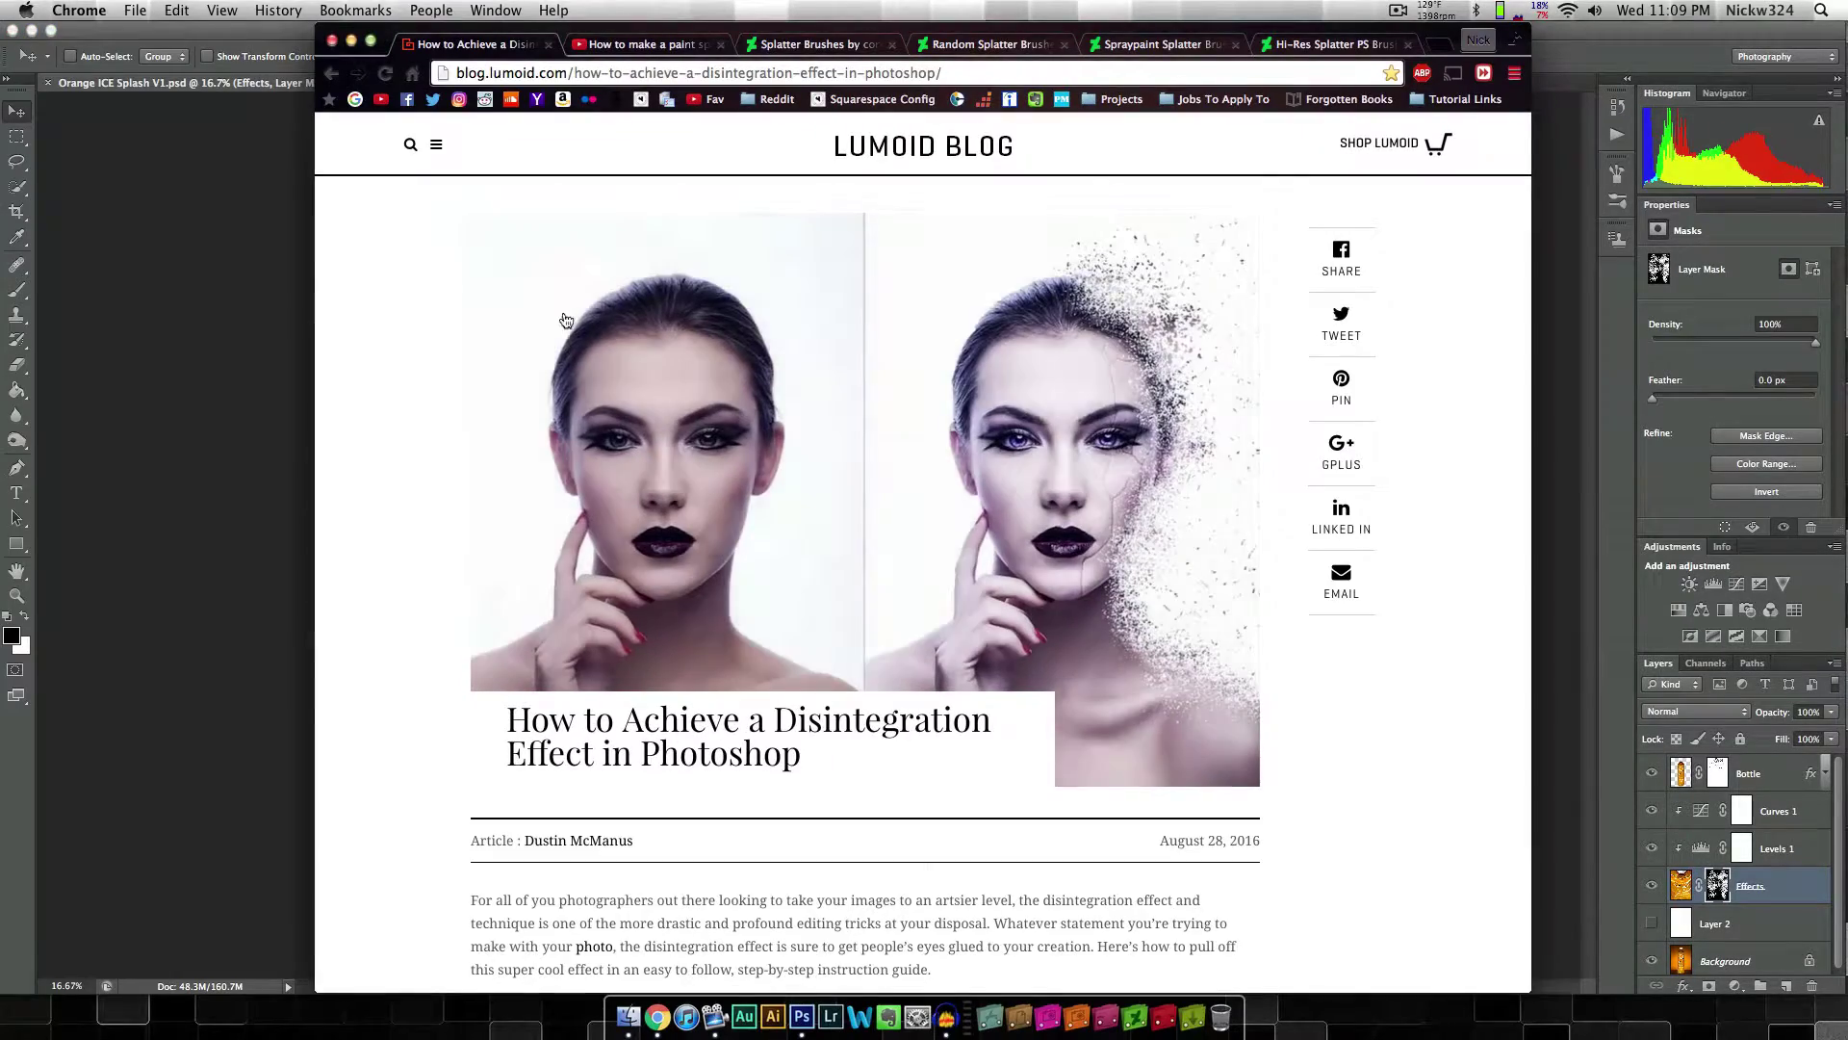
{"action": "left_click", "coordinate": [807, 44]}
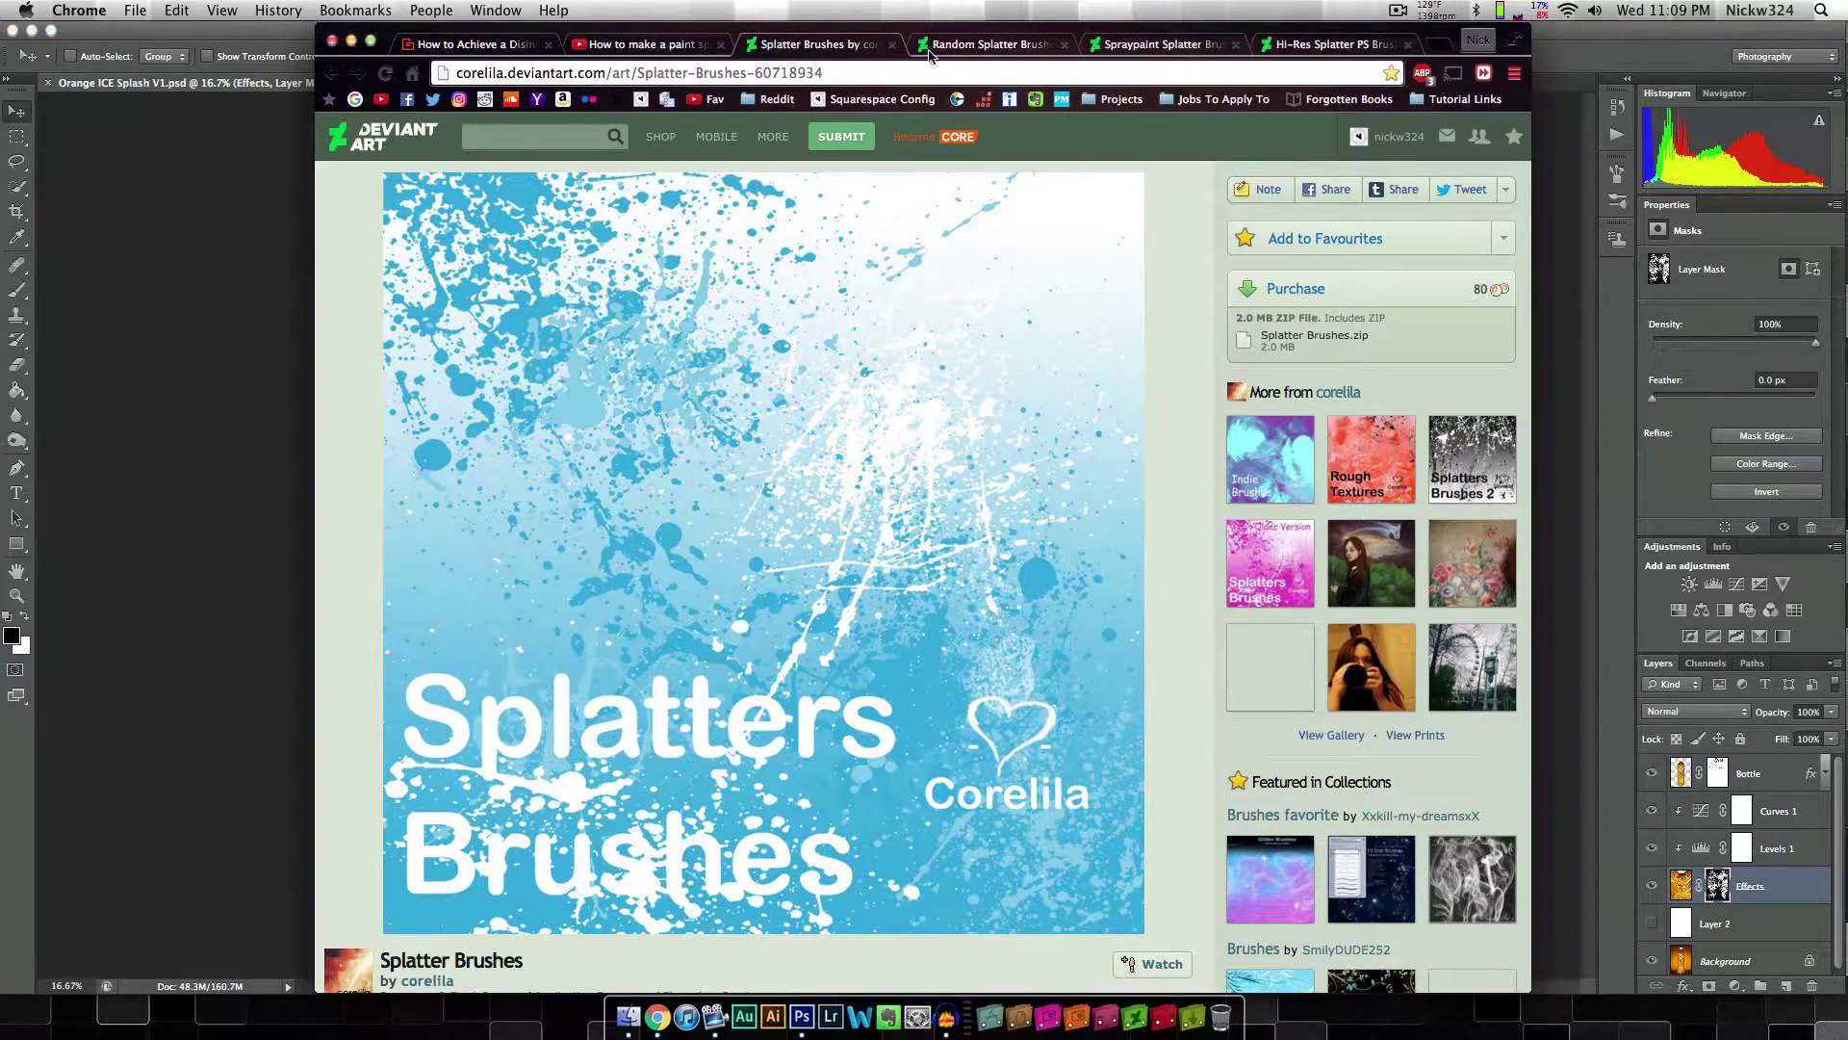
{"action": "left_click", "coordinate": [987, 46]}
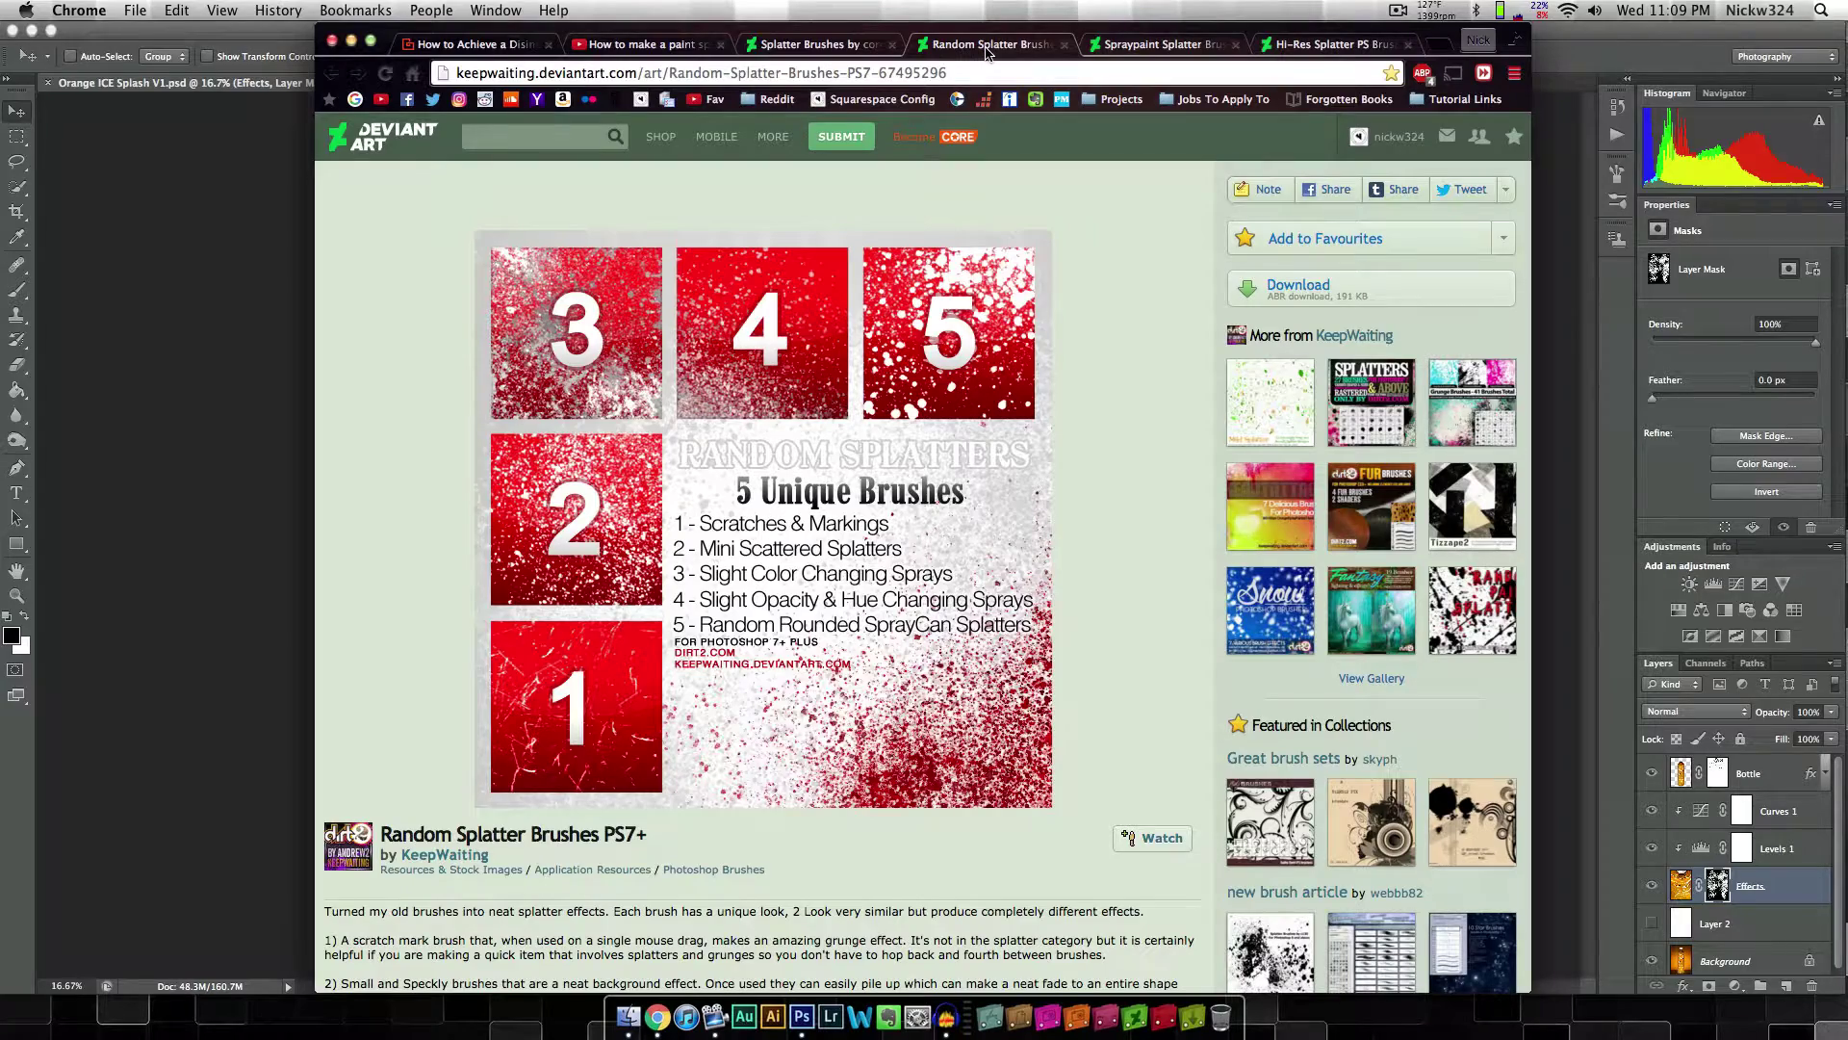
{"action": "left_click", "coordinate": [1217, 48]}
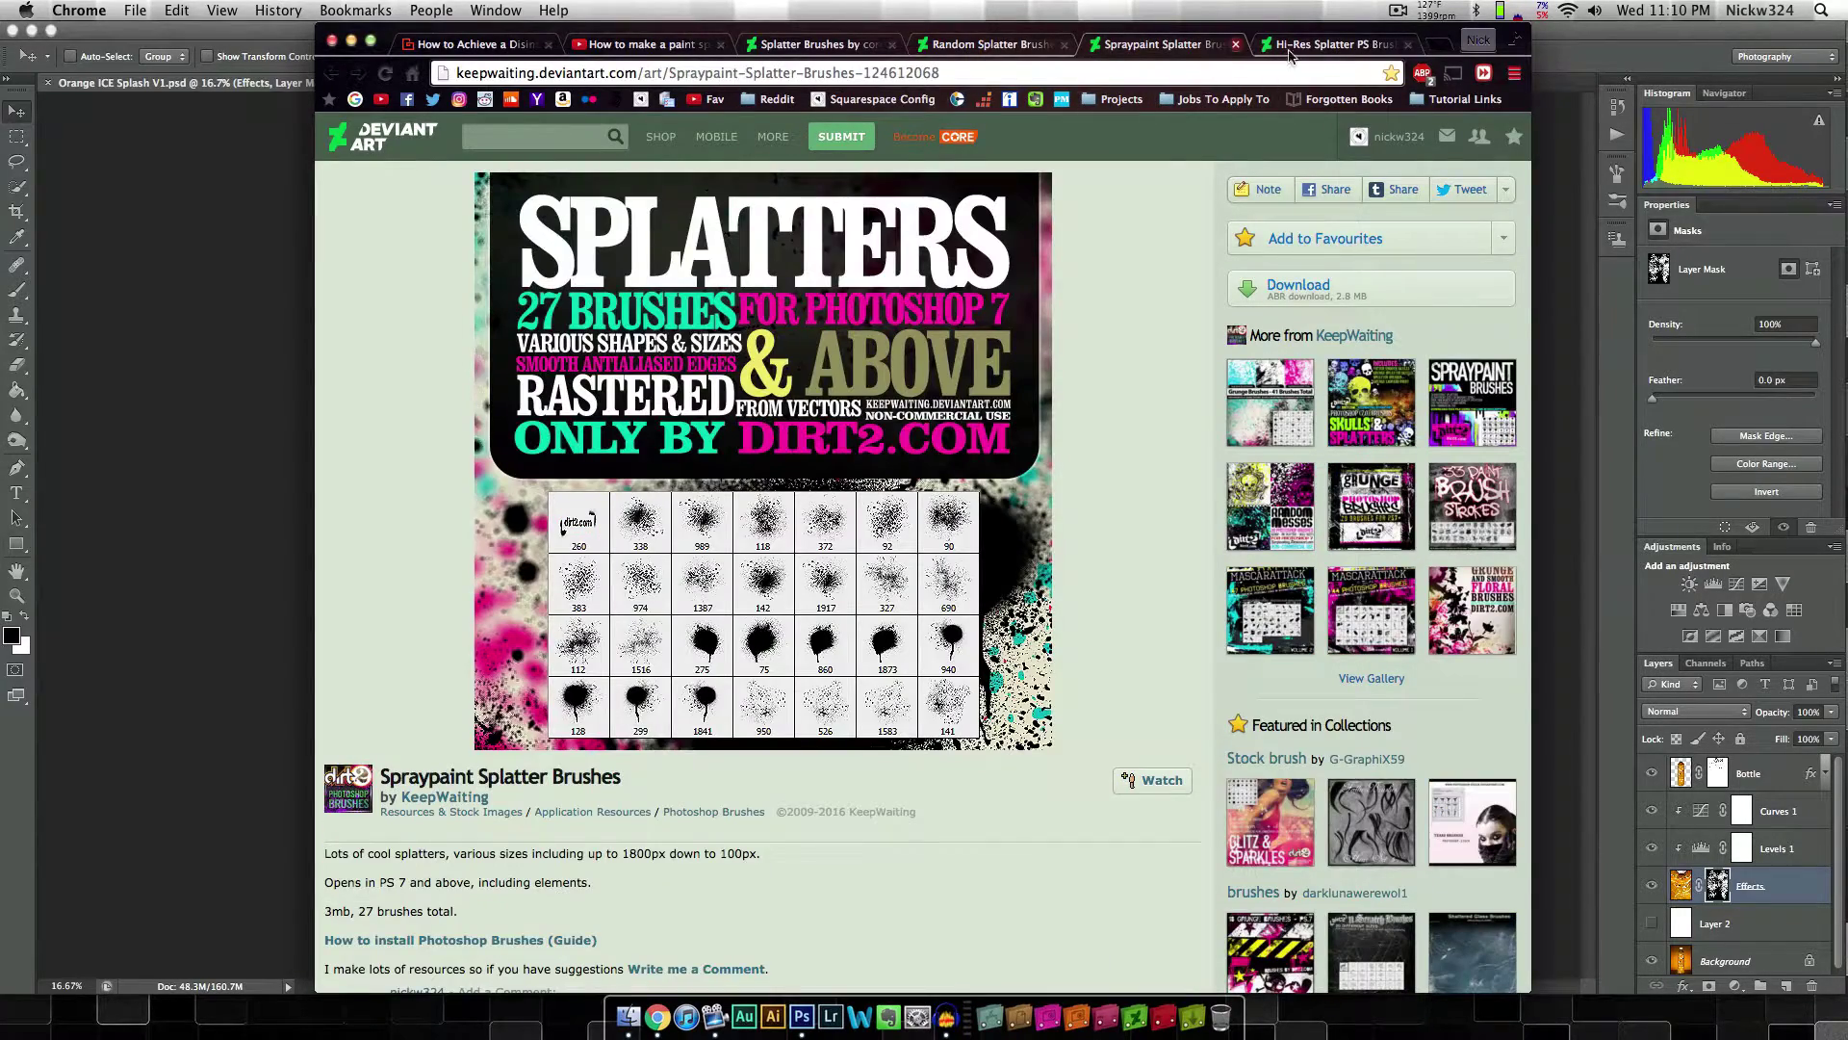
{"action": "left_click", "coordinate": [1319, 50]}
{"action": "left_click", "coordinate": [814, 45]}
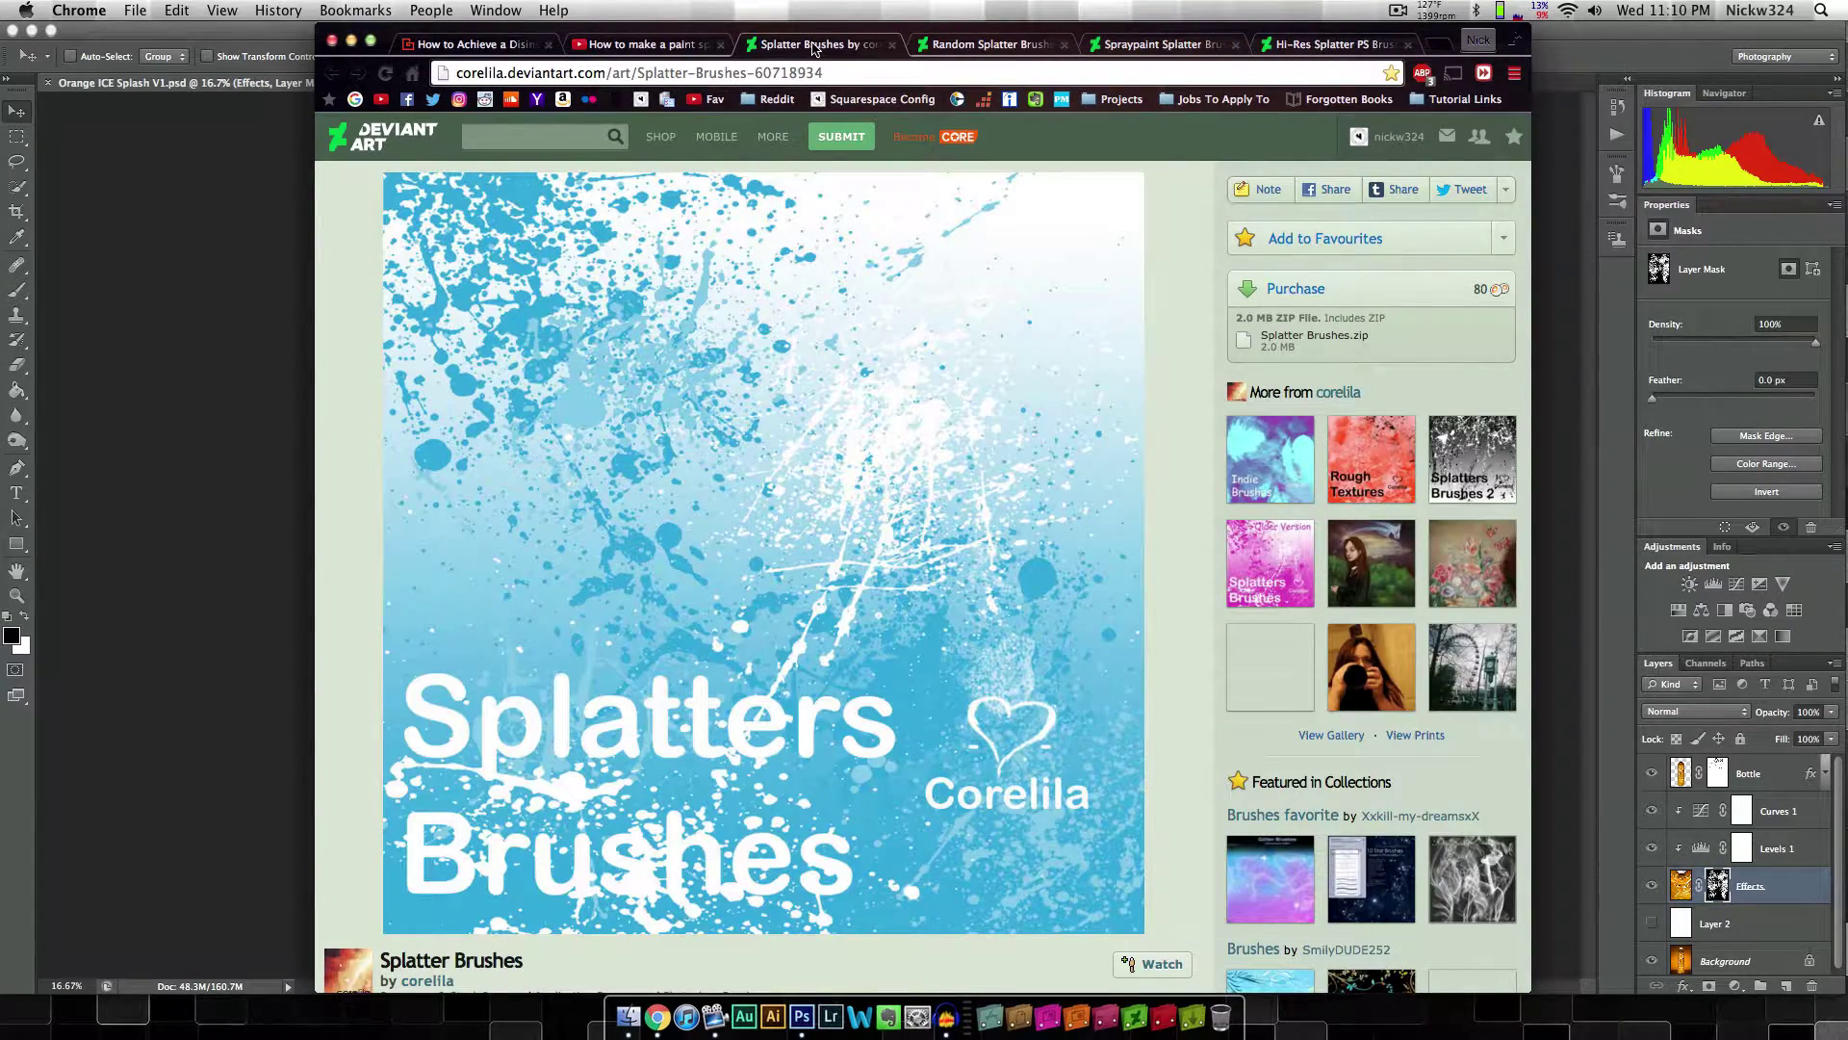
{"action": "left_click", "coordinate": [616, 48]}
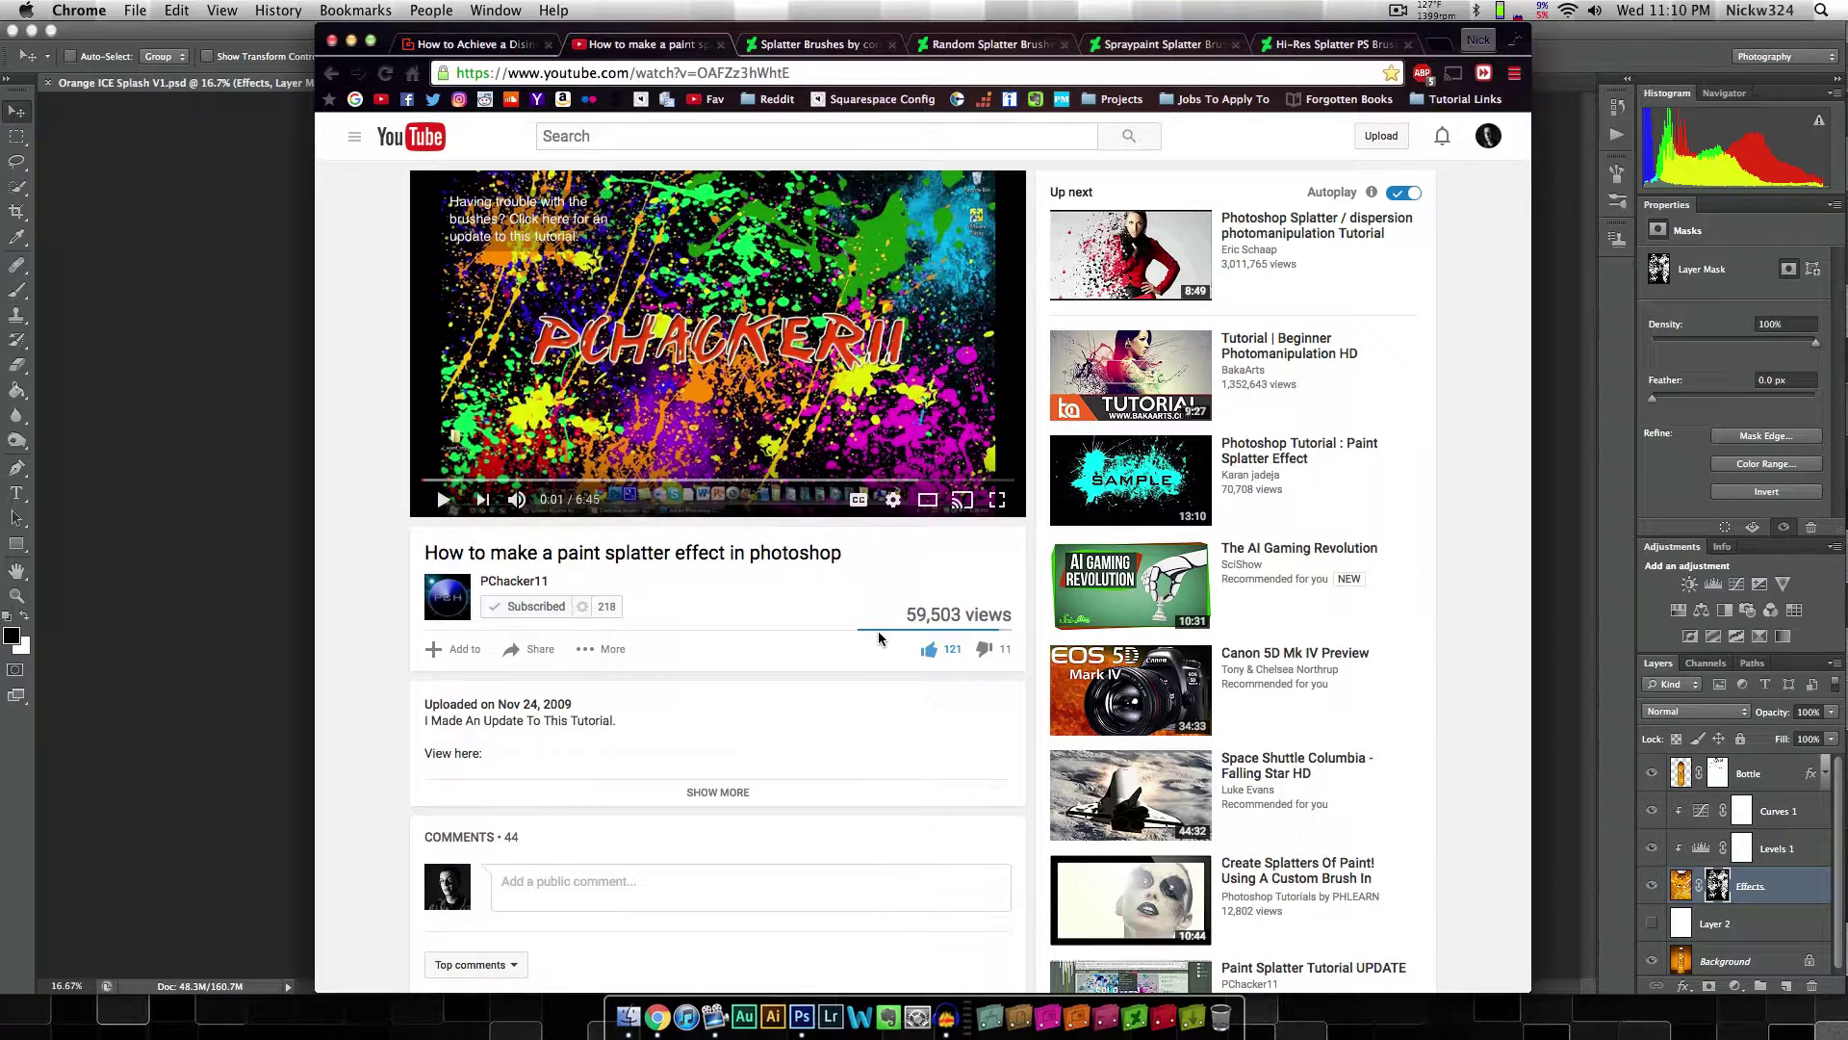
{"action": "left_click", "coordinate": [825, 46]}
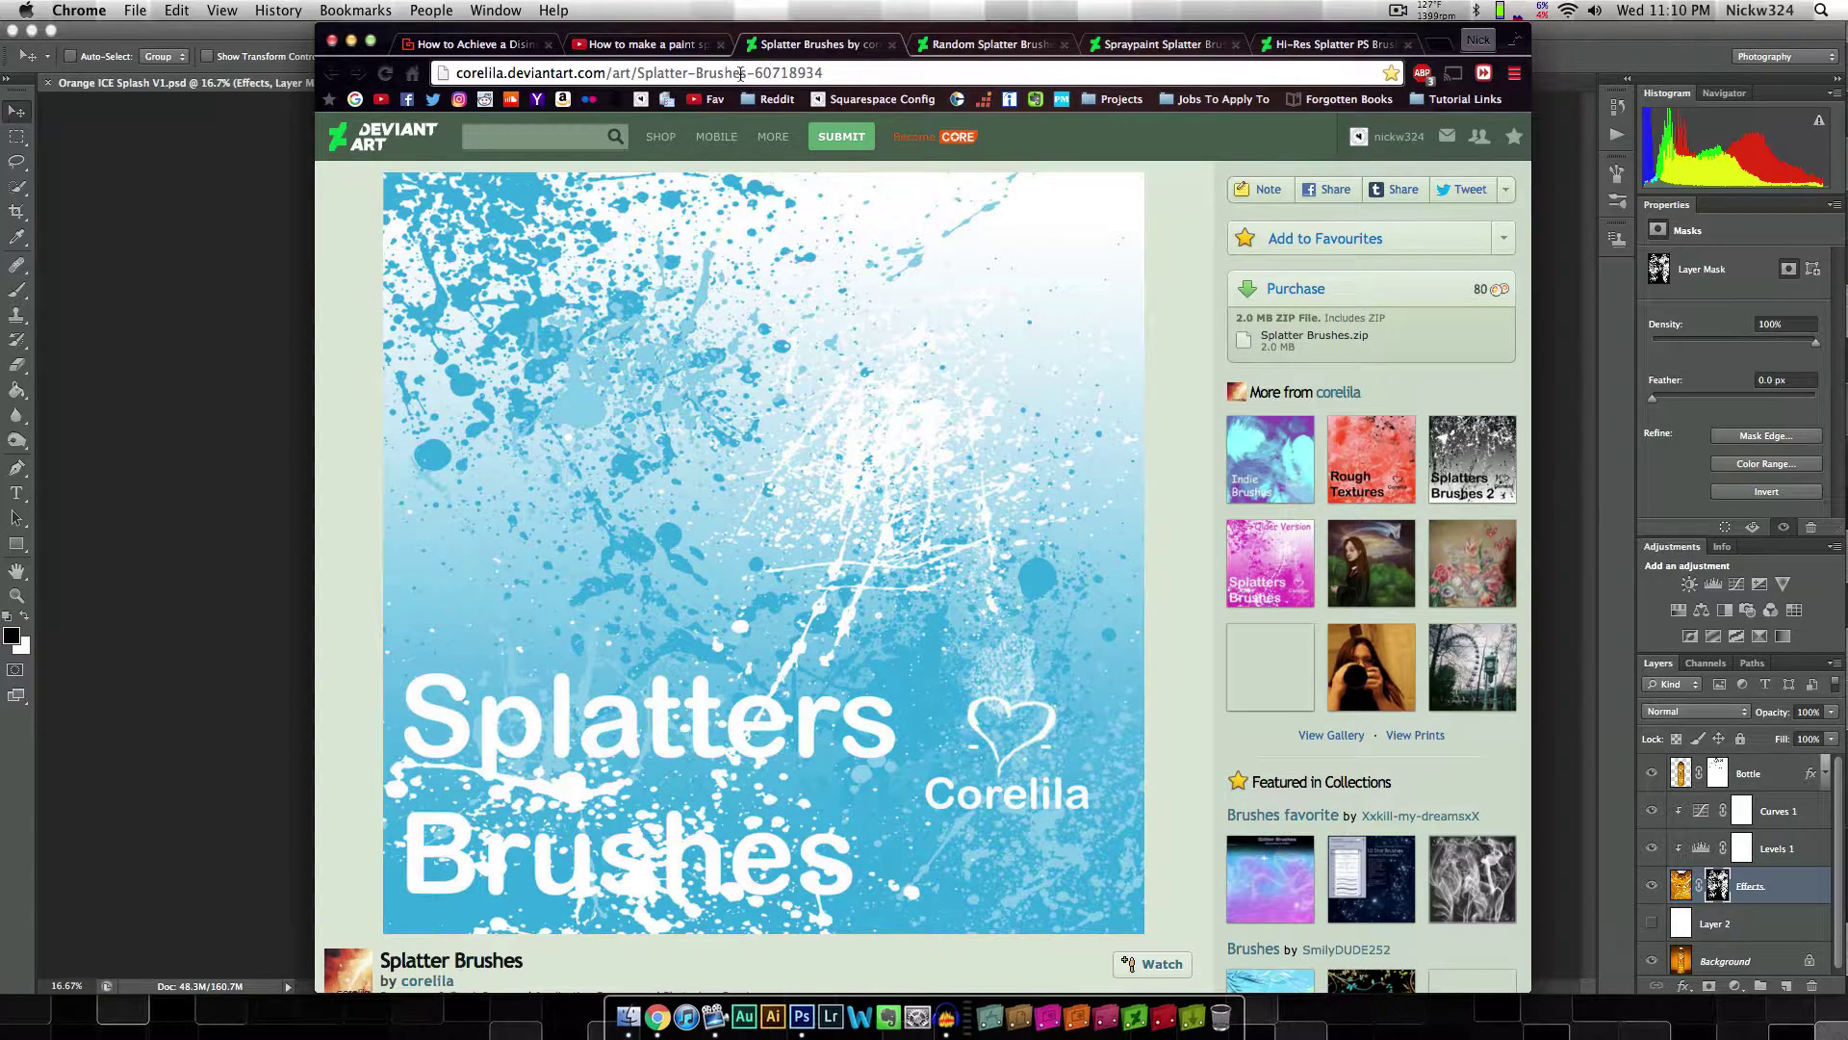
Step: Switch to Photoshop and select the whole bottle in the Orange ICE Master JPEG Dark Bottle Cap document with the Quick Selection tool
{"action": "key", "text": "super+Tab"}
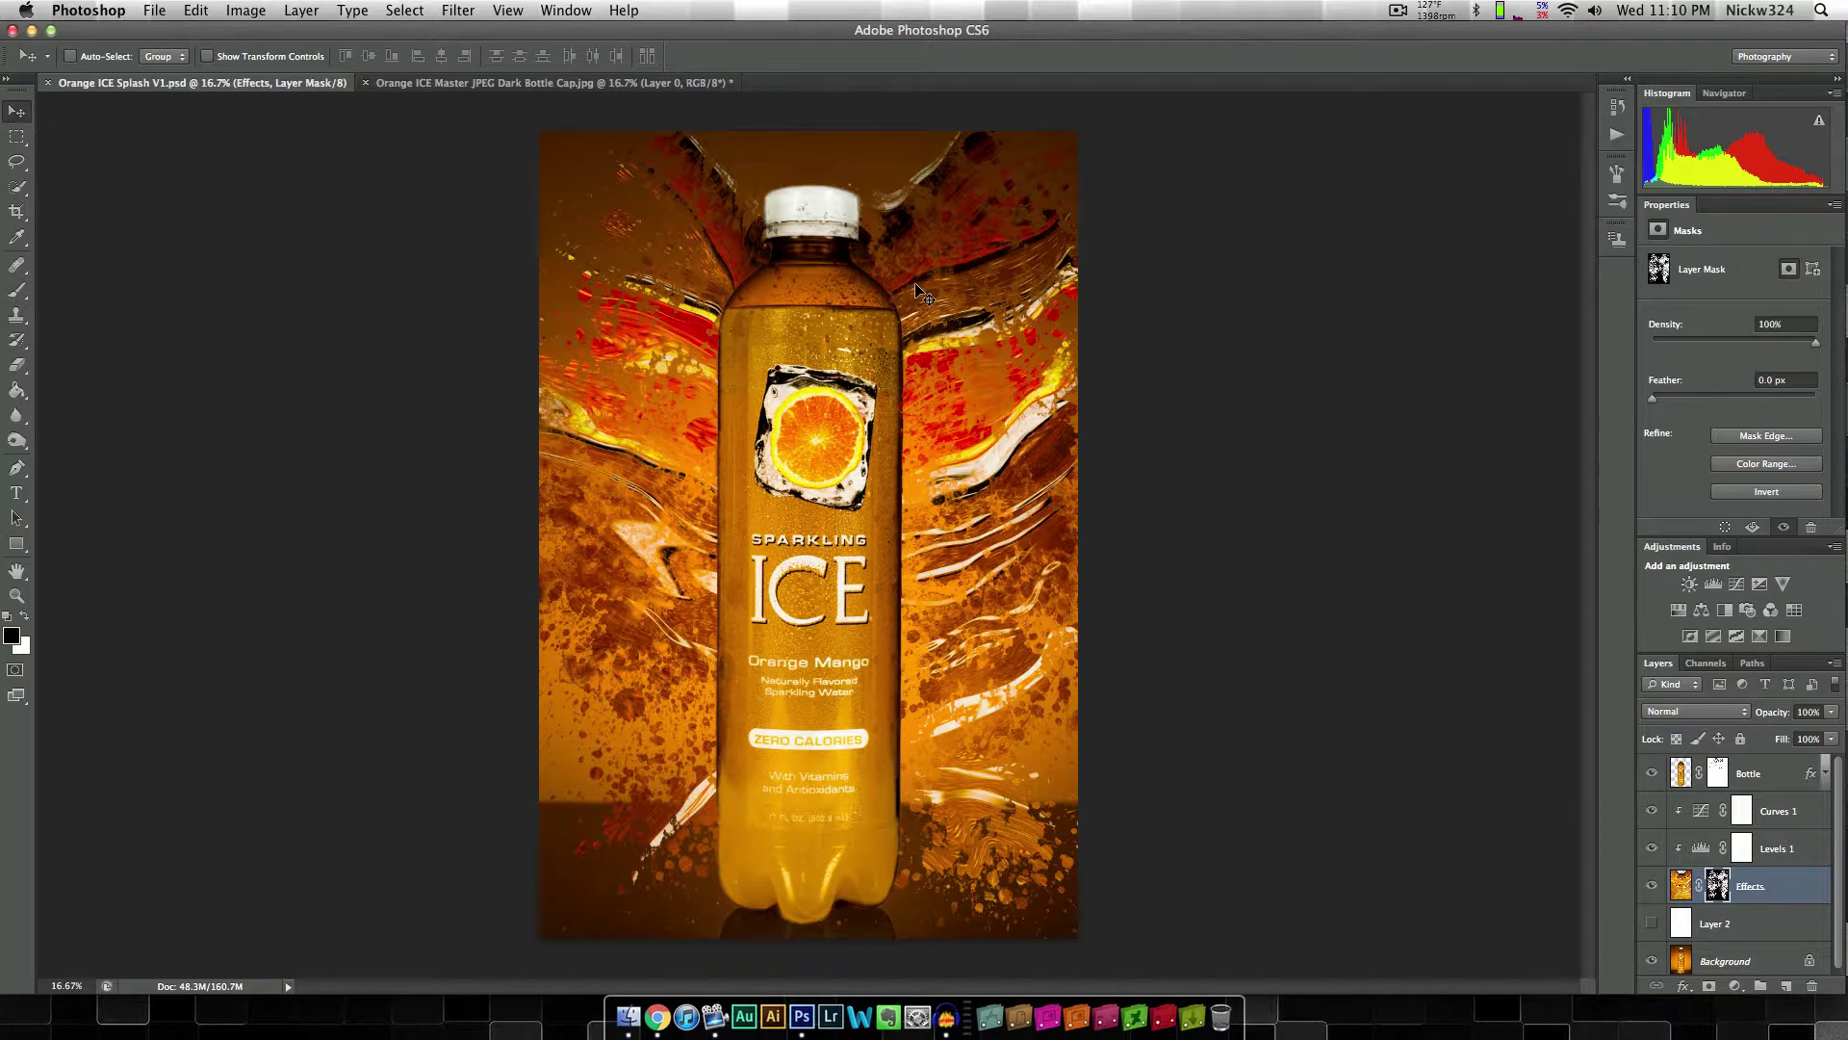
{"action": "left_click", "coordinate": [567, 84]}
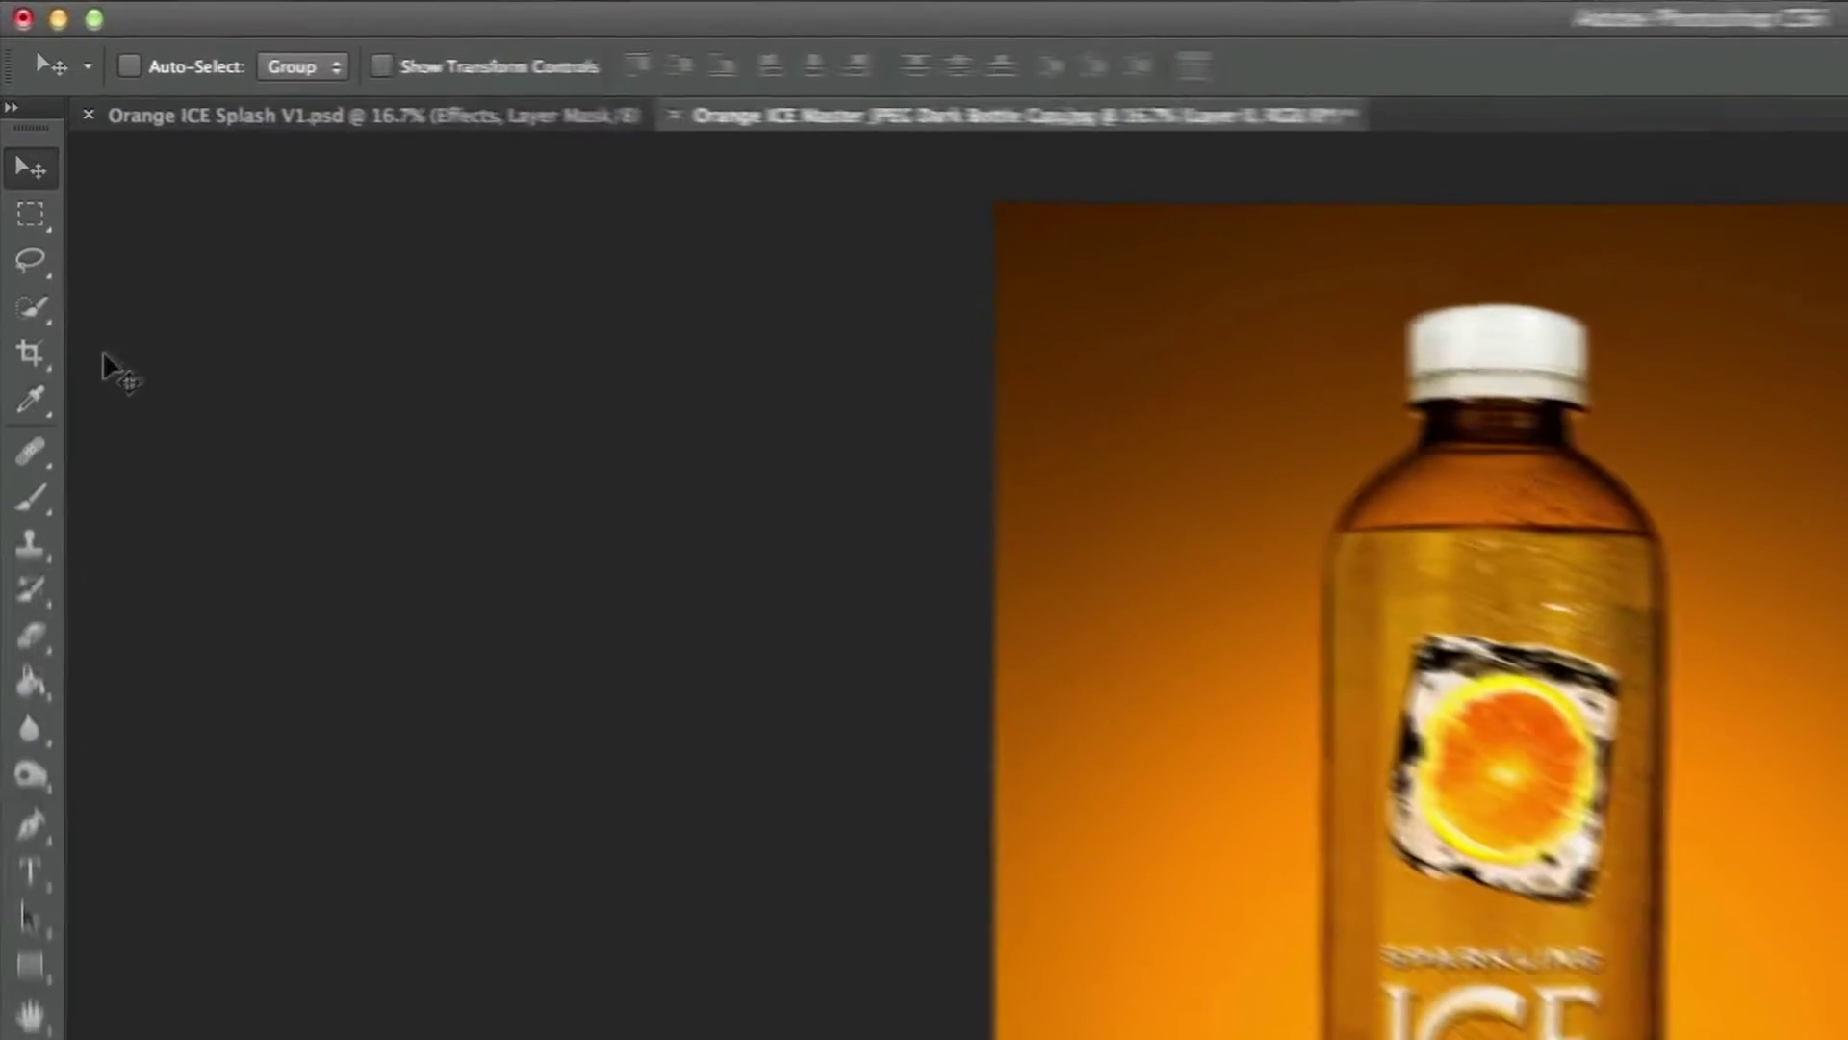
{"action": "left_click", "coordinate": [31, 314]}
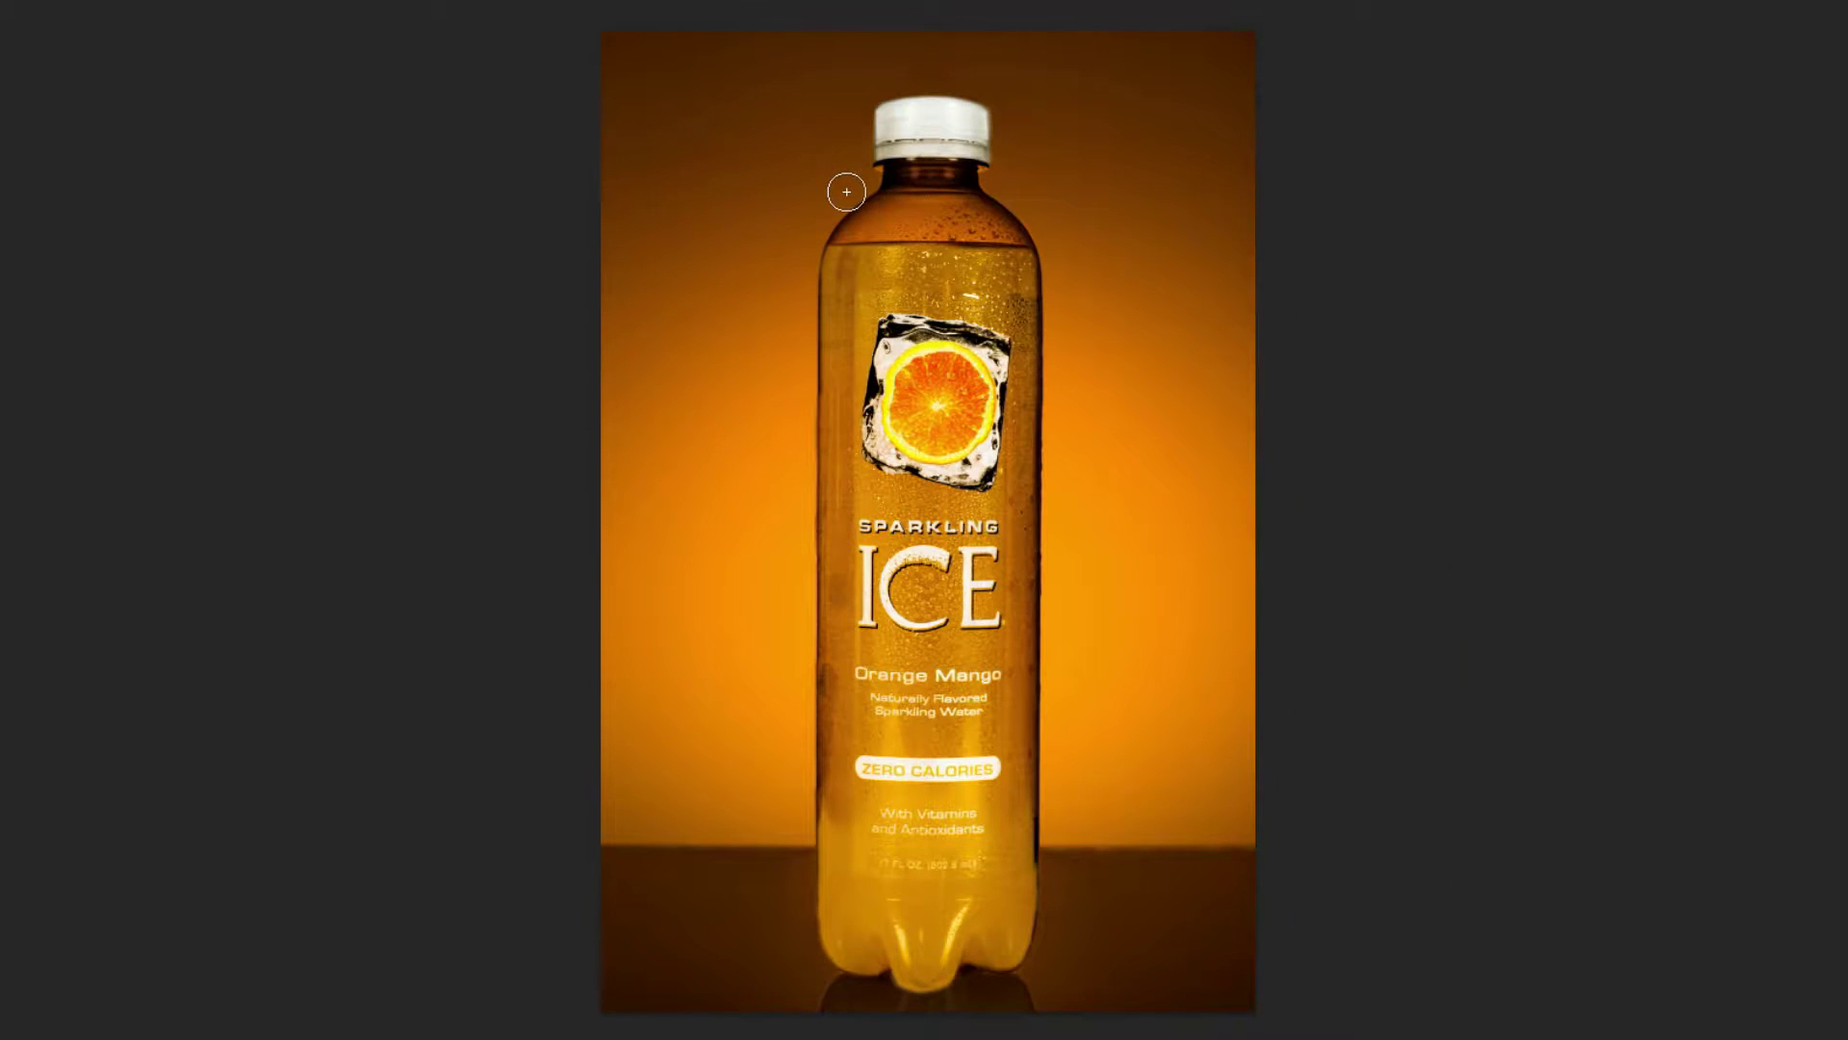
{"action": "mouse_move", "coordinate": [838, 177]}
{"action": "left_mouse_down"}
{"action": "mouse_move", "coordinate": [910, 137]}
{"action": "mouse_move", "coordinate": [932, 775]}
{"action": "mouse_move", "coordinate": [927, 634]}
{"action": "left_mouse_up"}
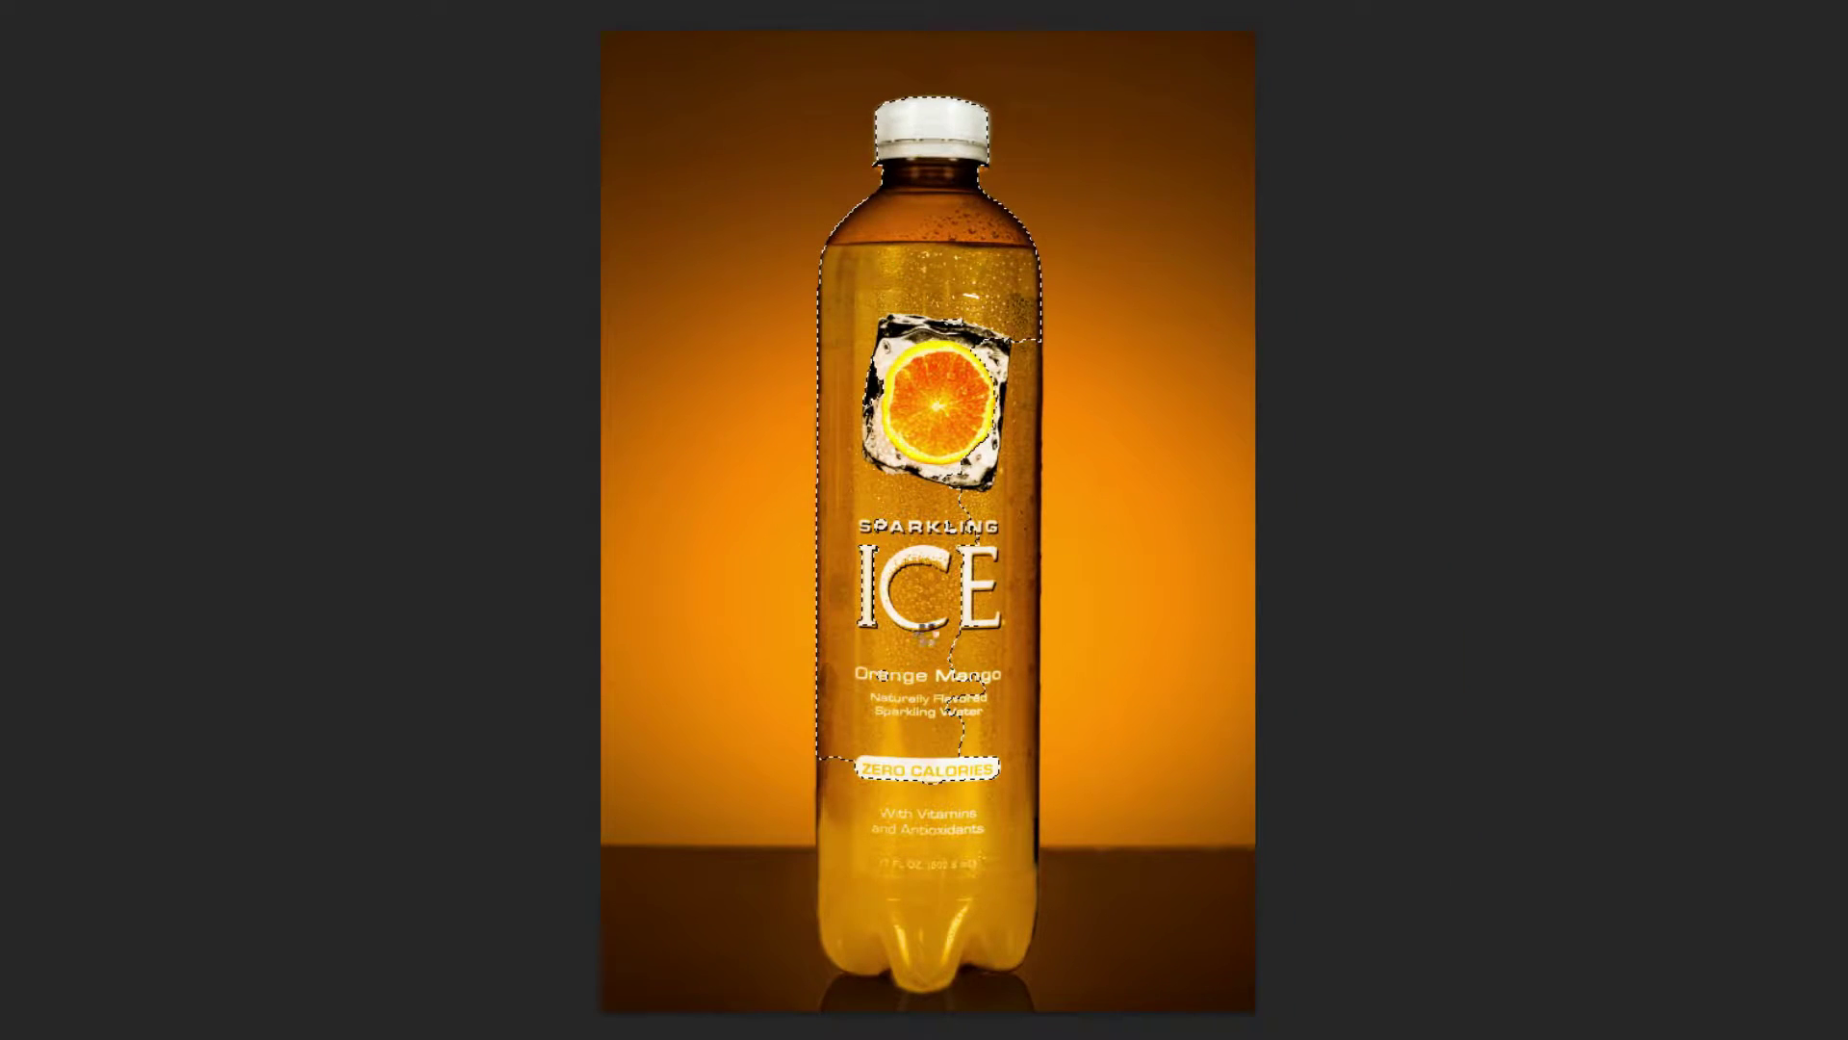
{"action": "left_click_drag", "start_coordinate": [975, 300], "coordinate": [988, 861]}
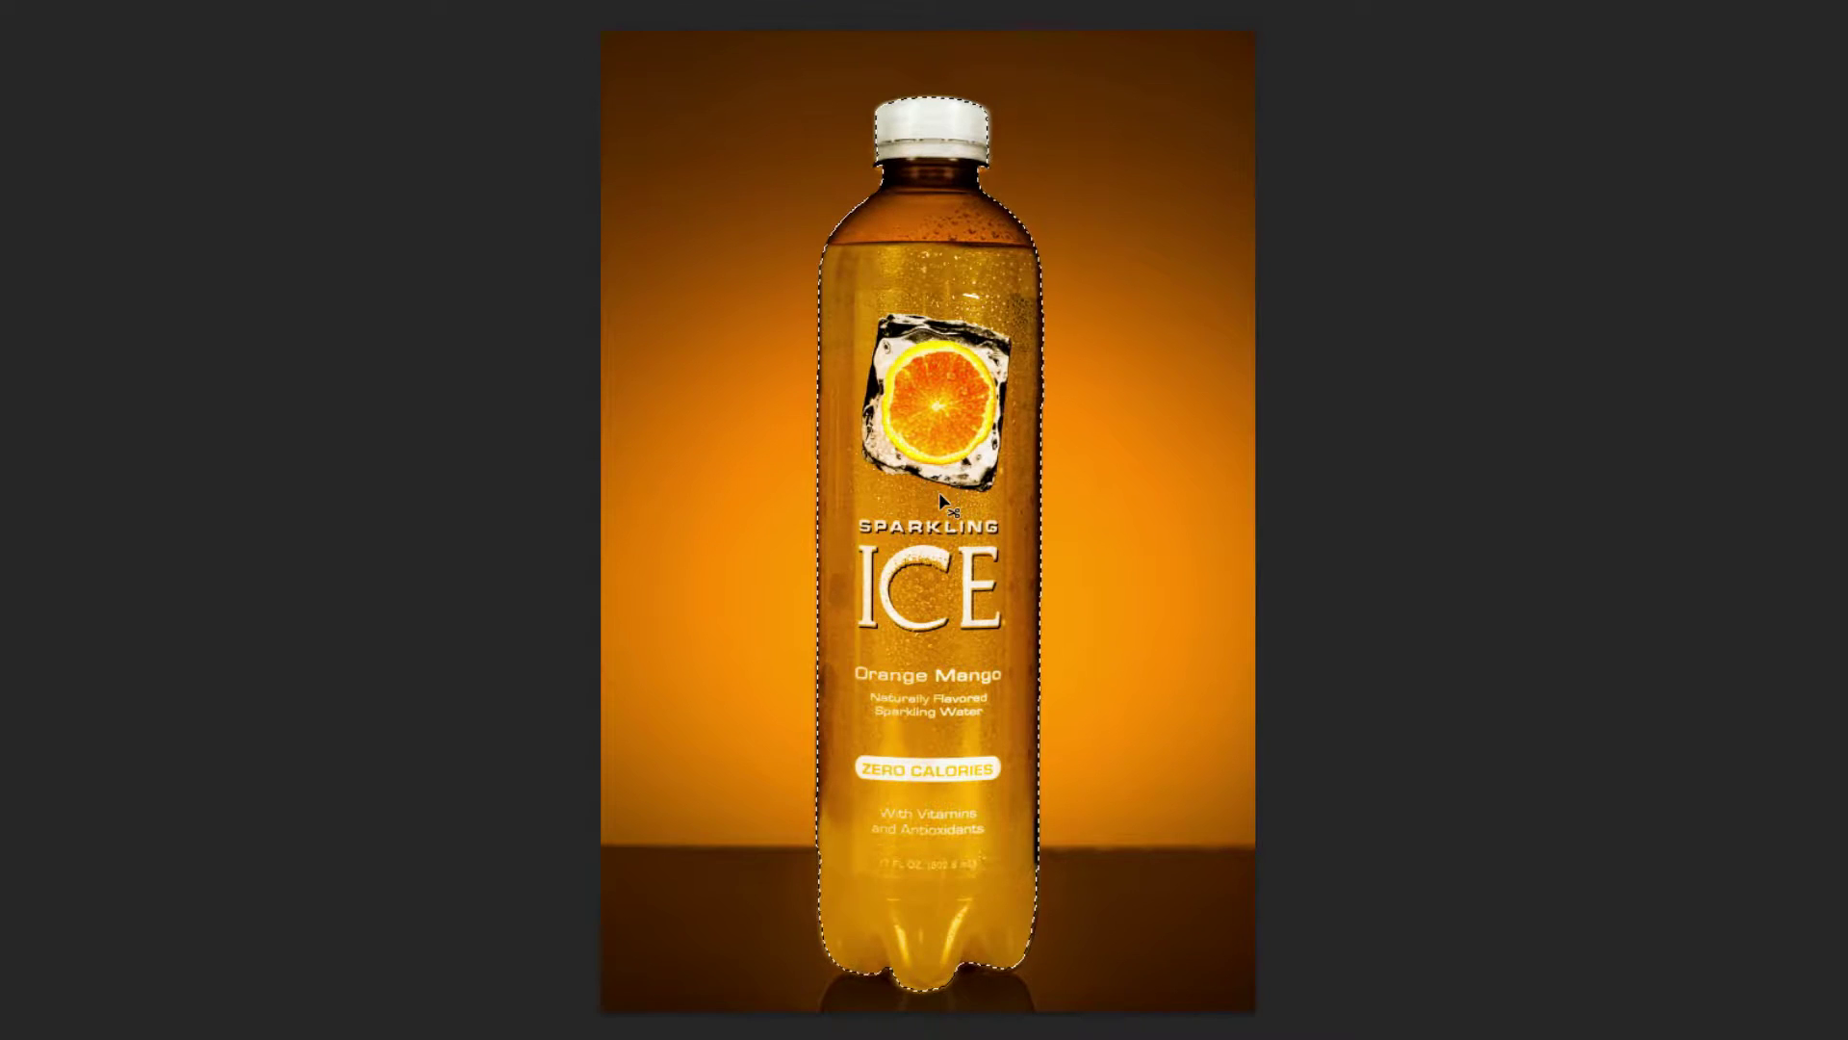
Step: Copy the selected bottle to its own layer and check the cutout by temporarily hiding the original photo layer
{"action": "key", "text": "super"}
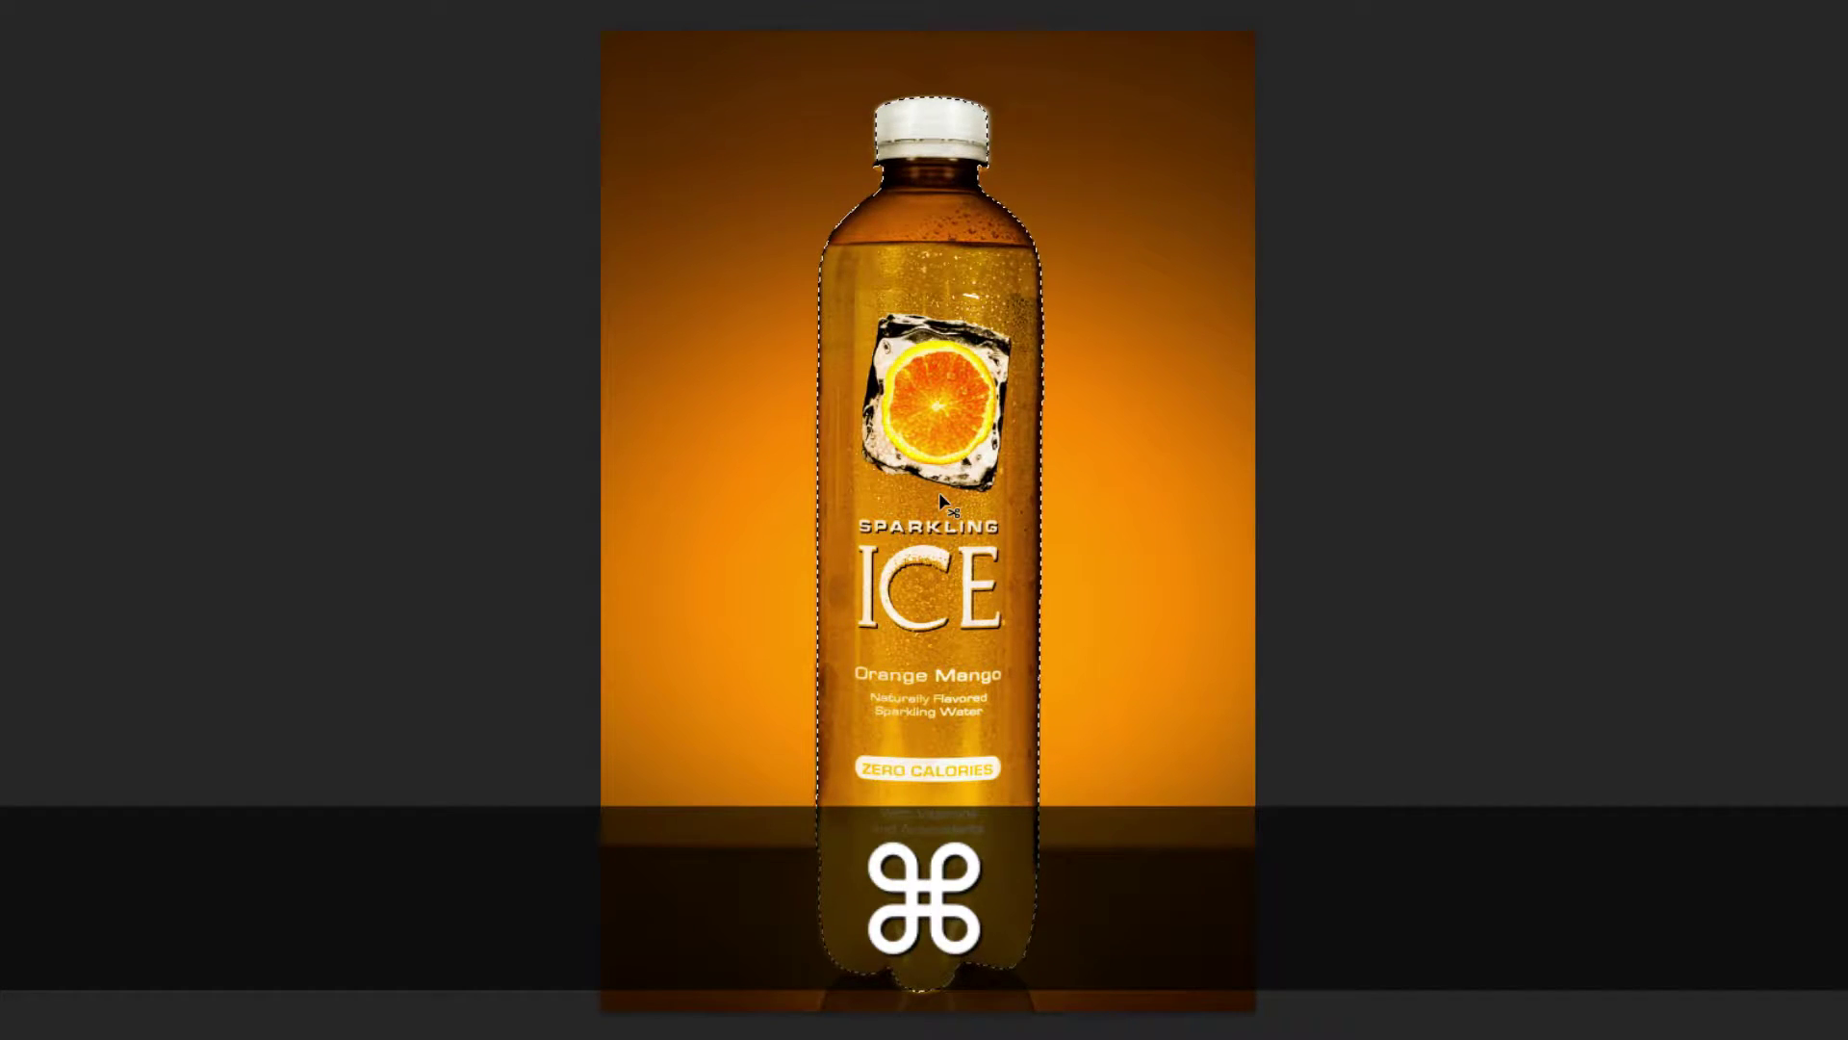
{"action": "key", "text": "super+j"}
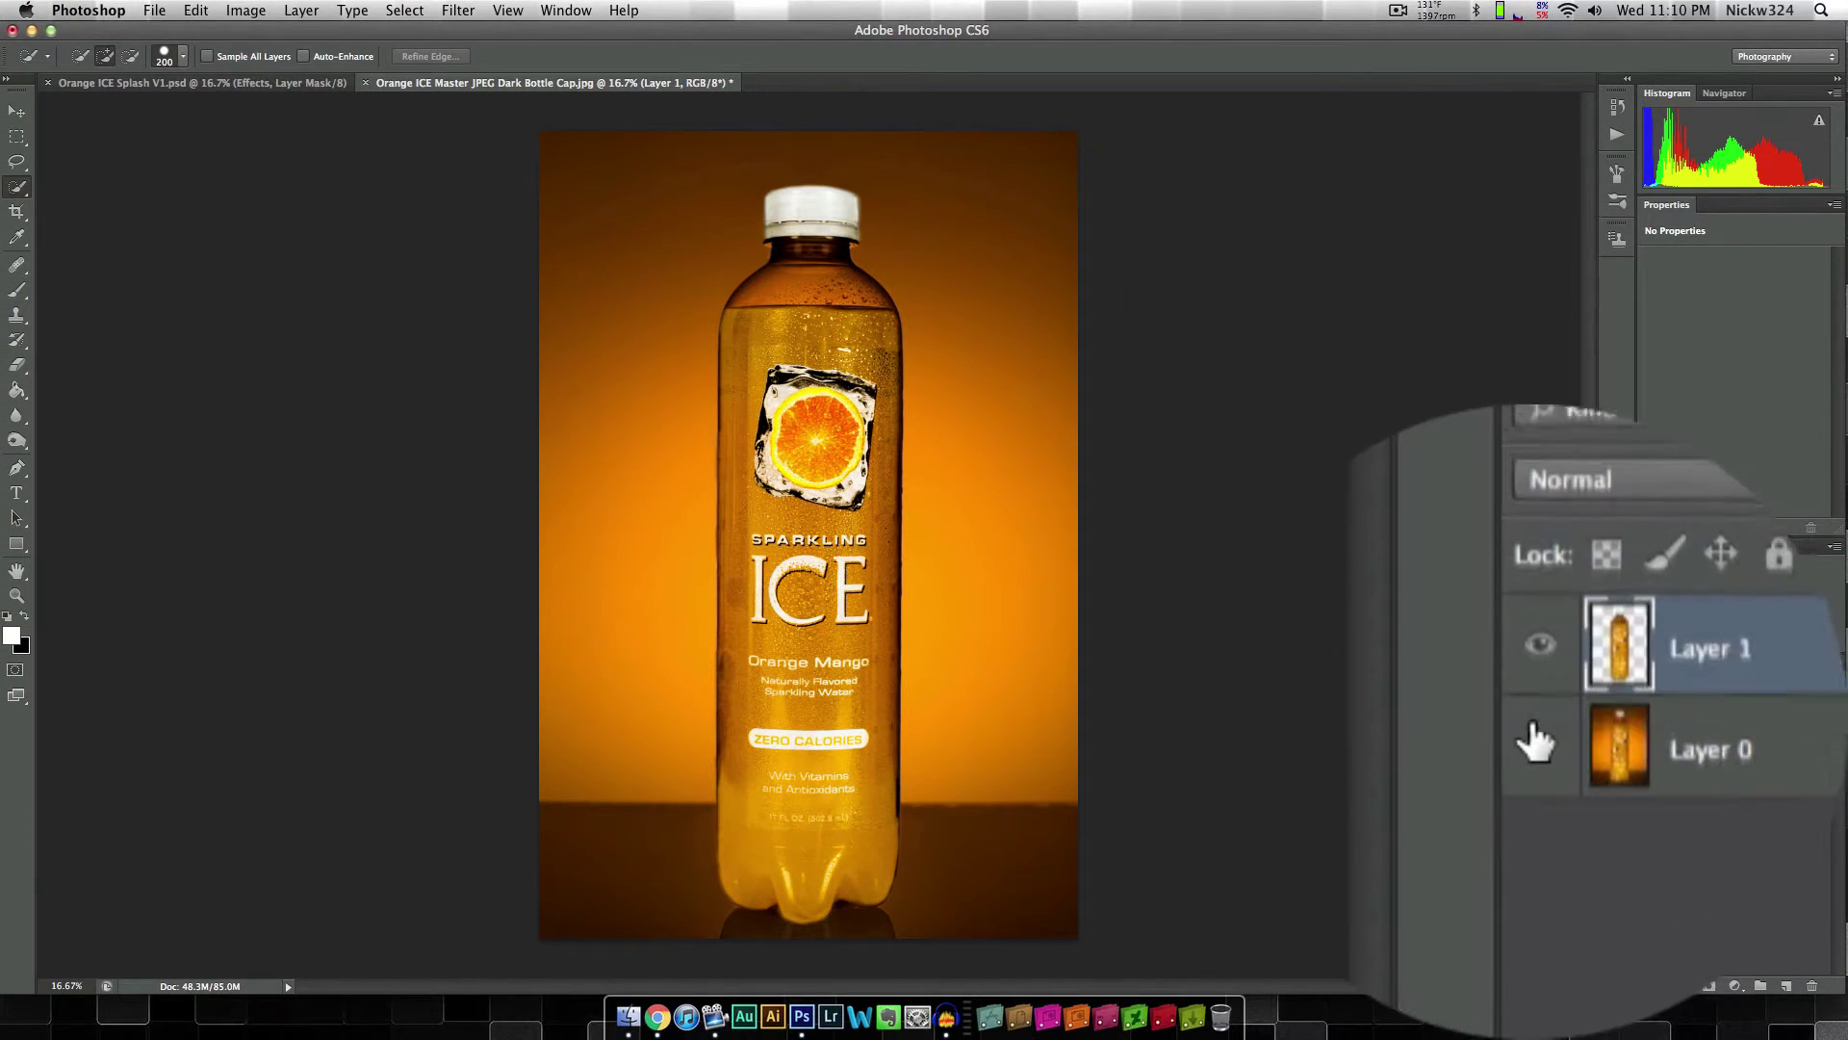
{"action": "left_click", "coordinate": [1651, 810]}
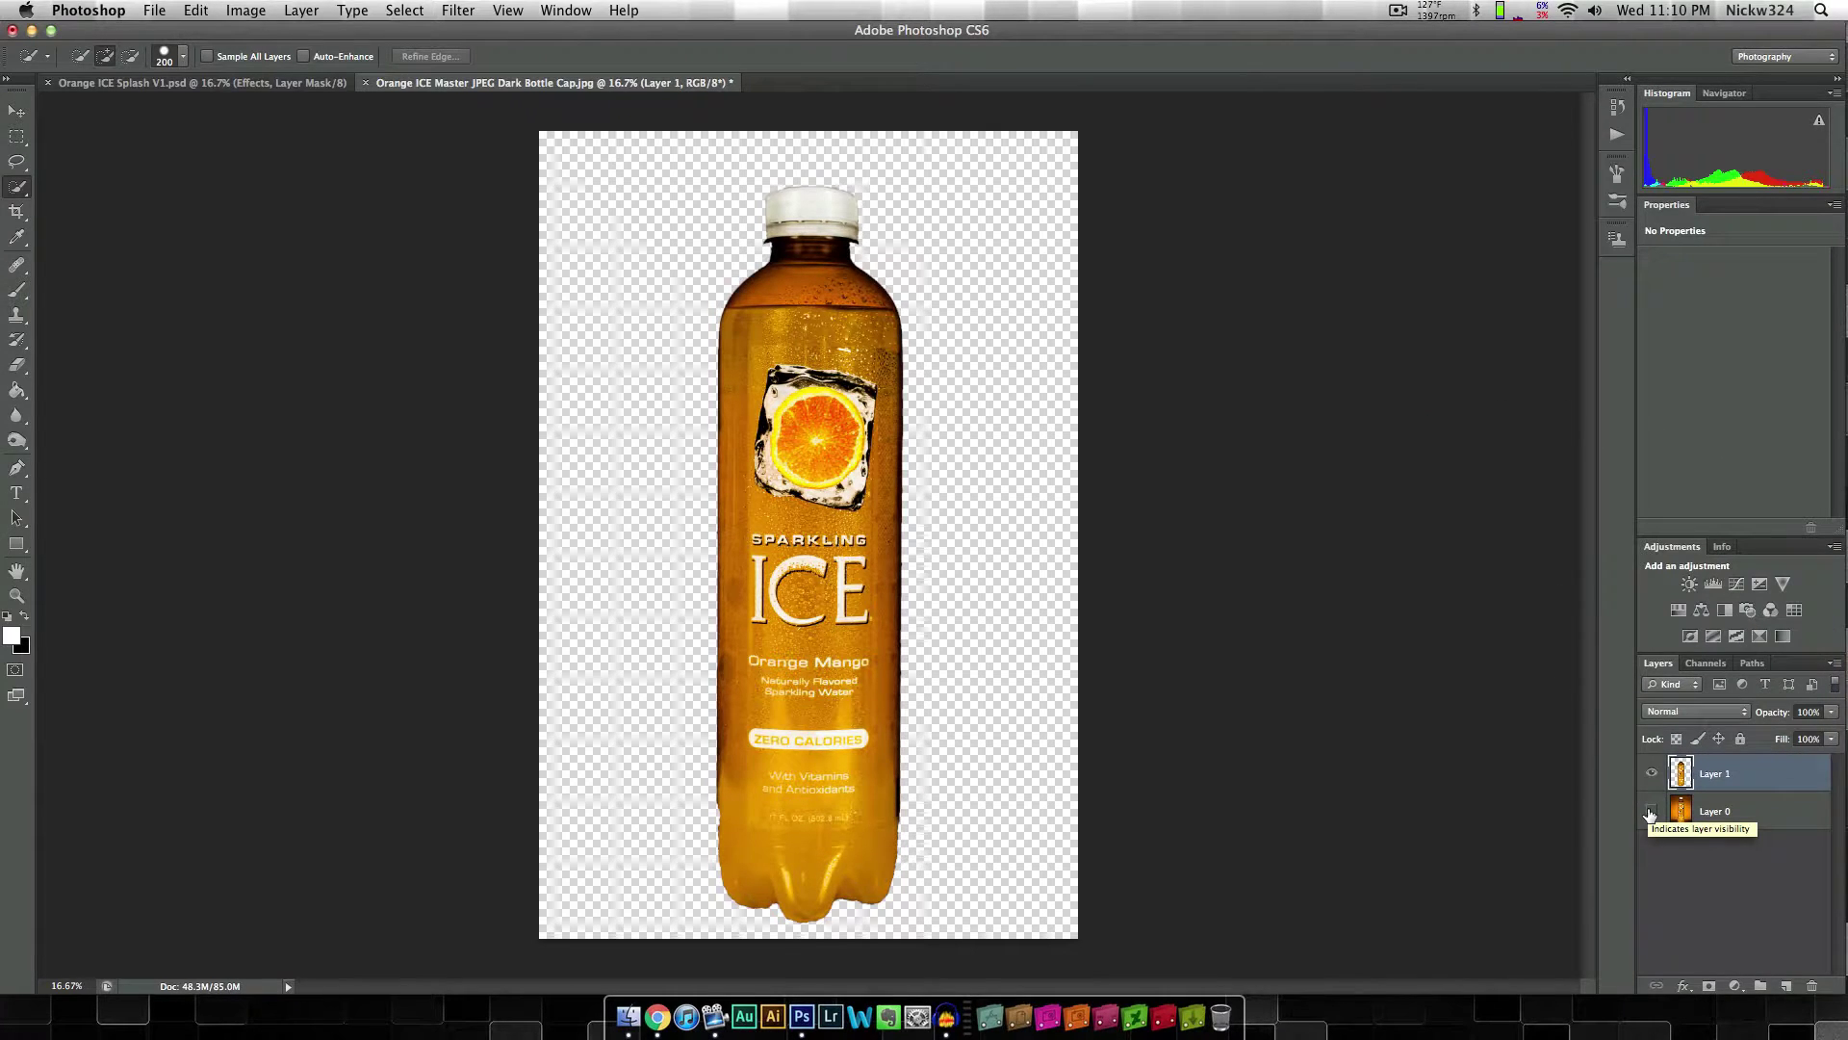
{"action": "left_click", "coordinate": [1651, 810]}
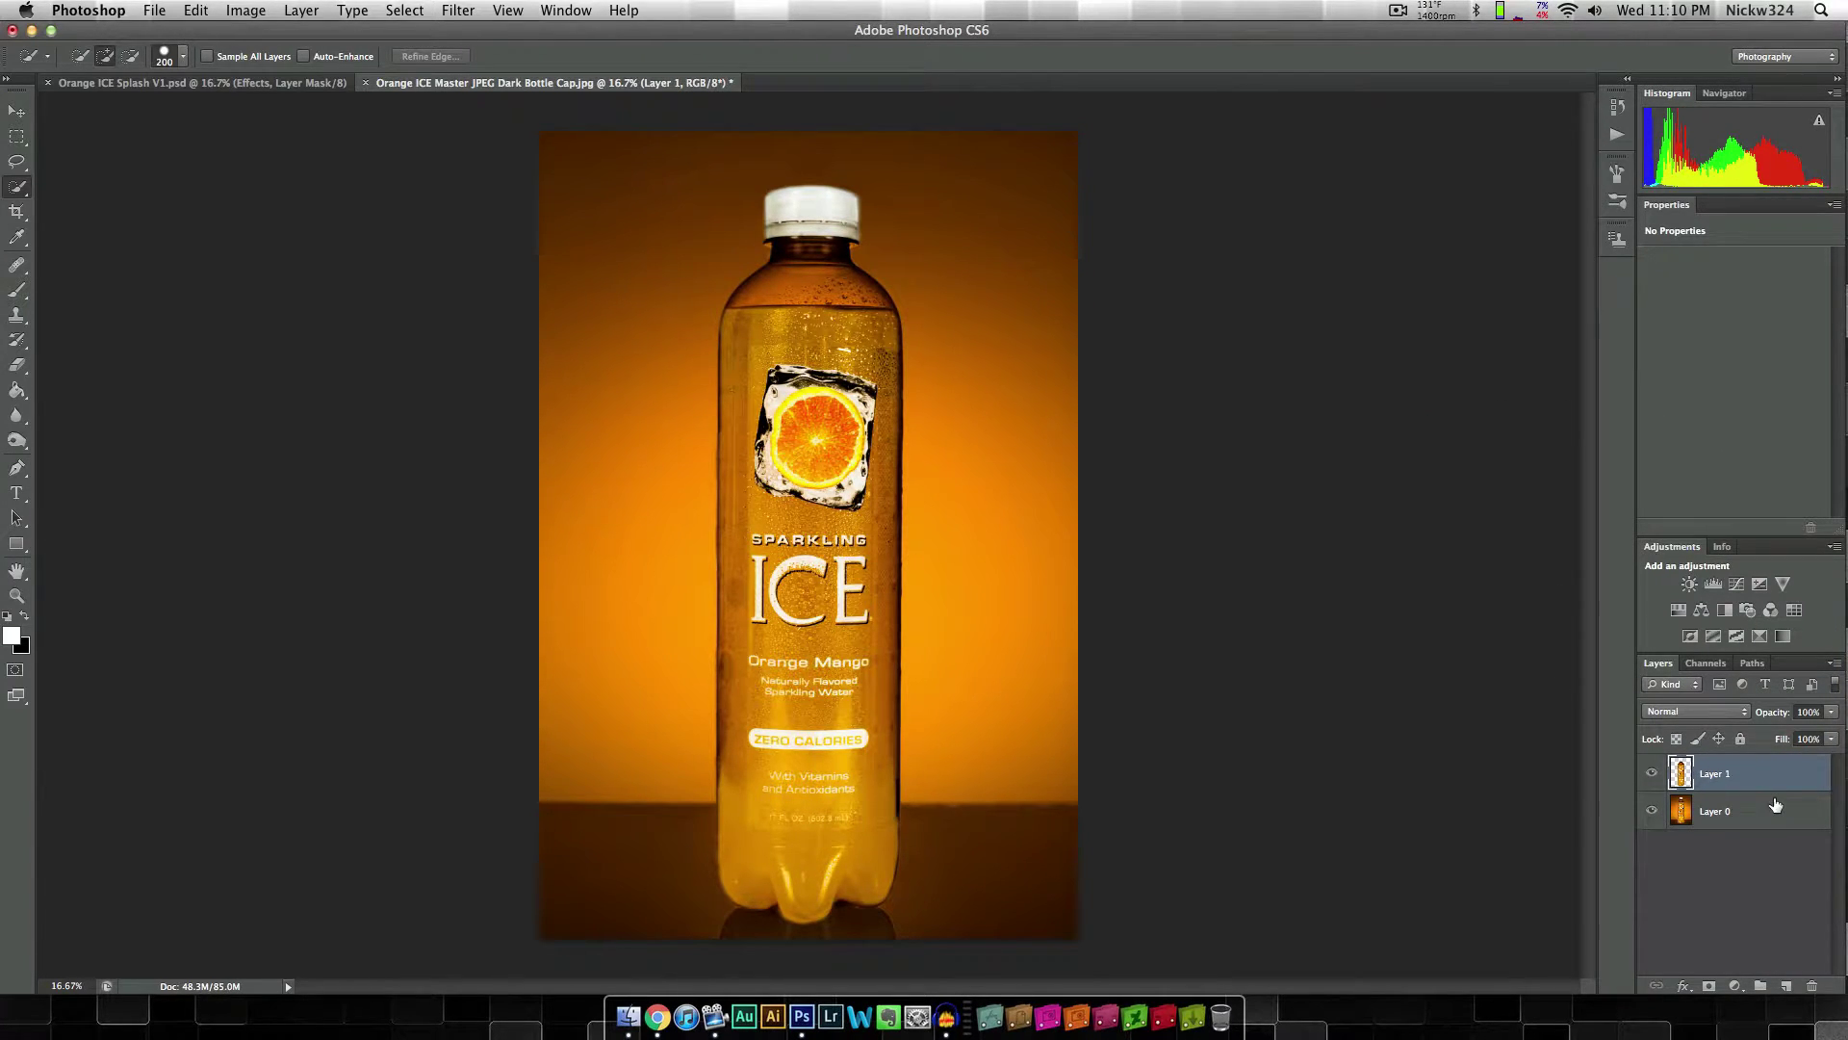
Step: Duplicate the cut-out bottle layer and rename the copy Bottle
{"action": "right_click", "coordinate": [1756, 778]}
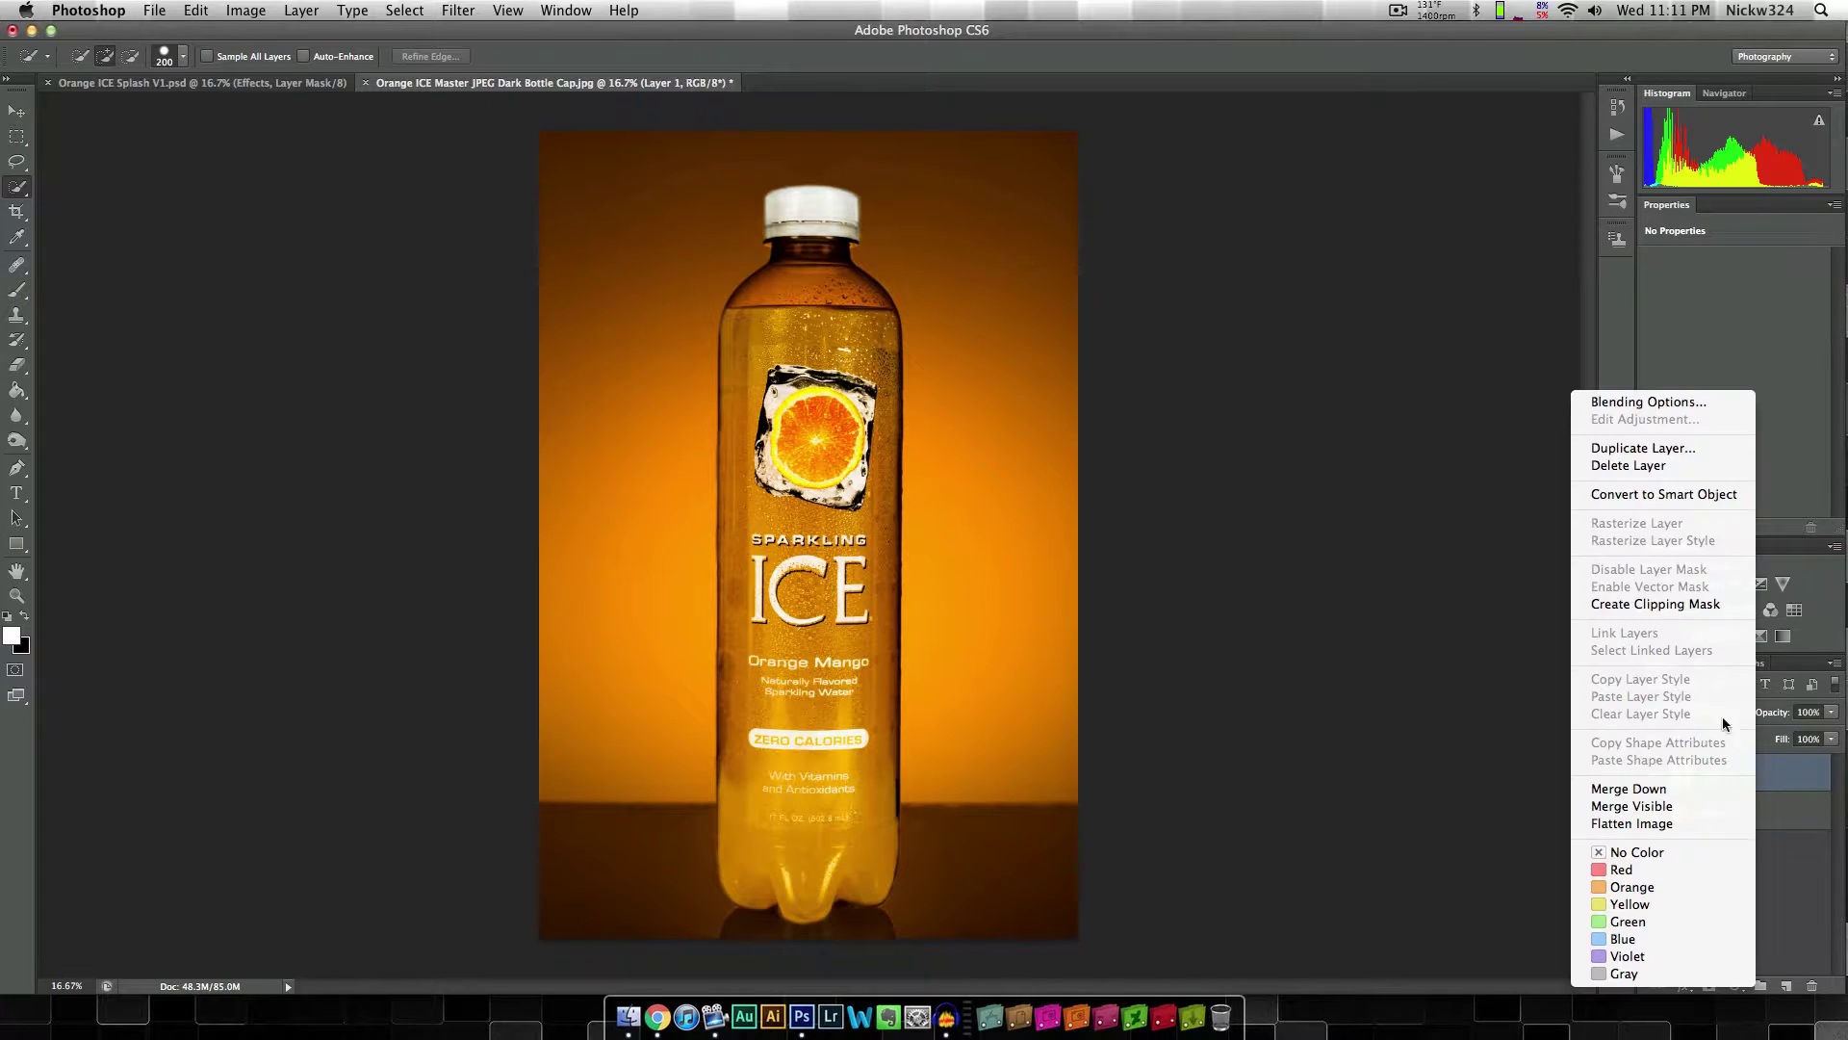
{"action": "left_click", "coordinate": [1648, 444]}
{"action": "left_click", "coordinate": [1146, 423]}
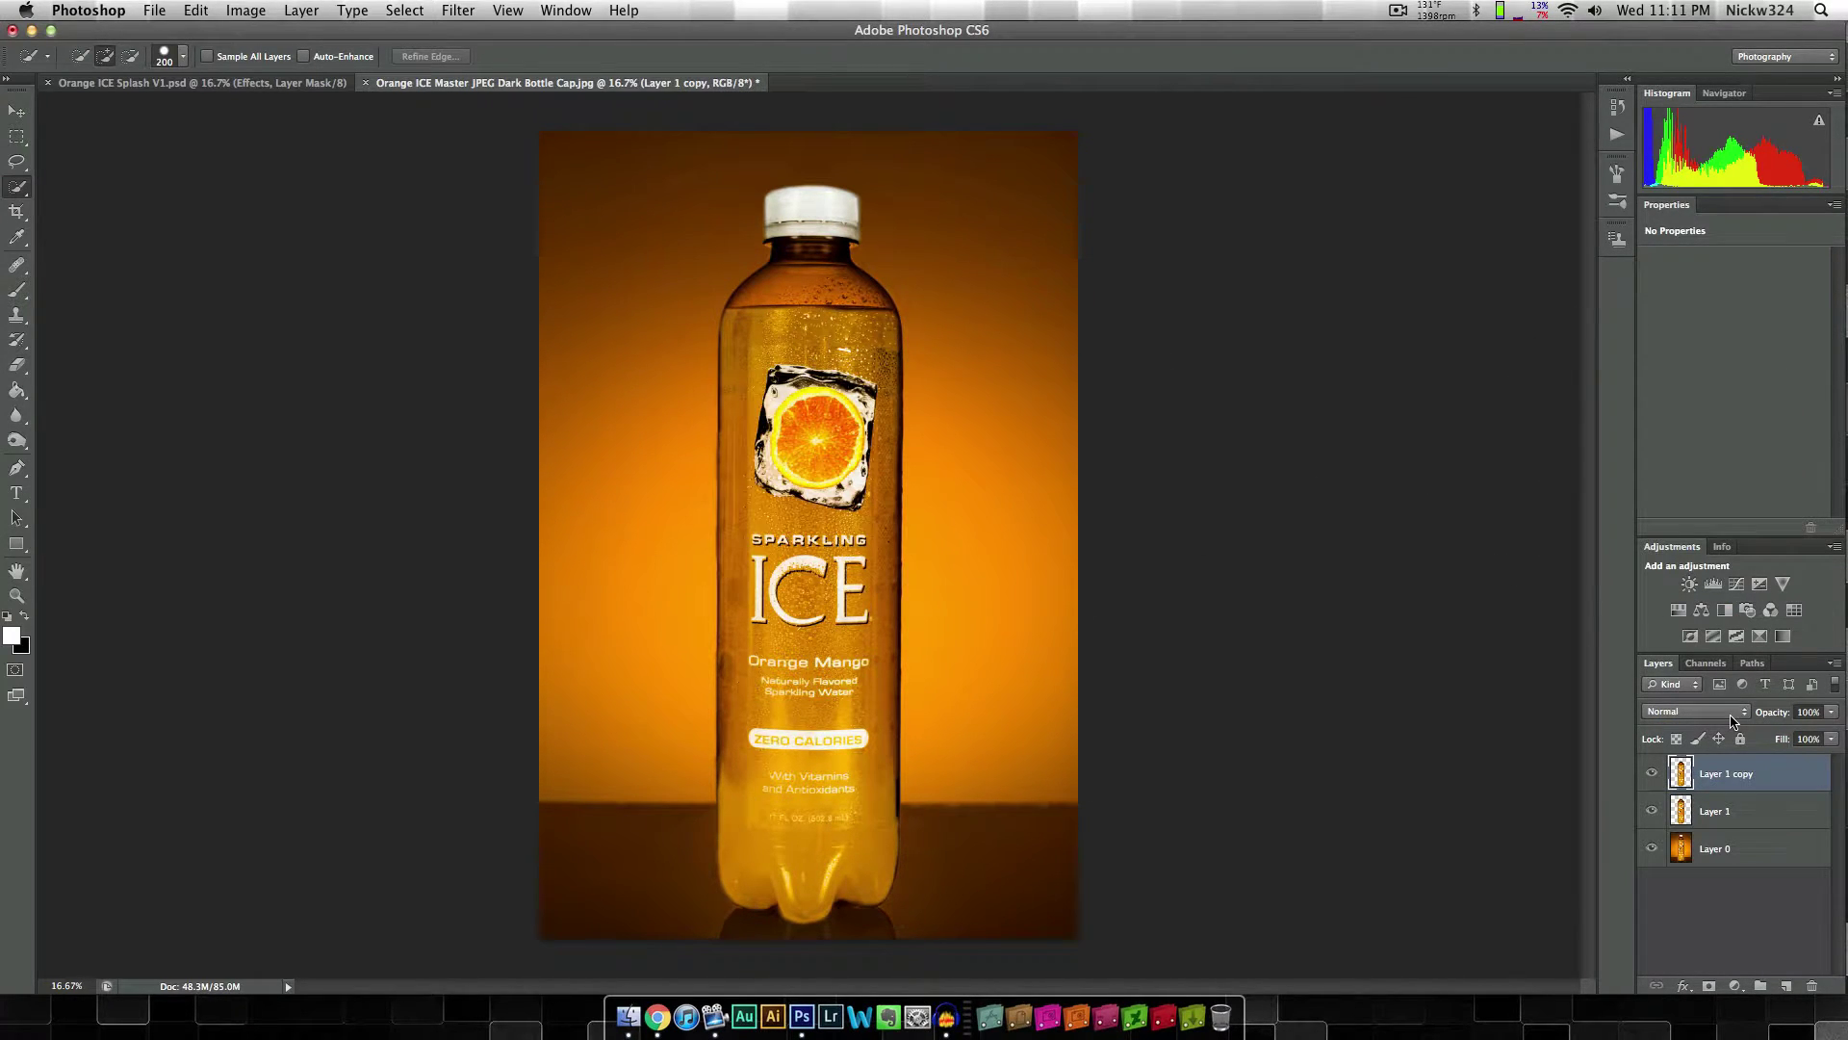
{"action": "double_click", "coordinate": [1740, 775]}
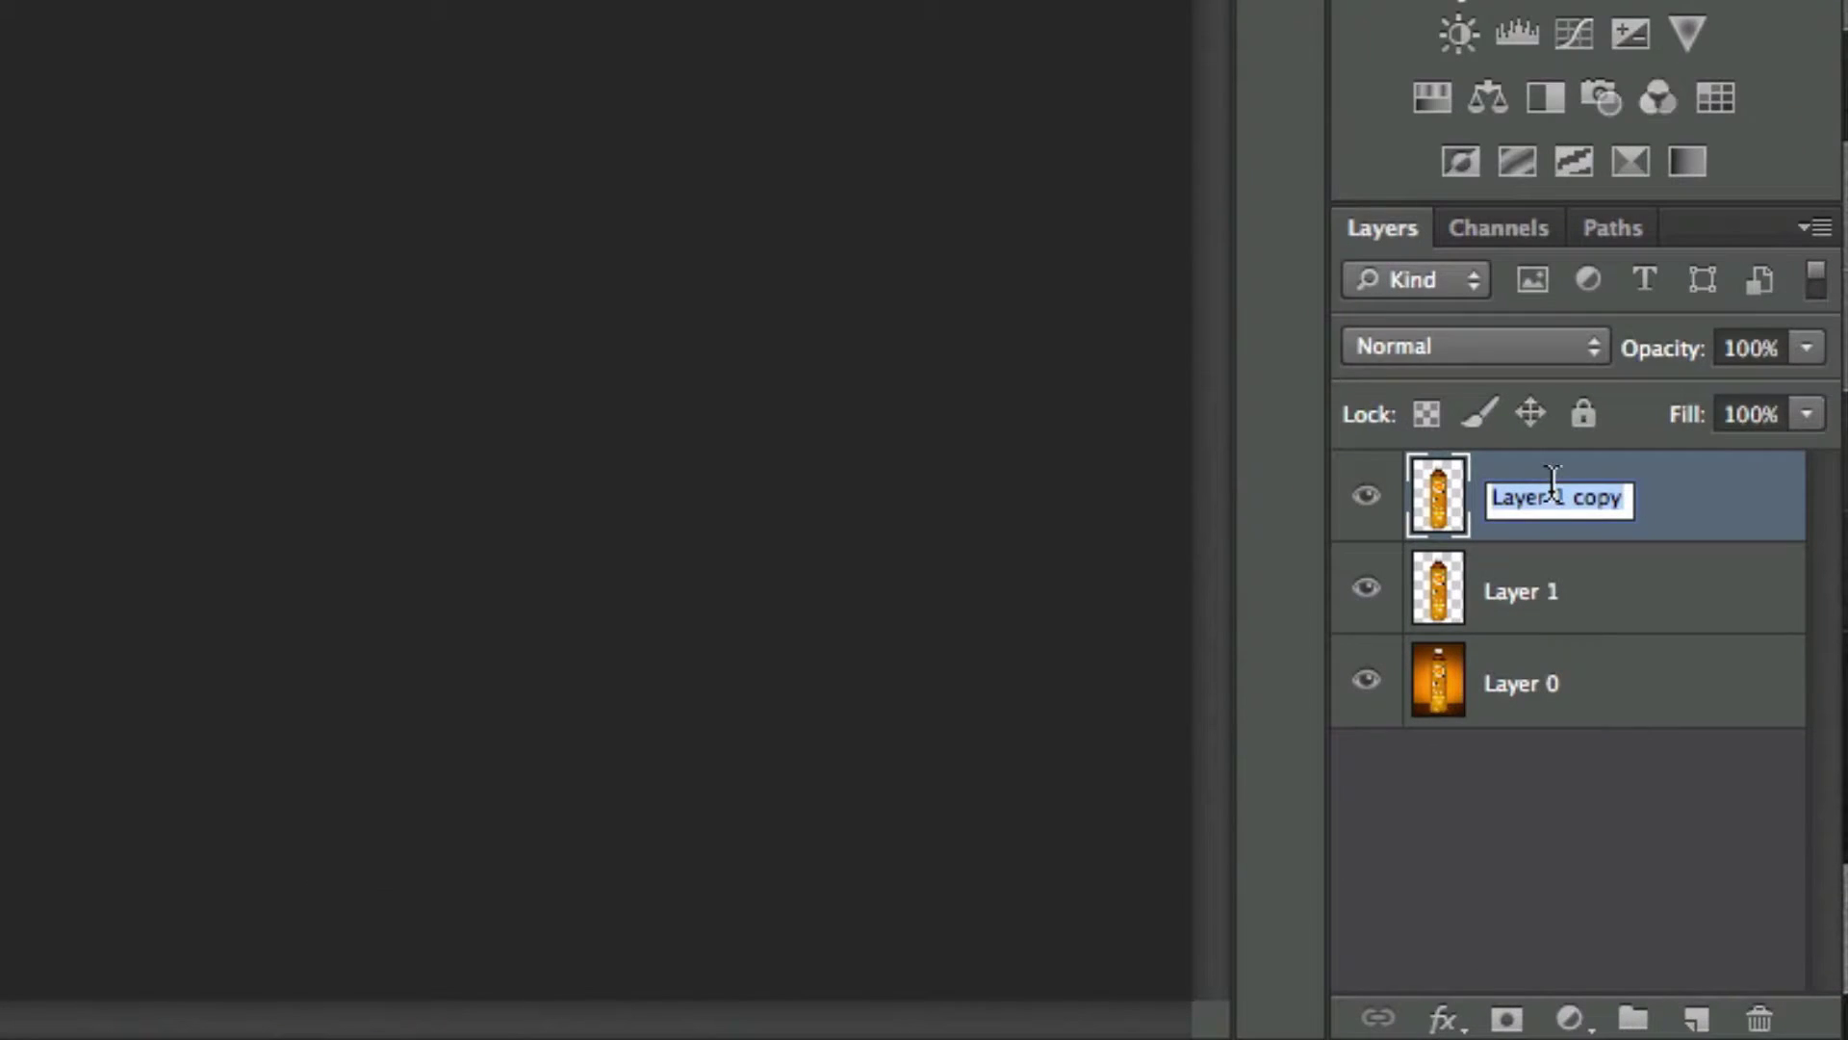
{"action": "type", "text": "Bottle"}
{"action": "key", "text": "Return"}
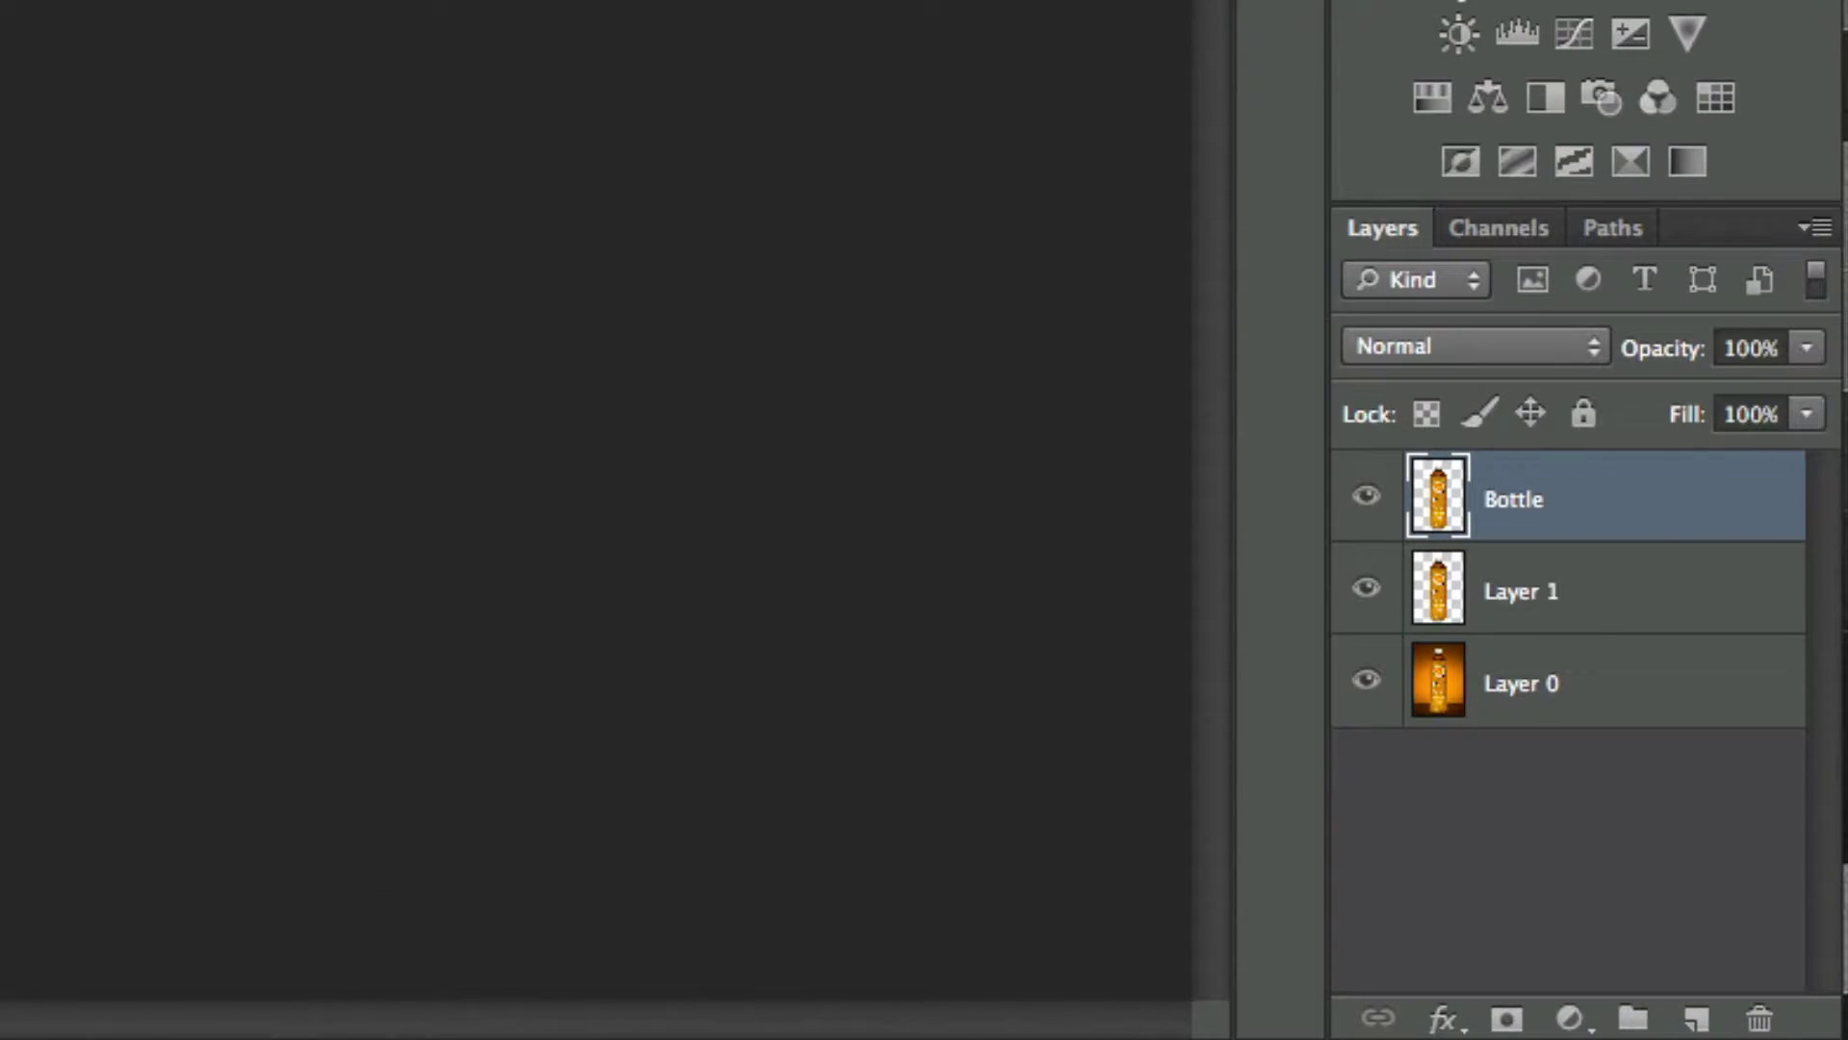
Step: Rename the lower cut-out bottle layer Effects
{"action": "double_click", "coordinate": [1550, 589]}
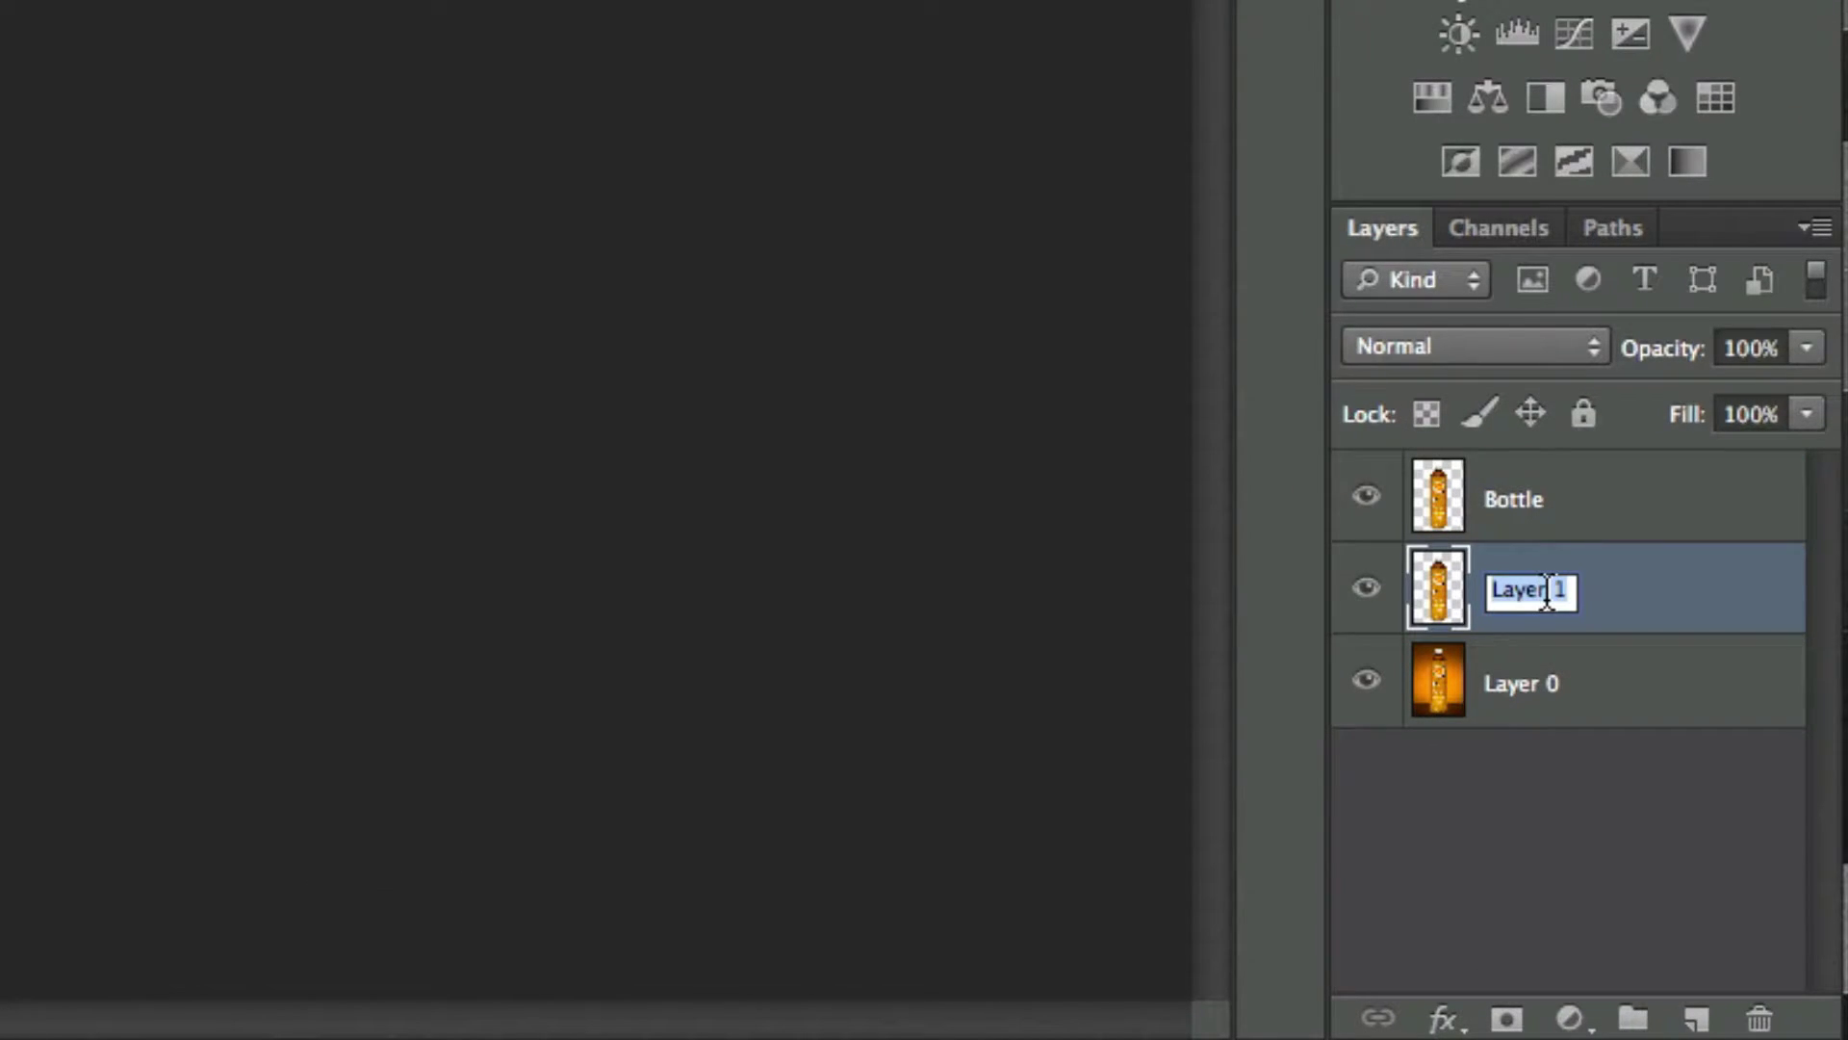
{"action": "type", "text": "Effects"}
{"action": "key", "text": "Return"}
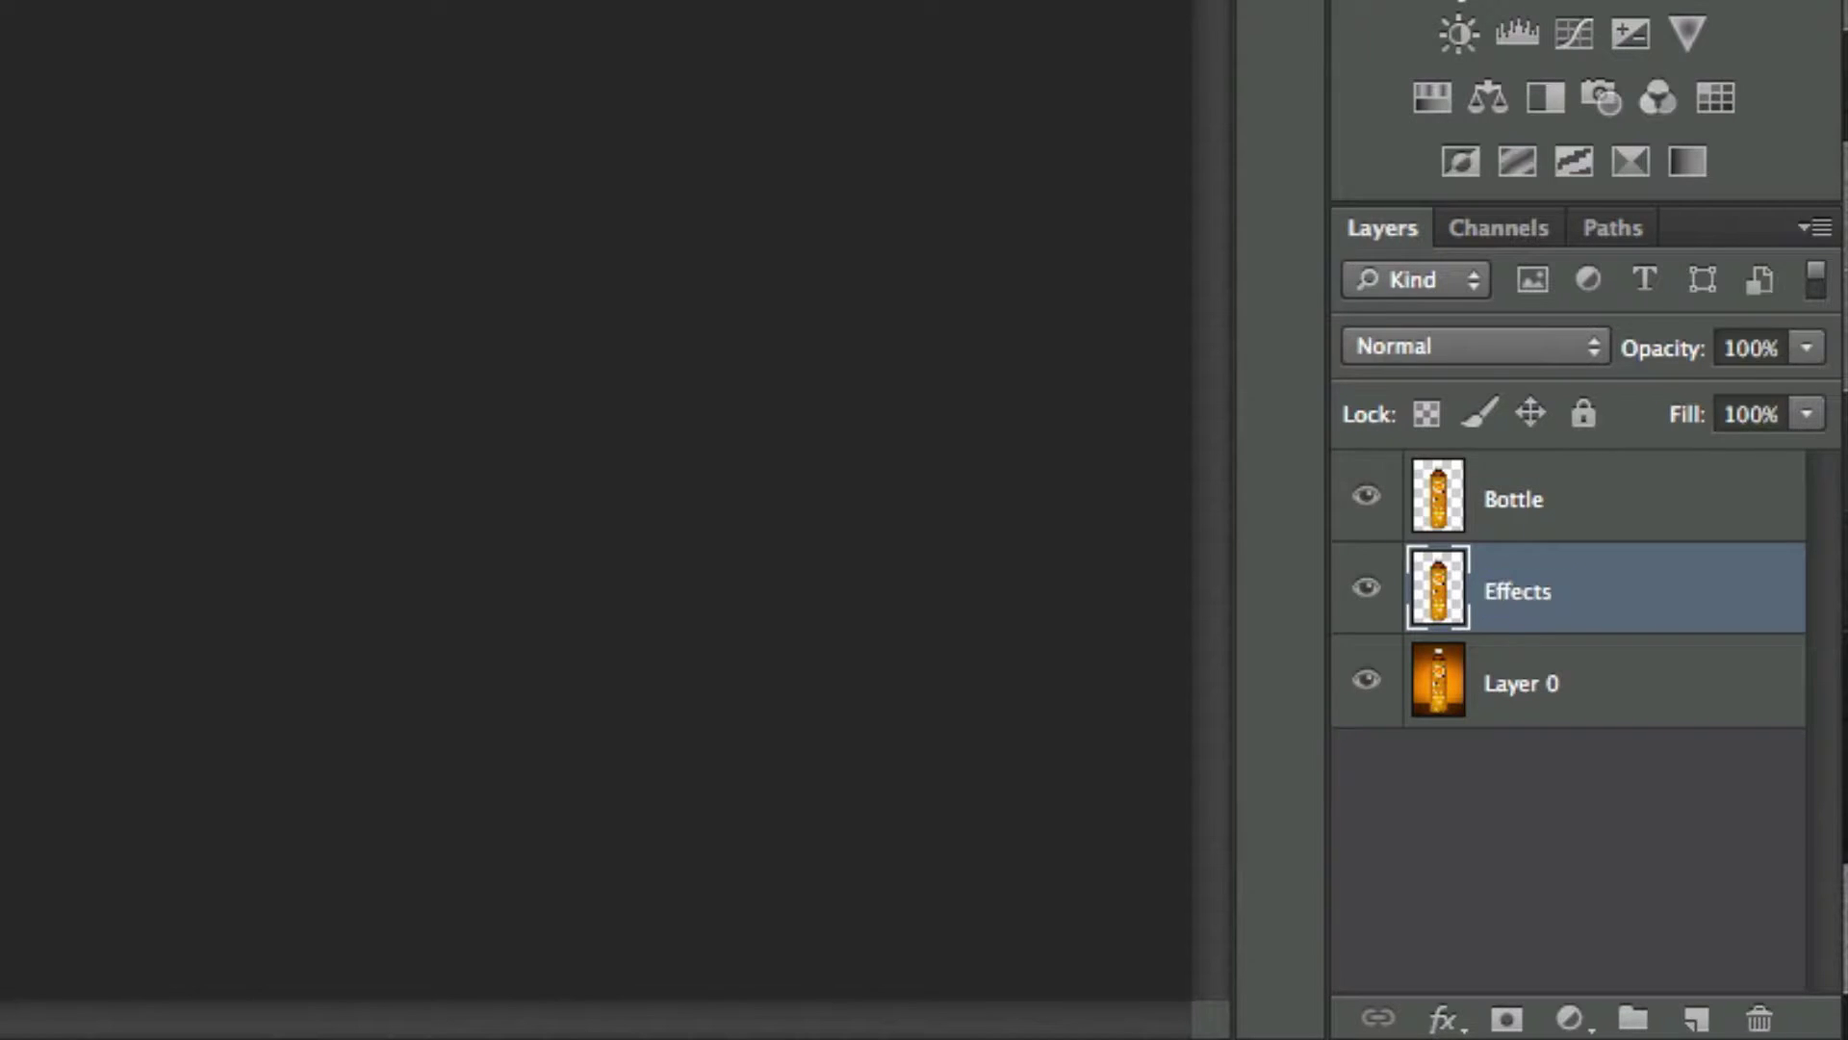
Step: Add a new empty layer directly above the original photo on Layer 0
{"action": "left_click", "coordinate": [1577, 691]}
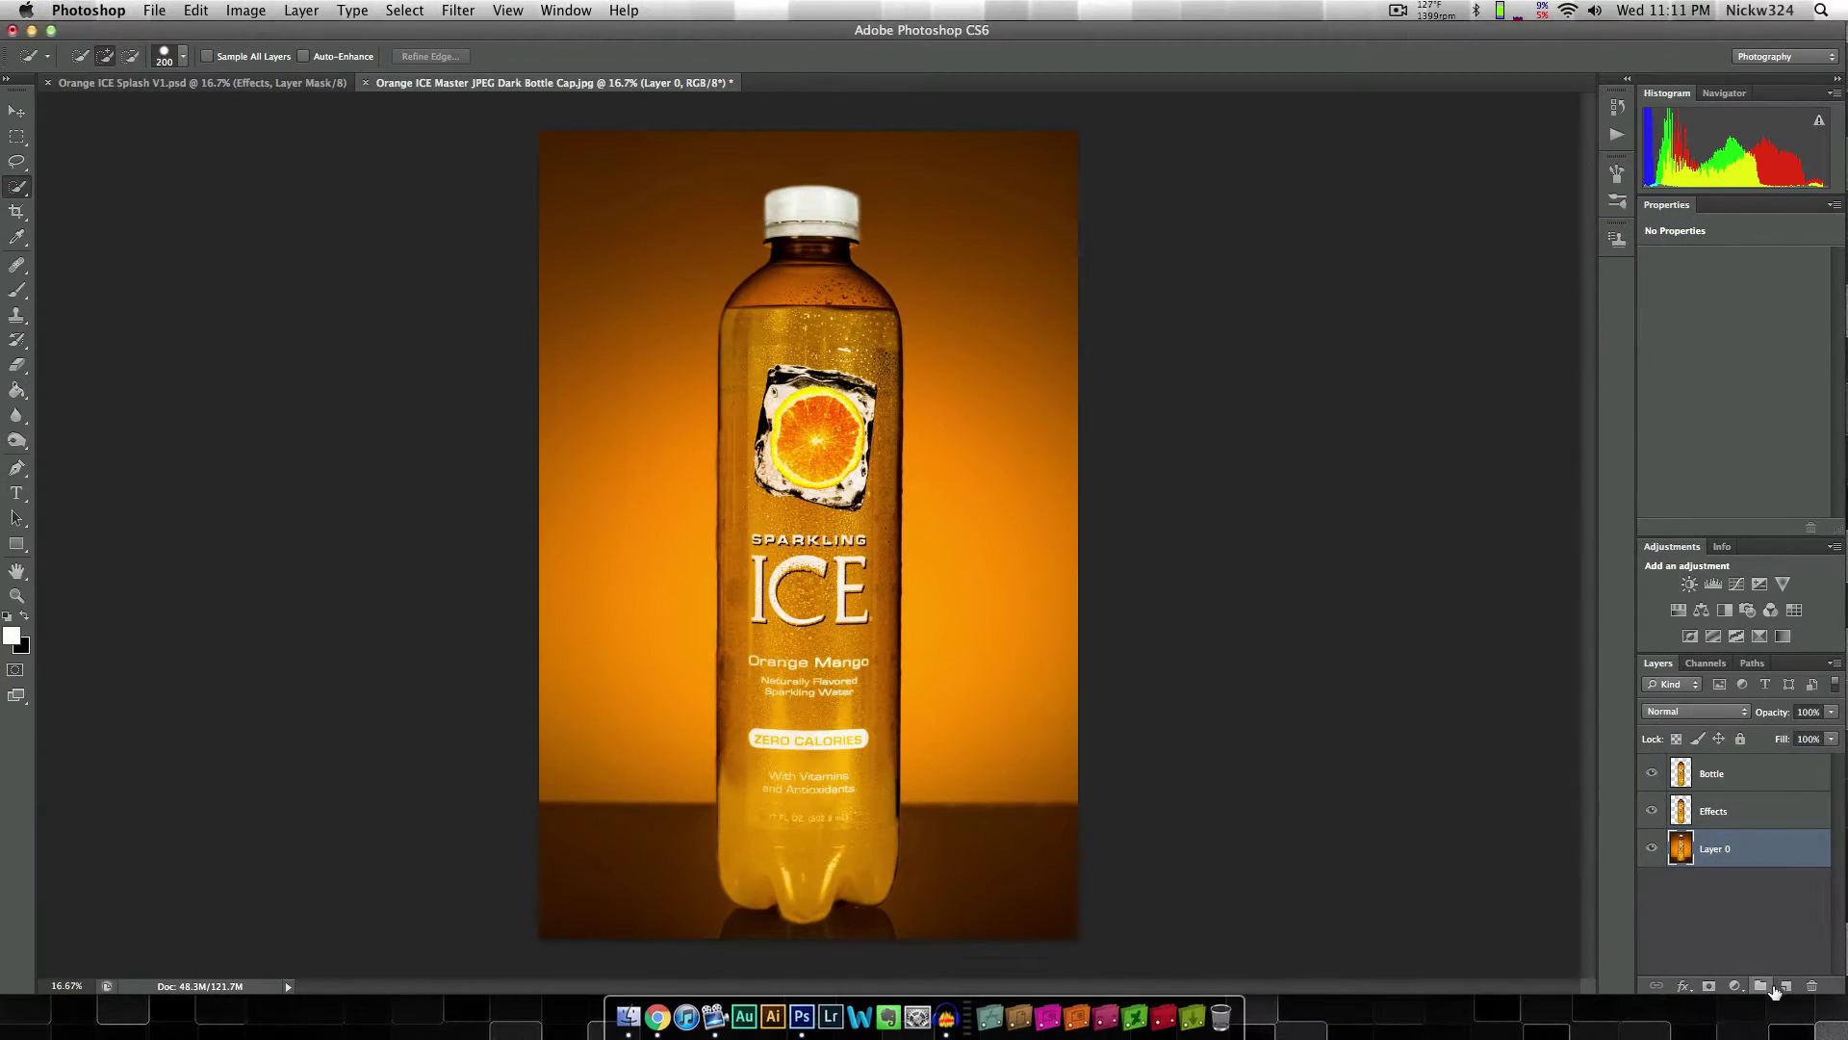
{"action": "left_click", "coordinate": [1783, 986]}
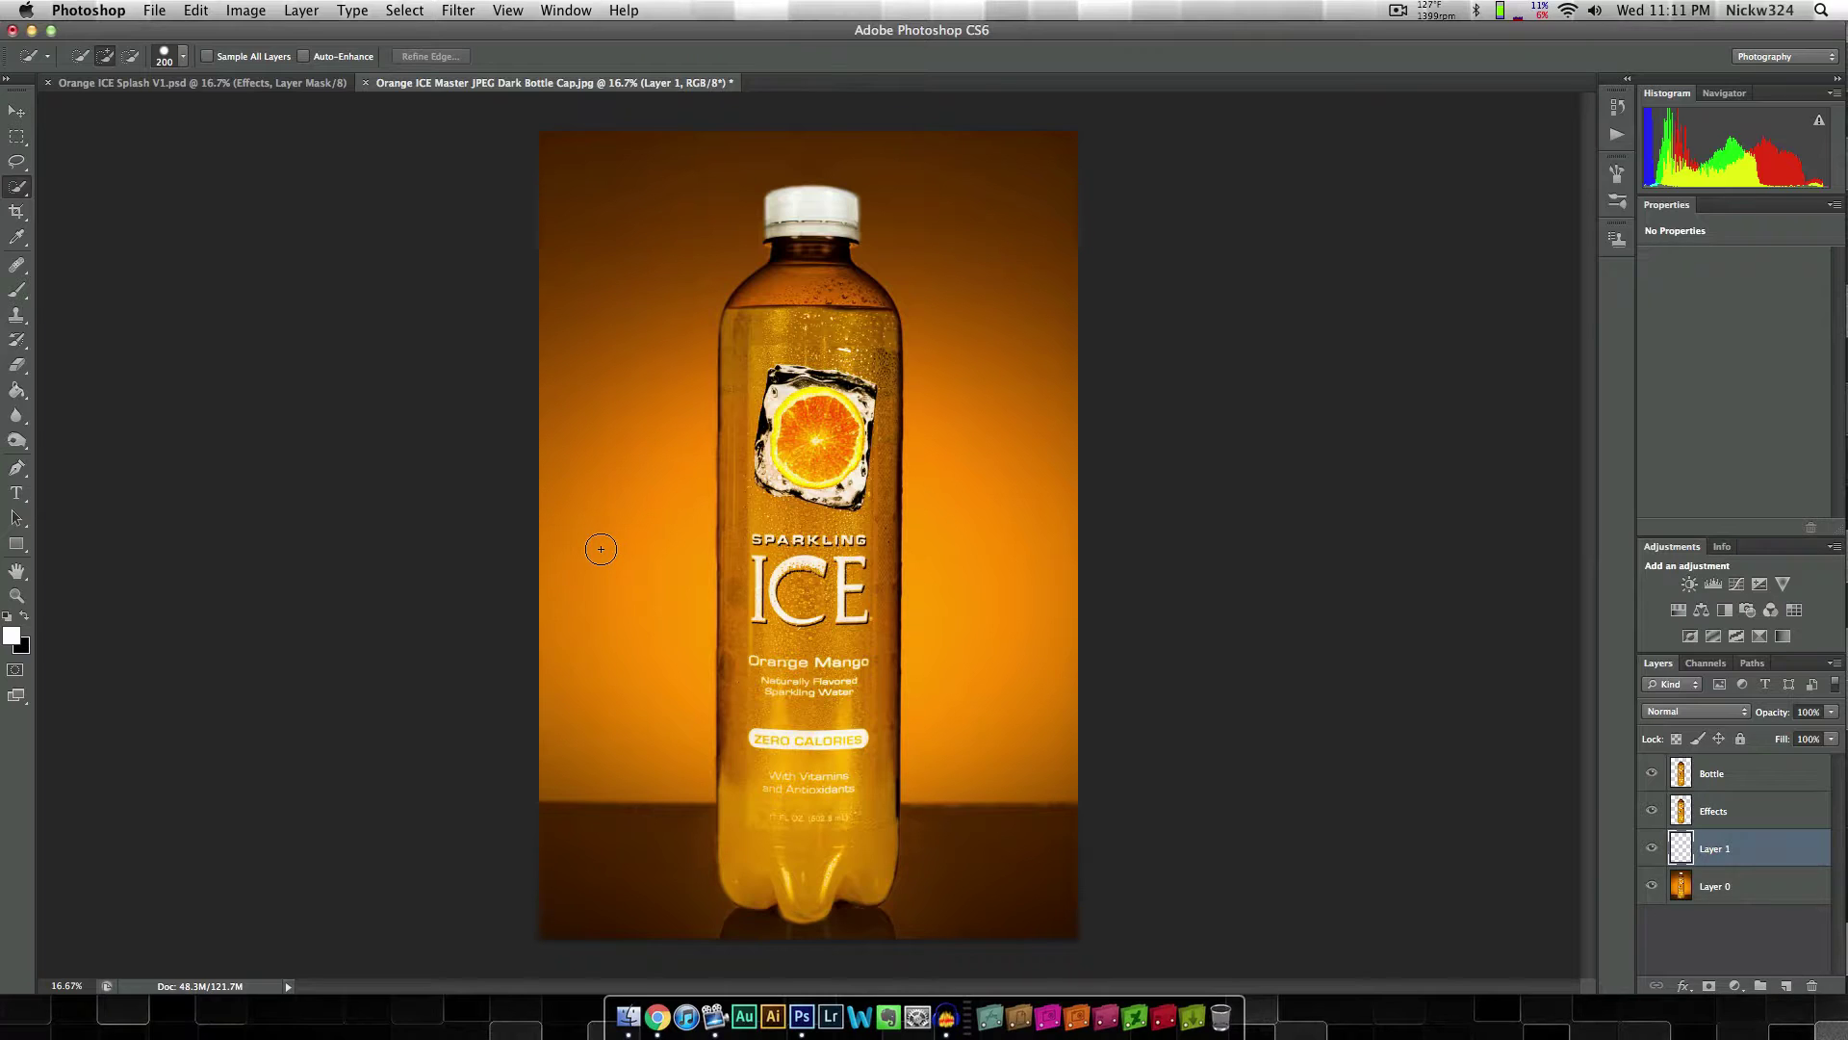
Step: Fill the empty Layer 1 with white using the Paint Bucket tool
{"action": "key", "text": "g"}
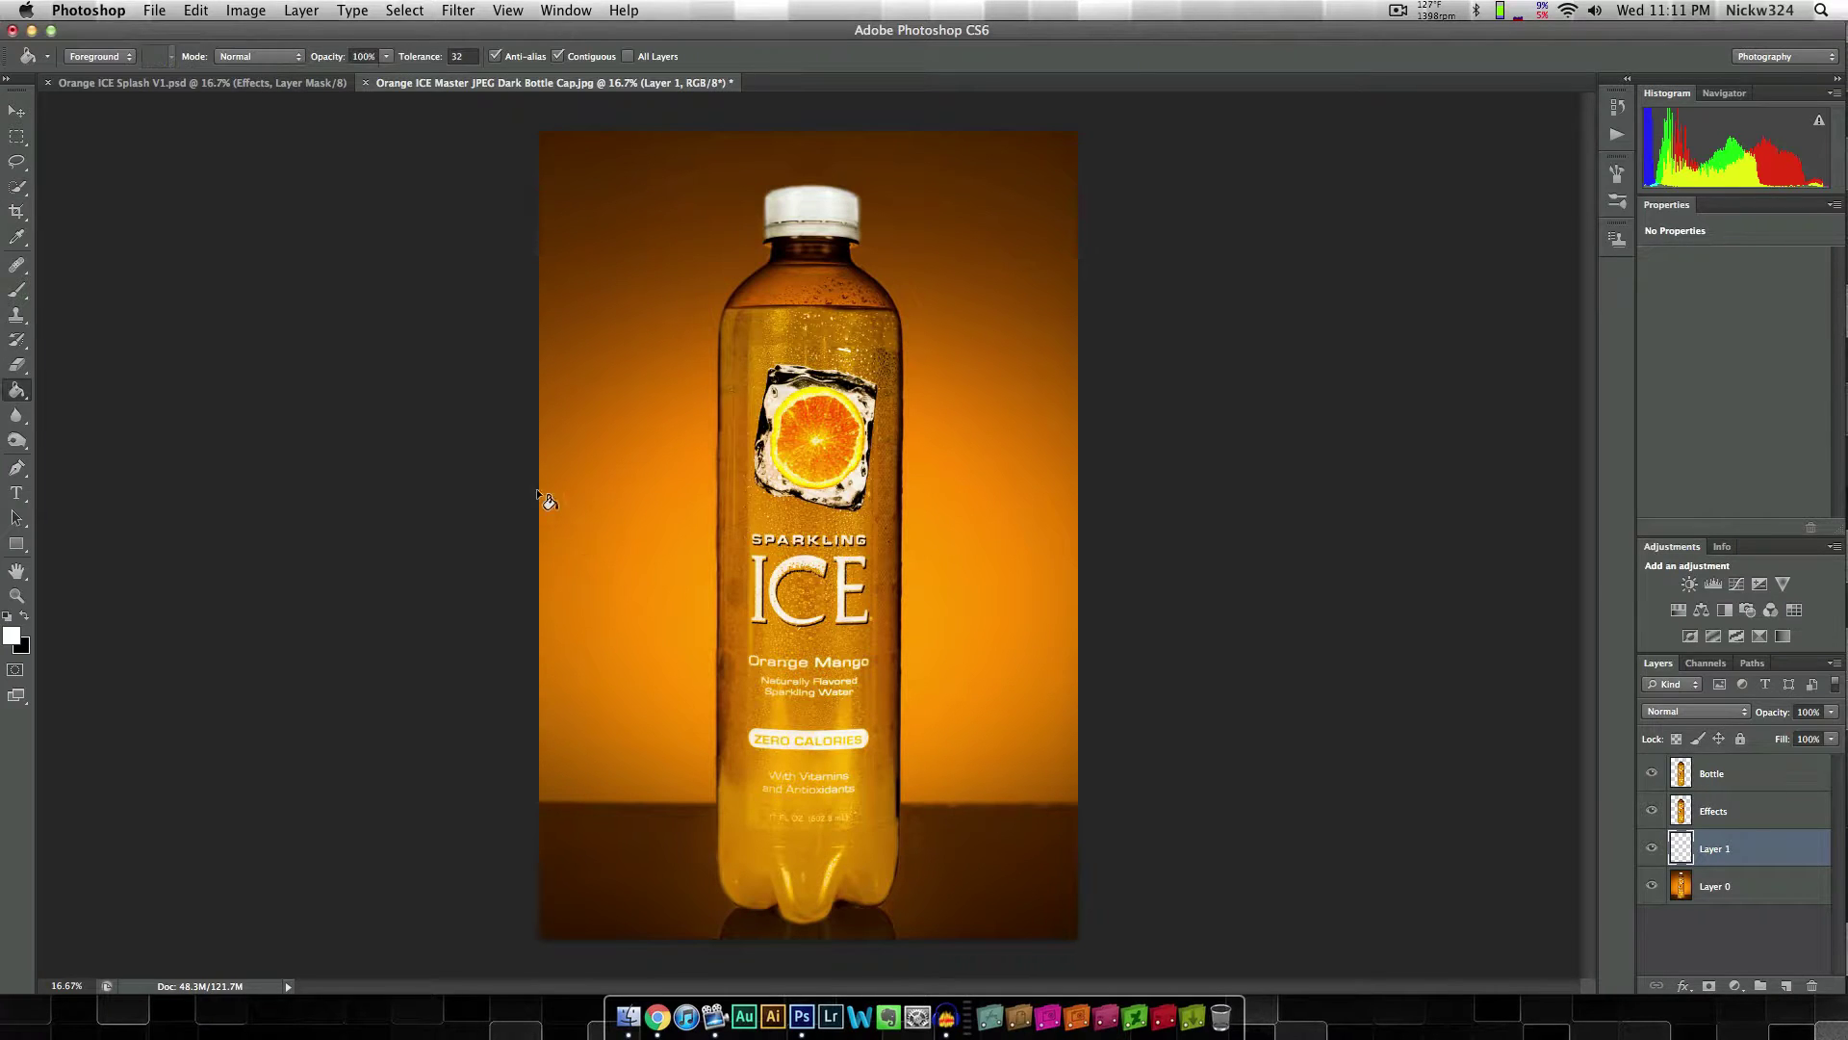
{"action": "left_click", "coordinate": [707, 674]}
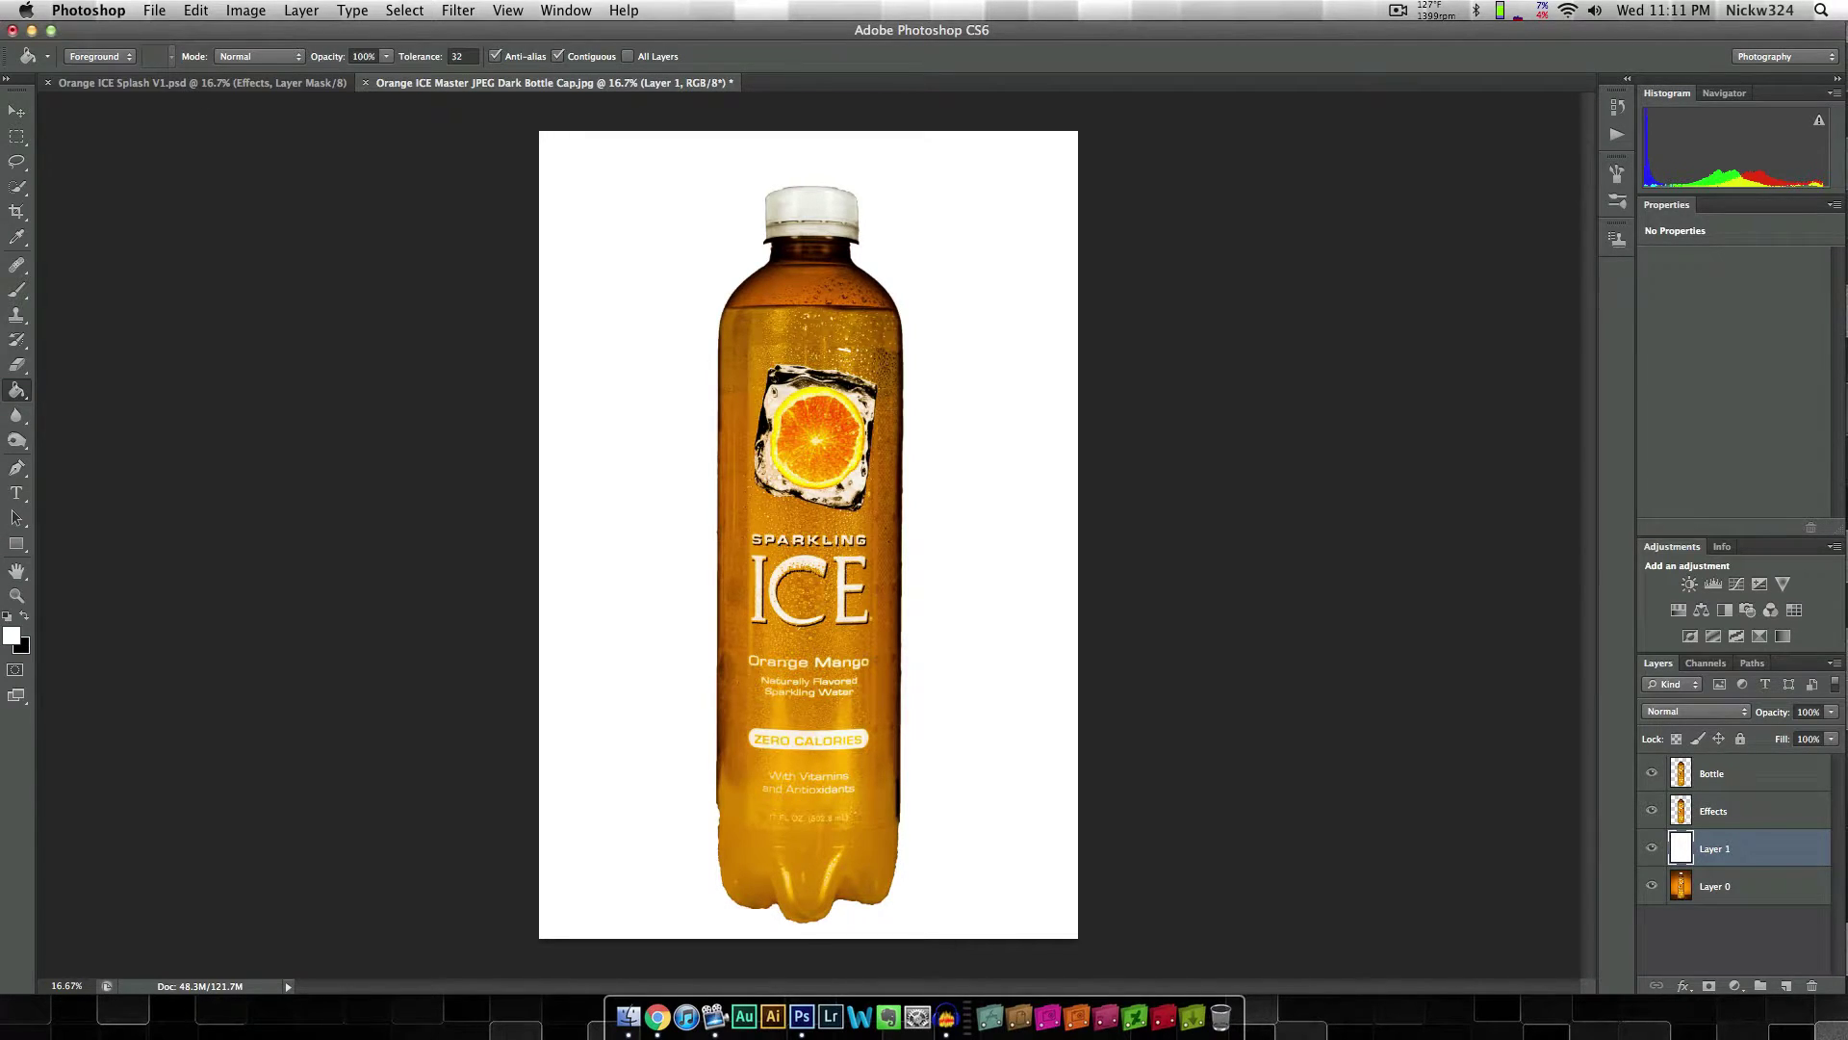
{"action": "left_click", "coordinate": [17, 111]}
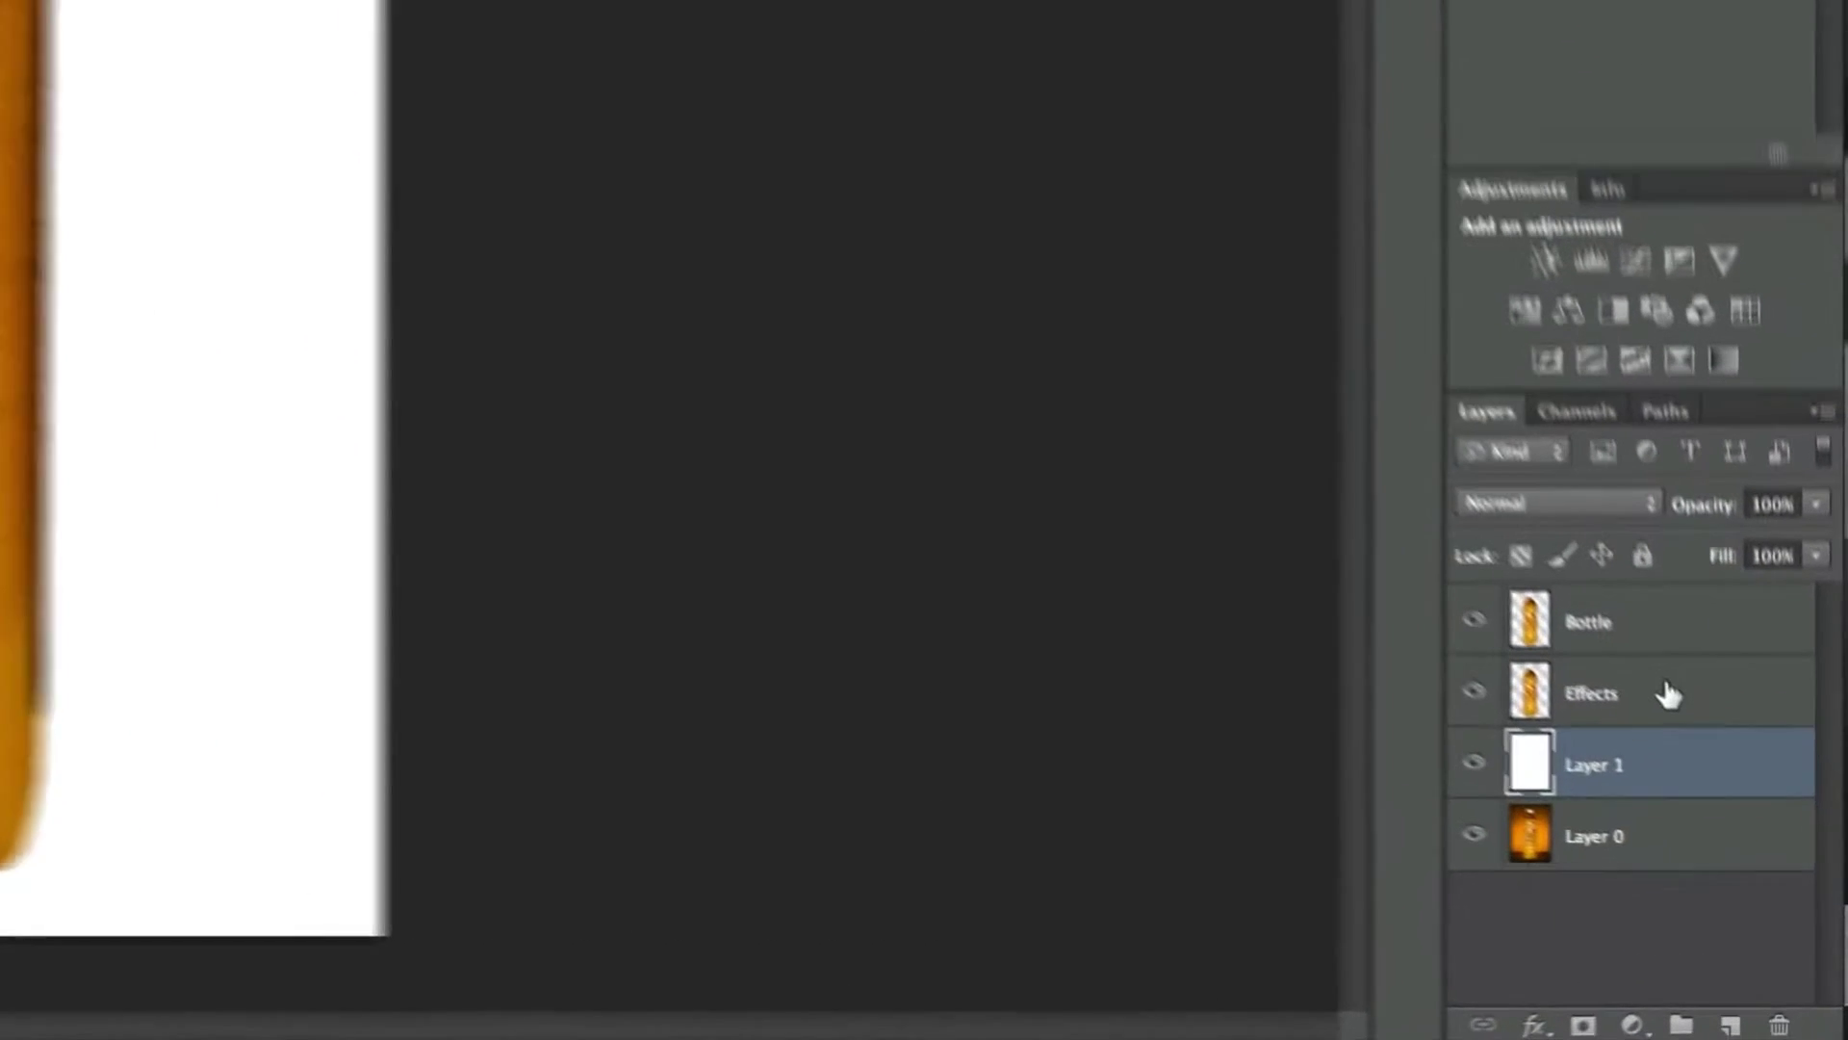
Step: In Liquify, smear the bottle on the Effects layer outward with Forward Warp strokes until it covers the canvas right of the bottle
{"action": "left_click", "coordinate": [1750, 812]}
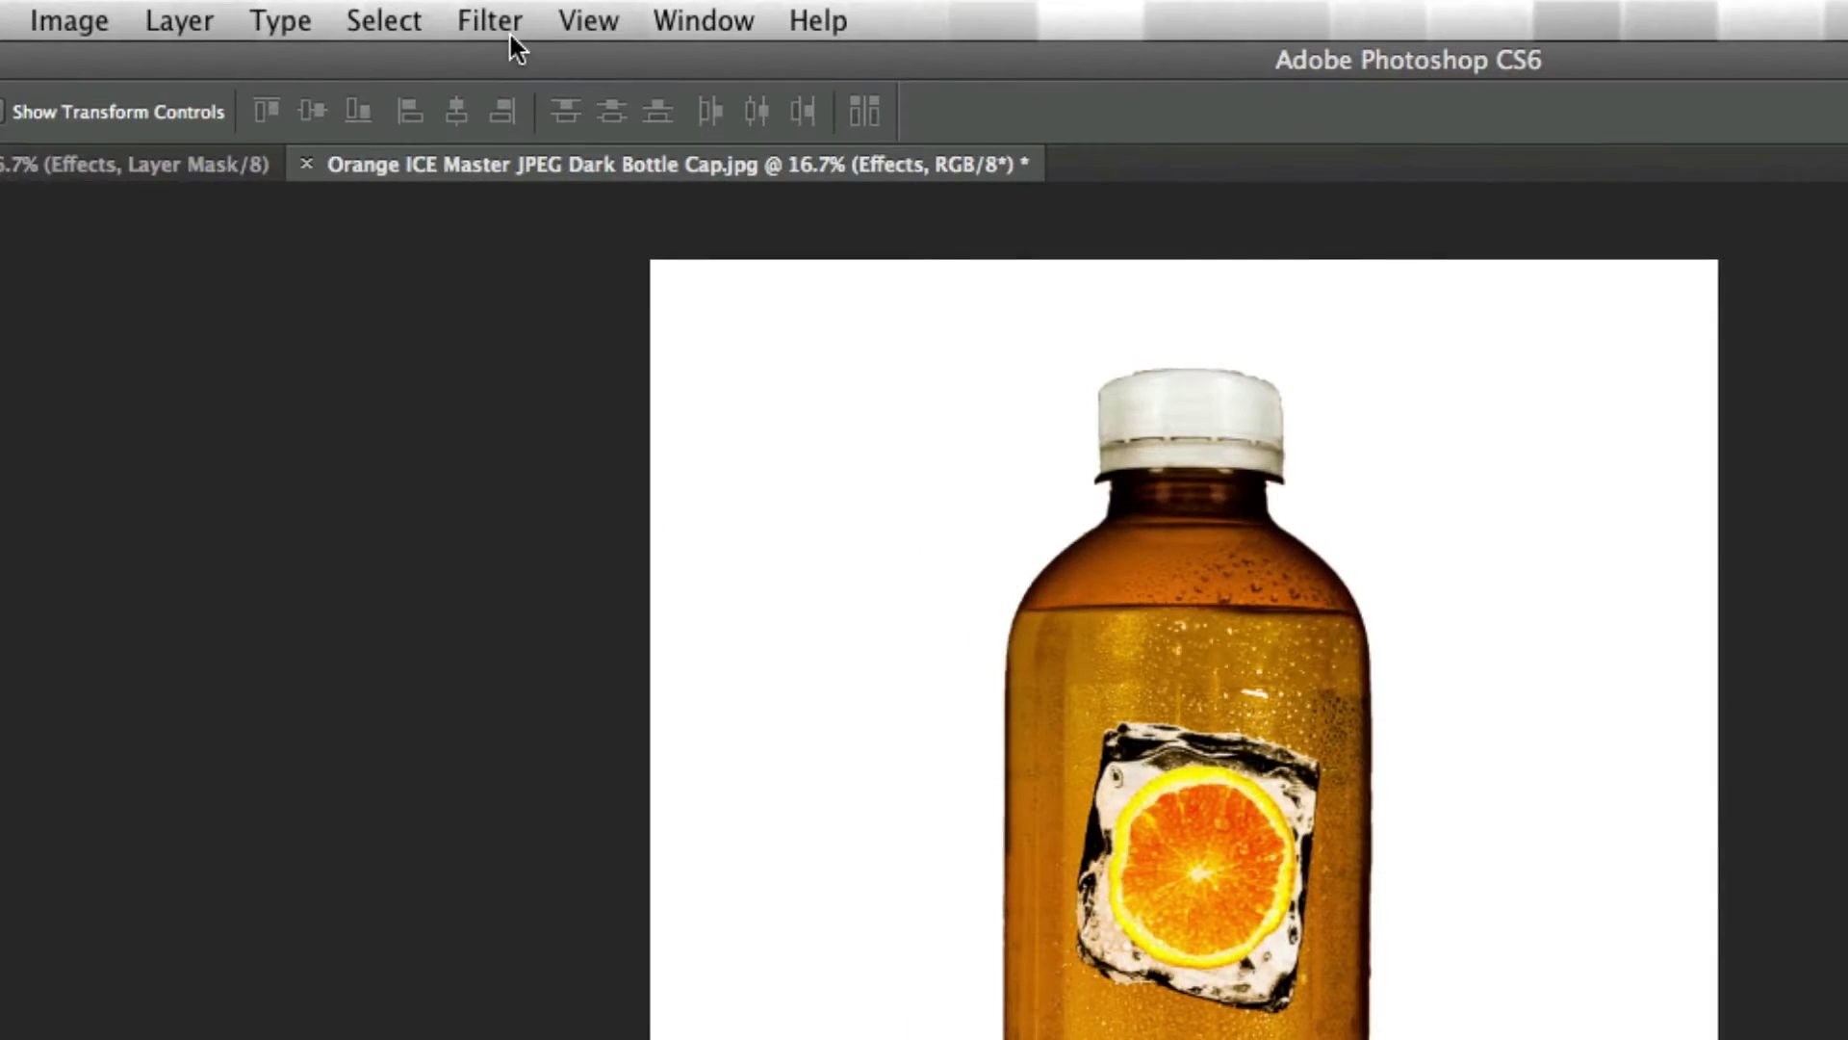
{"action": "left_click", "coordinate": [505, 29]}
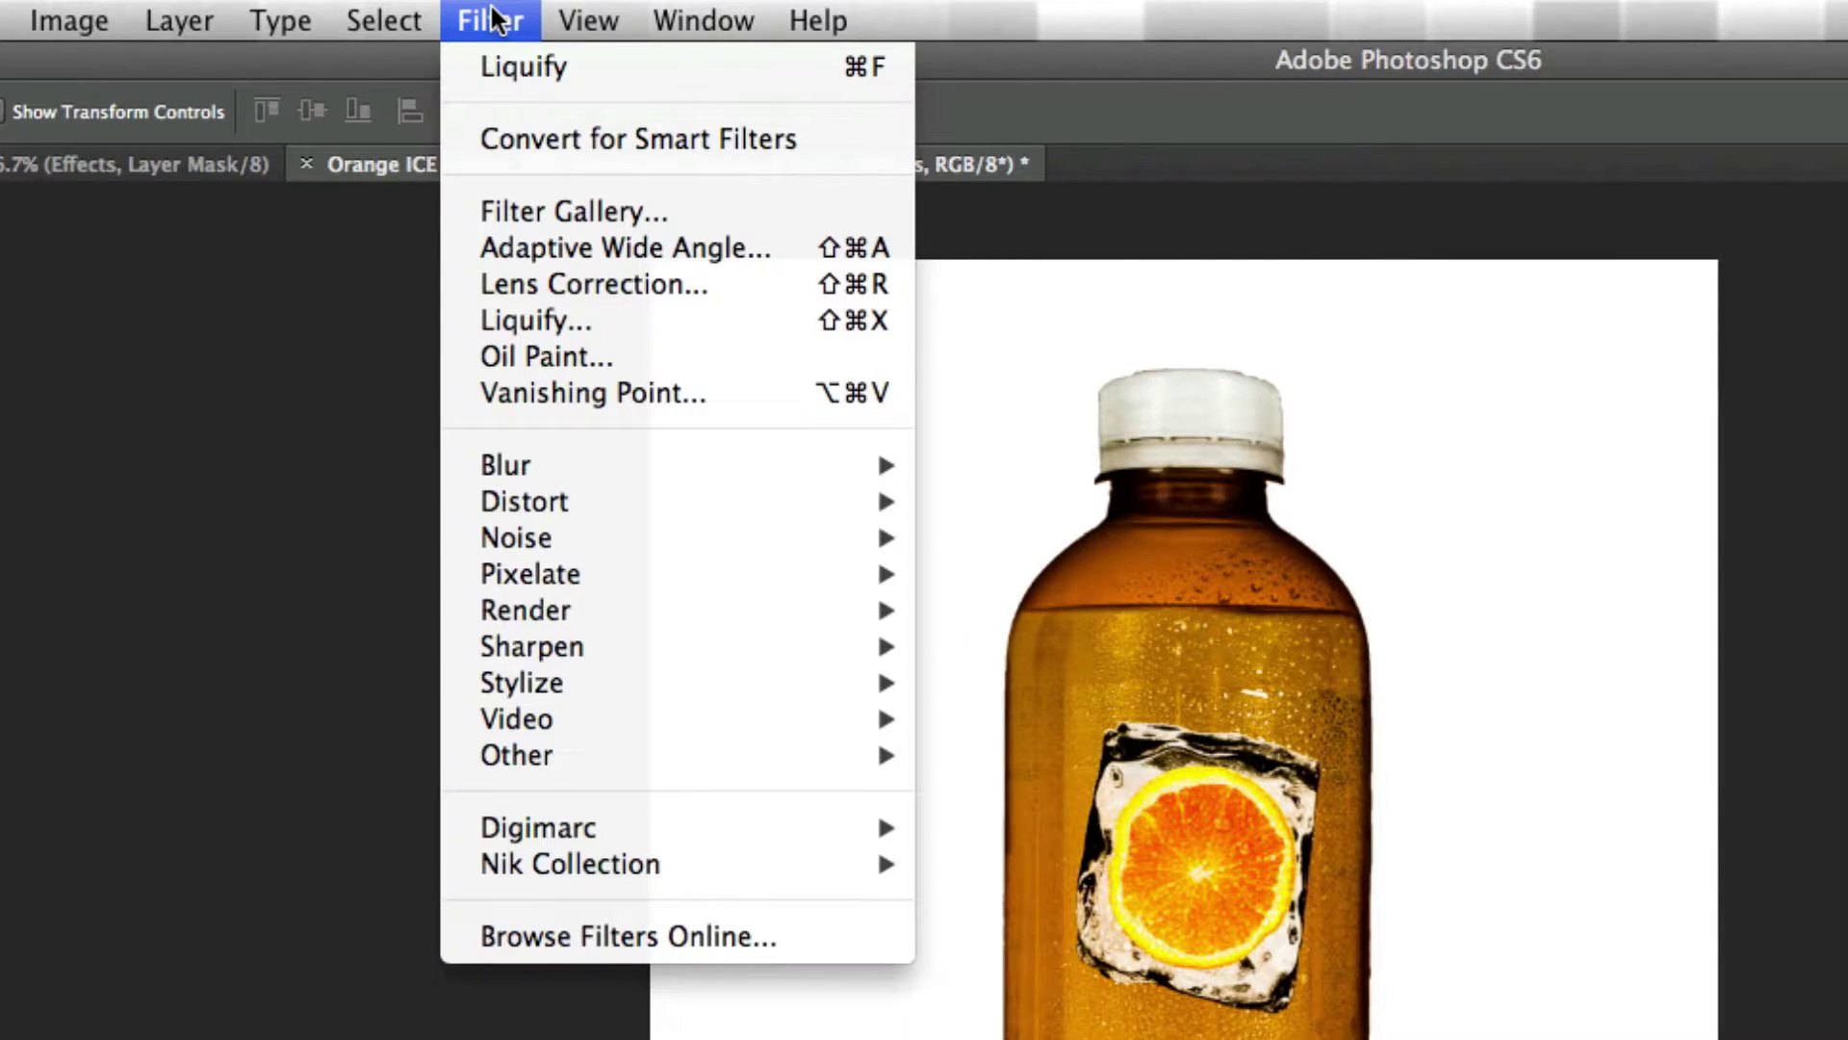
{"action": "left_click", "coordinate": [554, 319]}
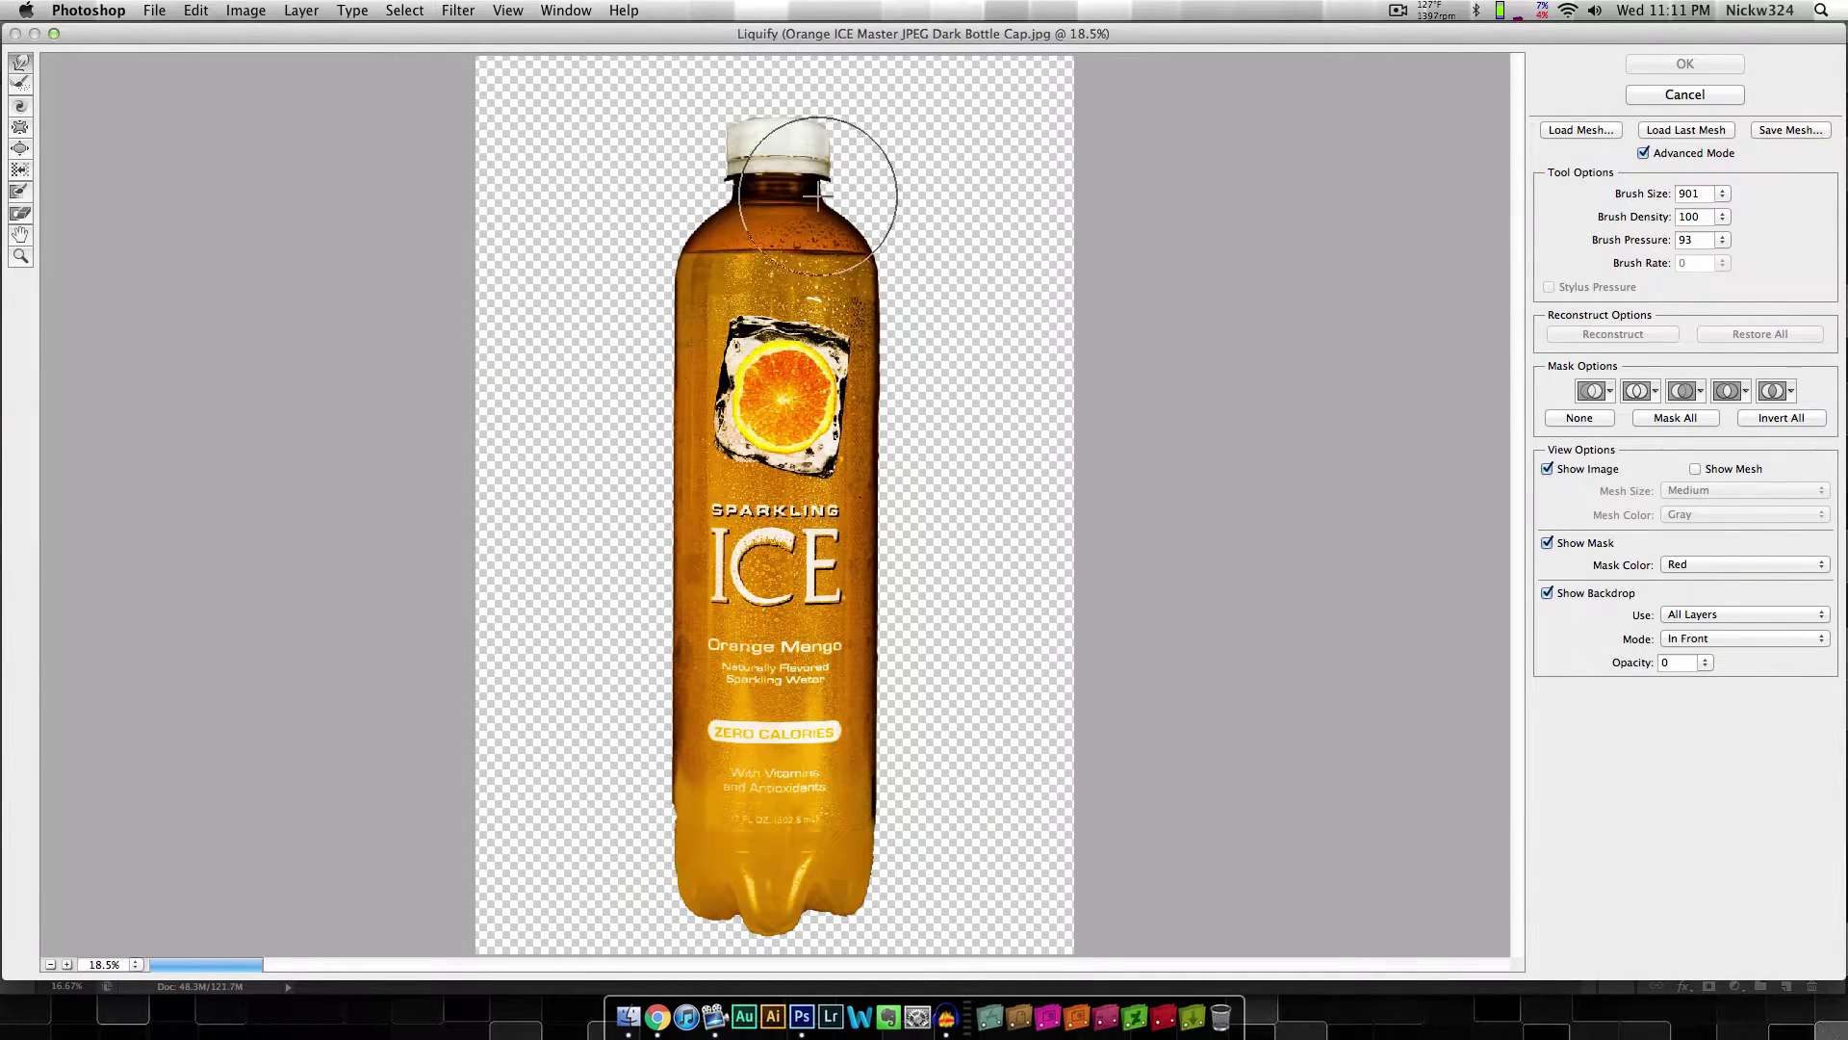
{"action": "mouse_move", "coordinate": [843, 188]}
{"action": "left_mouse_down"}
{"action": "mouse_move", "coordinate": [956, 179]}
{"action": "mouse_move", "coordinate": [1023, 83]}
{"action": "left_mouse_up"}
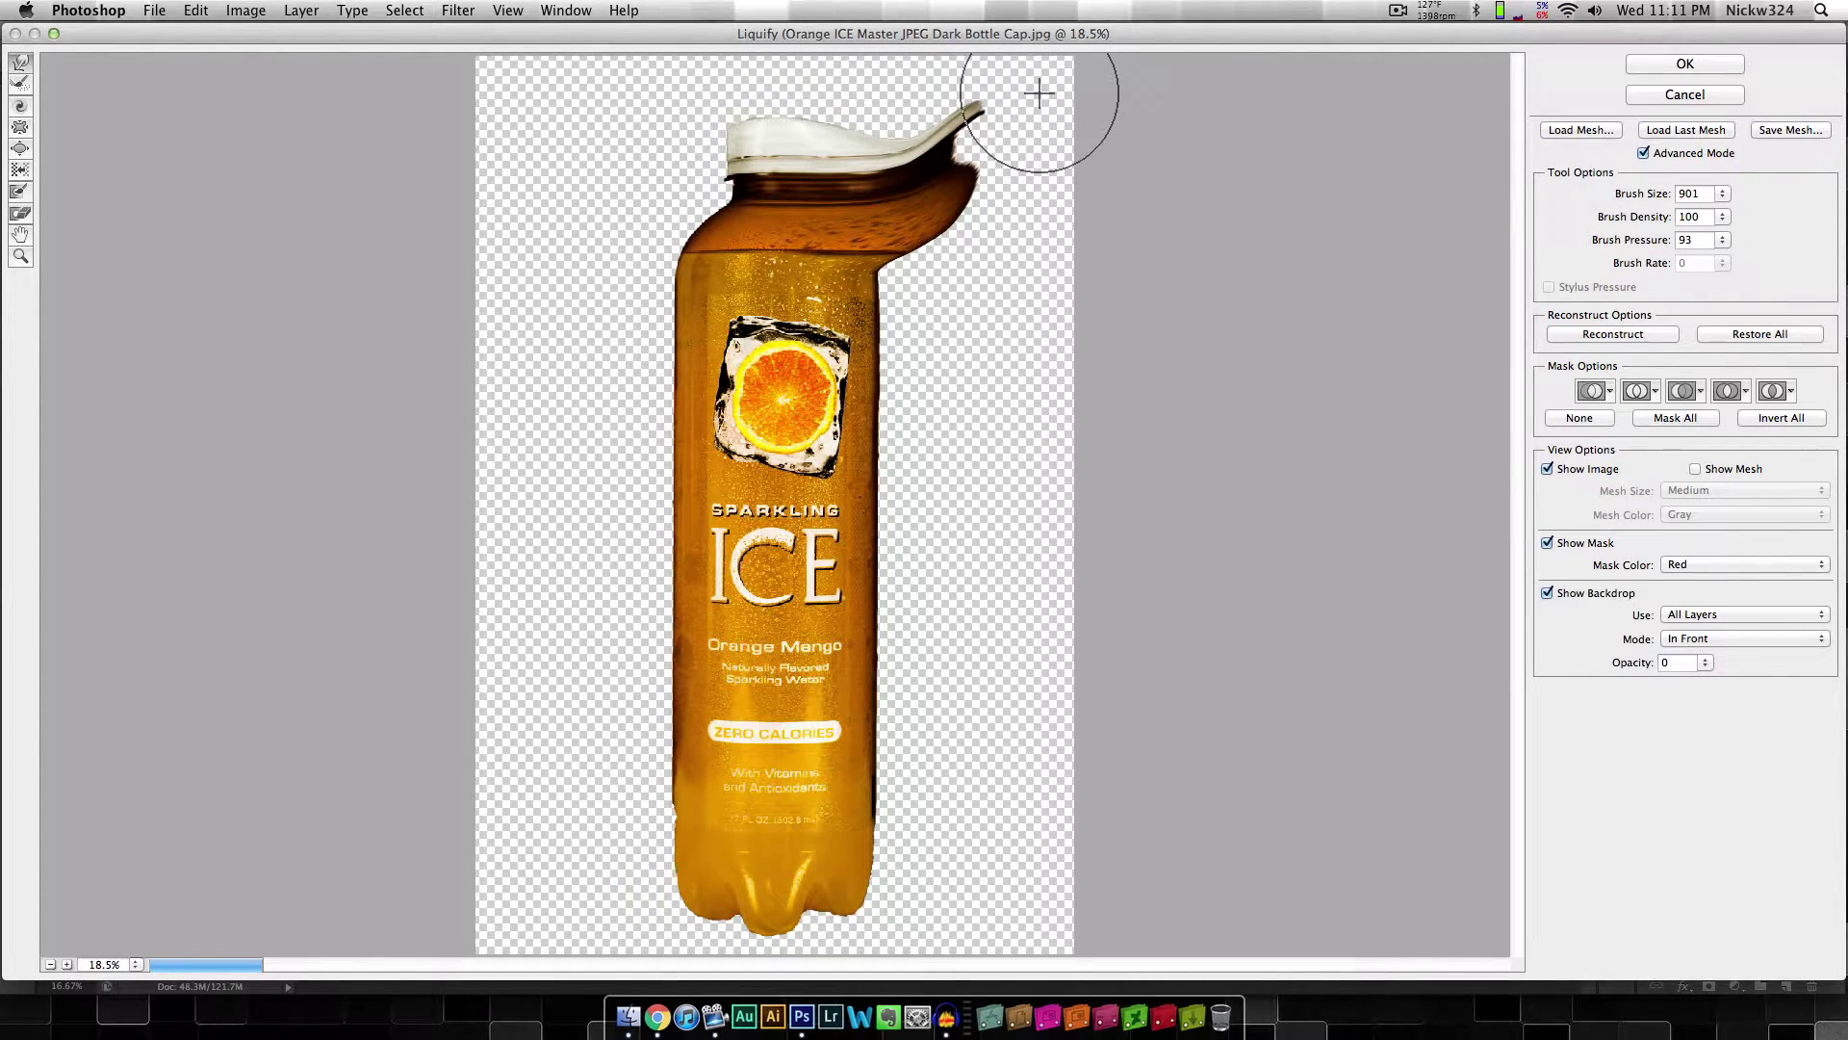
{"action": "mouse_move", "coordinate": [887, 281]}
{"action": "left_mouse_down"}
{"action": "mouse_move", "coordinate": [1068, 206]}
{"action": "mouse_move", "coordinate": [1124, 141]}
{"action": "left_mouse_up"}
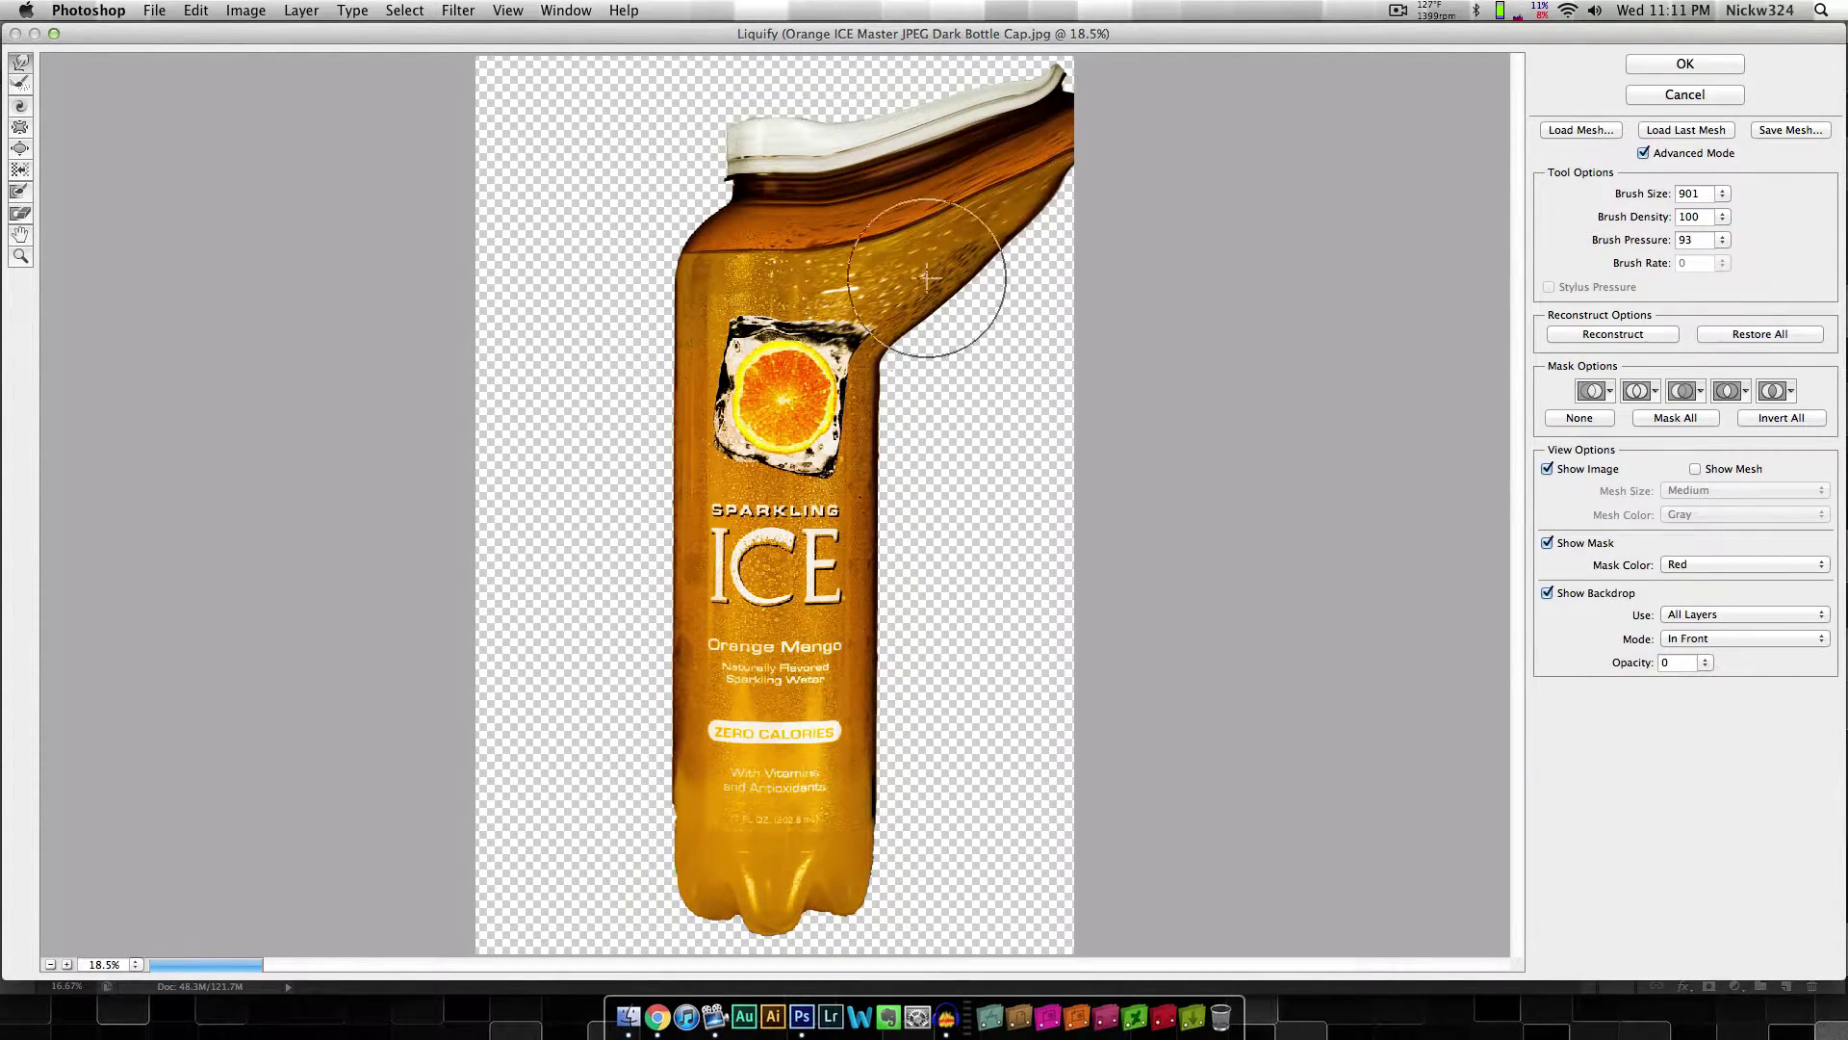
{"action": "mouse_move", "coordinate": [799, 394]}
{"action": "left_mouse_down"}
{"action": "mouse_move", "coordinate": [903, 364]}
{"action": "mouse_move", "coordinate": [1039, 303]}
{"action": "left_mouse_up"}
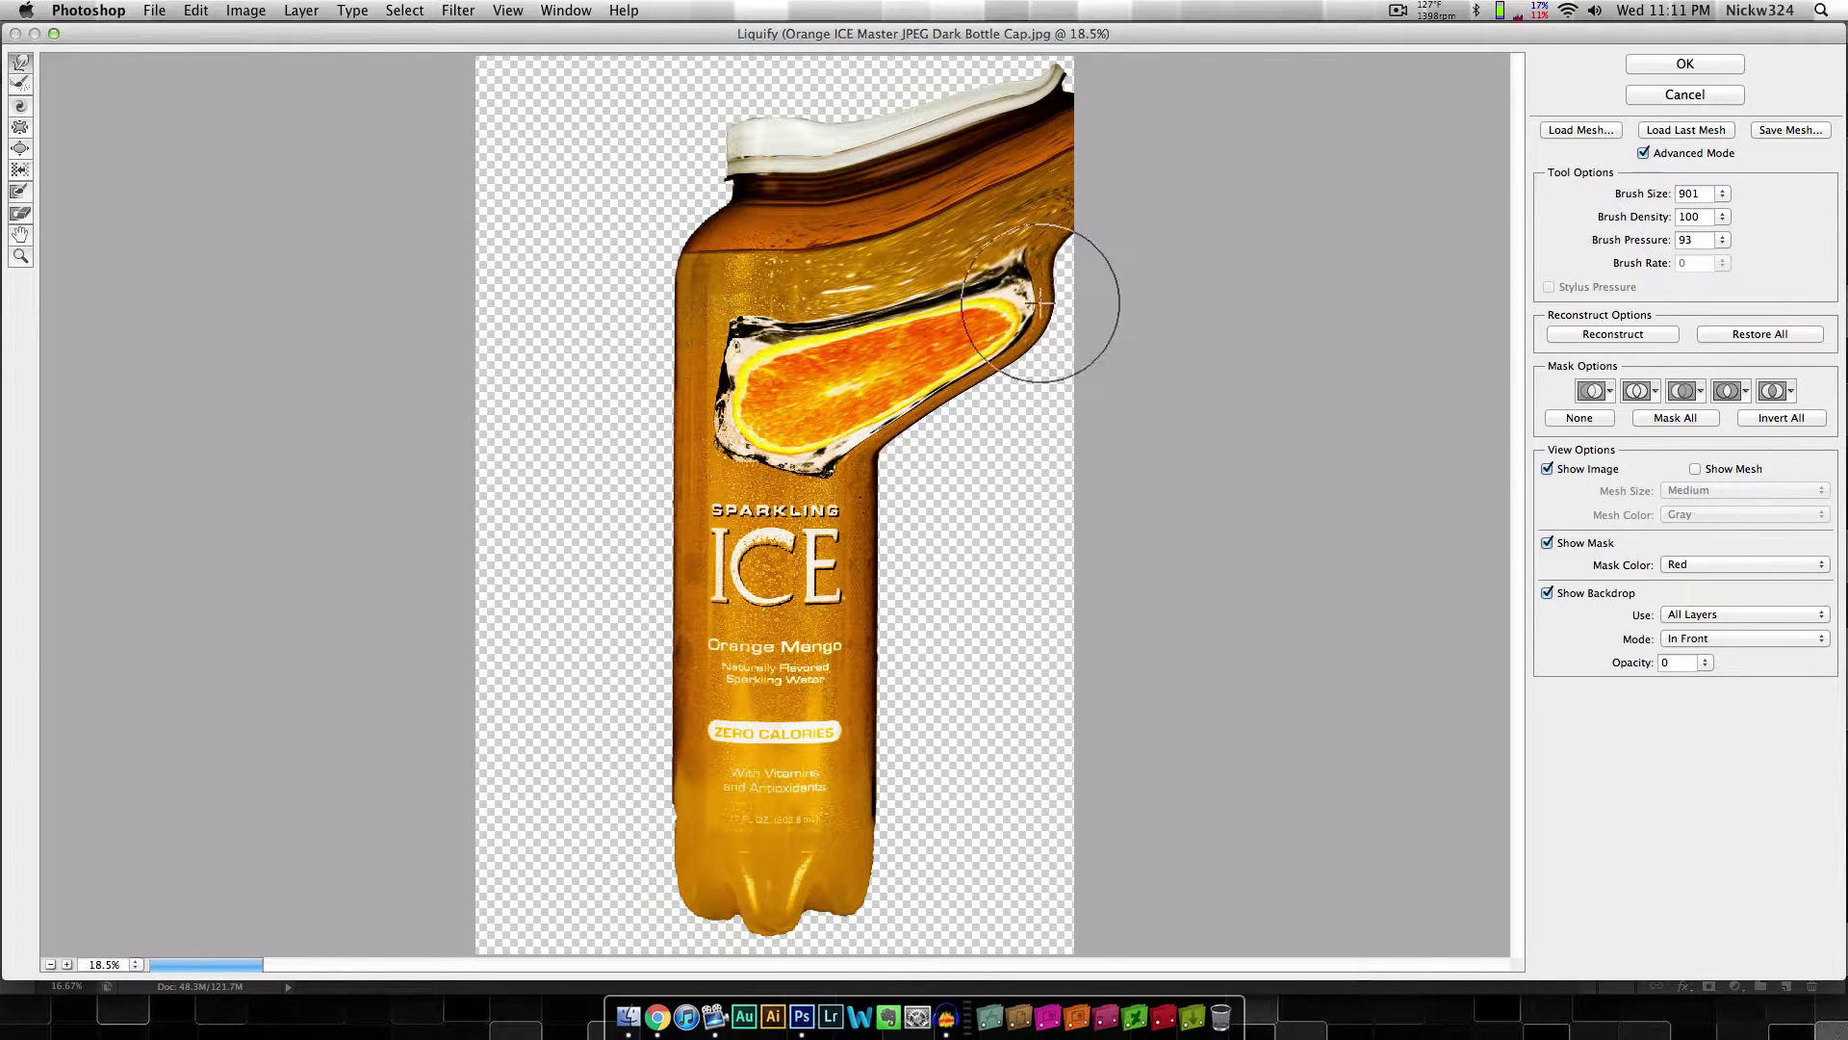
{"action": "left_click_drag", "start_coordinate": [823, 419], "coordinate": [1070, 363]}
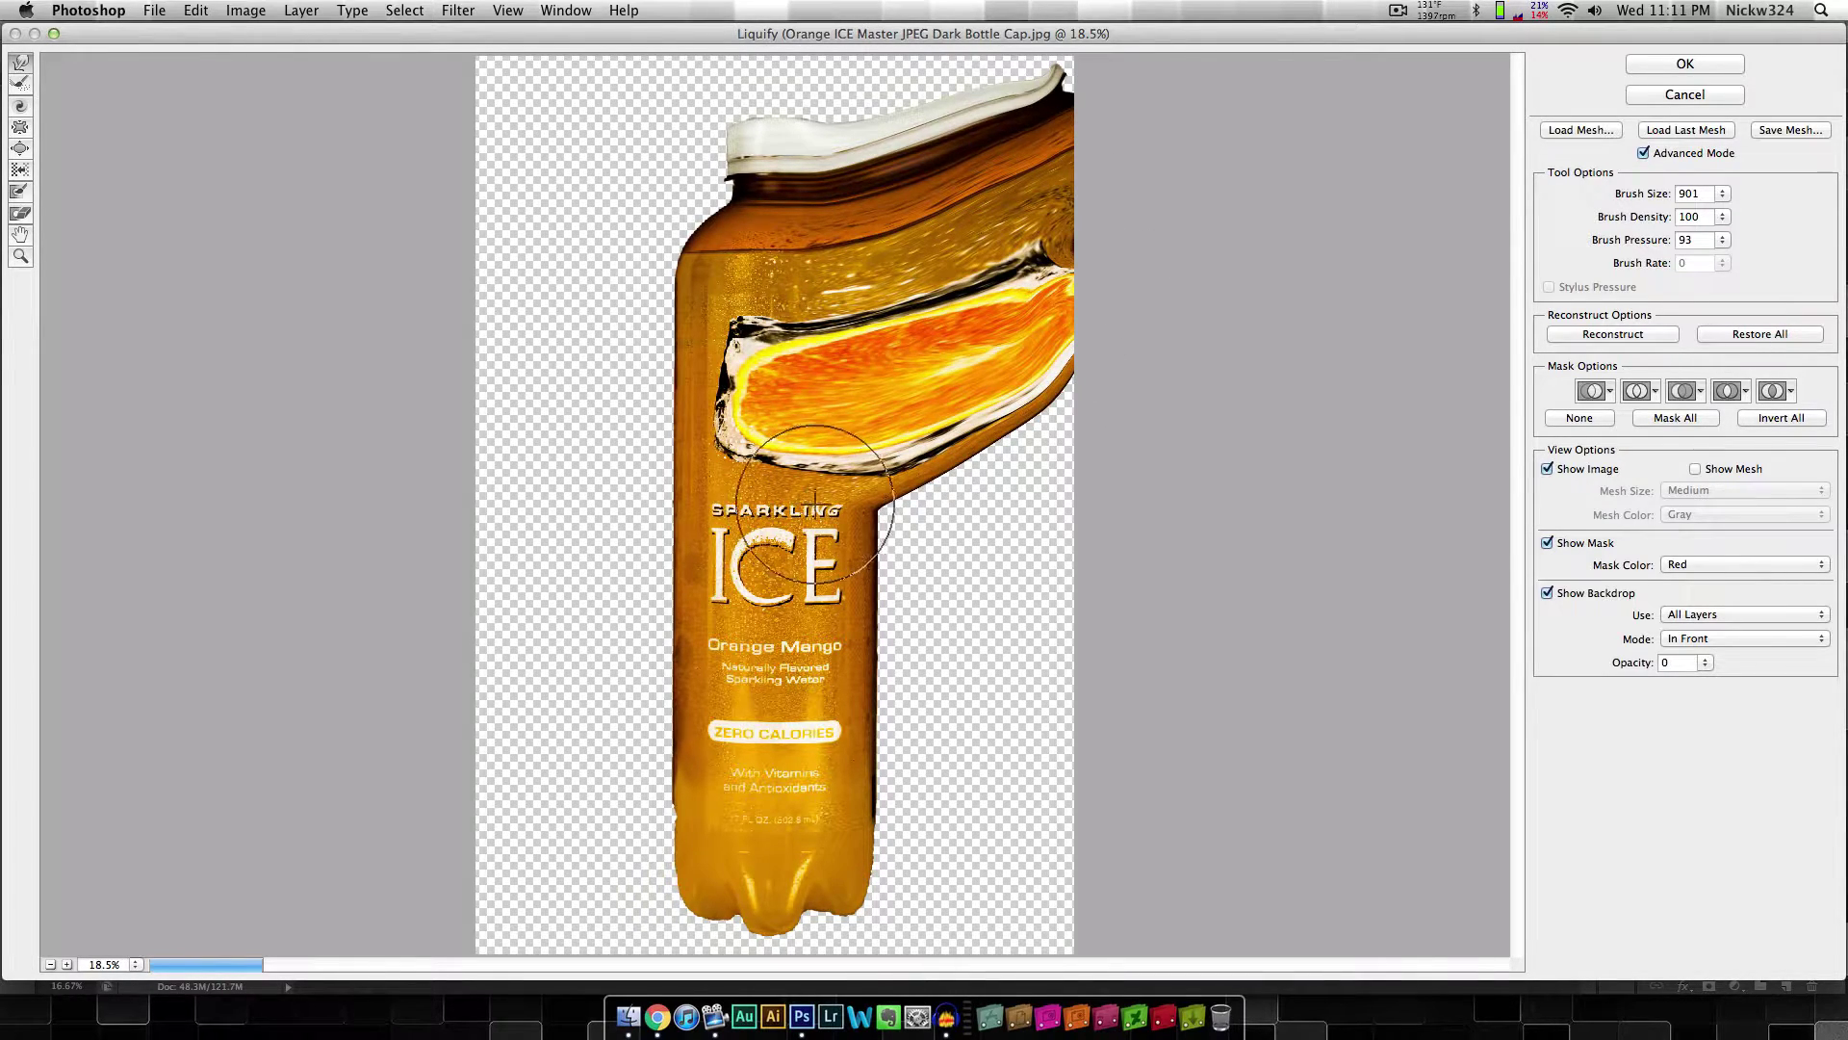
{"action": "left_click_drag", "start_coordinate": [866, 577], "coordinate": [1069, 449]}
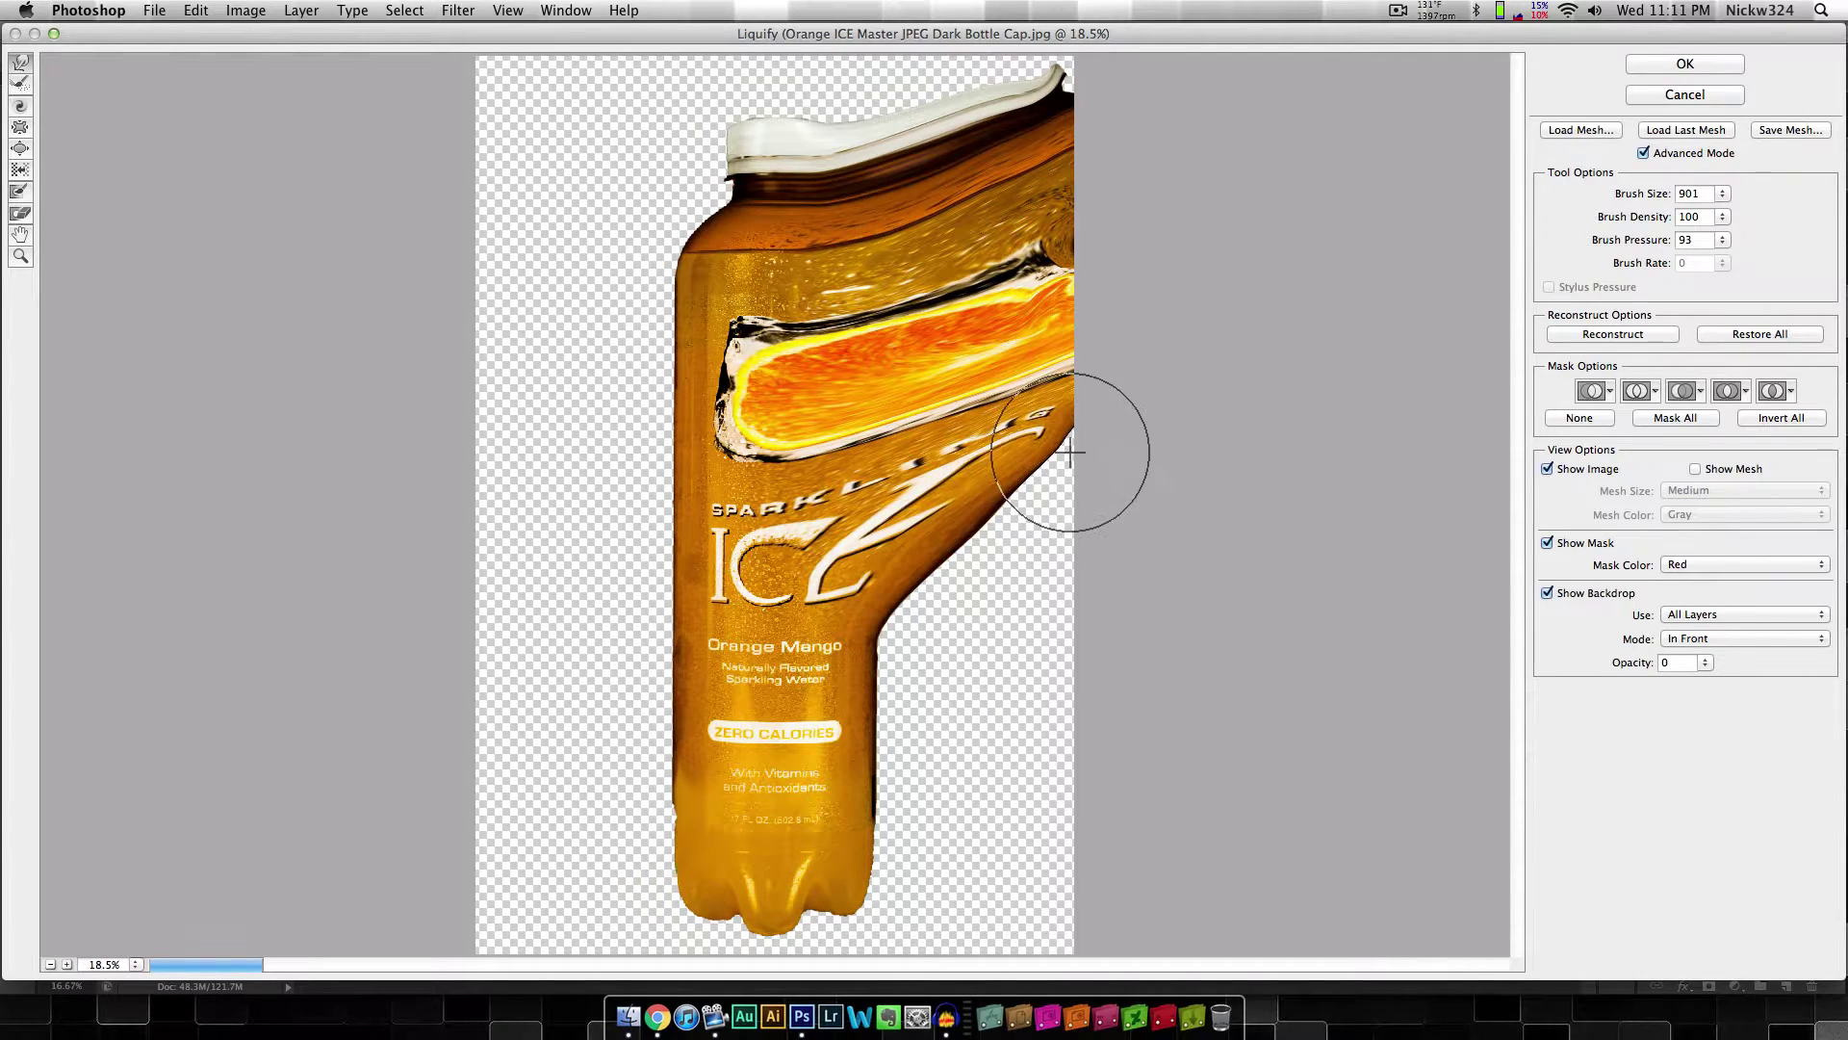
{"action": "mouse_move", "coordinate": [899, 610]}
{"action": "left_mouse_down"}
{"action": "mouse_move", "coordinate": [958, 605]}
{"action": "mouse_move", "coordinate": [1085, 512]}
{"action": "mouse_move", "coordinate": [1151, 429]}
{"action": "left_mouse_up"}
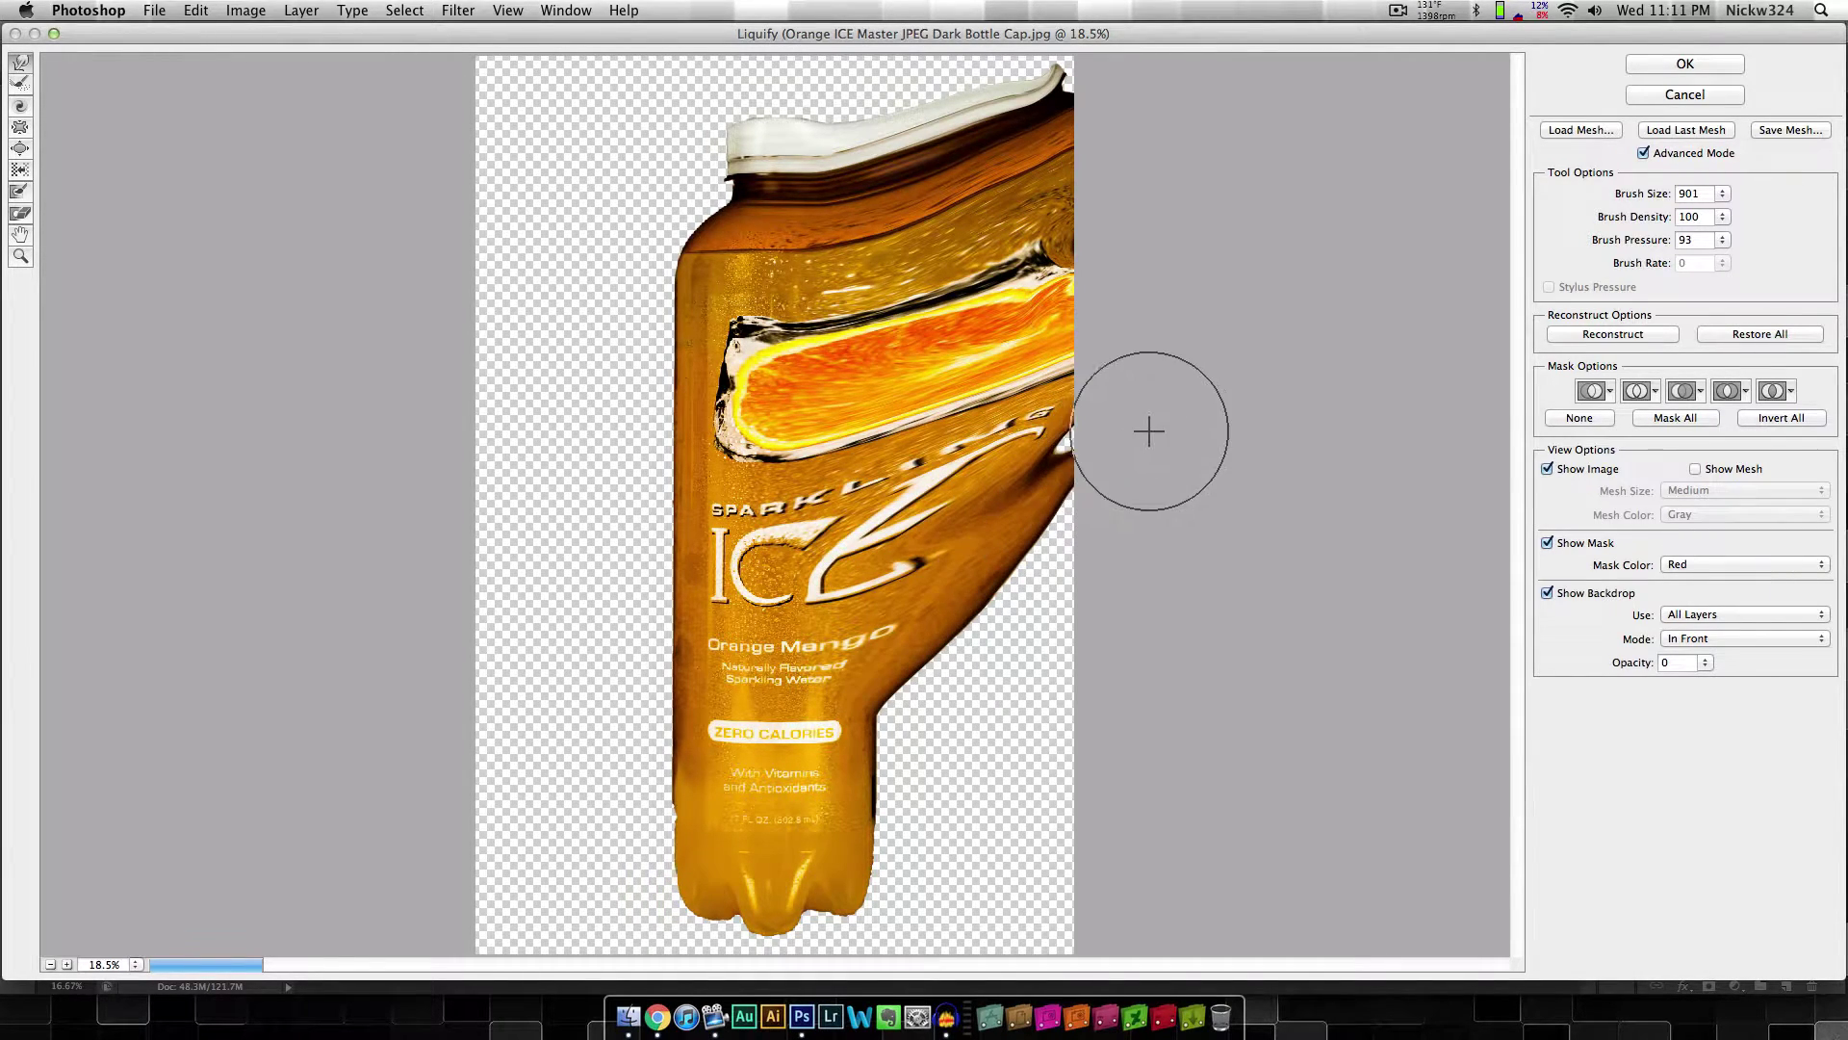
{"action": "mouse_move", "coordinate": [882, 651]}
{"action": "left_mouse_down"}
{"action": "mouse_move", "coordinate": [966, 651]}
{"action": "mouse_move", "coordinate": [1122, 539]}
{"action": "left_mouse_up"}
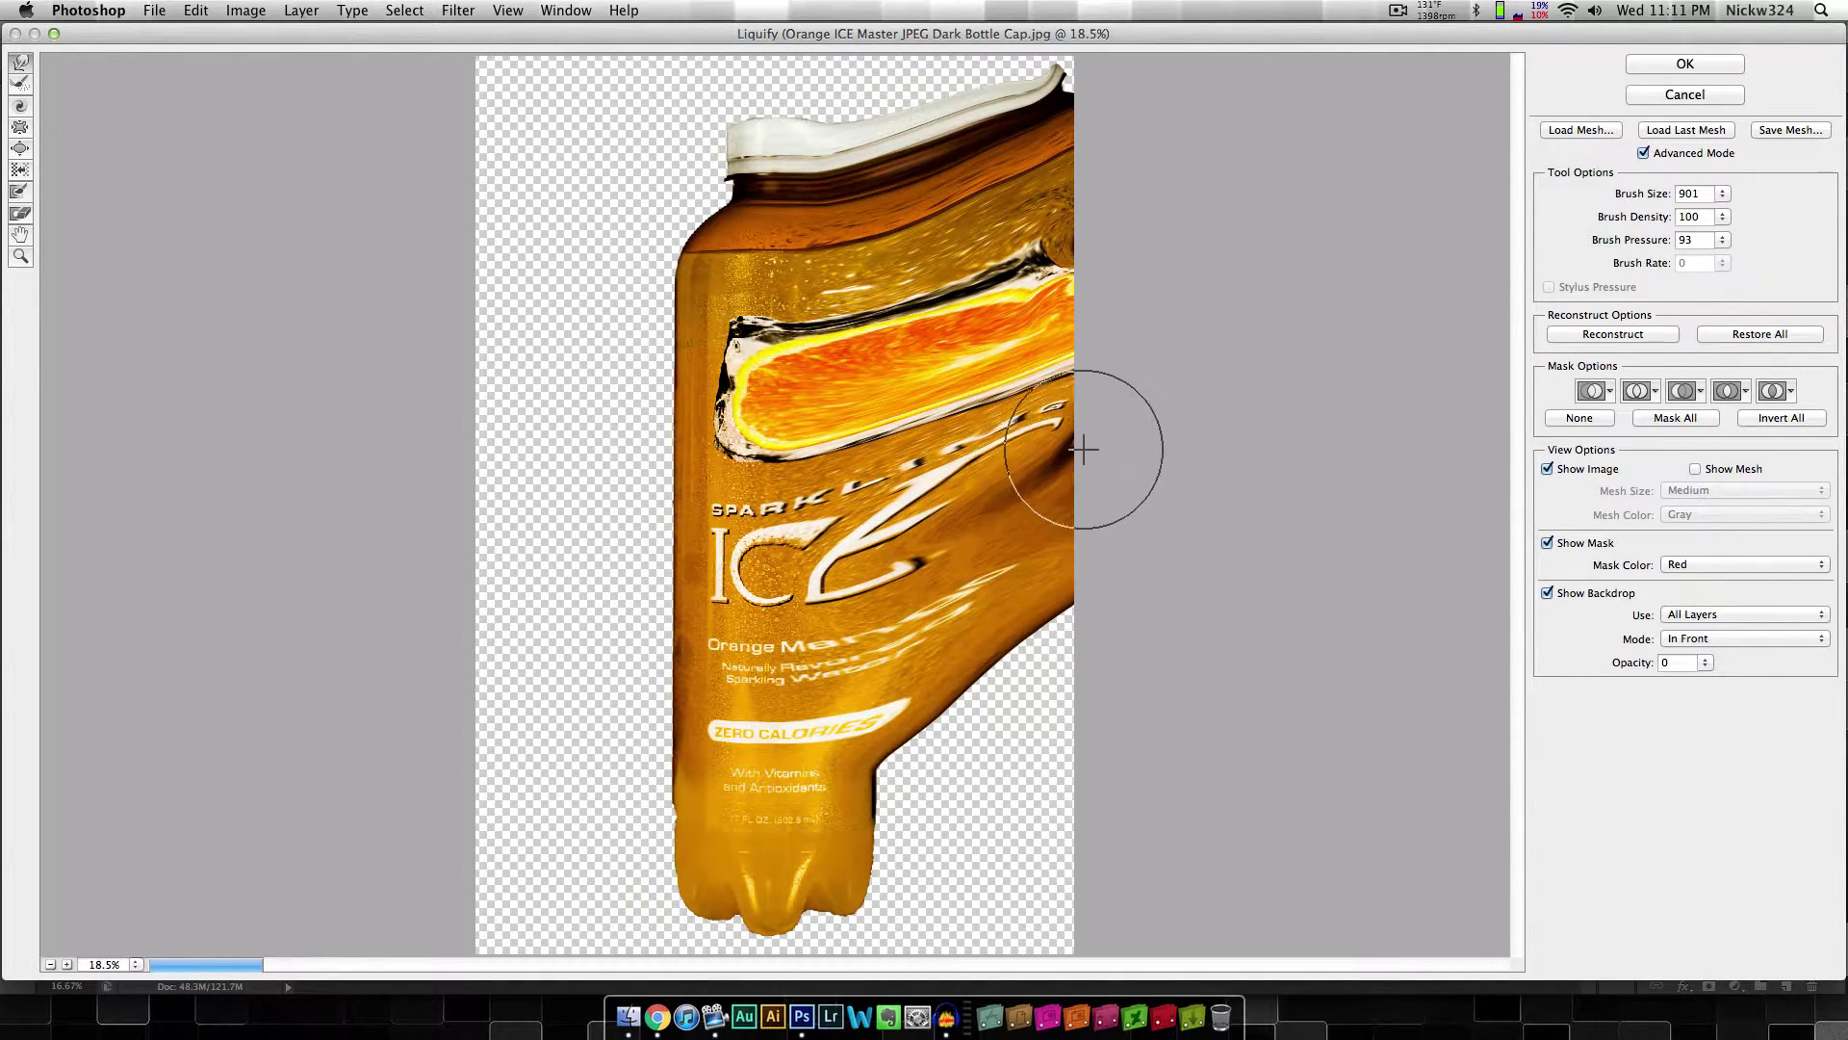
{"action": "mouse_move", "coordinate": [877, 721]}
{"action": "left_mouse_down"}
{"action": "mouse_move", "coordinate": [1113, 628]}
{"action": "mouse_move", "coordinate": [851, 800]}
{"action": "mouse_move", "coordinate": [1057, 876]}
{"action": "mouse_move", "coordinate": [966, 757]}
{"action": "mouse_move", "coordinate": [1004, 729]}
{"action": "mouse_move", "coordinate": [1110, 822]}
{"action": "mouse_move", "coordinate": [897, 892]}
{"action": "mouse_move", "coordinate": [978, 898]}
{"action": "mouse_move", "coordinate": [1053, 1008]}
{"action": "mouse_move", "coordinate": [1020, 924]}
{"action": "left_mouse_up"}
Step: Warp the bottle's left side outward from cap to base so the liquid texture reaches the canvas's left edge
{"action": "mouse_move", "coordinate": [737, 218]}
{"action": "left_mouse_down"}
{"action": "mouse_move", "coordinate": [585, 180]}
{"action": "mouse_move", "coordinate": [518, 66]}
{"action": "left_mouse_up"}
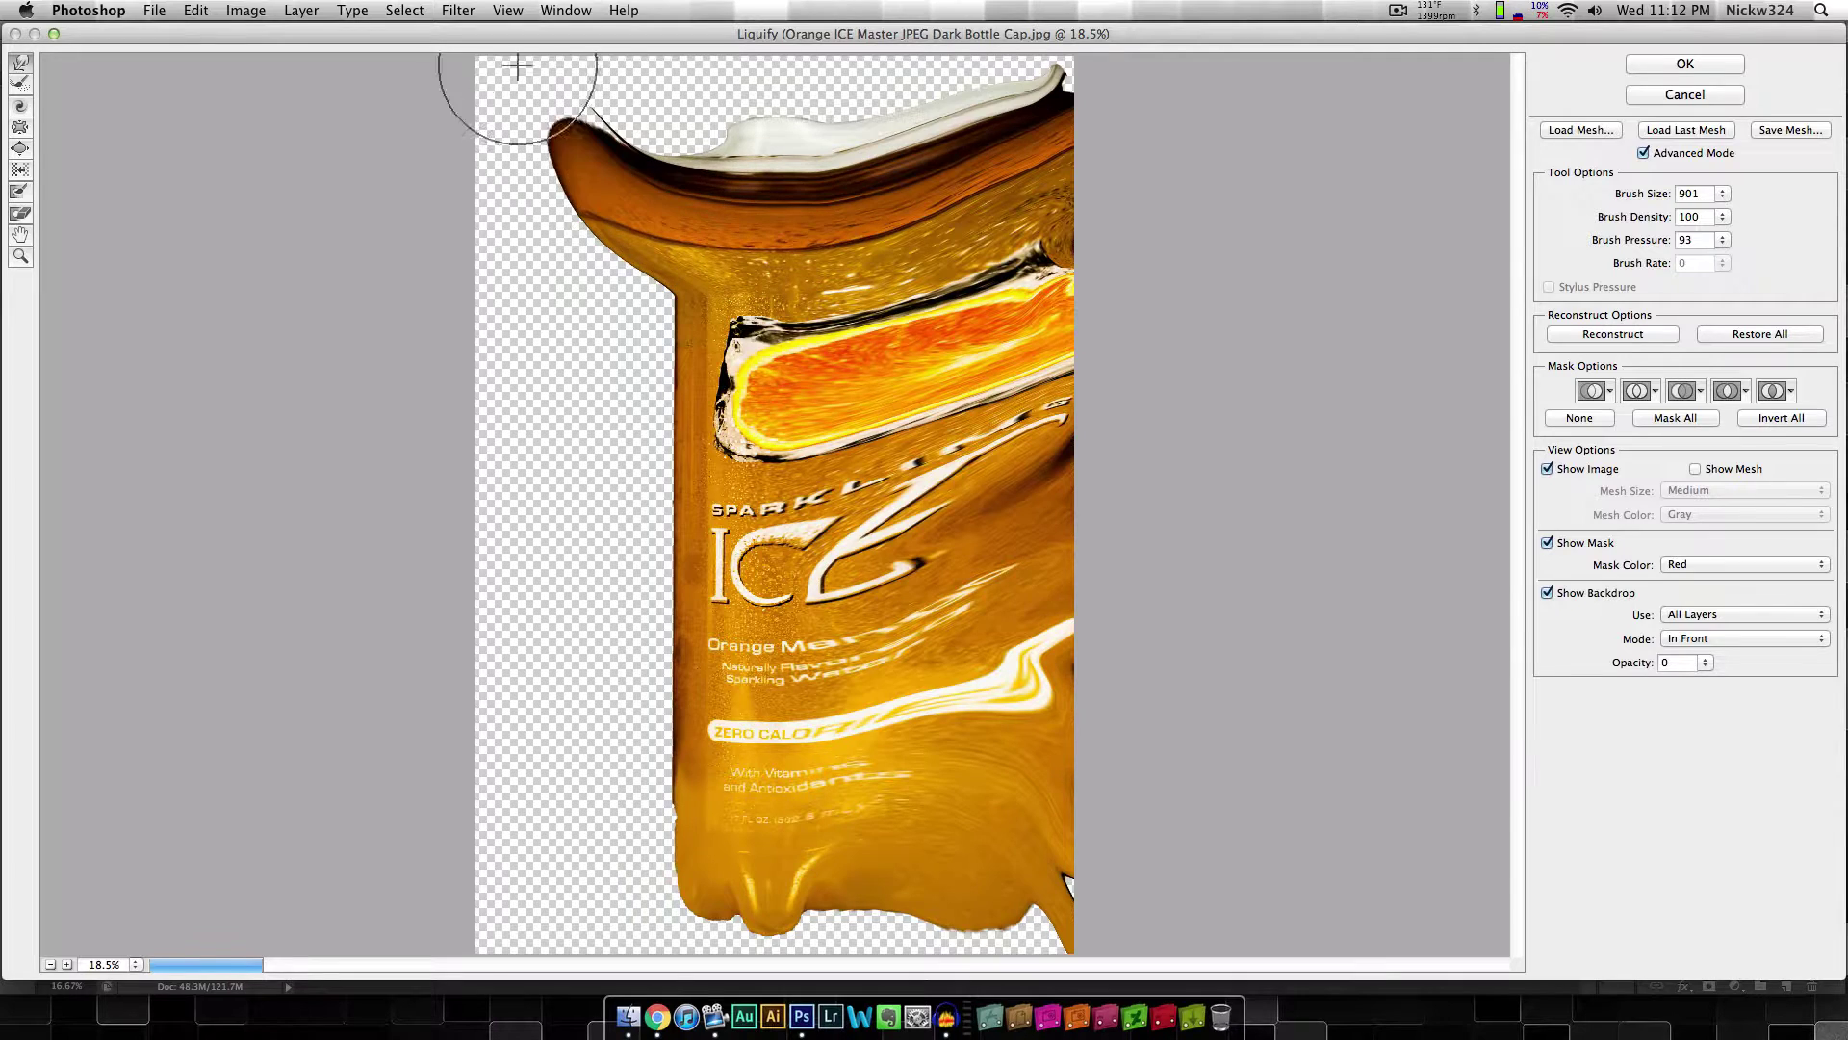
{"action": "left_click_drag", "start_coordinate": [646, 149], "coordinate": [510, 82]}
{"action": "left_click_drag", "start_coordinate": [619, 297], "coordinate": [466, 185]}
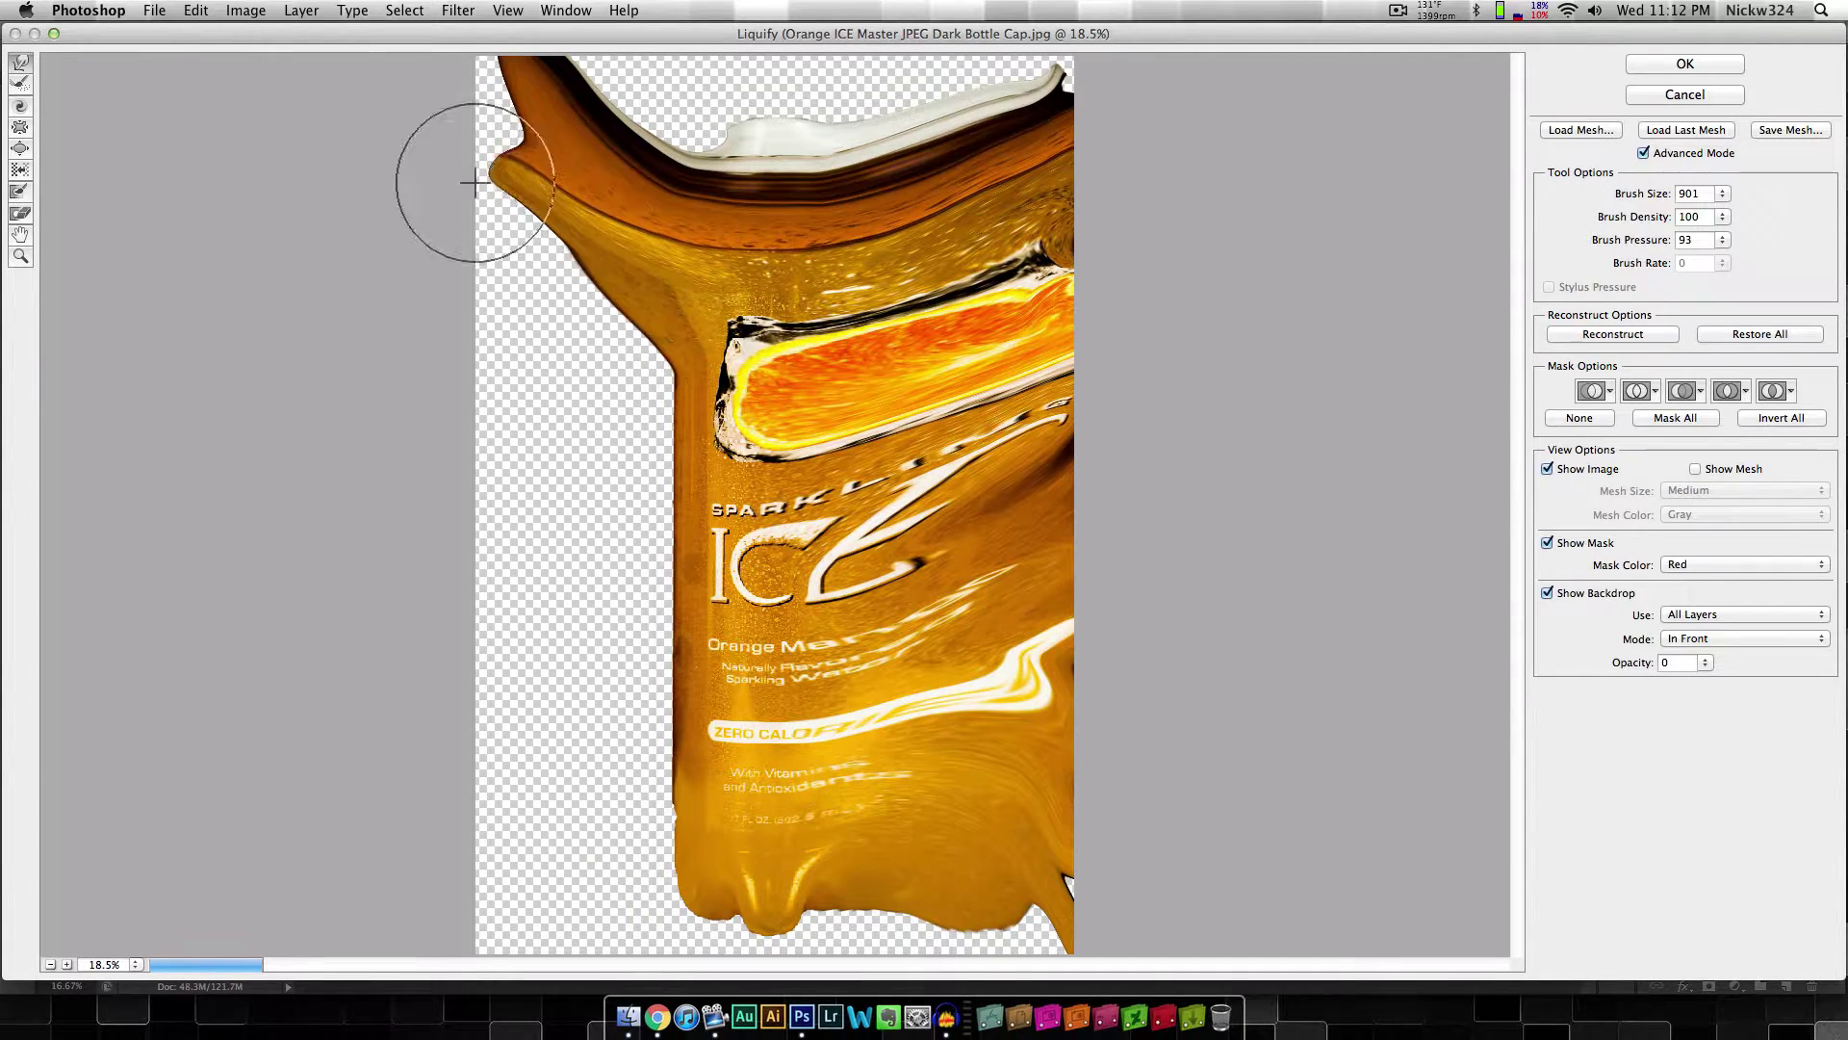
{"action": "left_click_drag", "start_coordinate": [770, 348], "coordinate": [514, 204]}
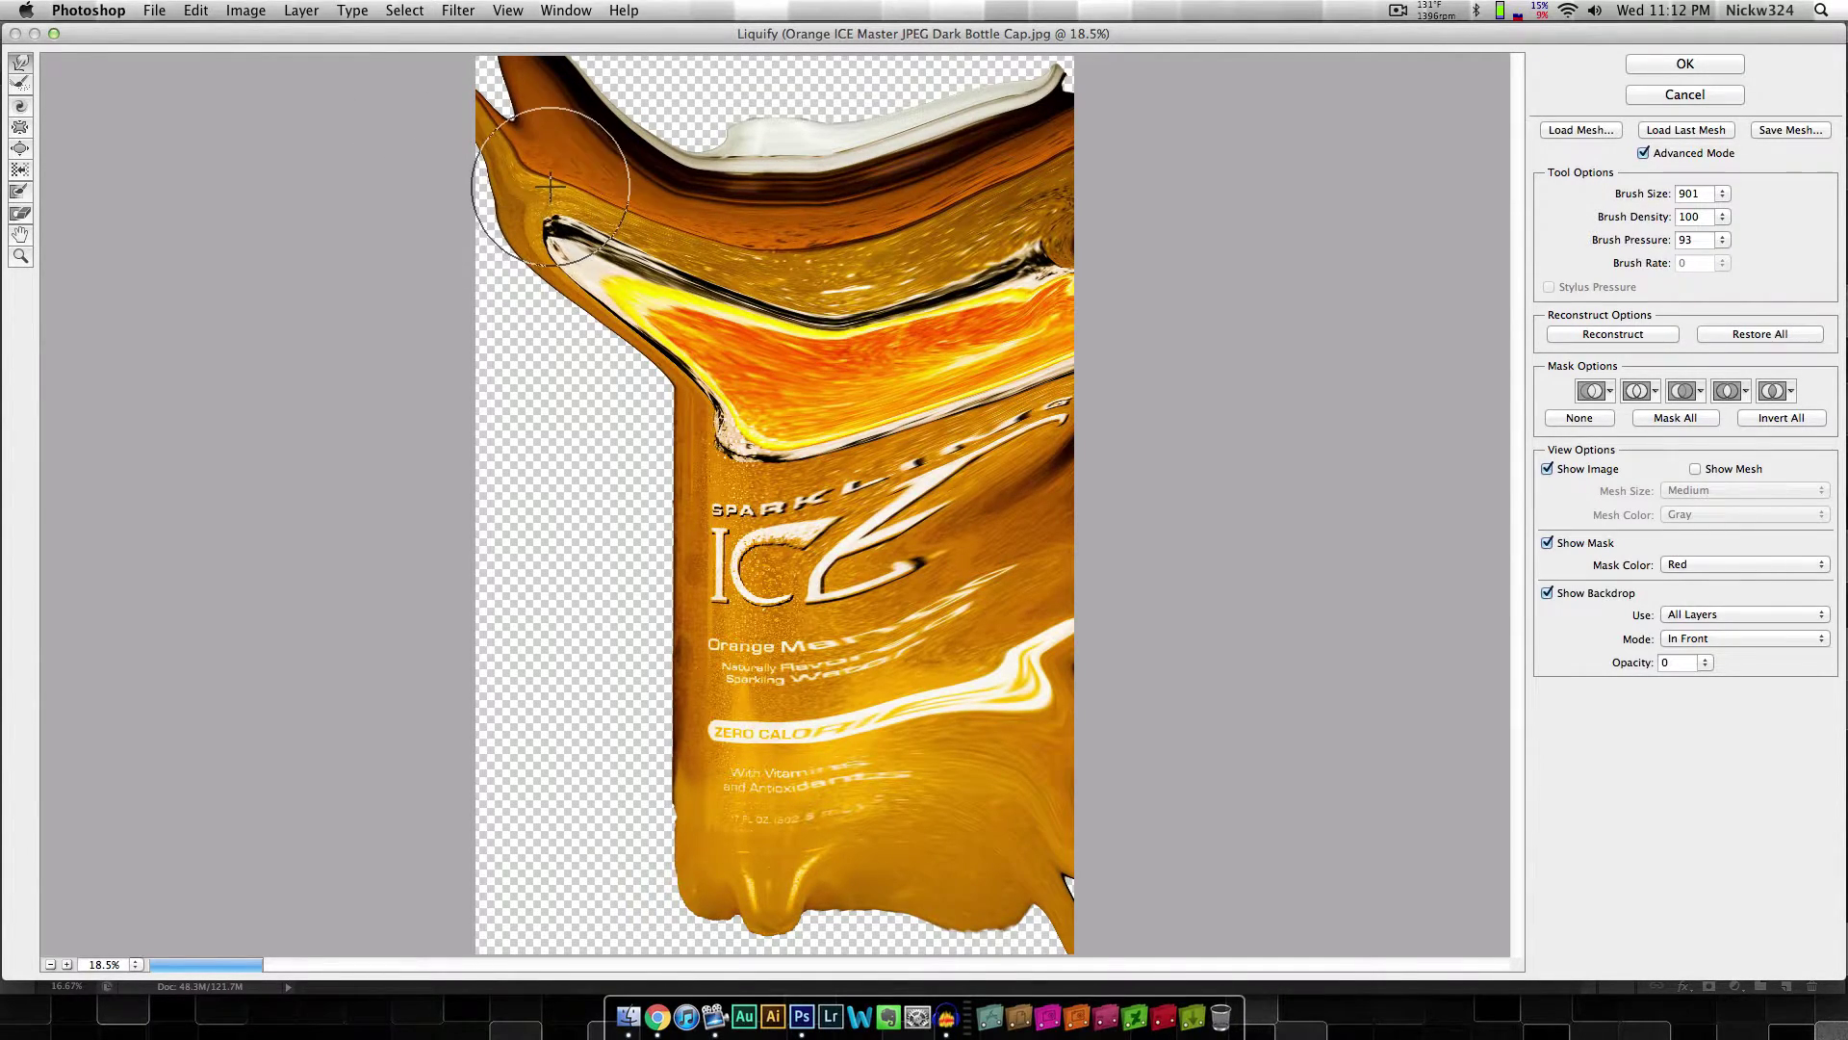
{"action": "left_click_drag", "start_coordinate": [702, 351], "coordinate": [516, 309]}
{"action": "mouse_move", "coordinate": [775, 476]}
{"action": "left_mouse_down"}
{"action": "mouse_move", "coordinate": [723, 455]}
{"action": "mouse_move", "coordinate": [550, 433]}
{"action": "left_mouse_up"}
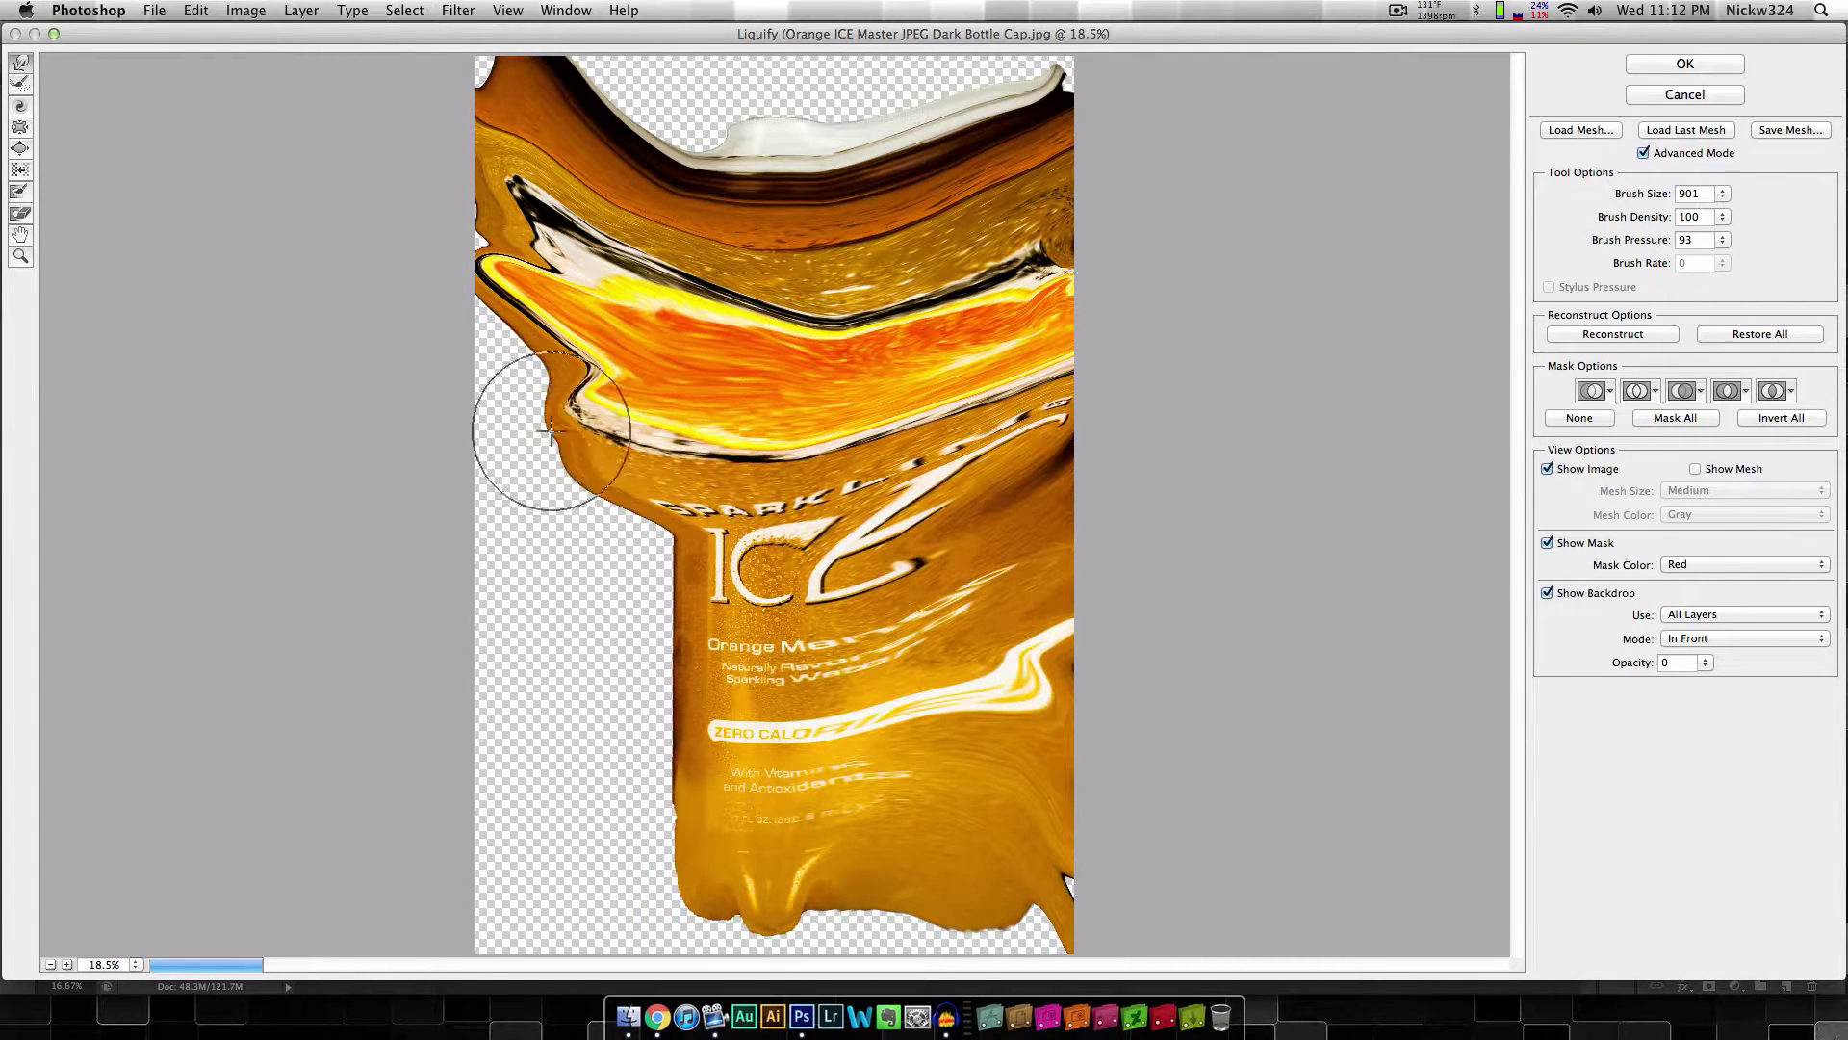
{"action": "left_click_drag", "start_coordinate": [685, 520], "coordinate": [373, 439]}
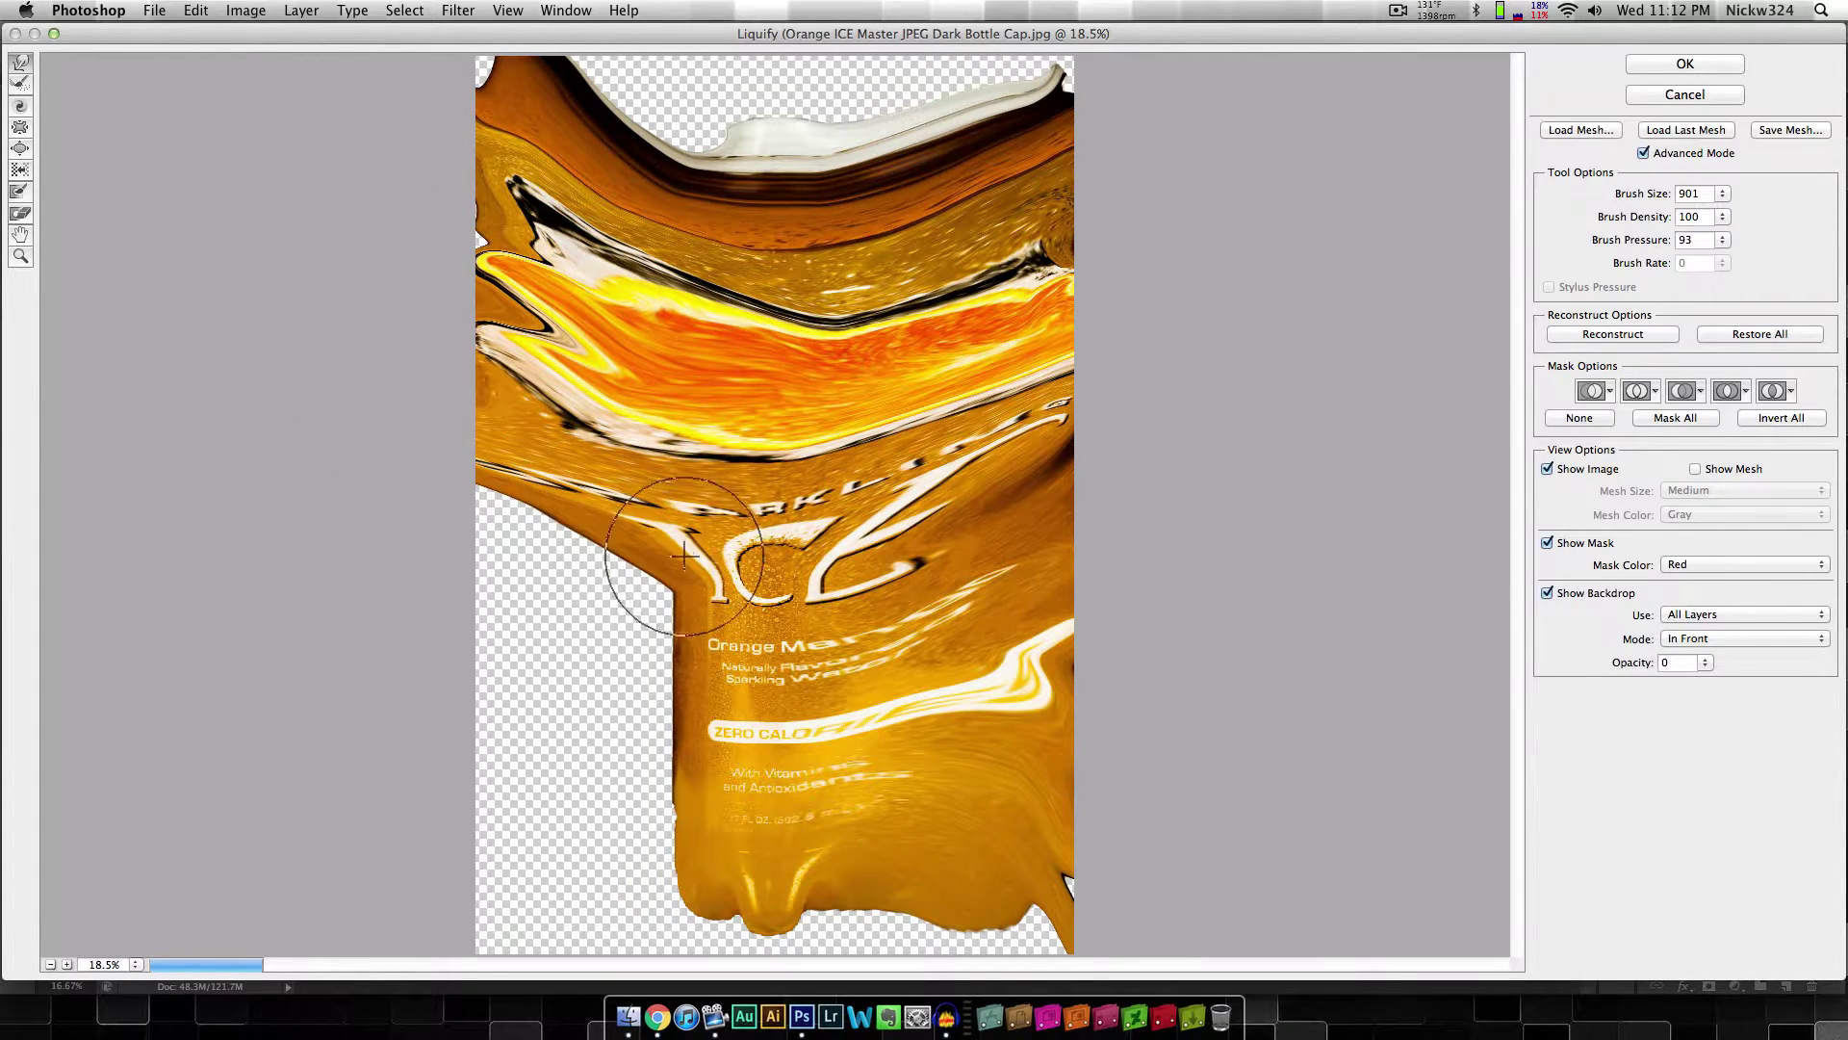
{"action": "mouse_move", "coordinate": [685, 556]}
{"action": "left_mouse_down"}
{"action": "mouse_move", "coordinate": [665, 595]}
{"action": "mouse_move", "coordinate": [479, 528]}
{"action": "left_mouse_up"}
{"action": "mouse_move", "coordinate": [693, 664]}
{"action": "left_mouse_down"}
{"action": "mouse_move", "coordinate": [517, 681]}
{"action": "mouse_move", "coordinate": [528, 638]}
{"action": "left_mouse_up"}
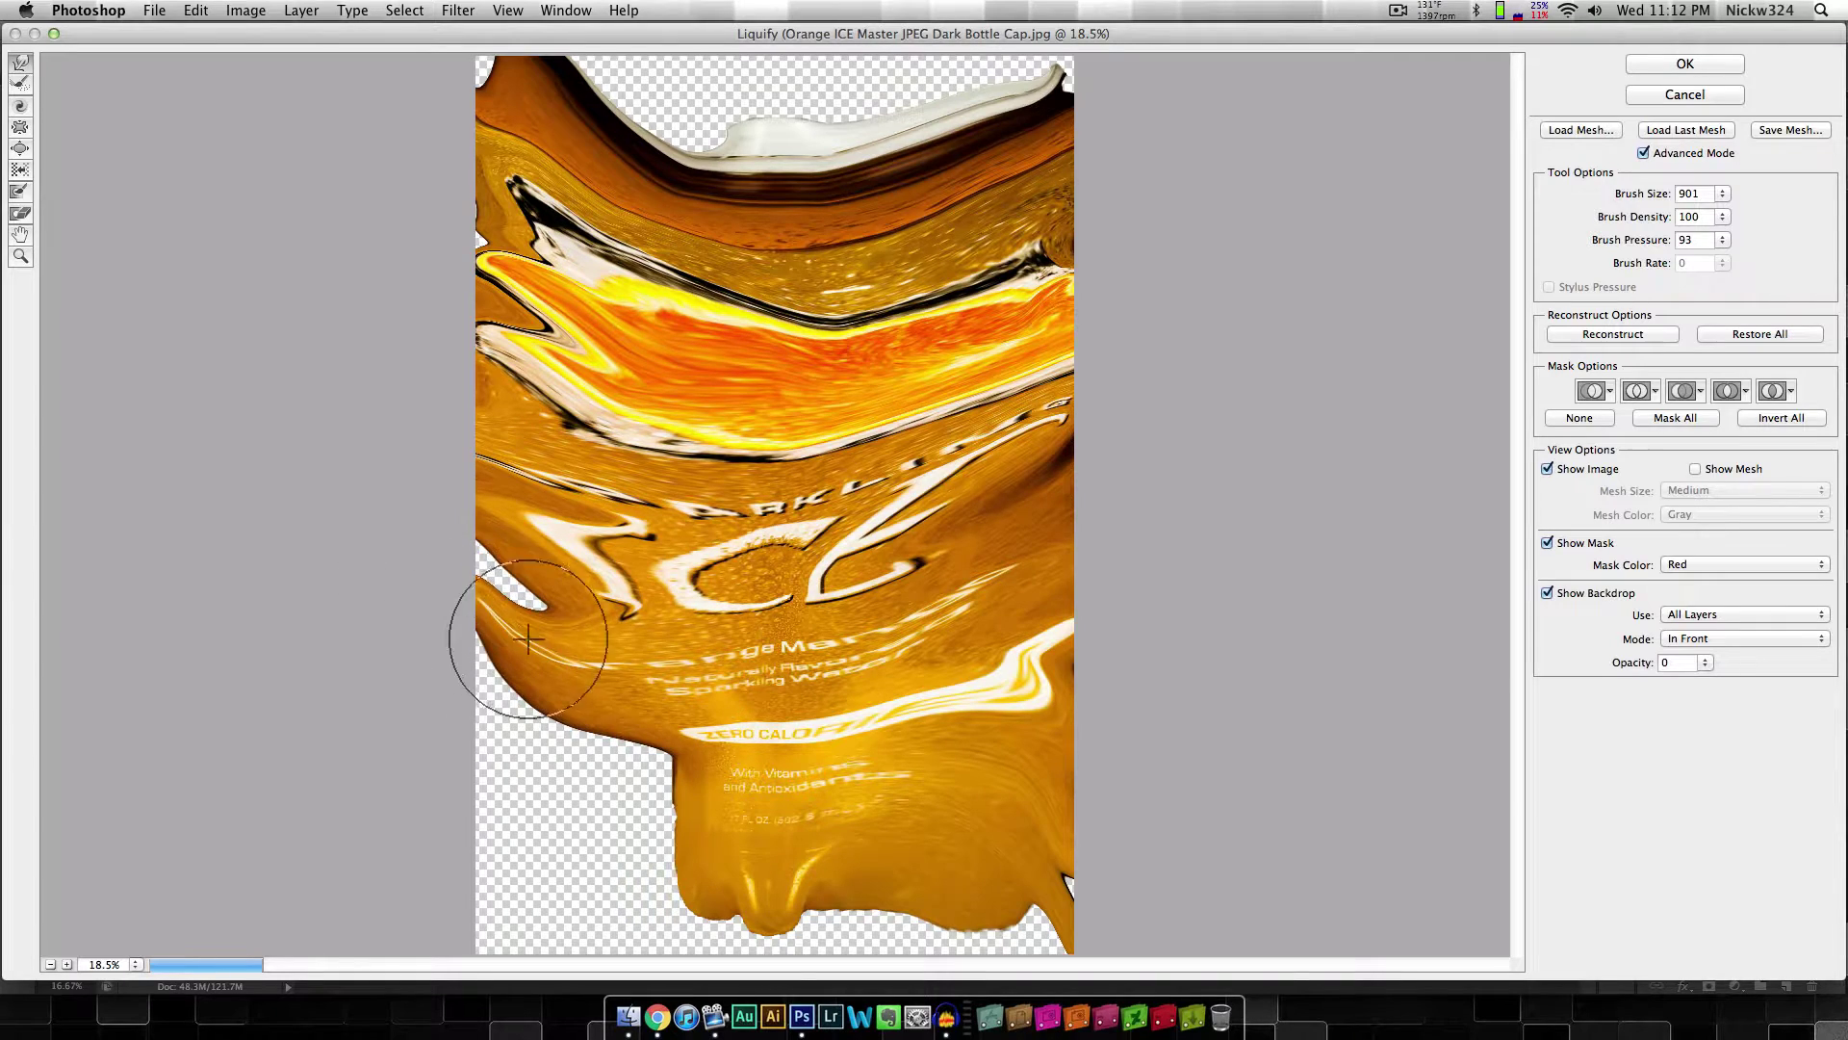
{"action": "left_click_drag", "start_coordinate": [660, 742], "coordinate": [487, 702]}
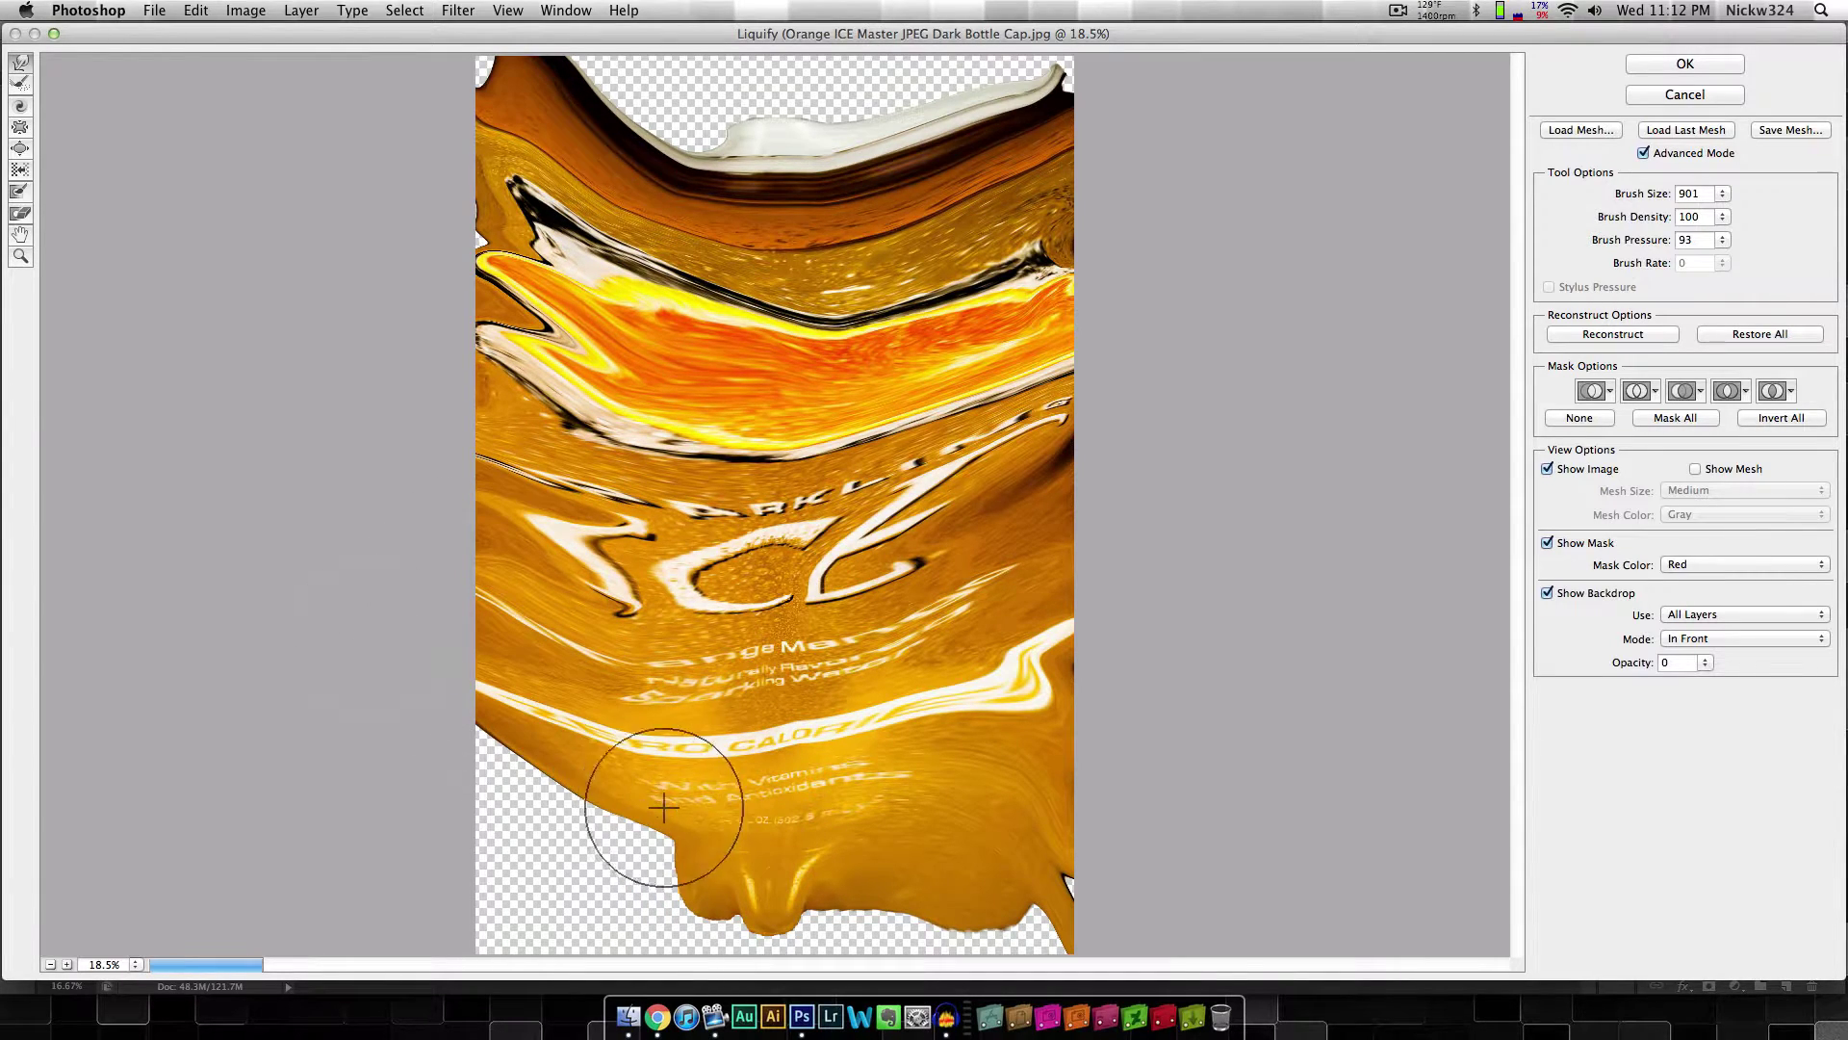
{"action": "mouse_move", "coordinate": [663, 807]}
{"action": "left_mouse_down"}
{"action": "mouse_move", "coordinate": [508, 826]}
{"action": "mouse_move", "coordinate": [379, 936]}
{"action": "left_mouse_up"}
{"action": "mouse_move", "coordinate": [706, 850]}
{"action": "left_mouse_down"}
{"action": "mouse_move", "coordinate": [491, 935]}
{"action": "mouse_move", "coordinate": [461, 962]}
{"action": "left_mouse_up"}
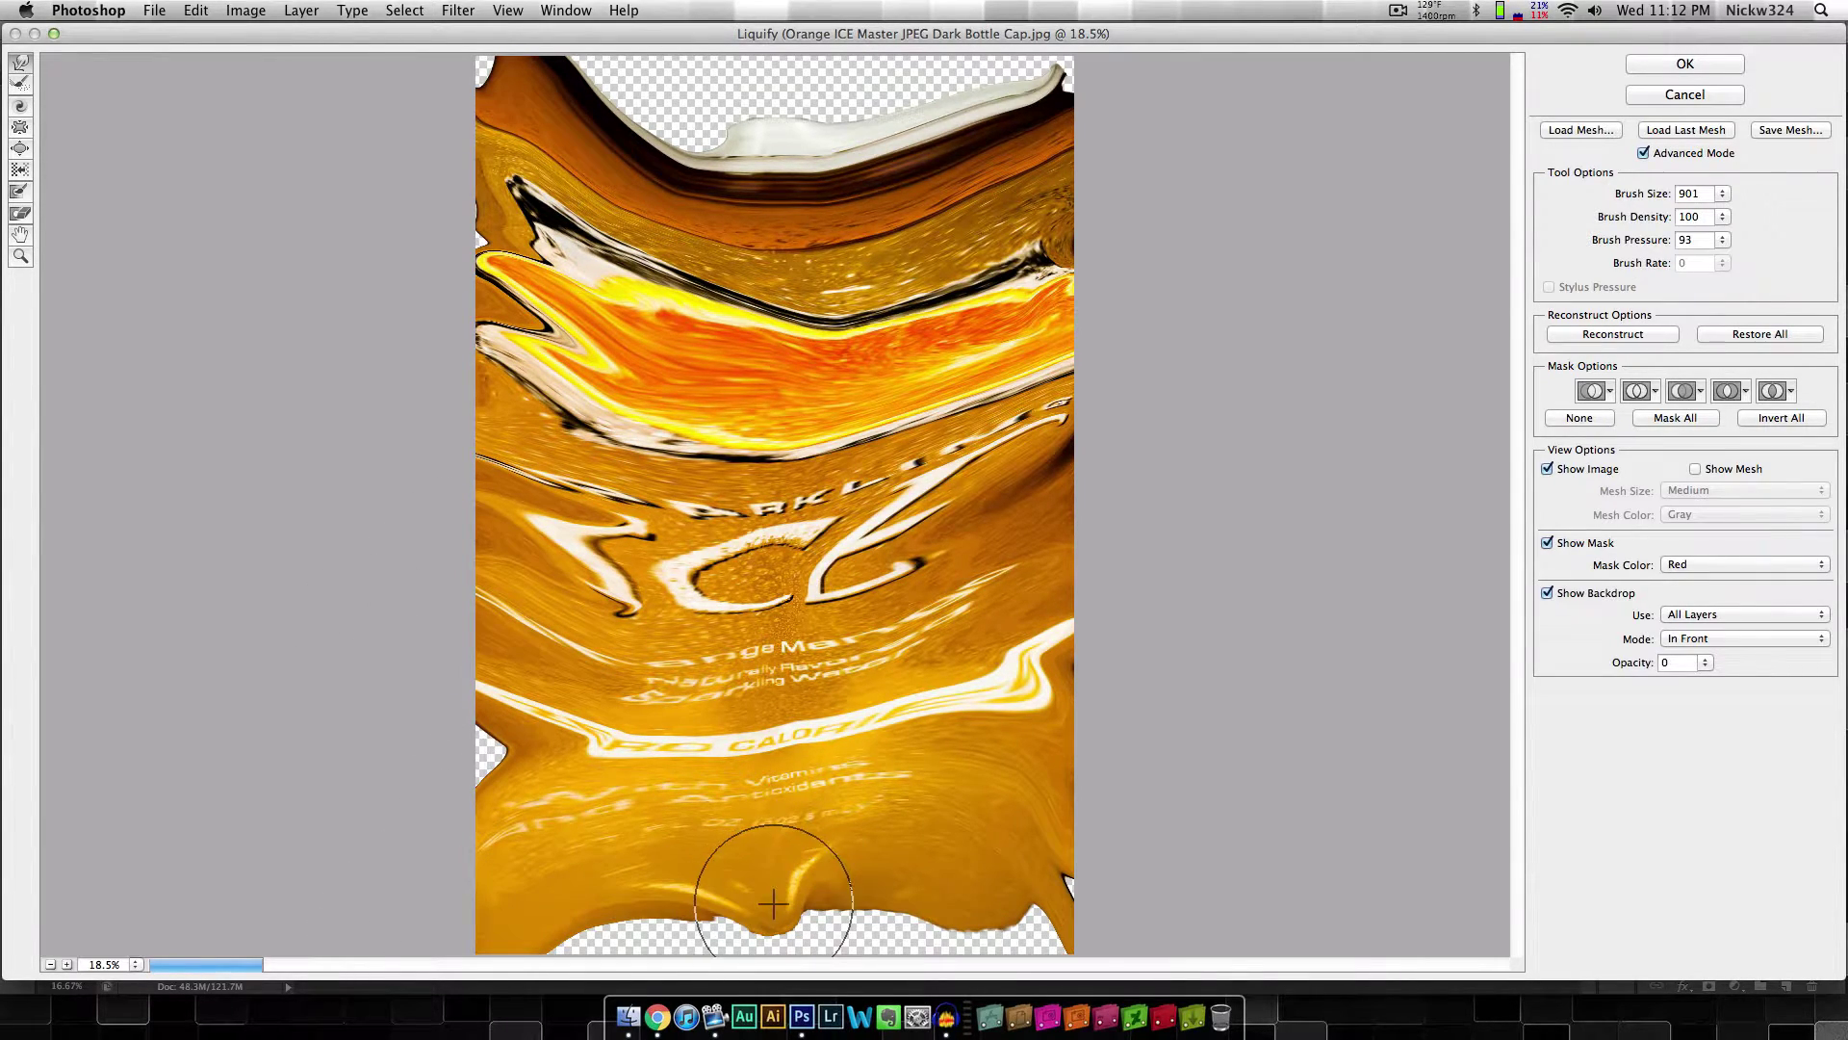
Step: Pull the lower edge of the smeared texture down to cover the gaps along the canvas bottom
{"action": "left_click_drag", "start_coordinate": [772, 903], "coordinate": [641, 951]}
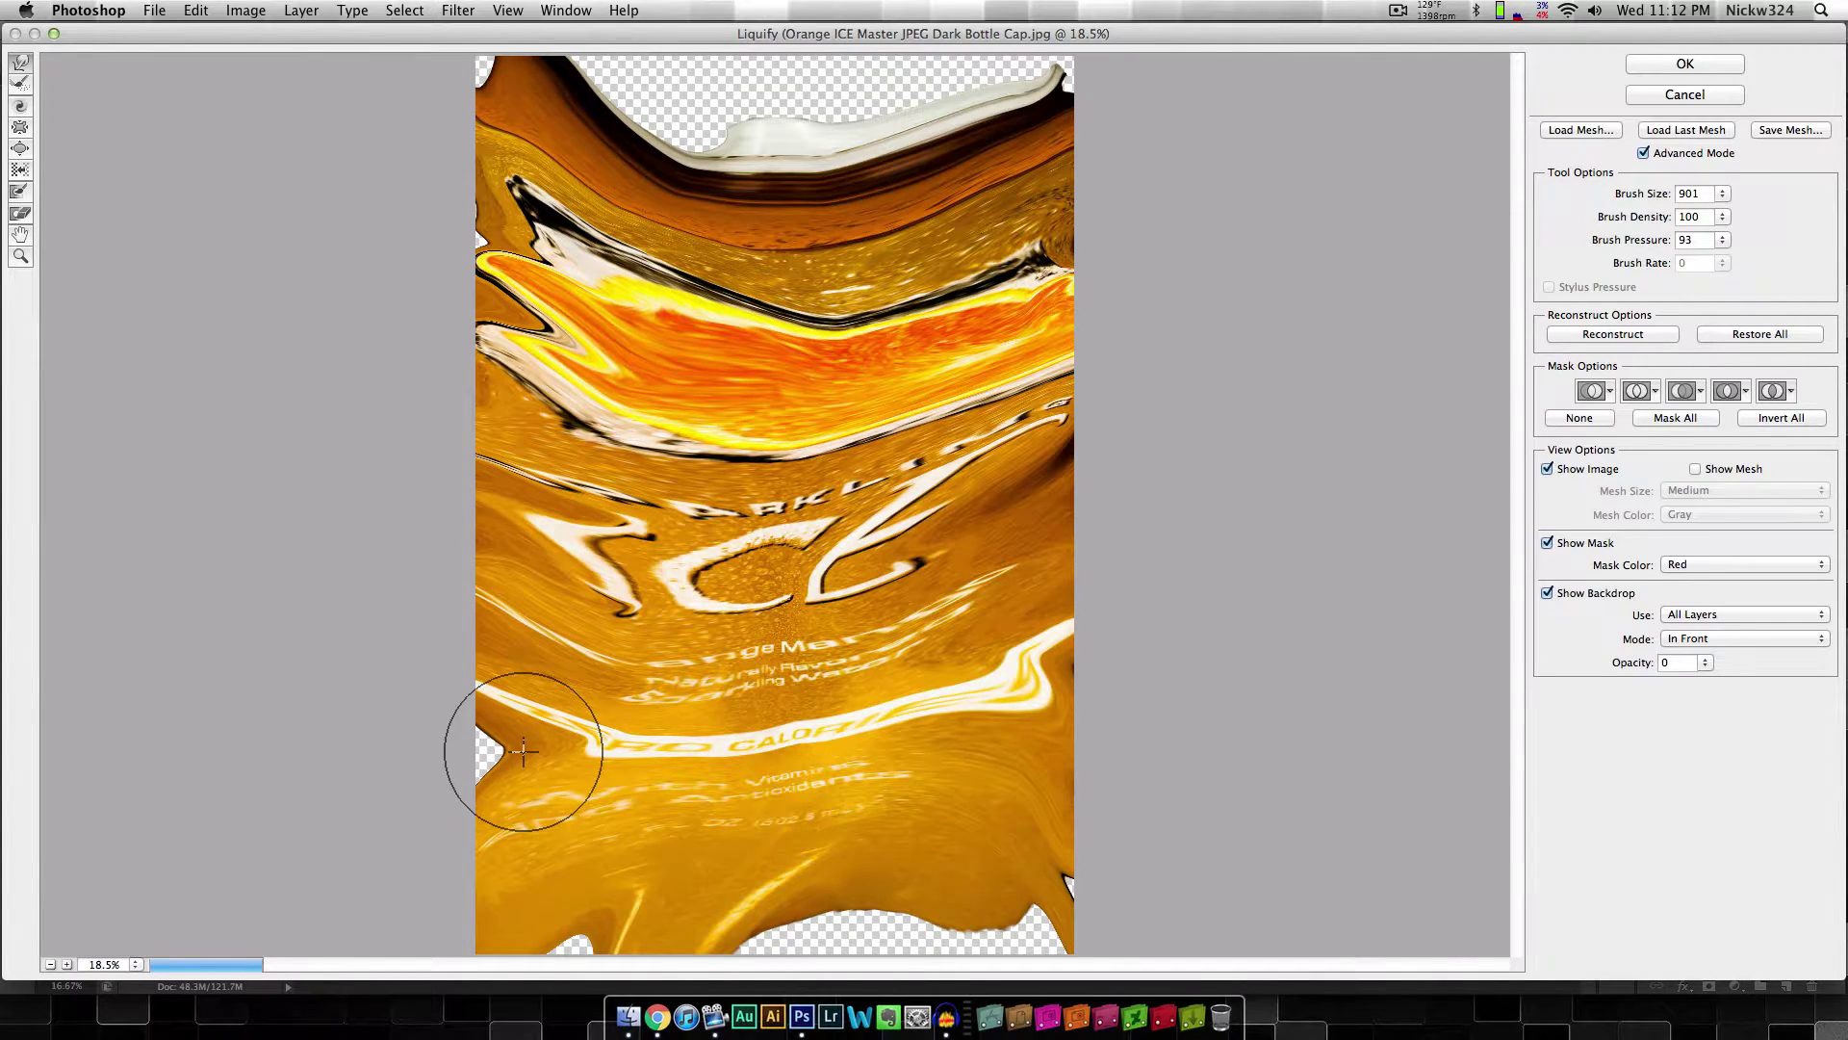
{"action": "mouse_move", "coordinate": [895, 809]}
{"action": "left_mouse_down"}
{"action": "mouse_move", "coordinate": [863, 860]}
{"action": "mouse_move", "coordinate": [948, 972]}
{"action": "left_mouse_up"}
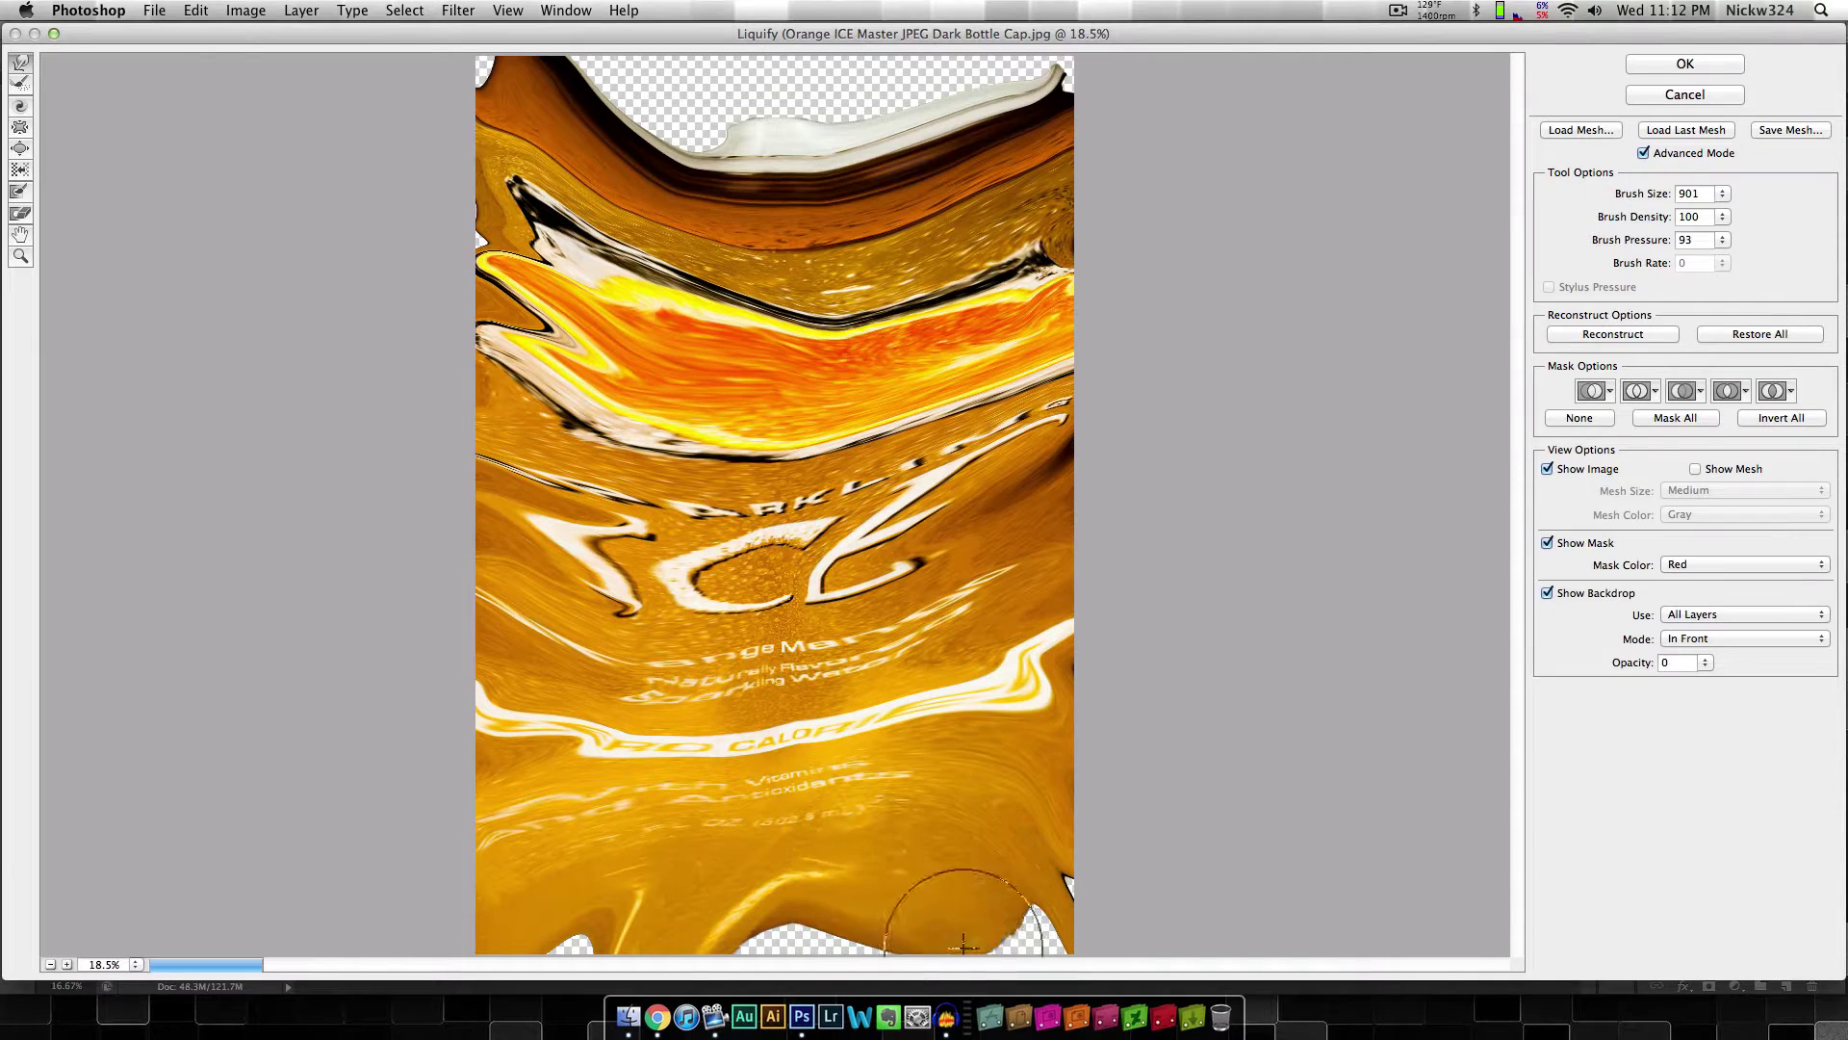
{"action": "left_click_drag", "start_coordinate": [805, 886], "coordinate": [818, 953]}
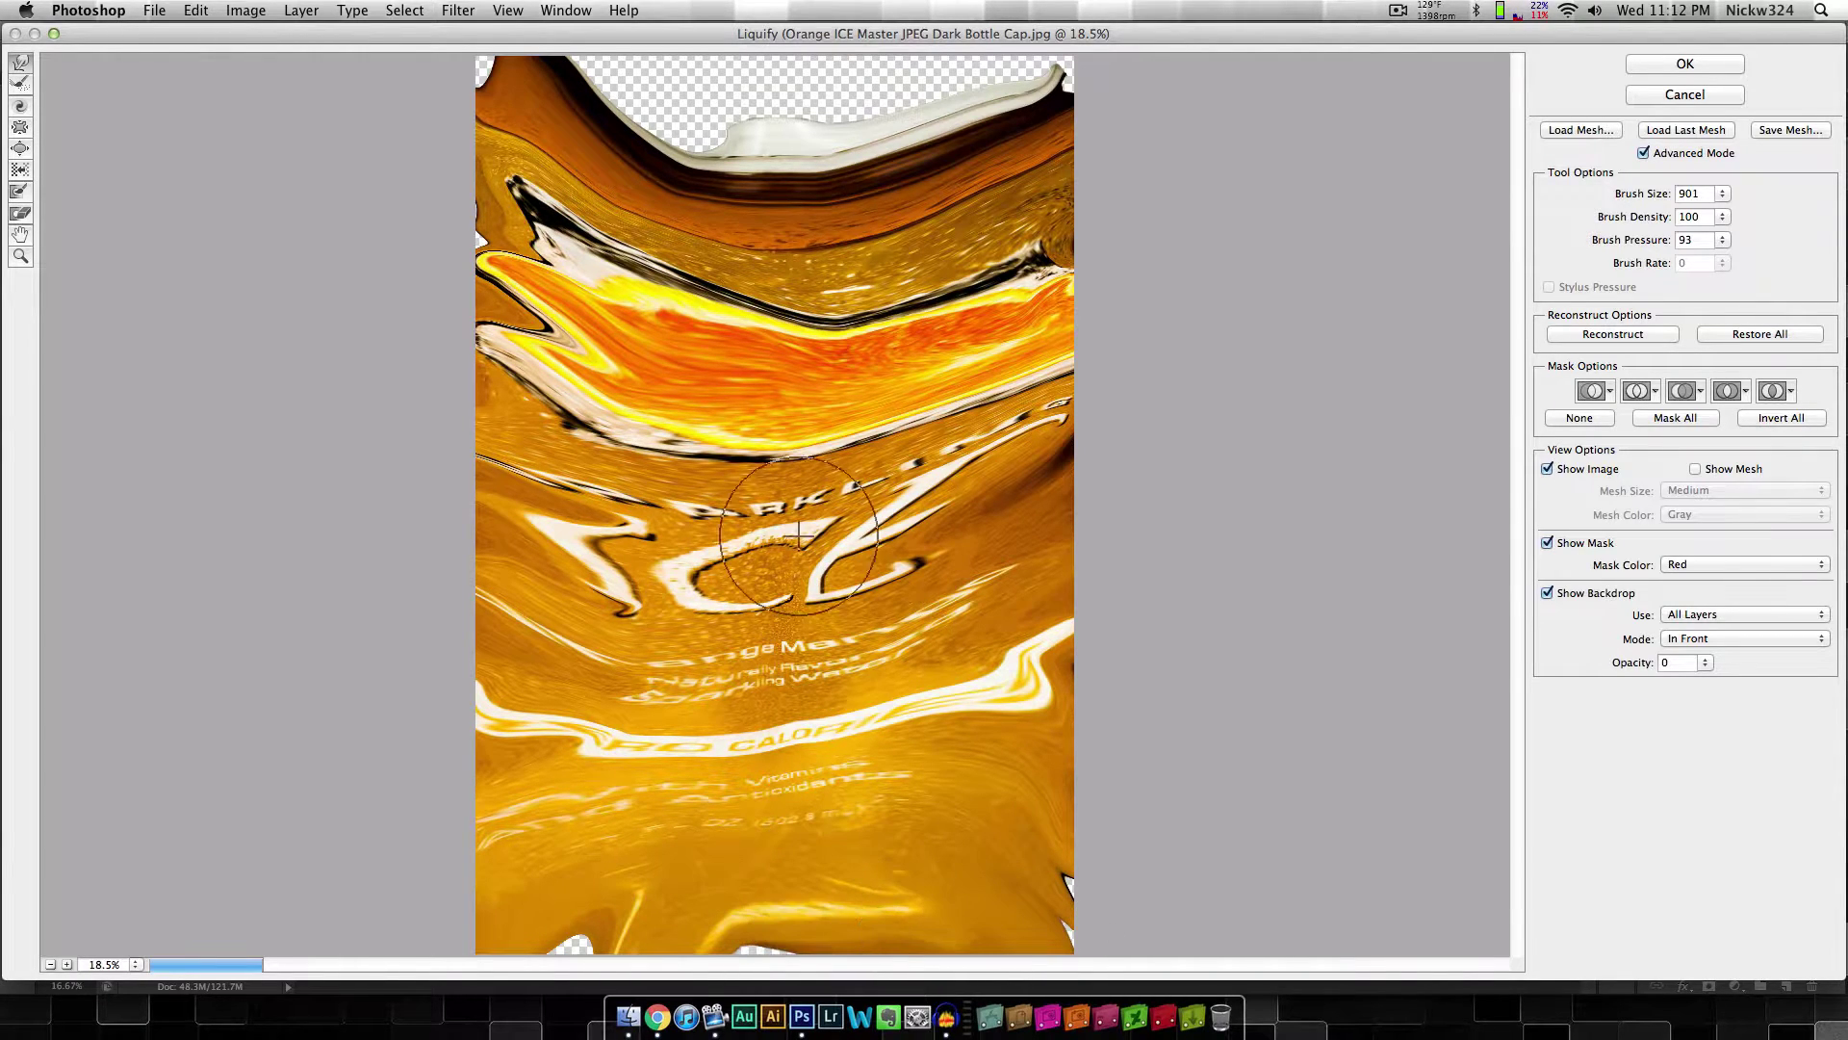
Step: Swell parts of the smeared orange slice and lettering with the Bloat tool at brush size 901, undoing the first dab at the left edge
{"action": "left_click", "coordinate": [22, 149]}
{"action": "left_click", "coordinate": [539, 284]}
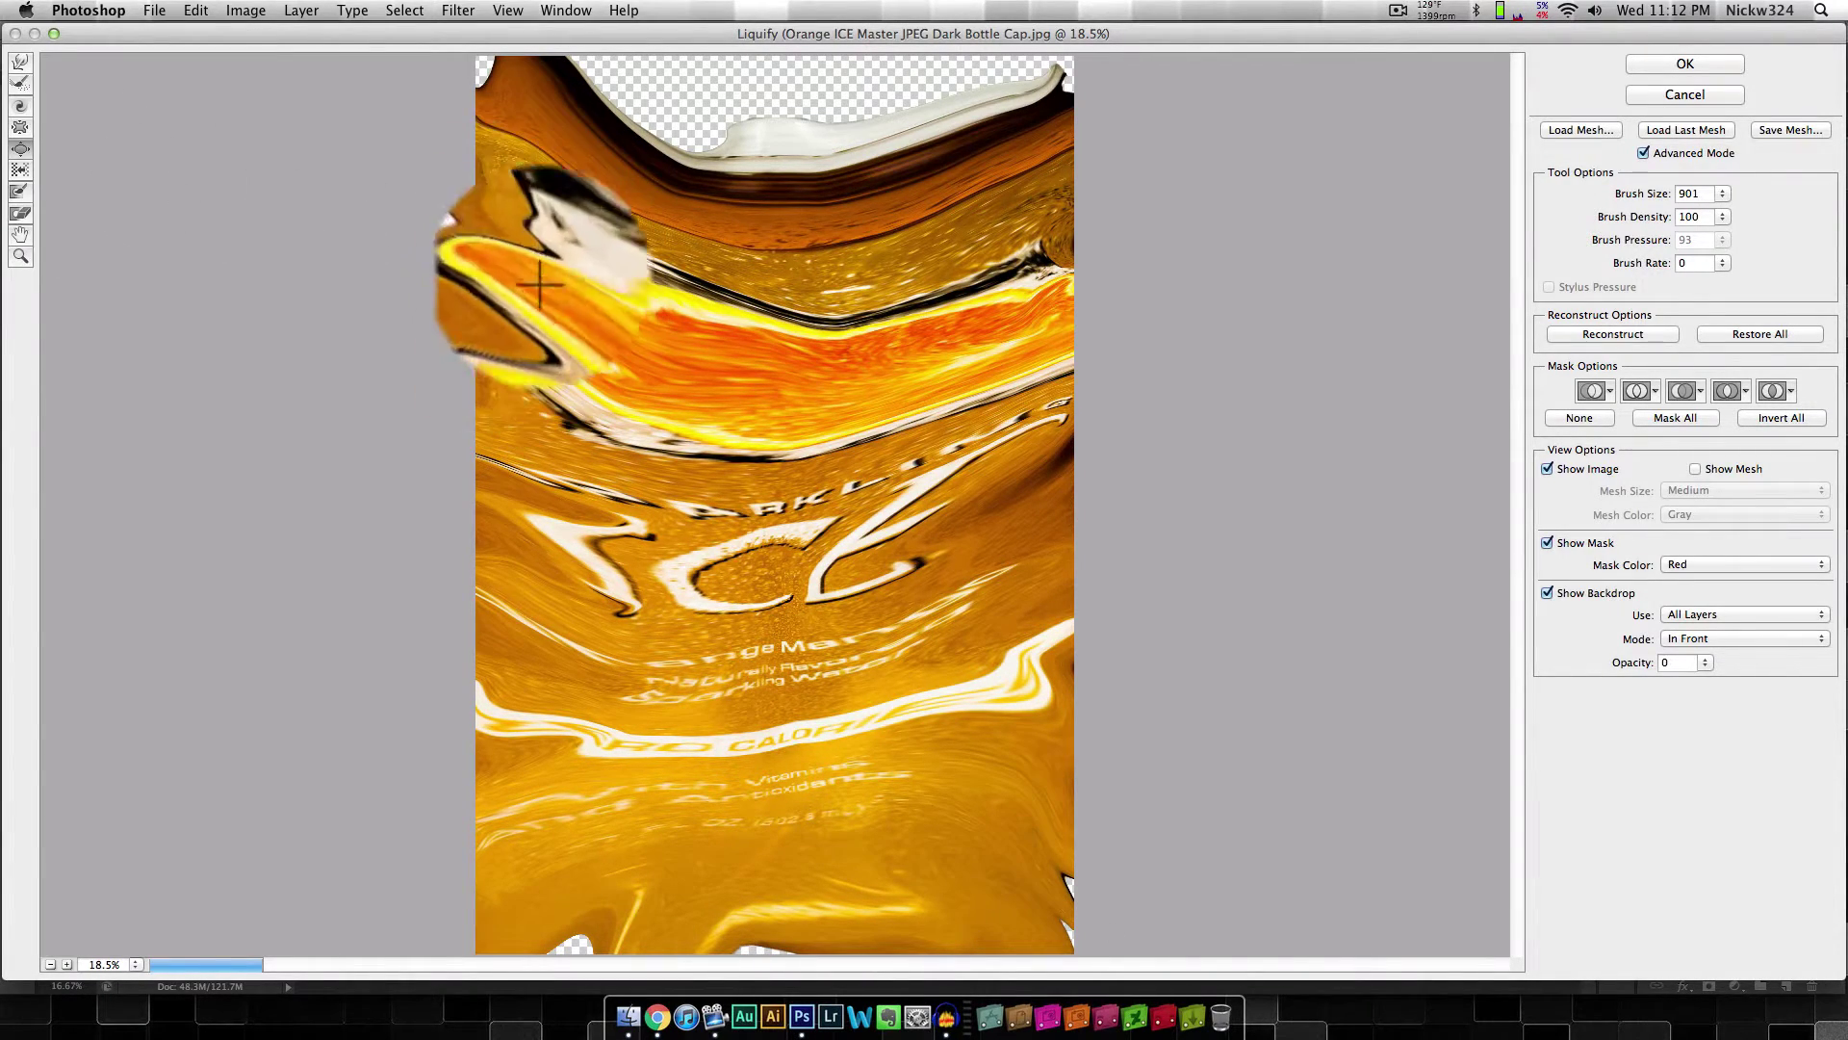
{"action": "key", "text": "ctrl+z"}
{"action": "left_click", "coordinate": [1723, 194]}
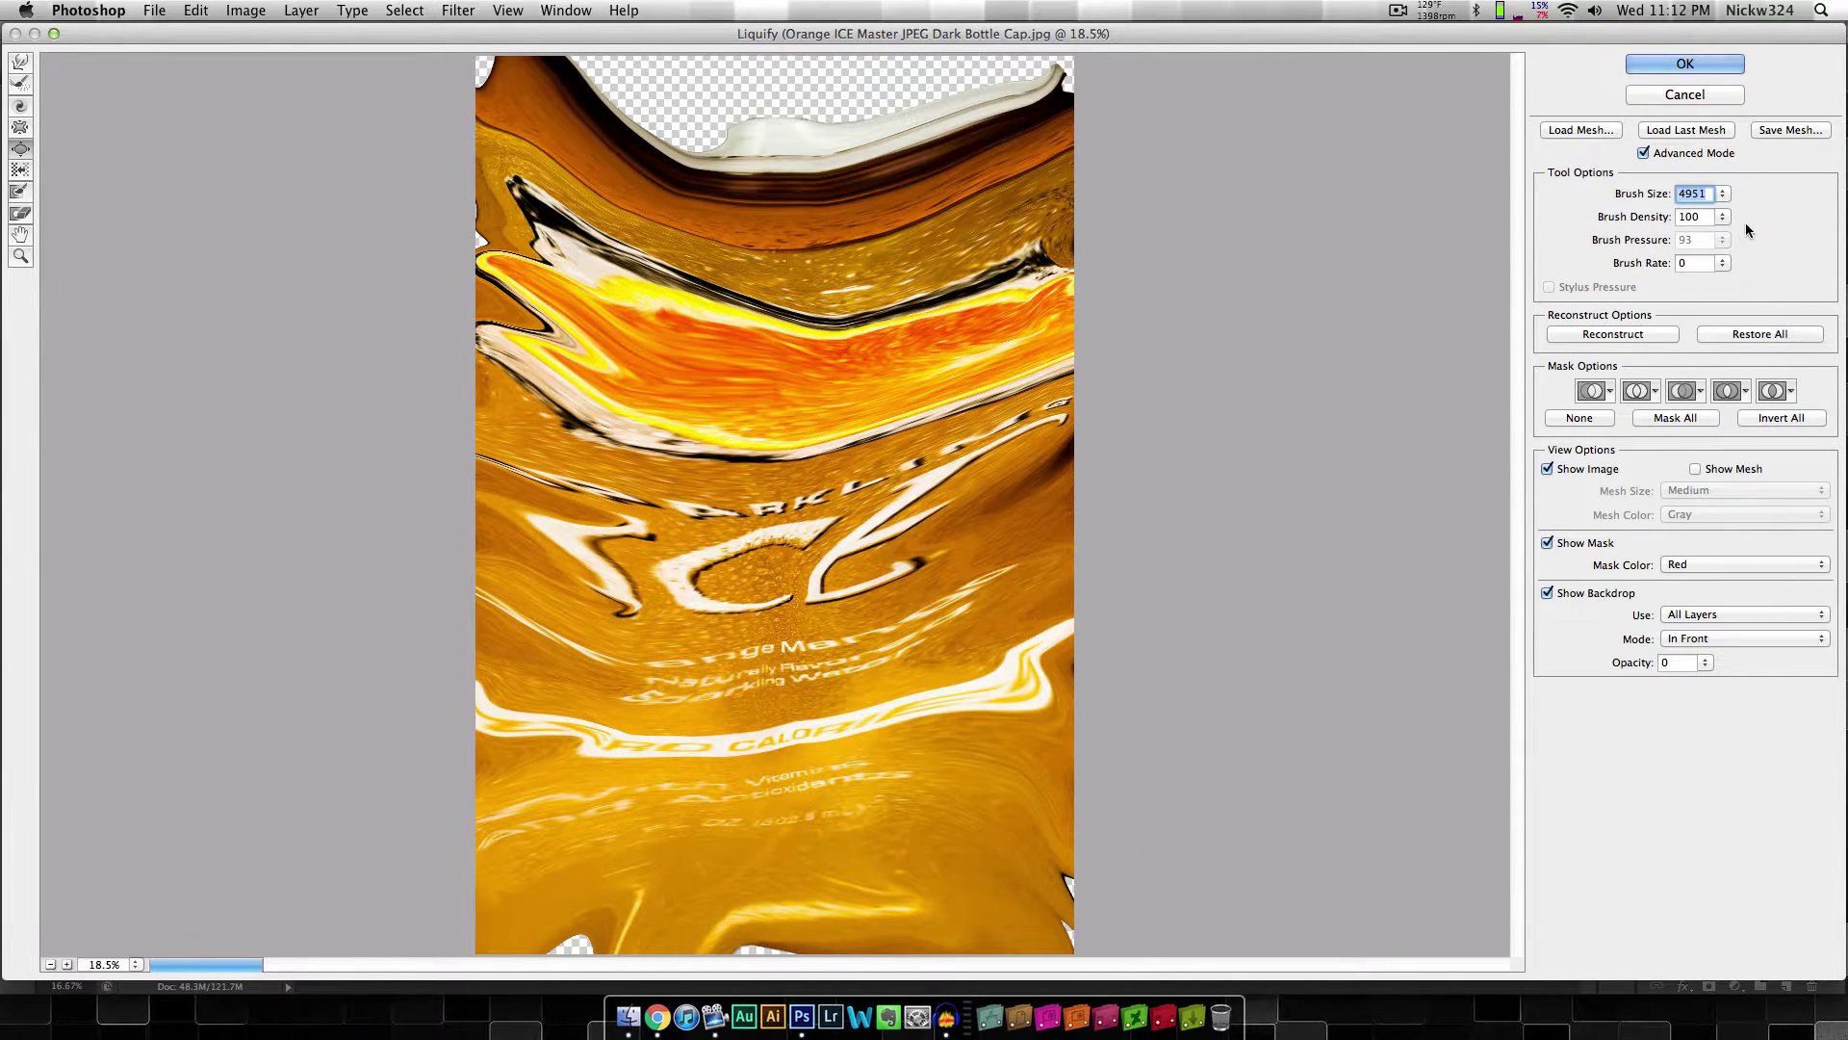
{"action": "left_click", "coordinate": [1724, 195]}
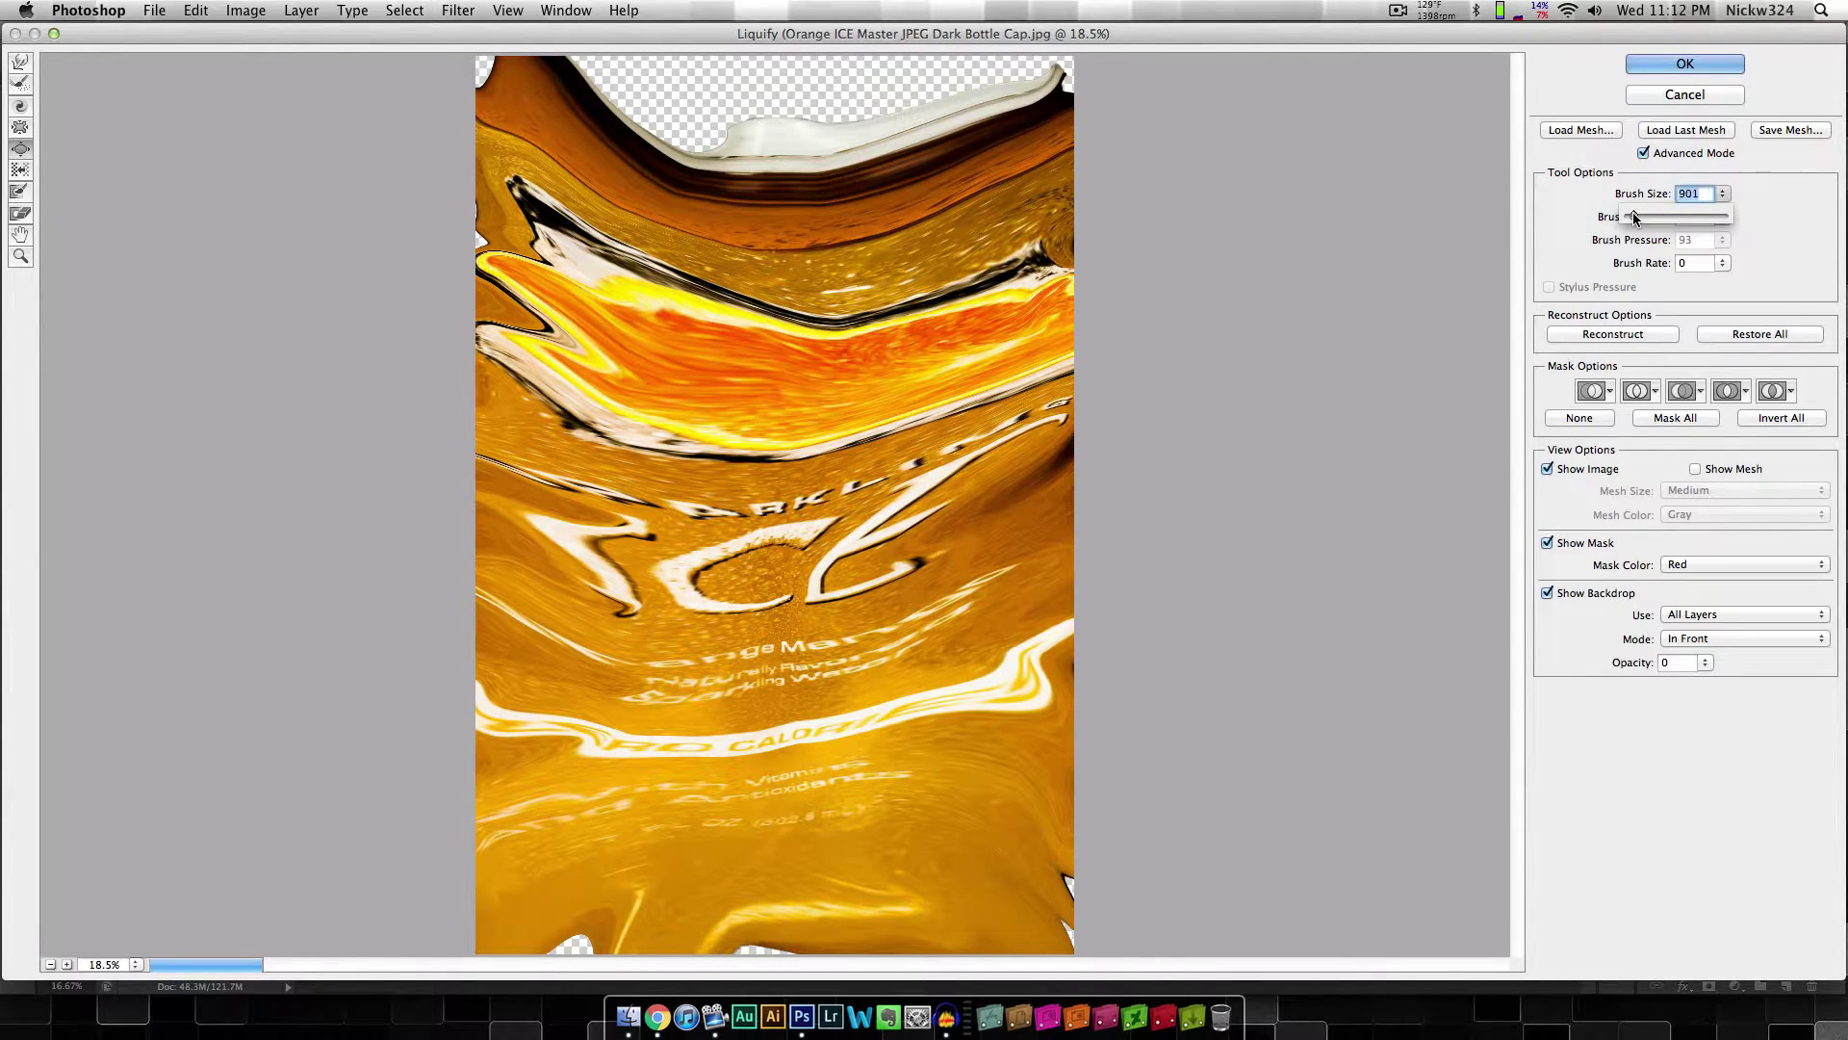
{"action": "mouse_move", "coordinate": [763, 351]}
{"action": "left_mouse_down"}
{"action": "mouse_move", "coordinate": [930, 308]}
{"action": "mouse_move", "coordinate": [1006, 202]}
{"action": "mouse_move", "coordinate": [1065, 245]}
{"action": "mouse_move", "coordinate": [592, 308]}
{"action": "left_mouse_up"}
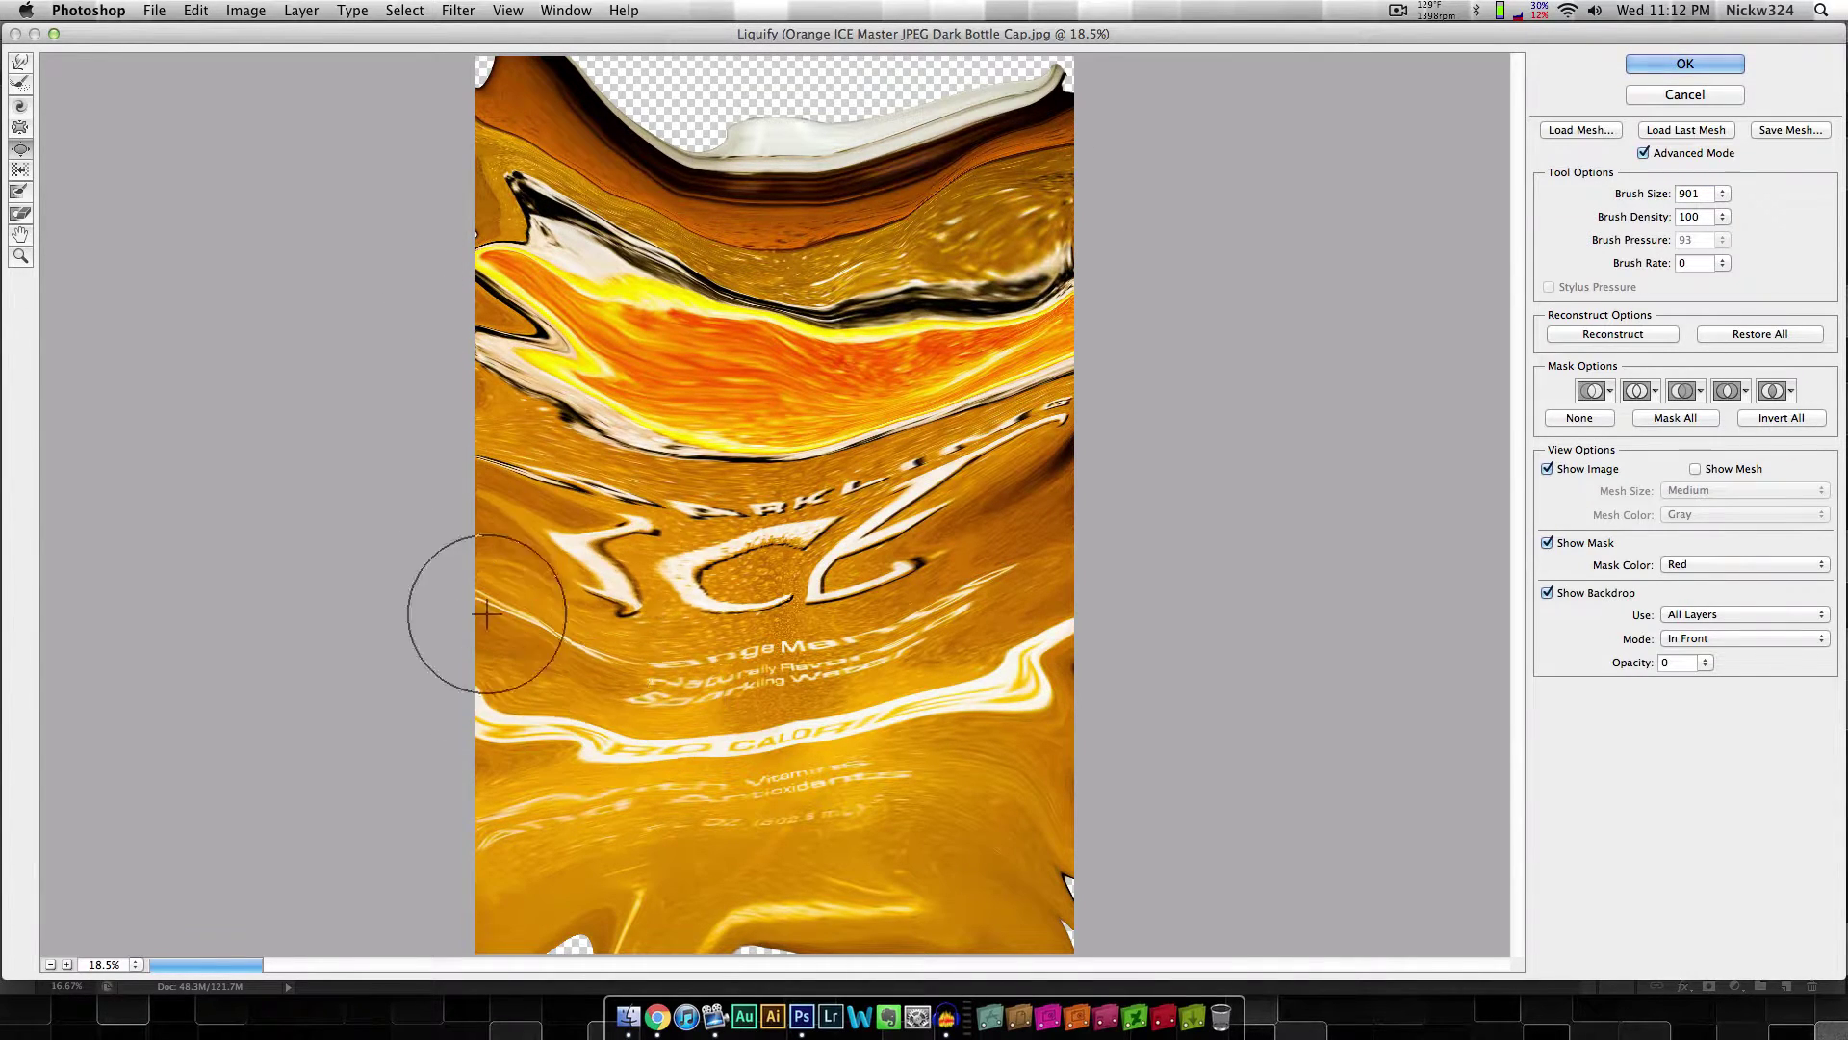
{"action": "mouse_move", "coordinate": [777, 549]}
{"action": "left_mouse_down"}
{"action": "mouse_move", "coordinate": [722, 363]}
{"action": "mouse_move", "coordinate": [765, 510]}
{"action": "mouse_move", "coordinate": [1005, 377]}
{"action": "mouse_move", "coordinate": [899, 808]}
{"action": "mouse_move", "coordinate": [978, 660]}
{"action": "mouse_move", "coordinate": [568, 838]}
{"action": "mouse_move", "coordinate": [744, 603]}
{"action": "mouse_move", "coordinate": [770, 500]}
{"action": "left_mouse_up"}
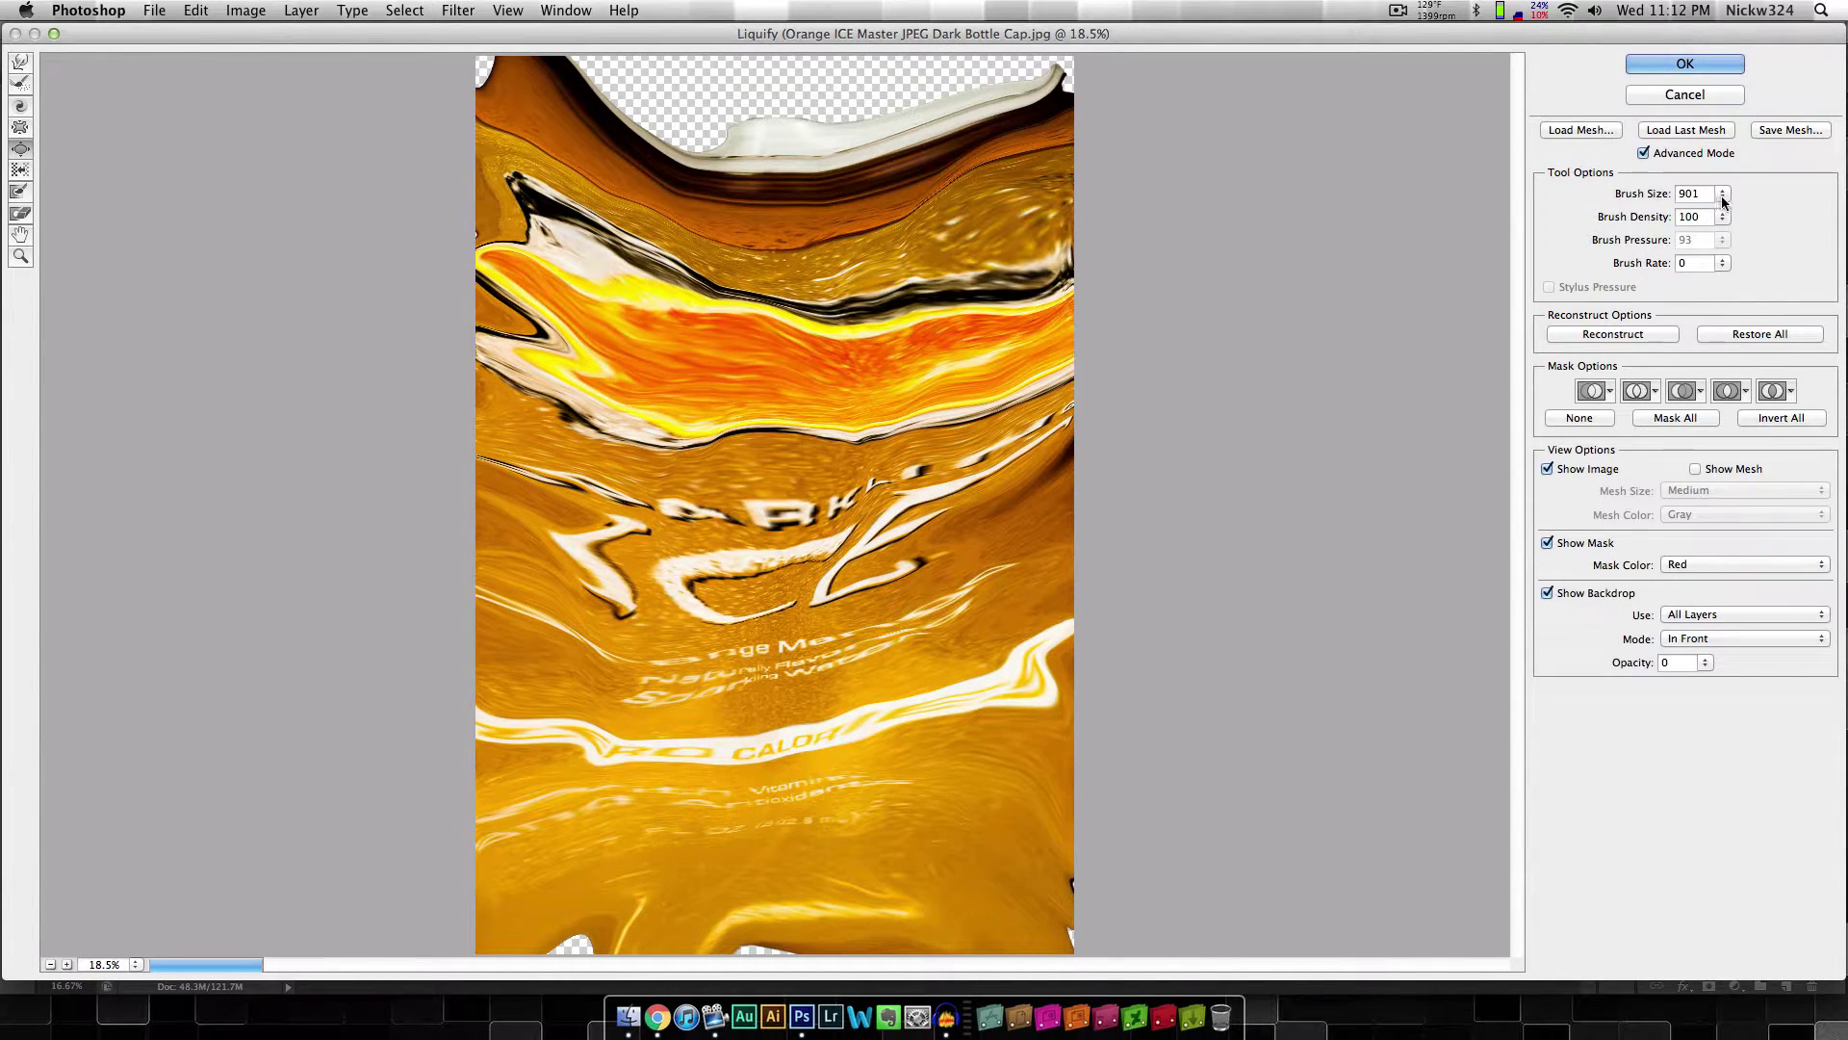
Step: Enlarge the Bloat brush to 1801, swell the smeared orange slice area, and apply the Liquify distortion
{"action": "left_click_drag", "start_coordinate": [1644, 219], "coordinate": [1648, 216]}
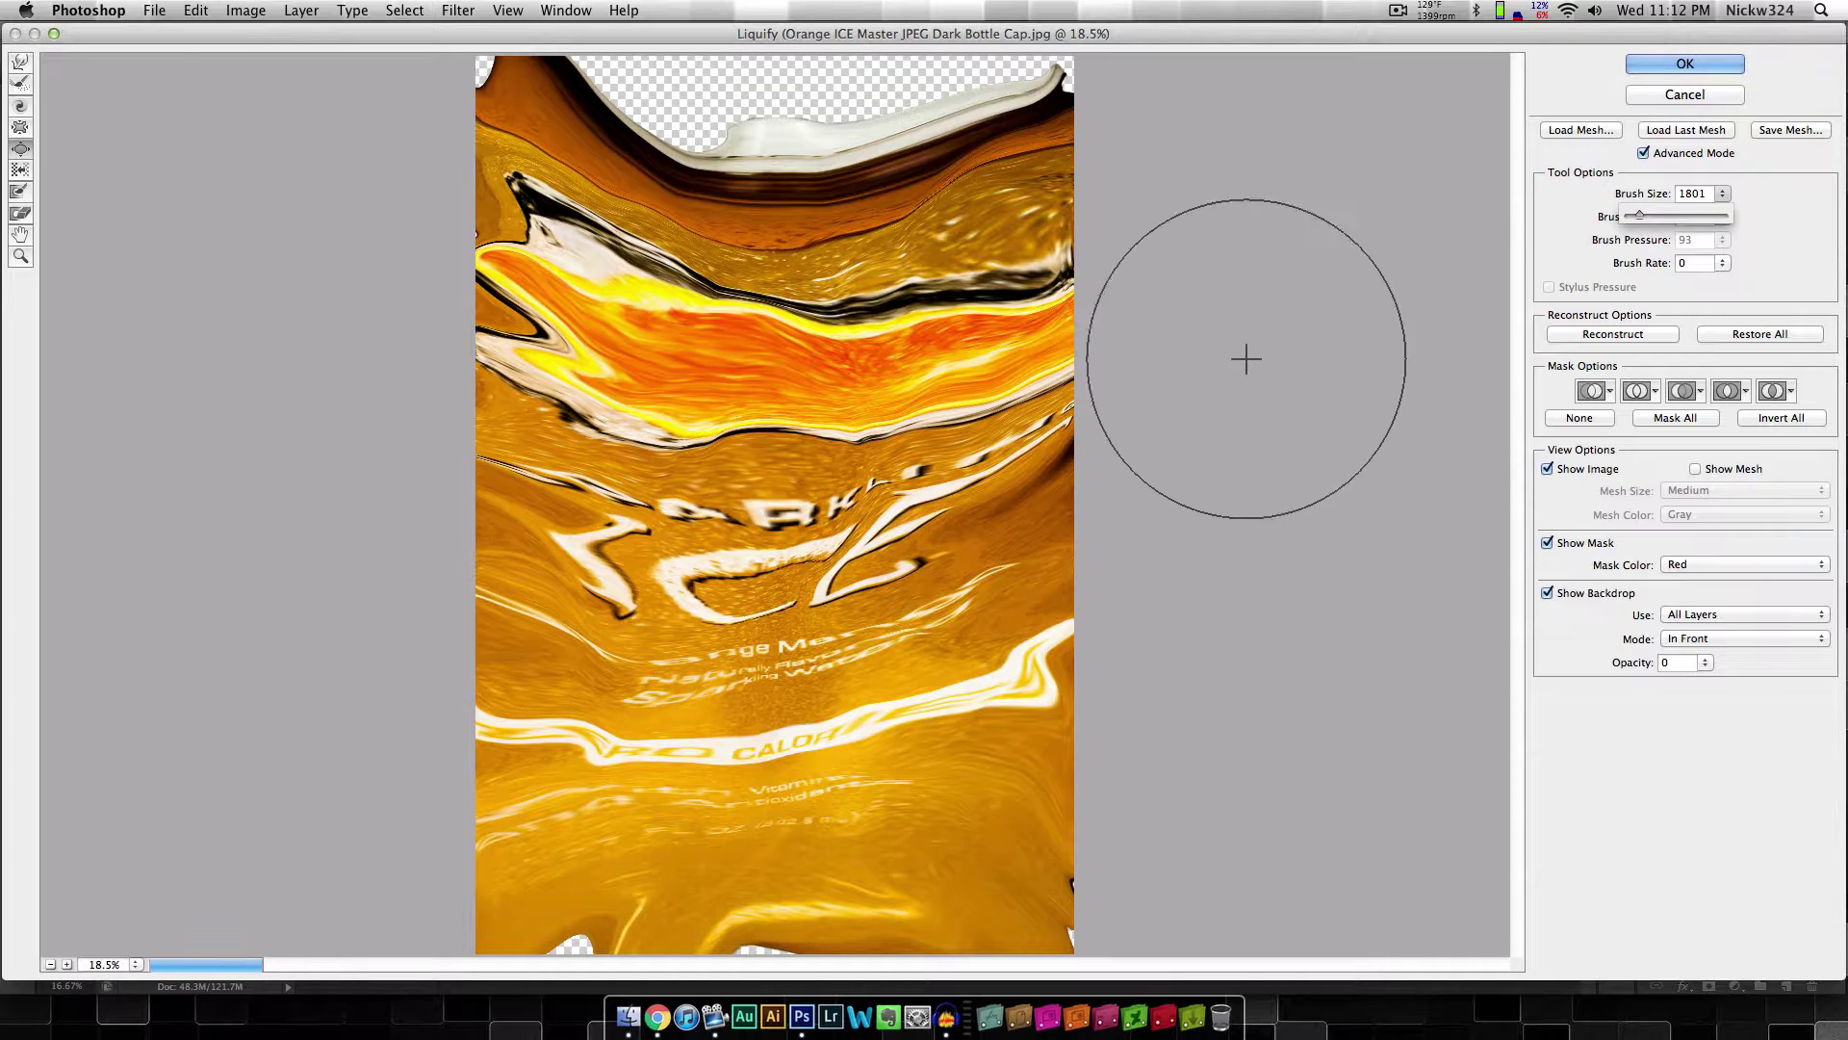
{"action": "mouse_move", "coordinate": [922, 398]}
{"action": "left_mouse_down"}
{"action": "mouse_move", "coordinate": [940, 413]}
{"action": "mouse_move", "coordinate": [969, 392]}
{"action": "mouse_move", "coordinate": [963, 408]}
{"action": "mouse_move", "coordinate": [734, 401]}
{"action": "mouse_move", "coordinate": [846, 430]}
{"action": "mouse_move", "coordinate": [825, 487]}
{"action": "left_mouse_up"}
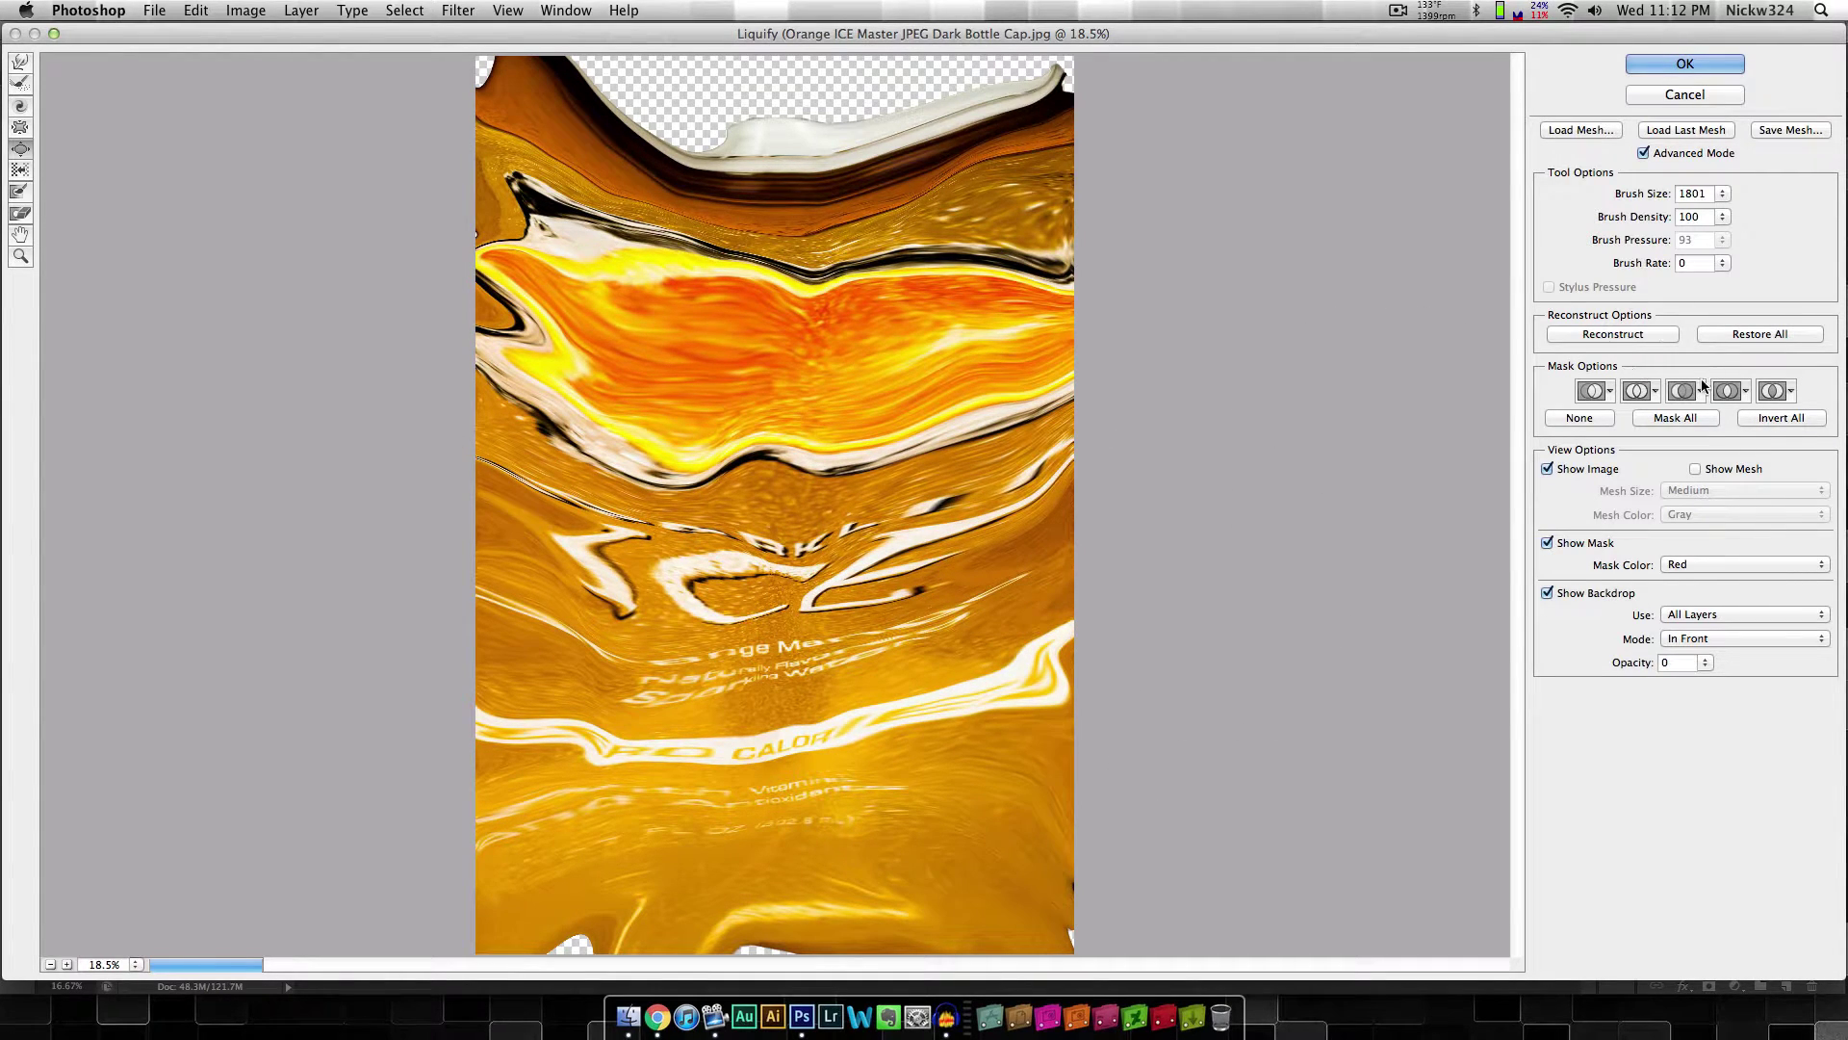
{"action": "left_click", "coordinate": [1713, 64]}
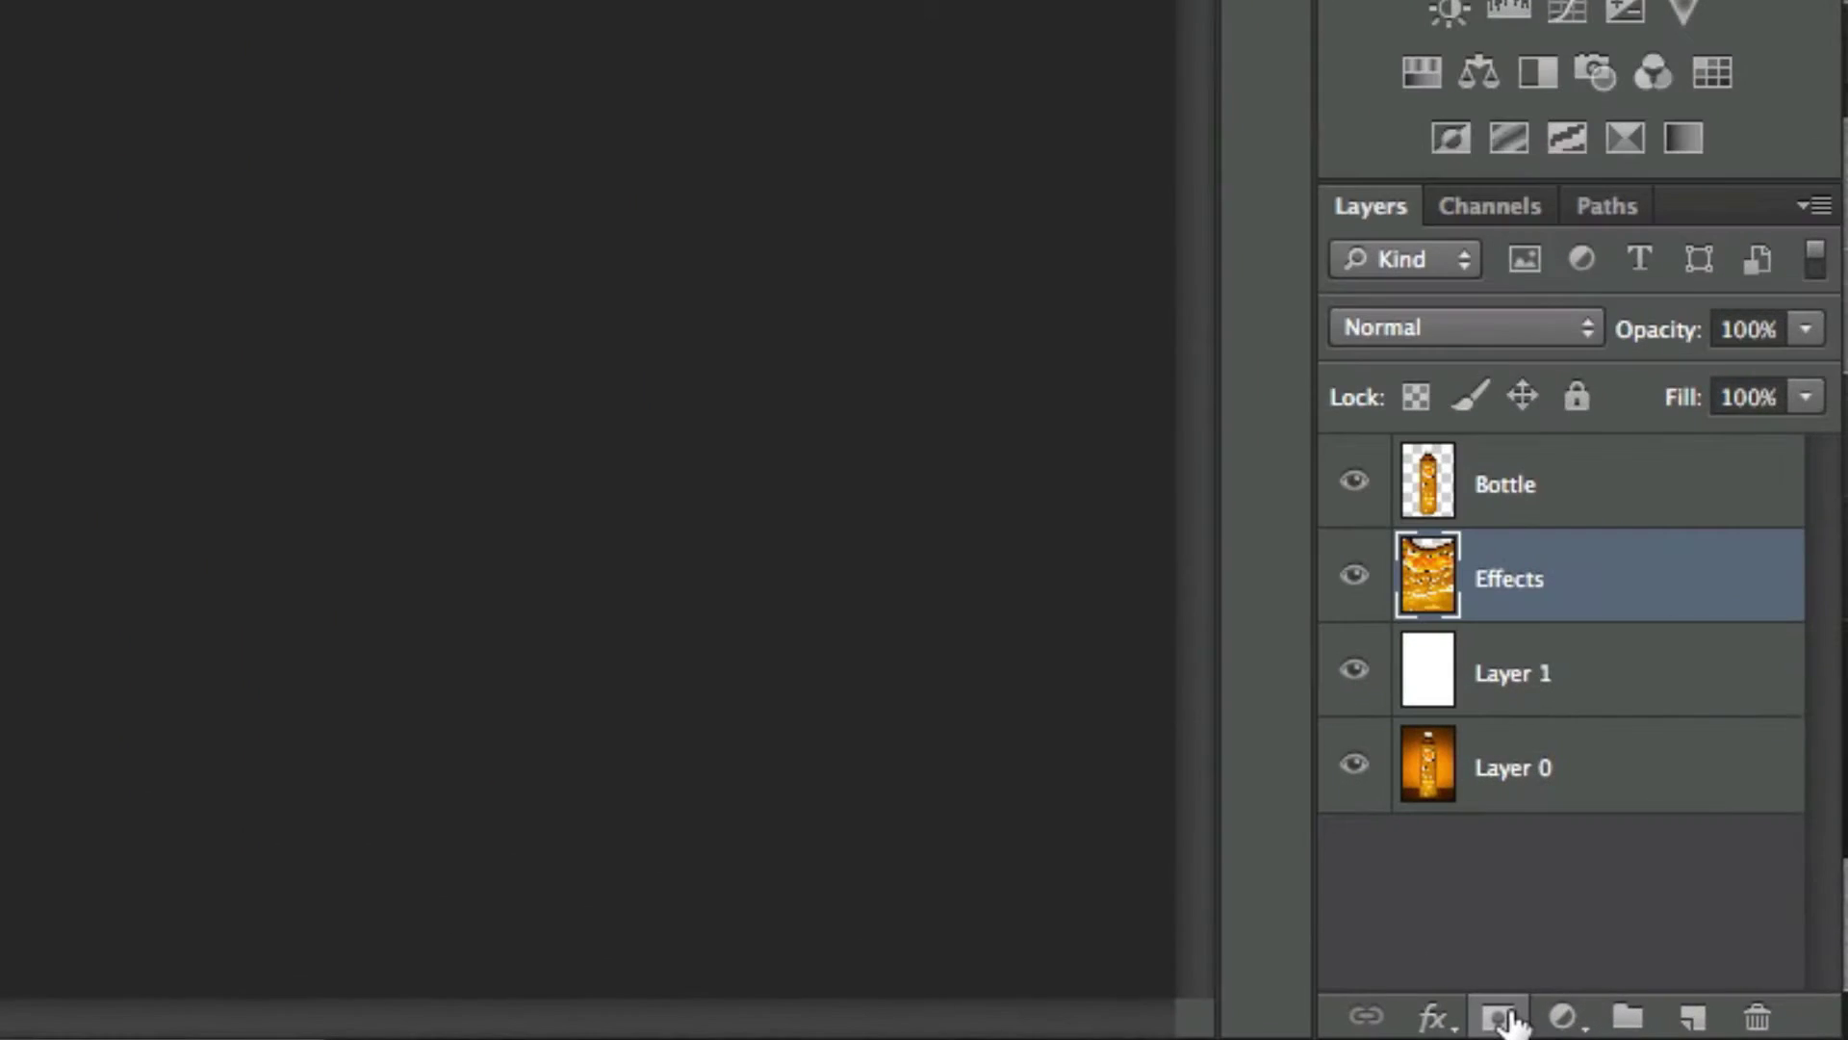
Step: Add a layer mask to the Effects layer and fill it with black to hide the smeared texture
{"action": "left_click", "coordinate": [1710, 986]}
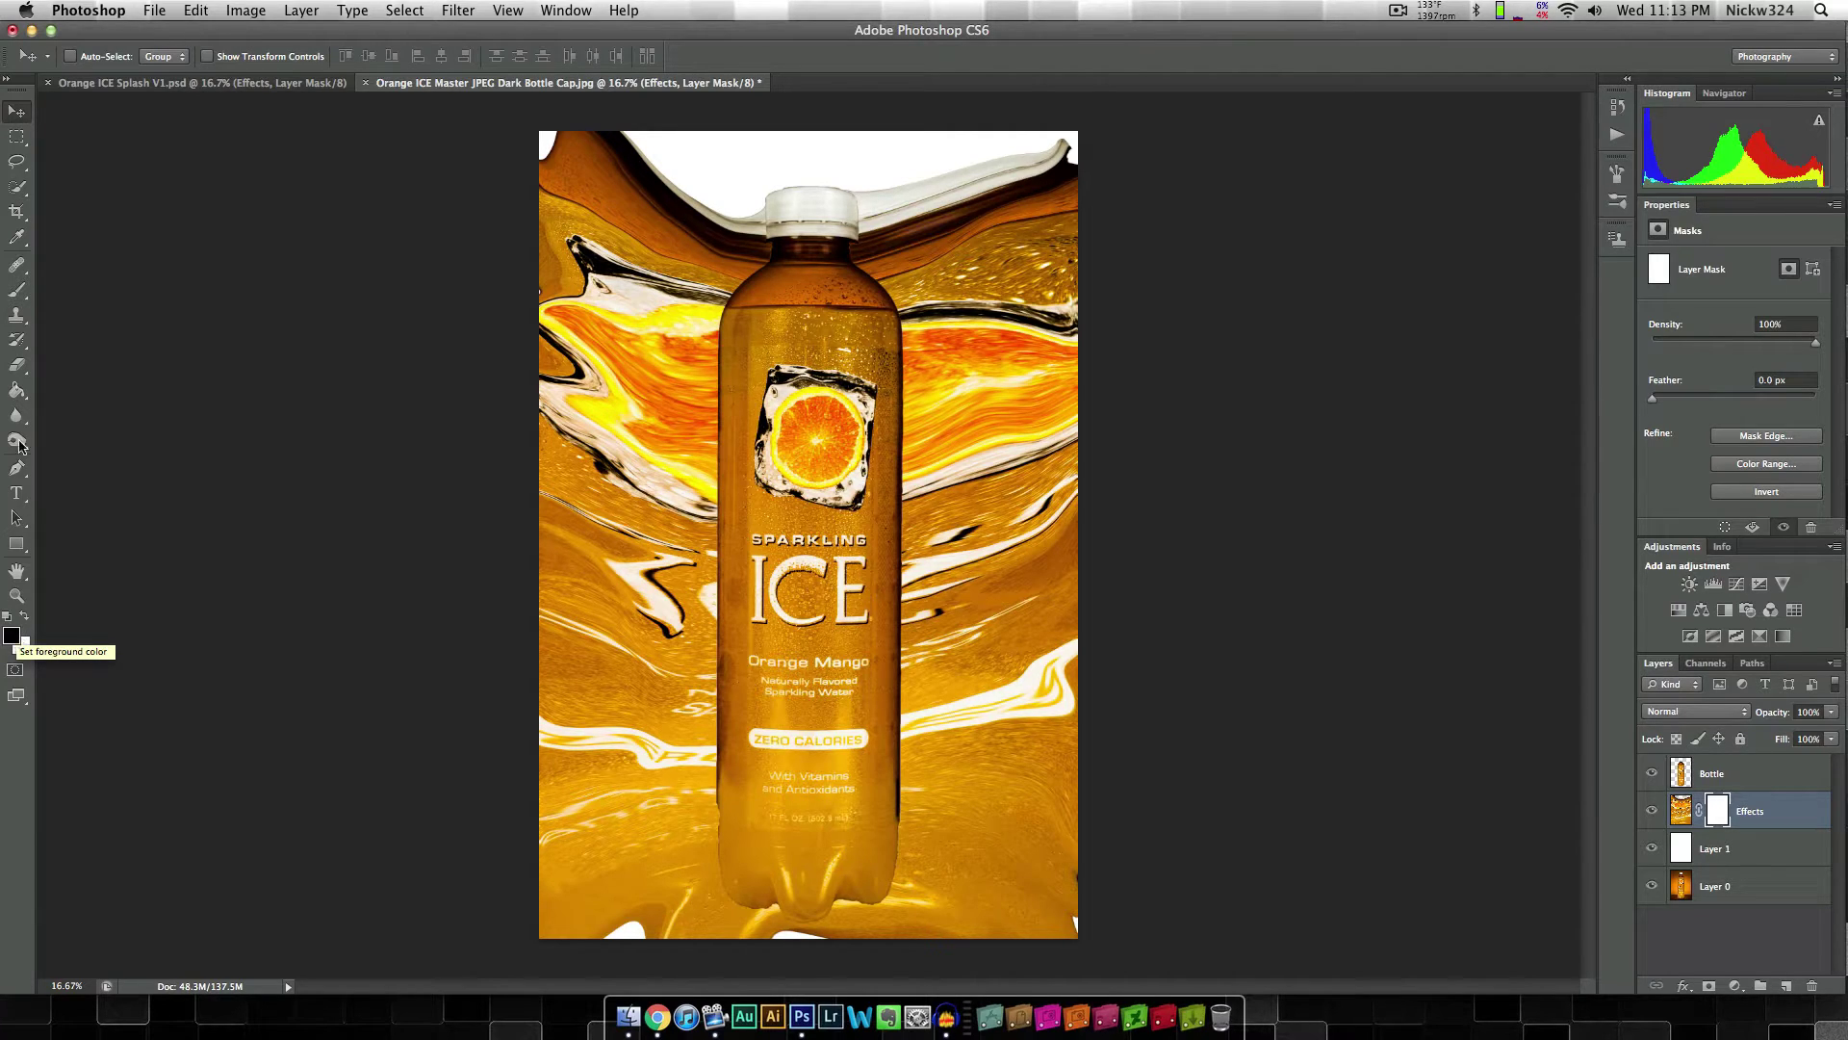
{"action": "left_click", "coordinate": [18, 392]}
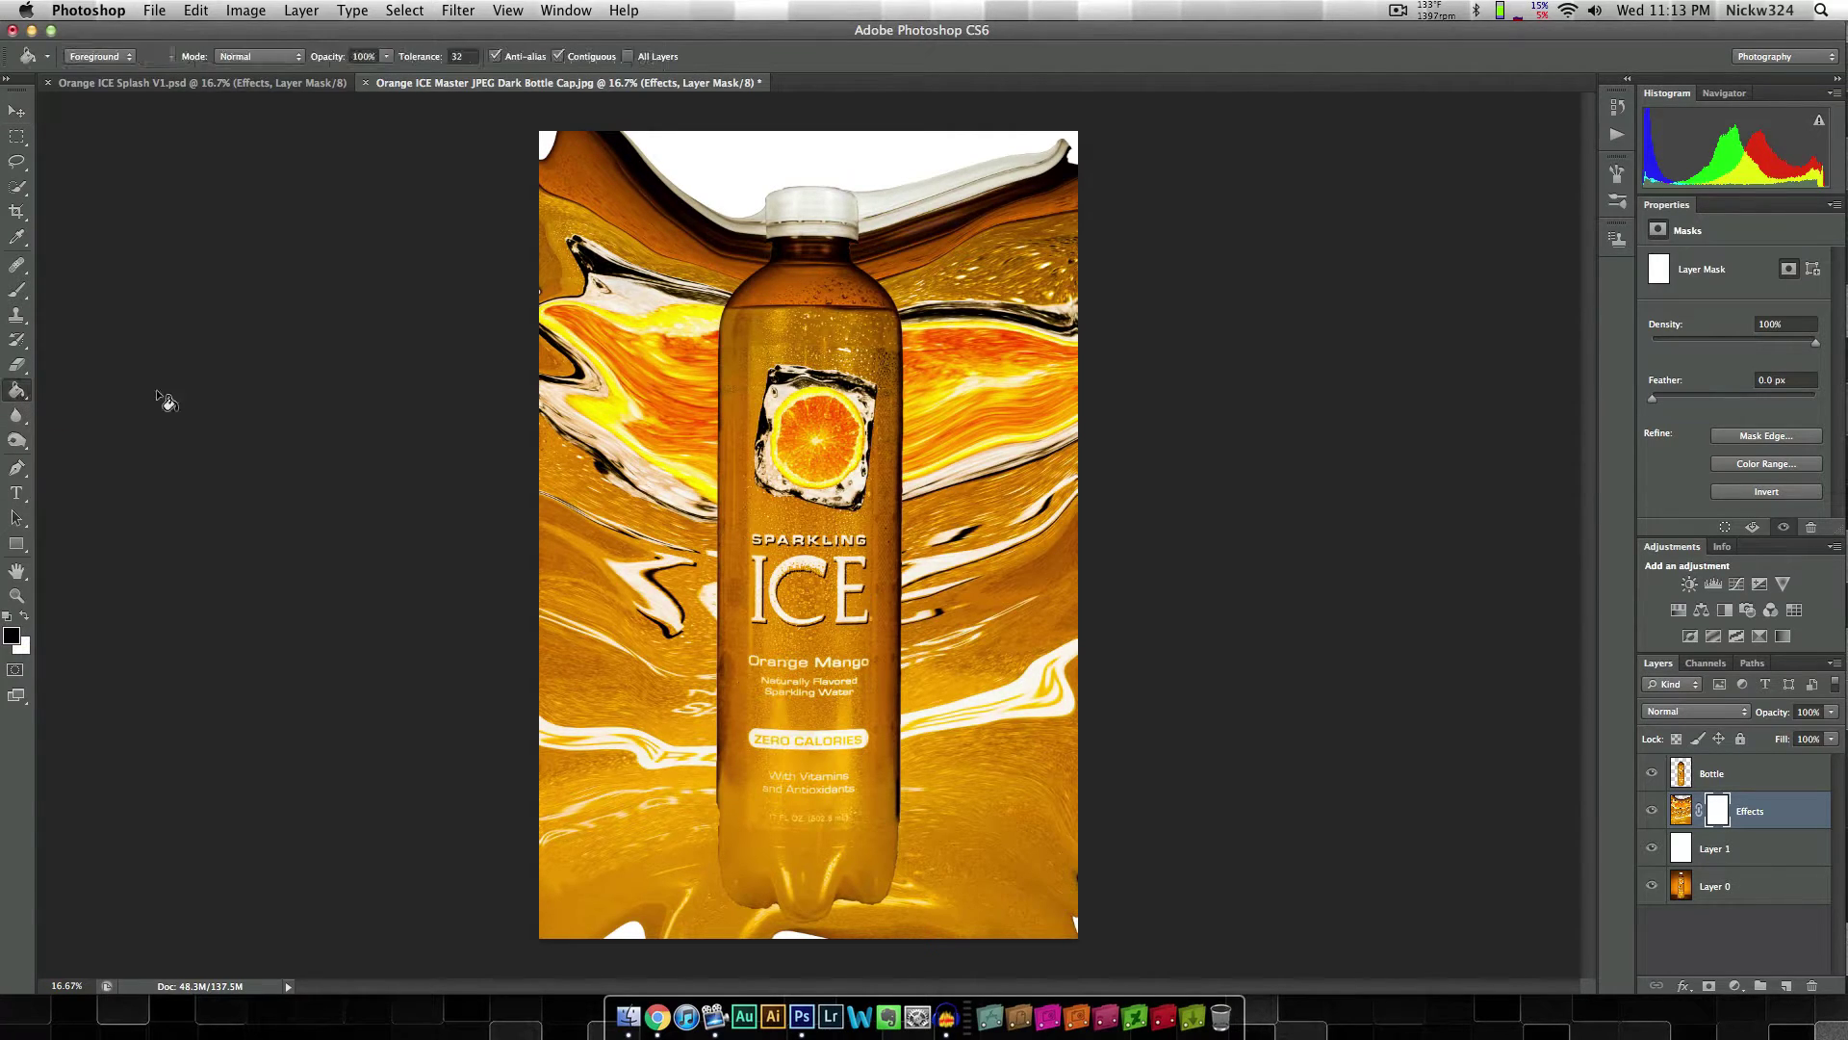
{"action": "left_click", "coordinate": [681, 442]}
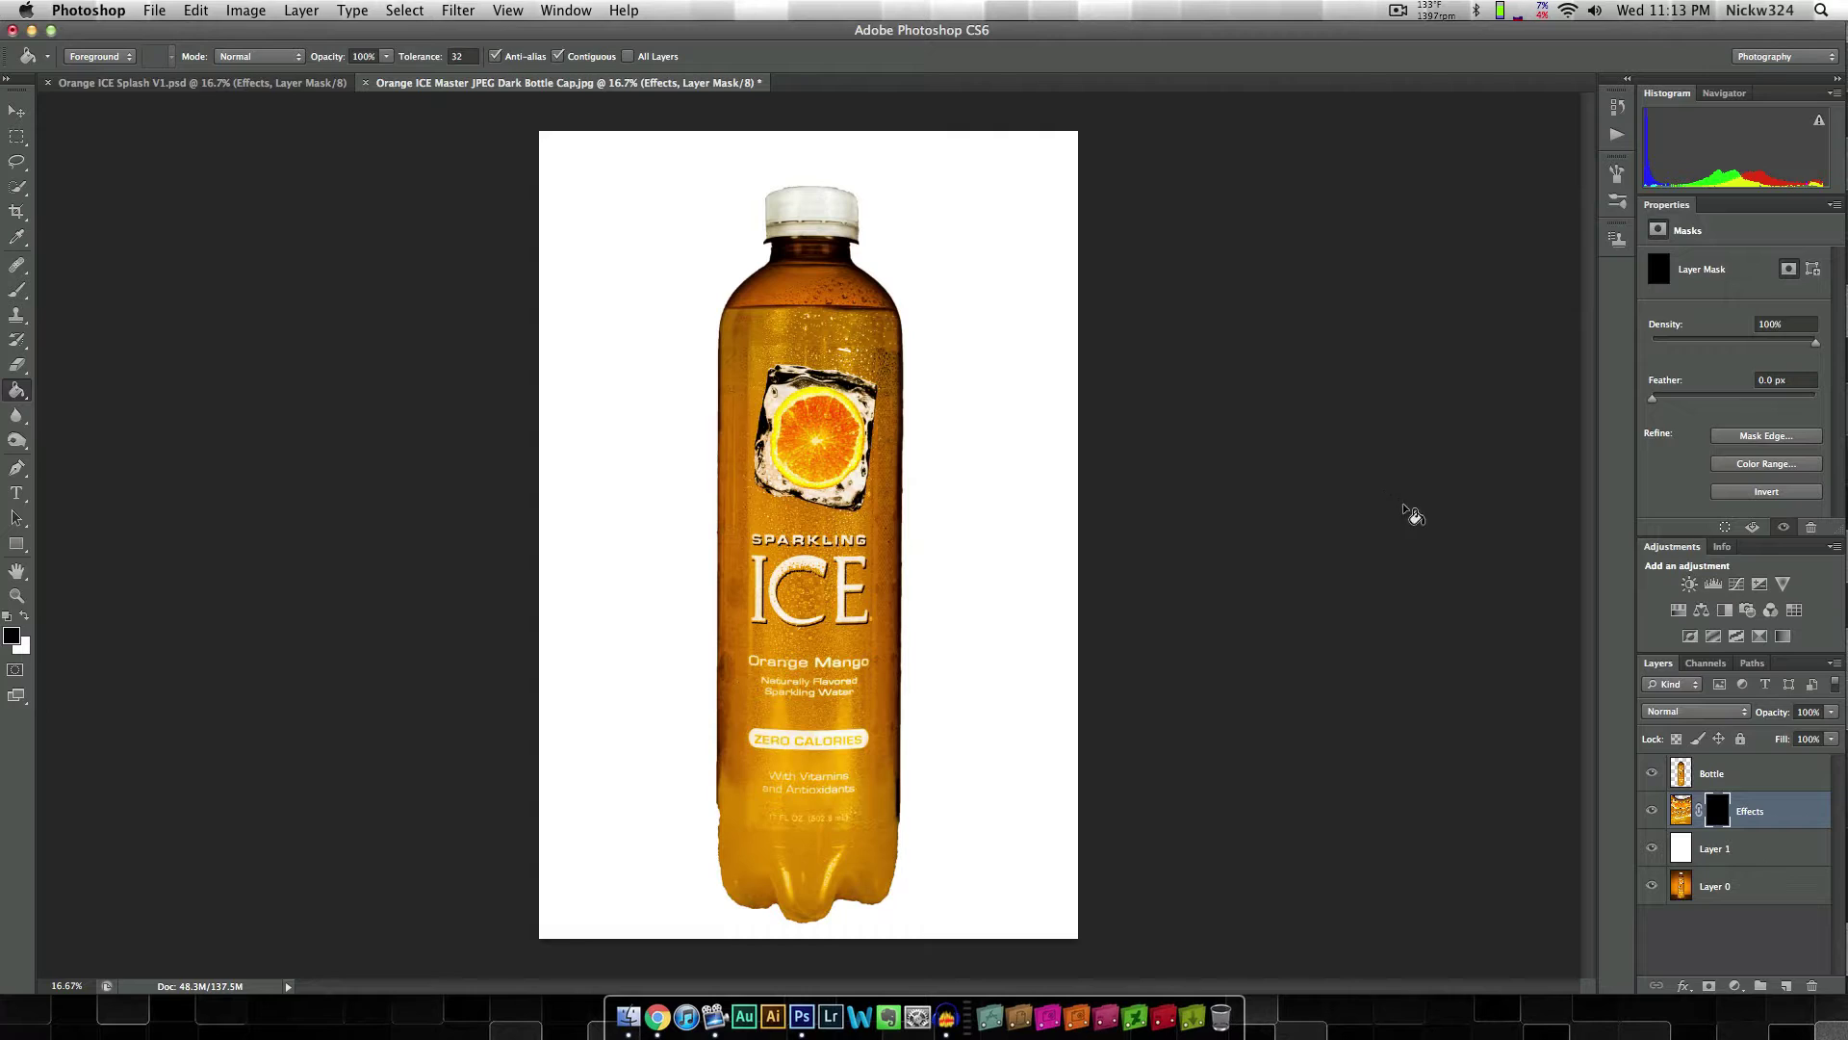
Step: Delete the white Layer 1 and add a layer mask to the Bottle layer
{"action": "left_click", "coordinate": [1767, 858]}
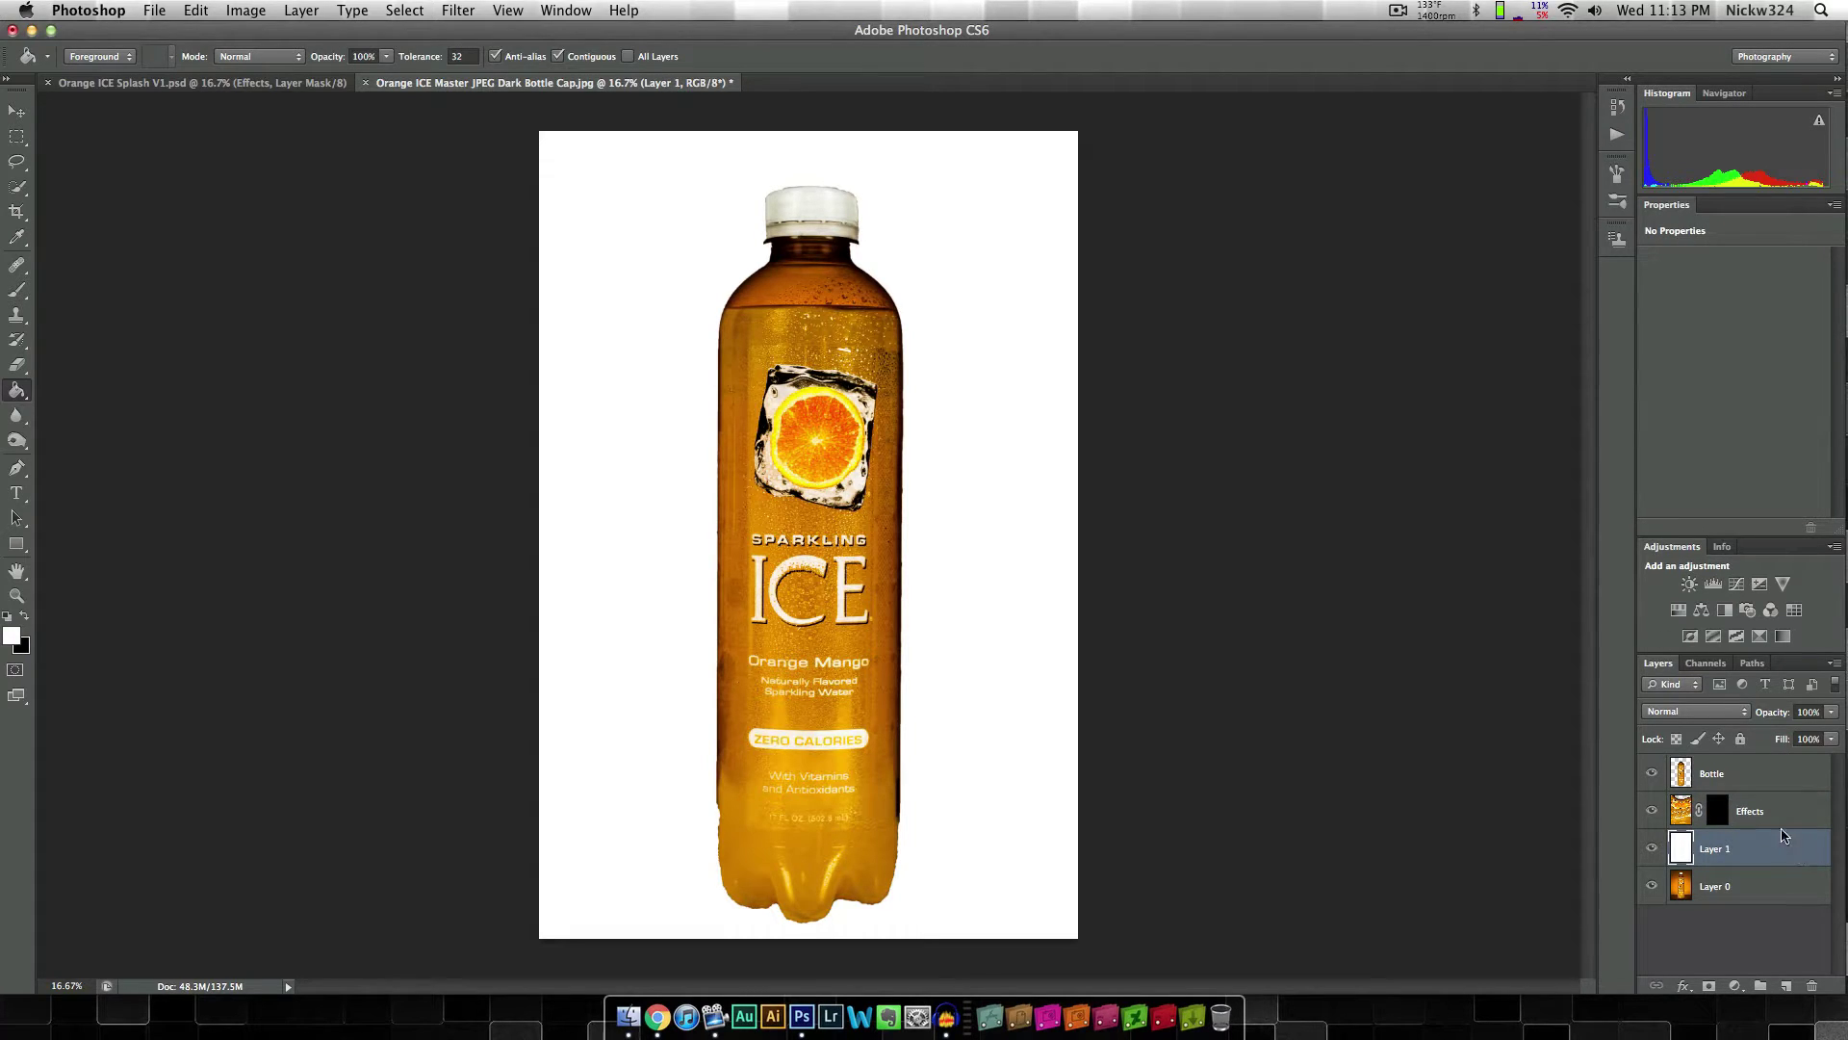
{"action": "right_click", "coordinate": [1784, 847]}
{"action": "left_click", "coordinate": [1666, 468]}
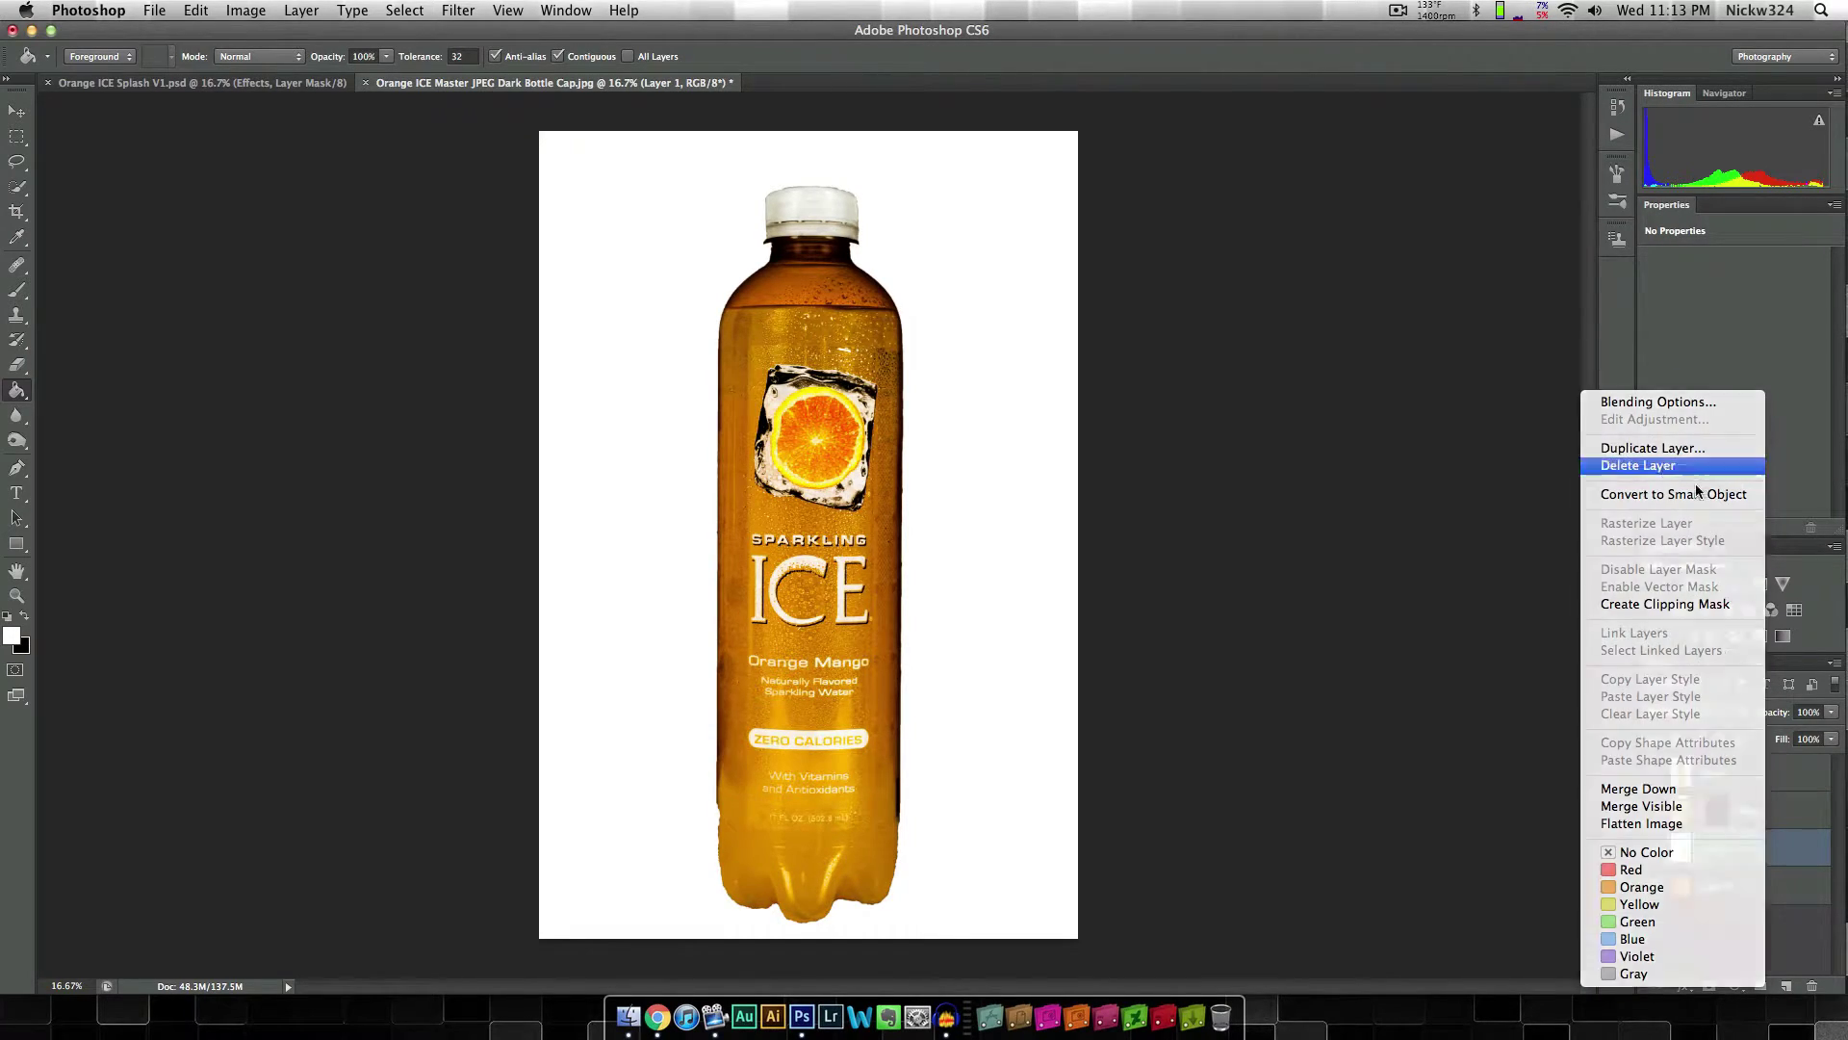
{"action": "left_click", "coordinate": [1755, 783]}
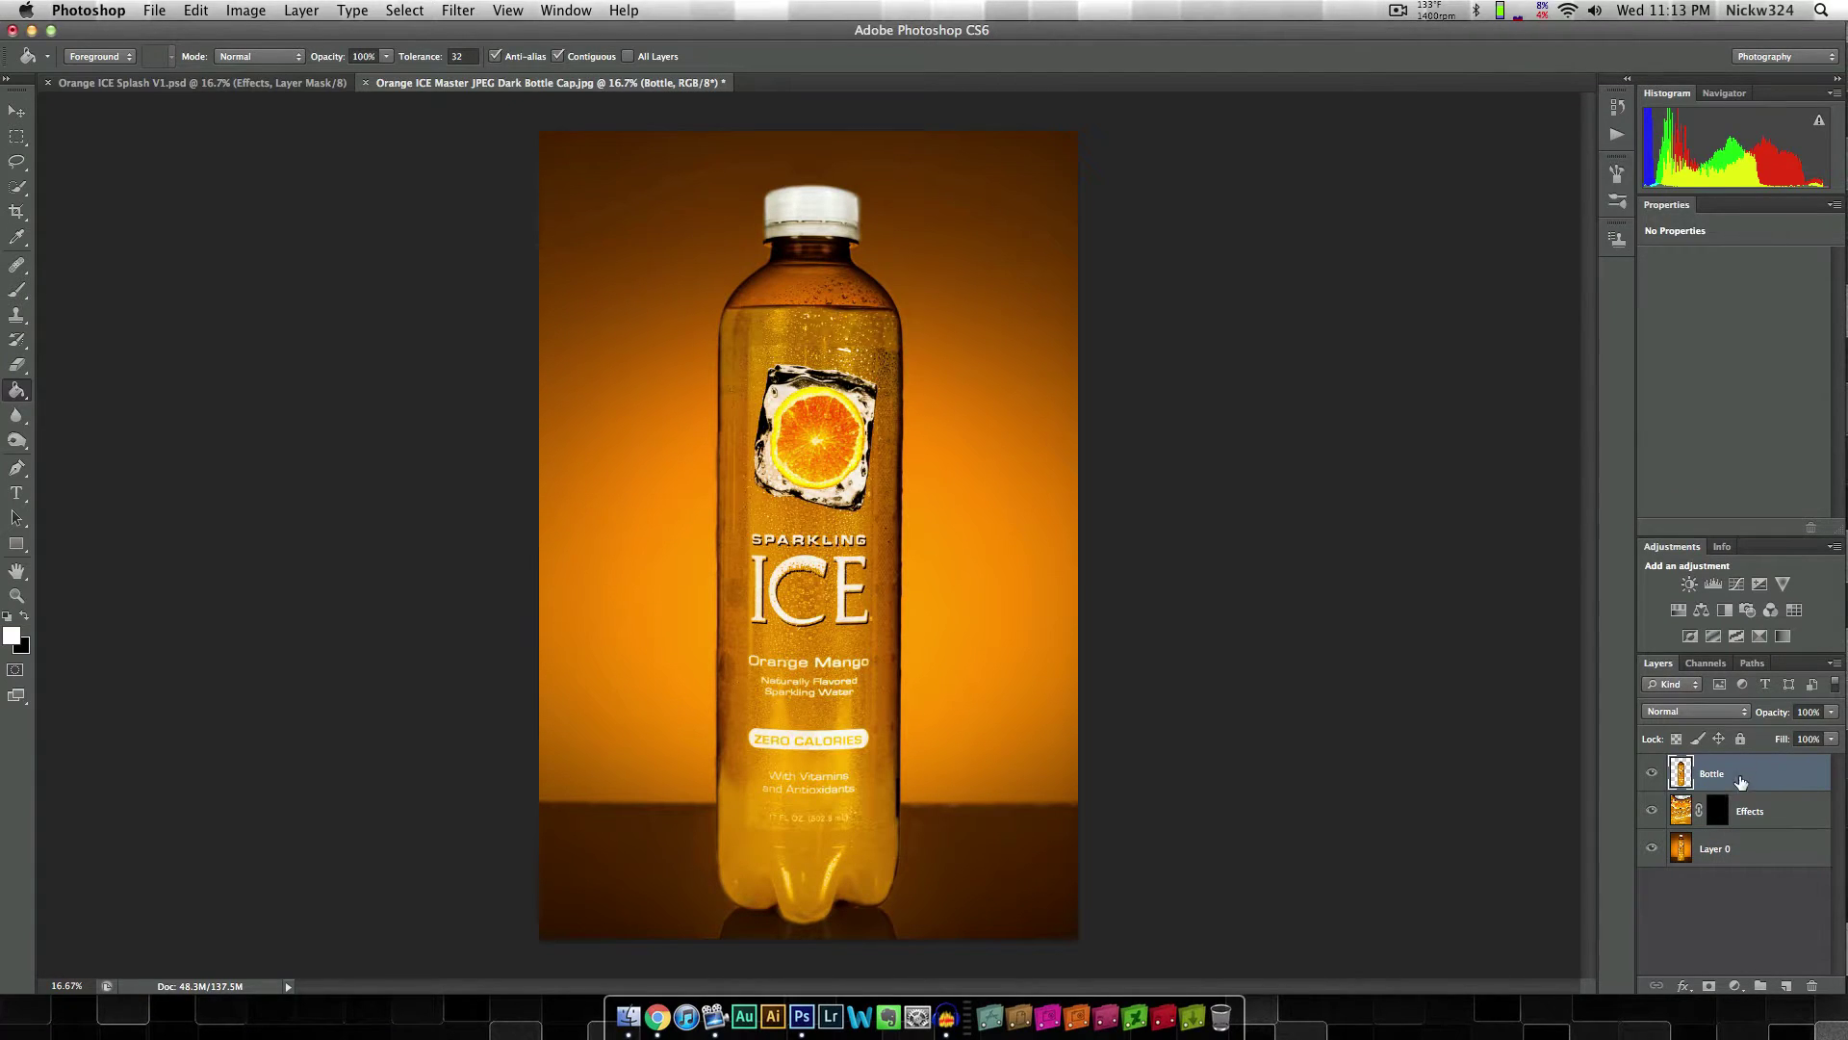
{"action": "left_click", "coordinate": [1710, 987]}
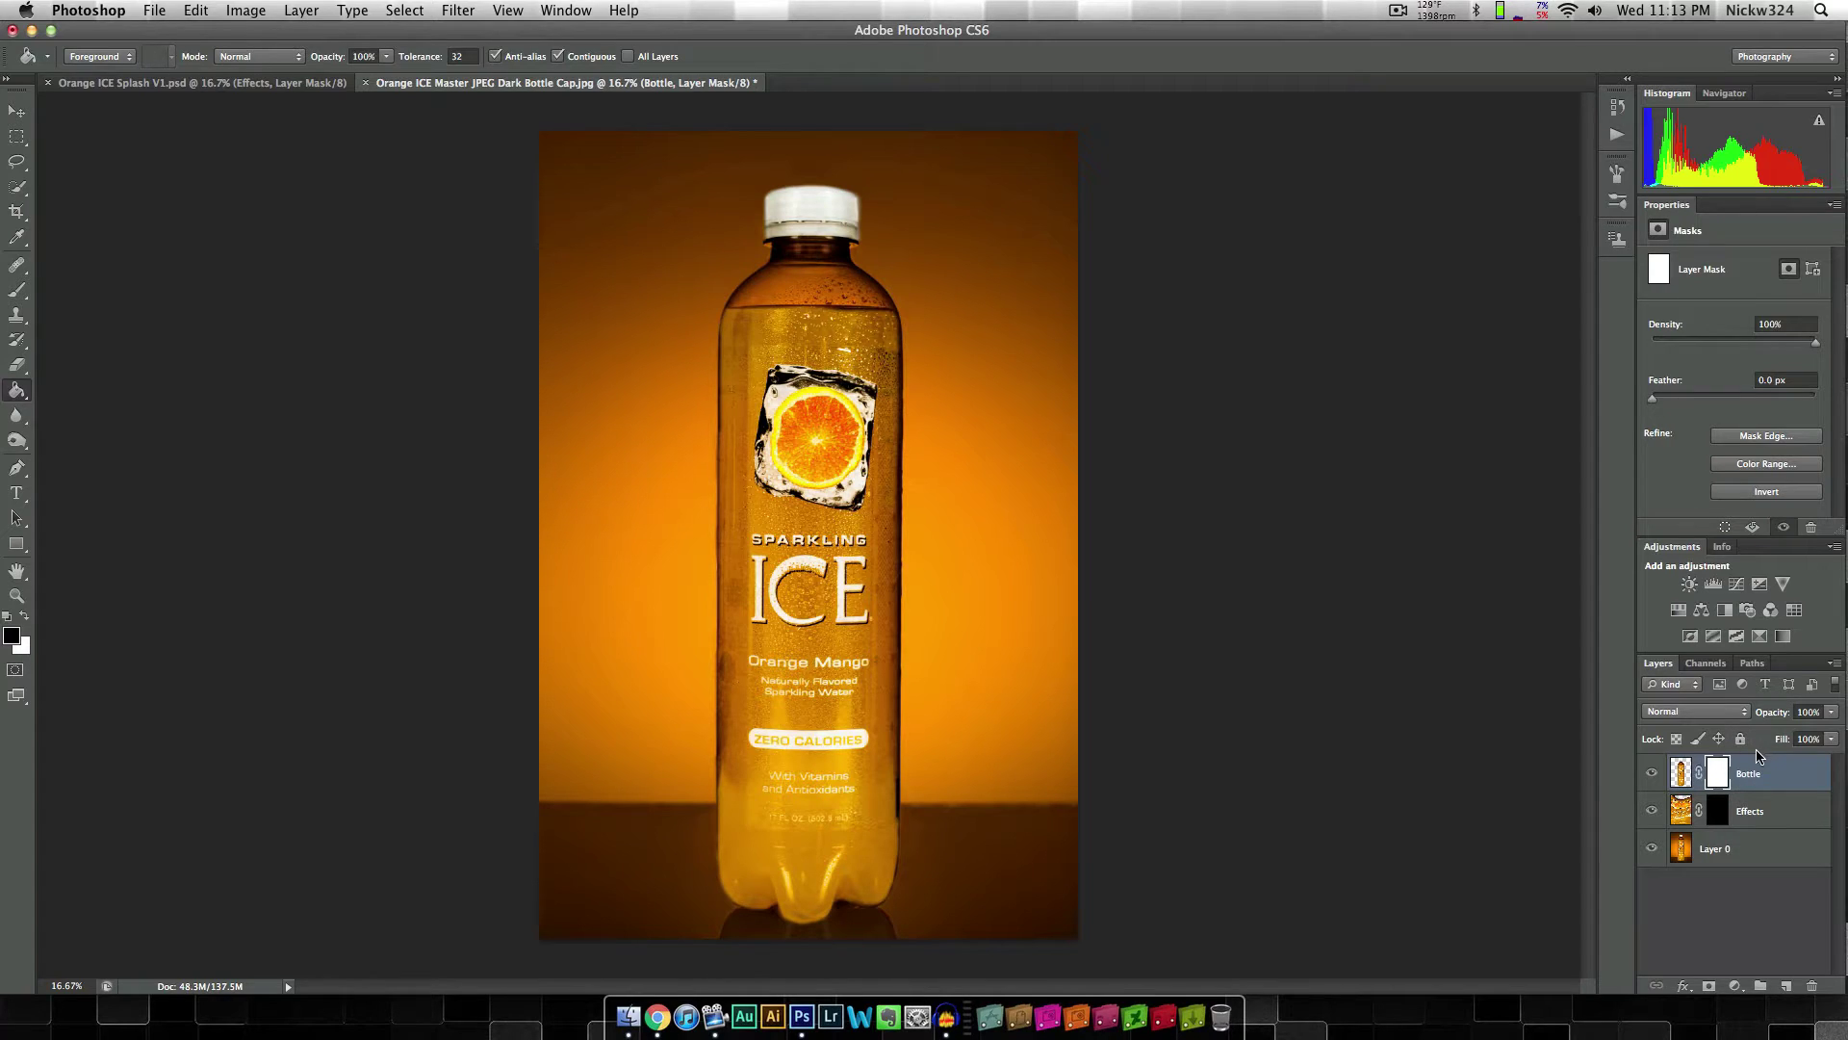
Step: Reveal texture on both sides of the bottle's shoulders by painting white on the Effects mask with a 2497 px splatter brush
{"action": "left_click", "coordinate": [1767, 820]}
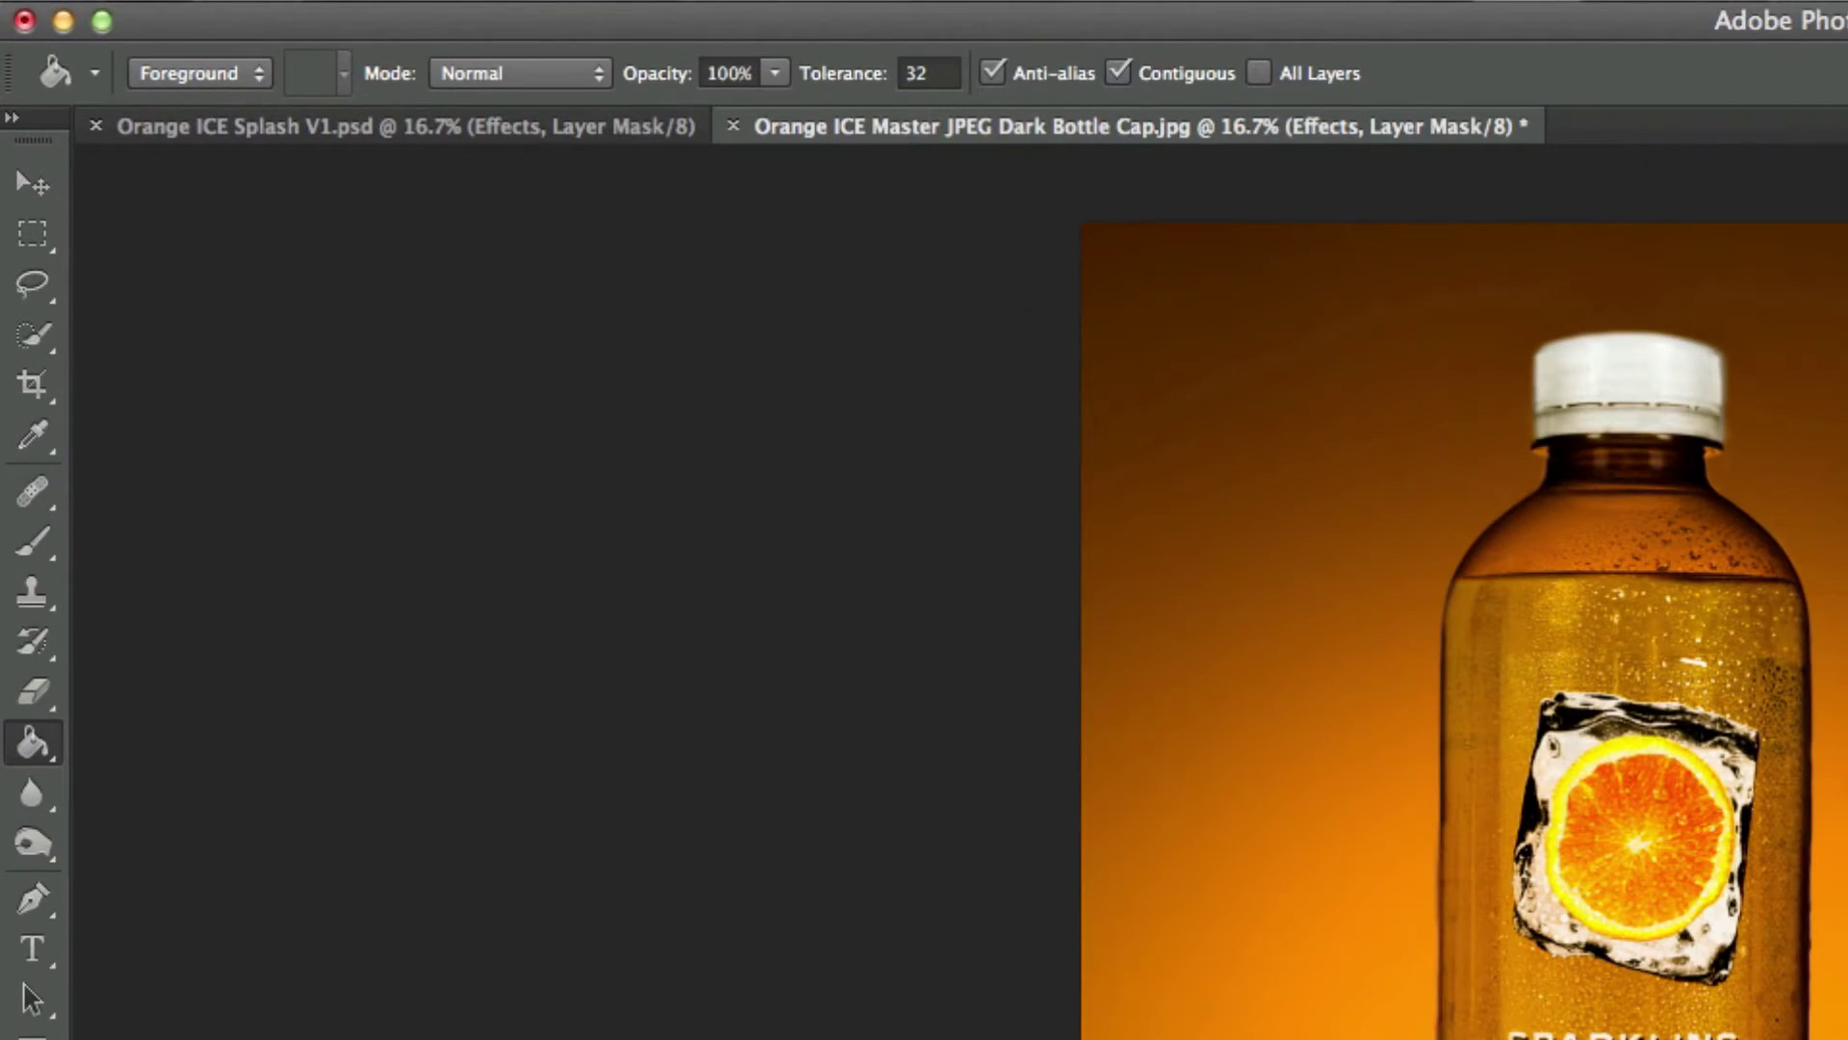
{"action": "left_click", "coordinate": [33, 542]}
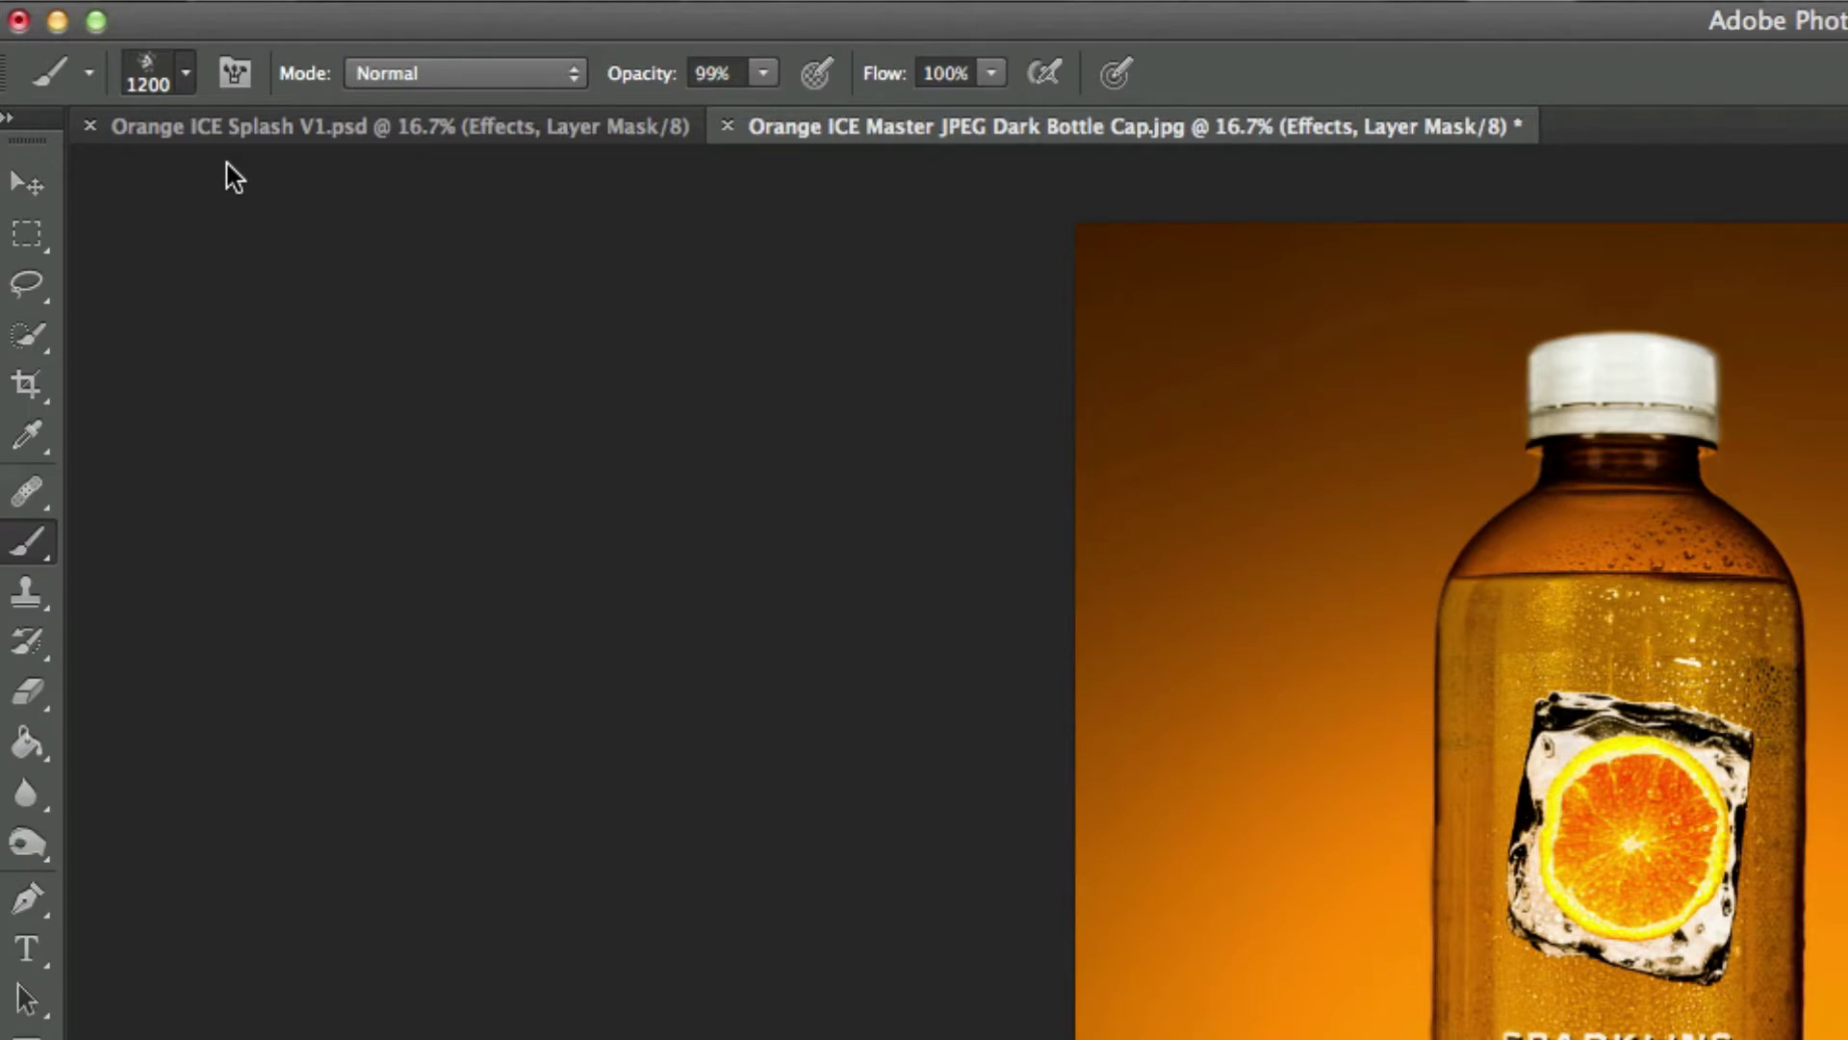
{"action": "right_click", "coordinate": [226, 164]}
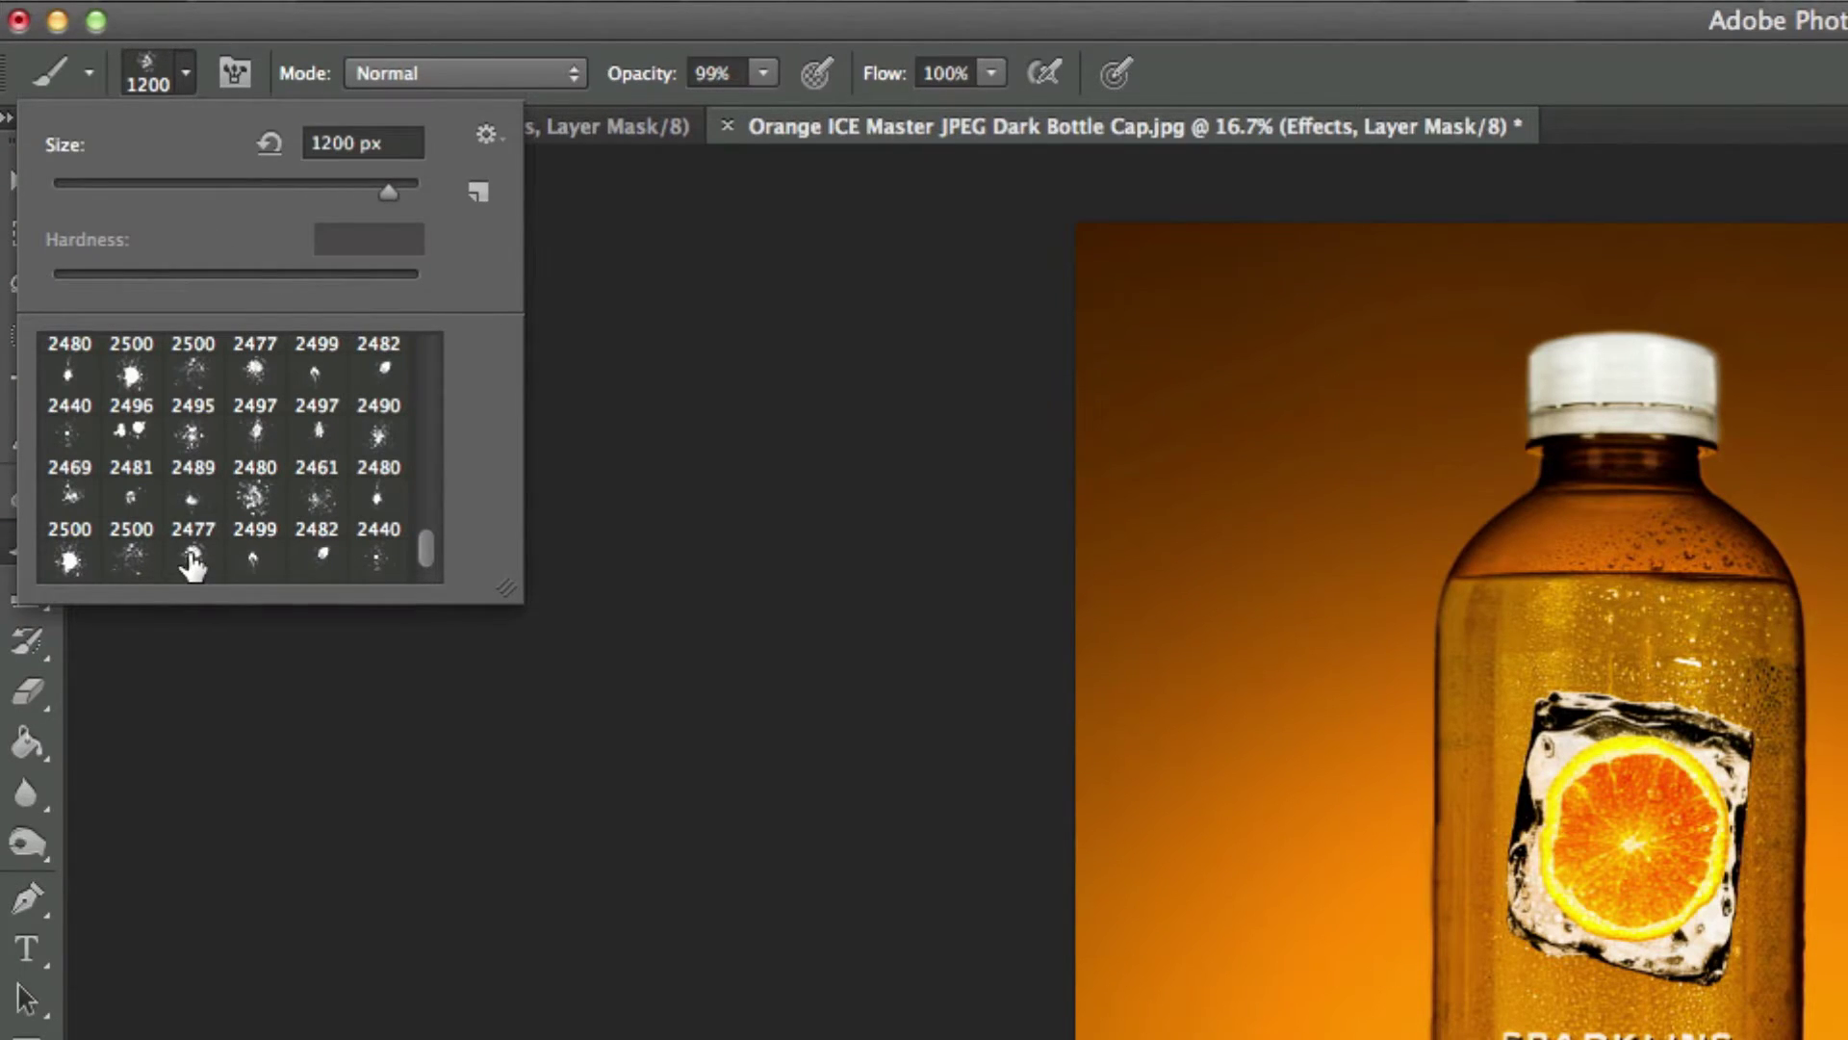
{"action": "left_click", "coordinate": [256, 428]}
{"action": "key", "text": "Return"}
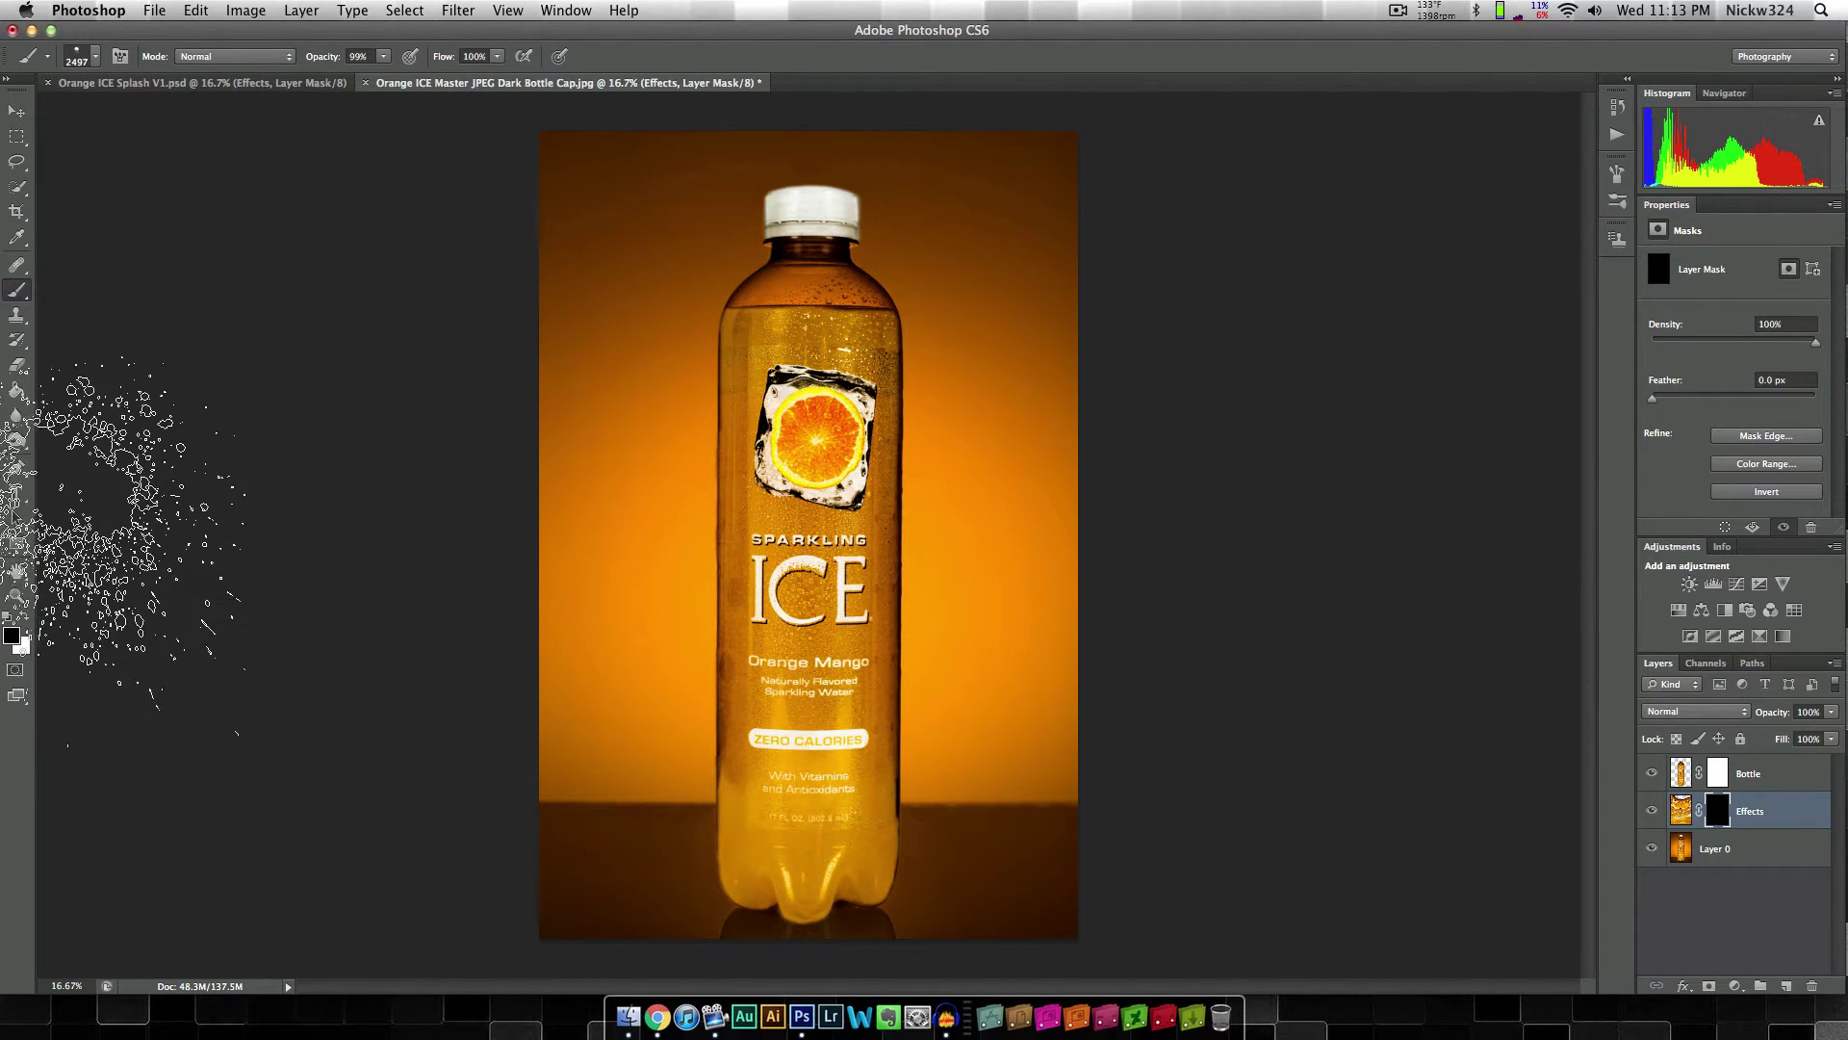
{"action": "key", "text": "x"}
{"action": "left_click", "coordinate": [654, 346]}
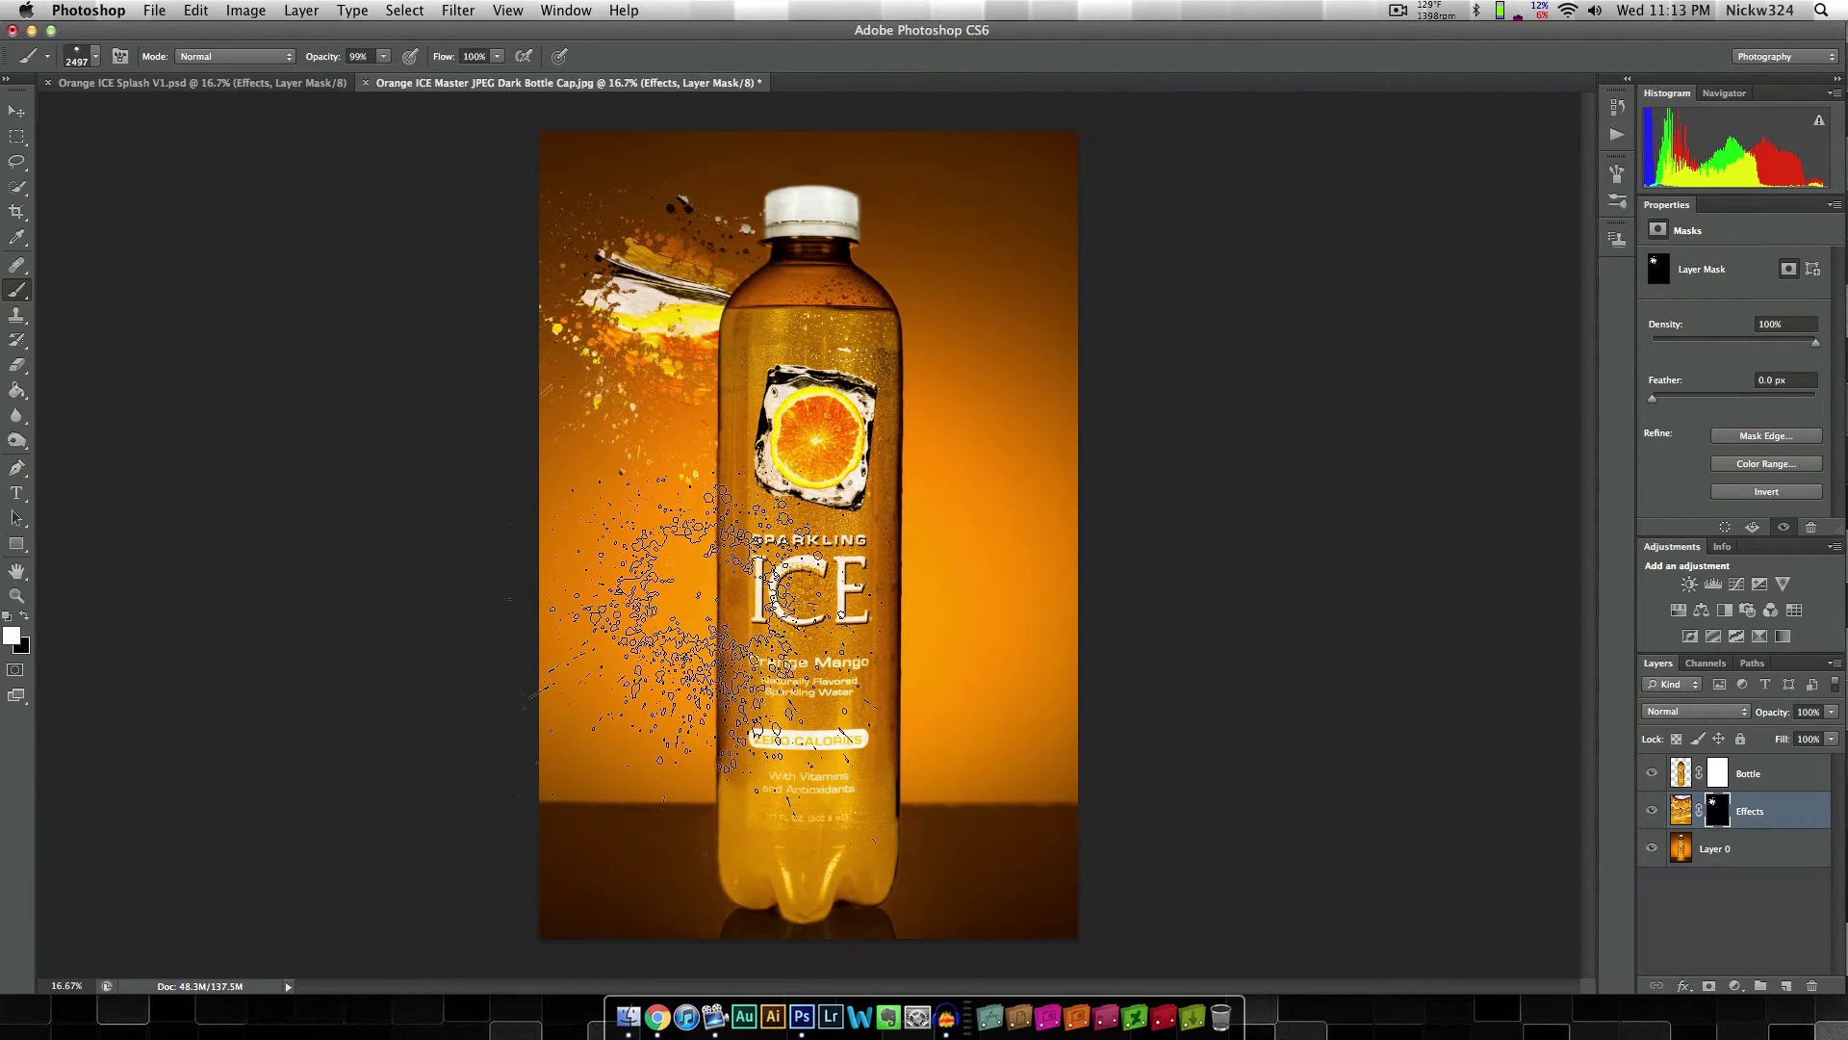
{"action": "left_click", "coordinate": [982, 308]}
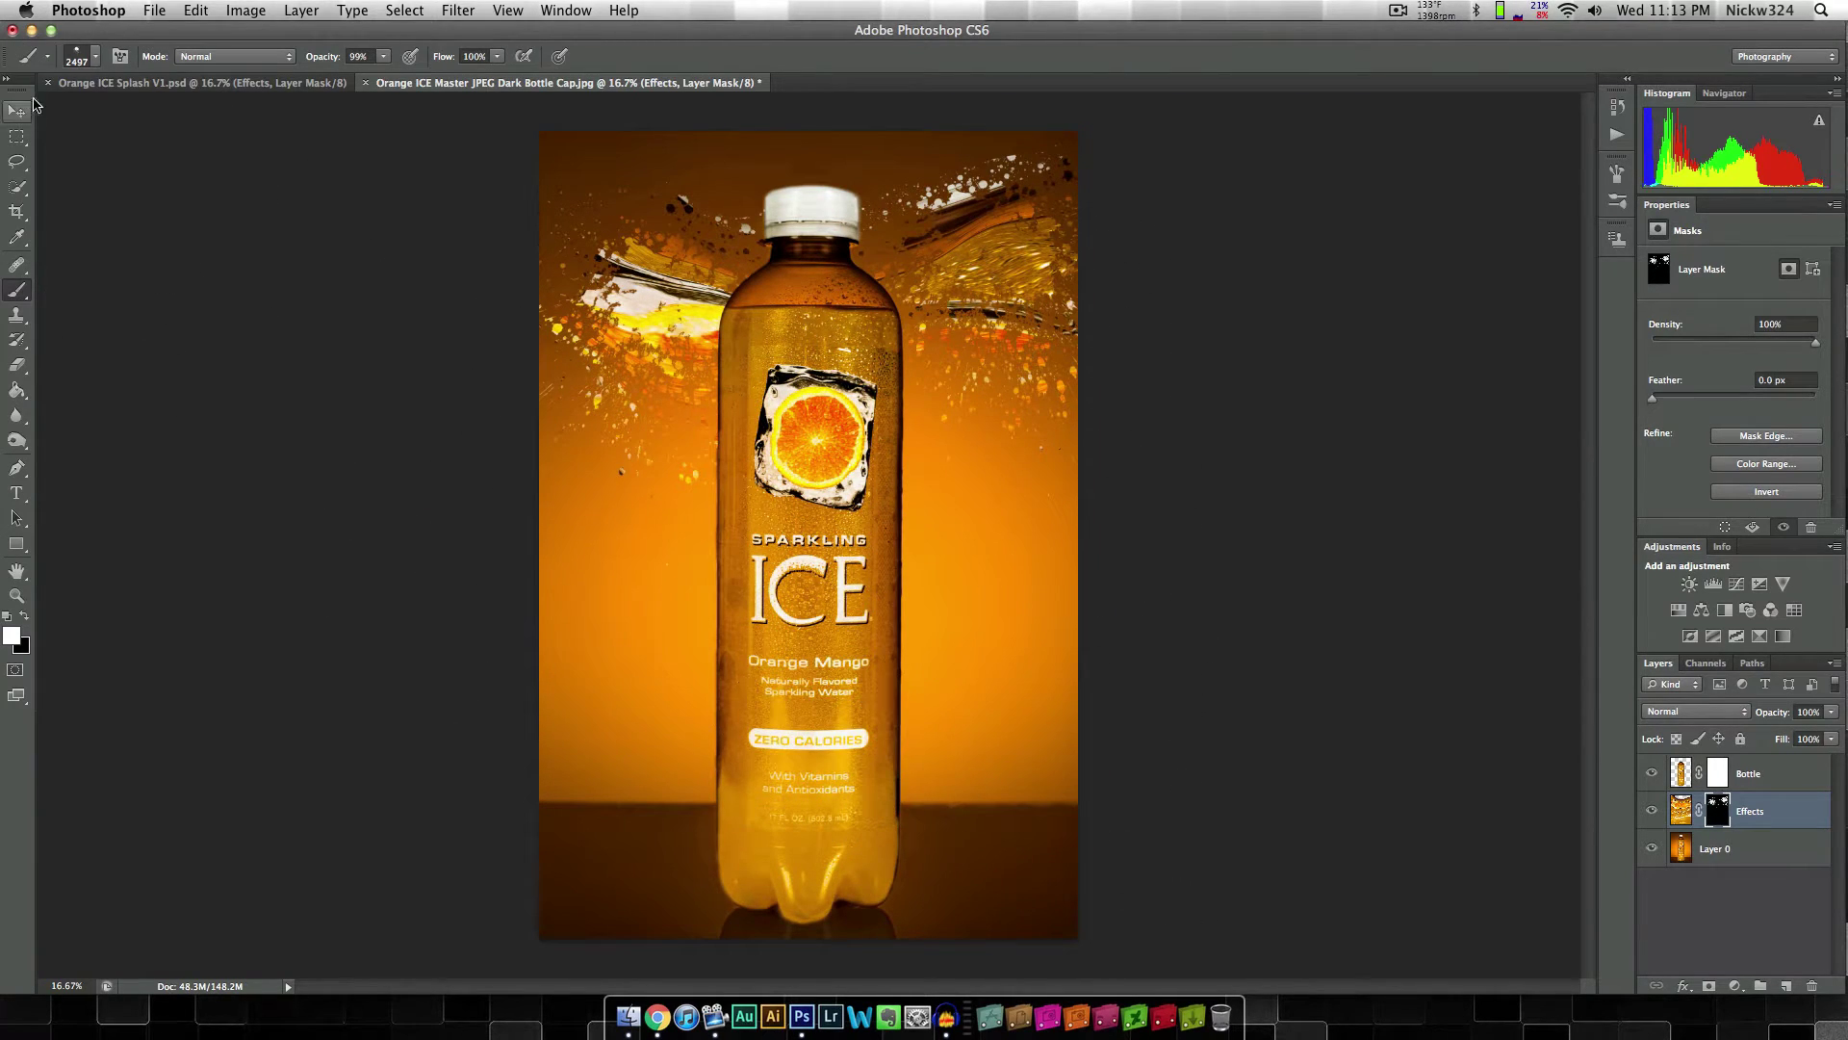
Step: Reveal more texture down both sides and at the lower left of the bottle with the 2461, 2496 and 2497 px splatter brushes
{"action": "left_click", "coordinate": [86, 61]}
{"action": "left_click", "coordinate": [164, 247]}
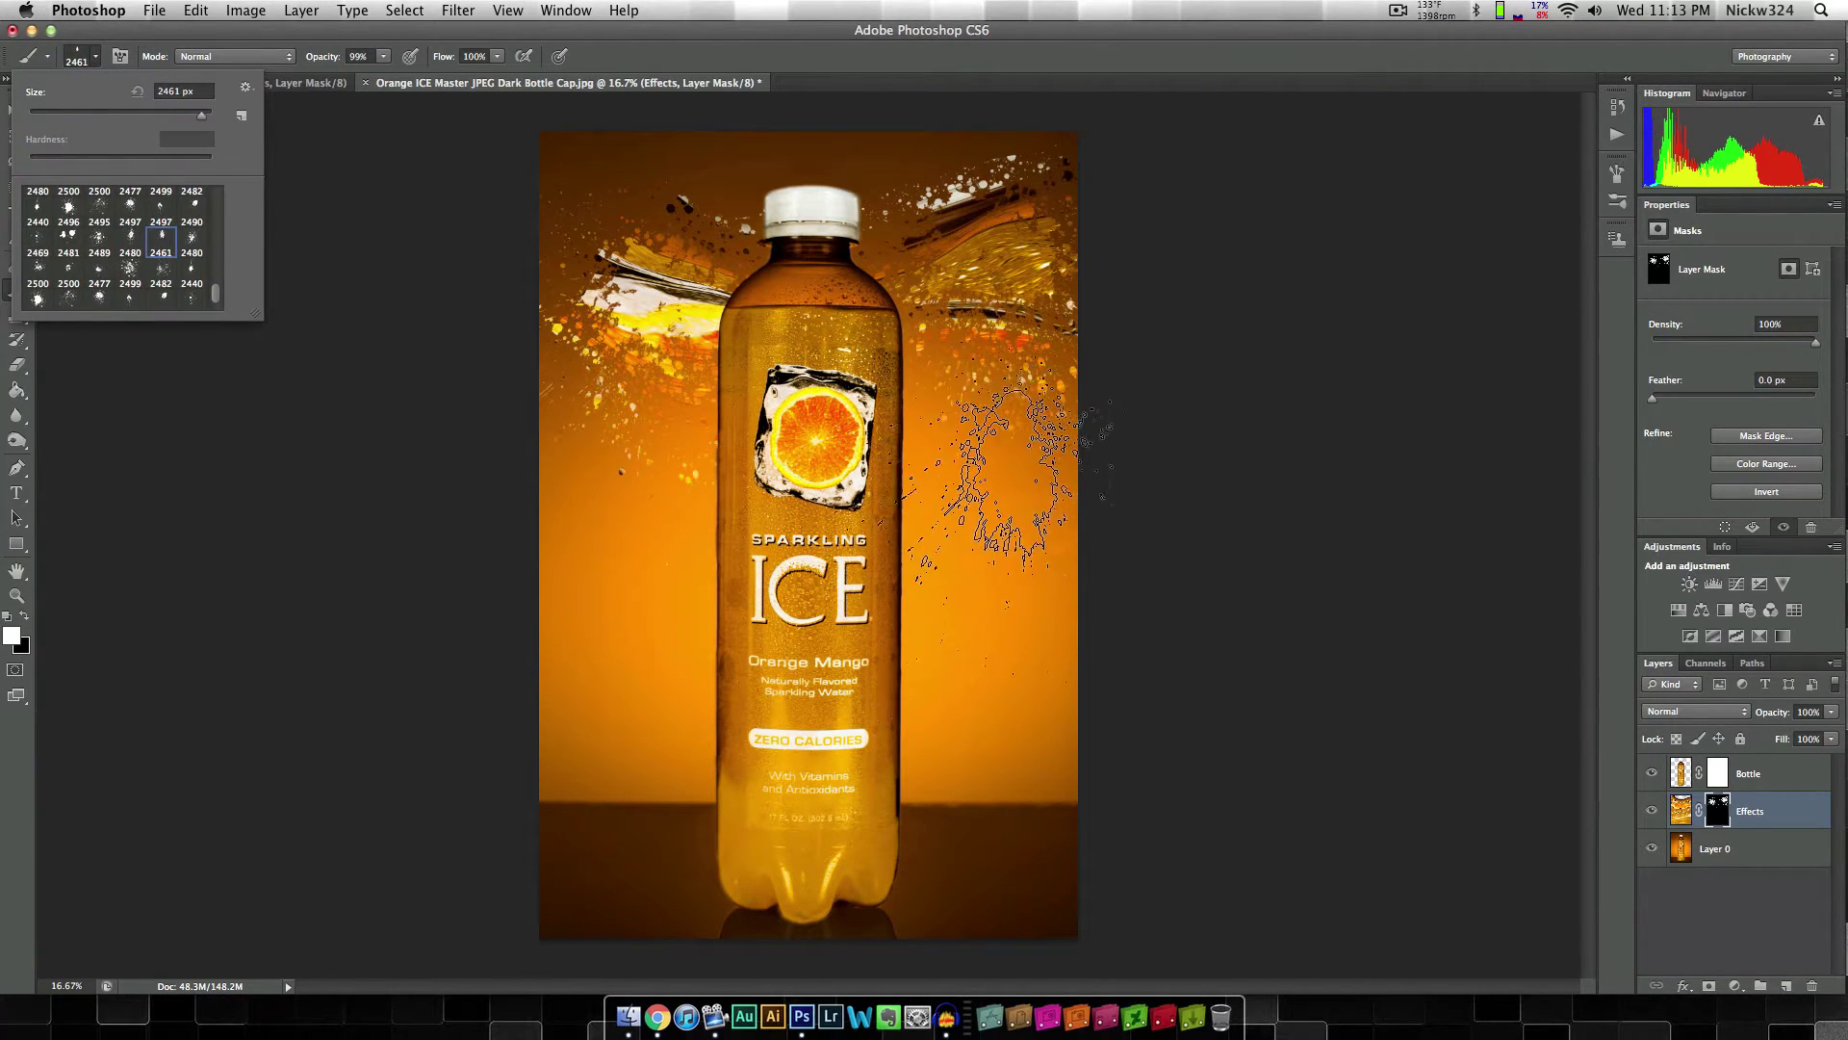
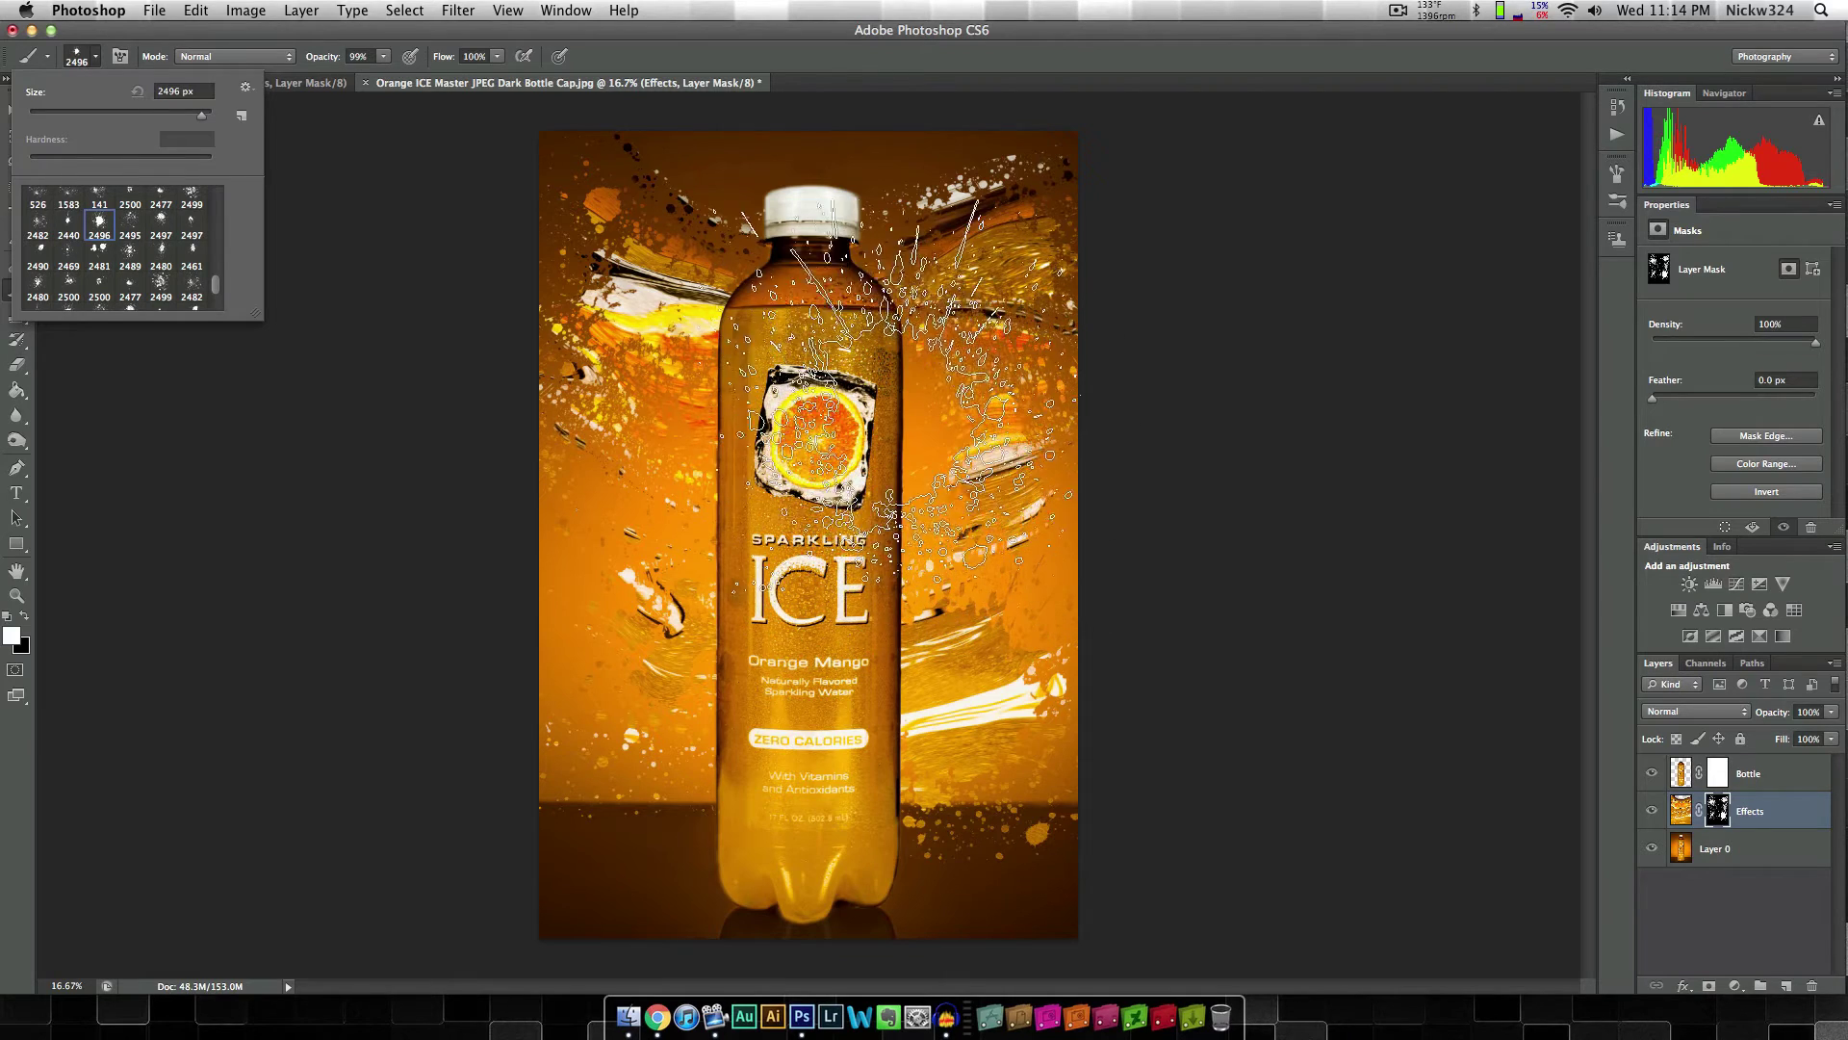
{"action": "scroll", "coordinate": [66, 205], "scroll_direction": "up", "scroll_amount": 2}
{"action": "left_click", "coordinate": [99, 224]}
{"action": "left_click", "coordinate": [161, 258]}
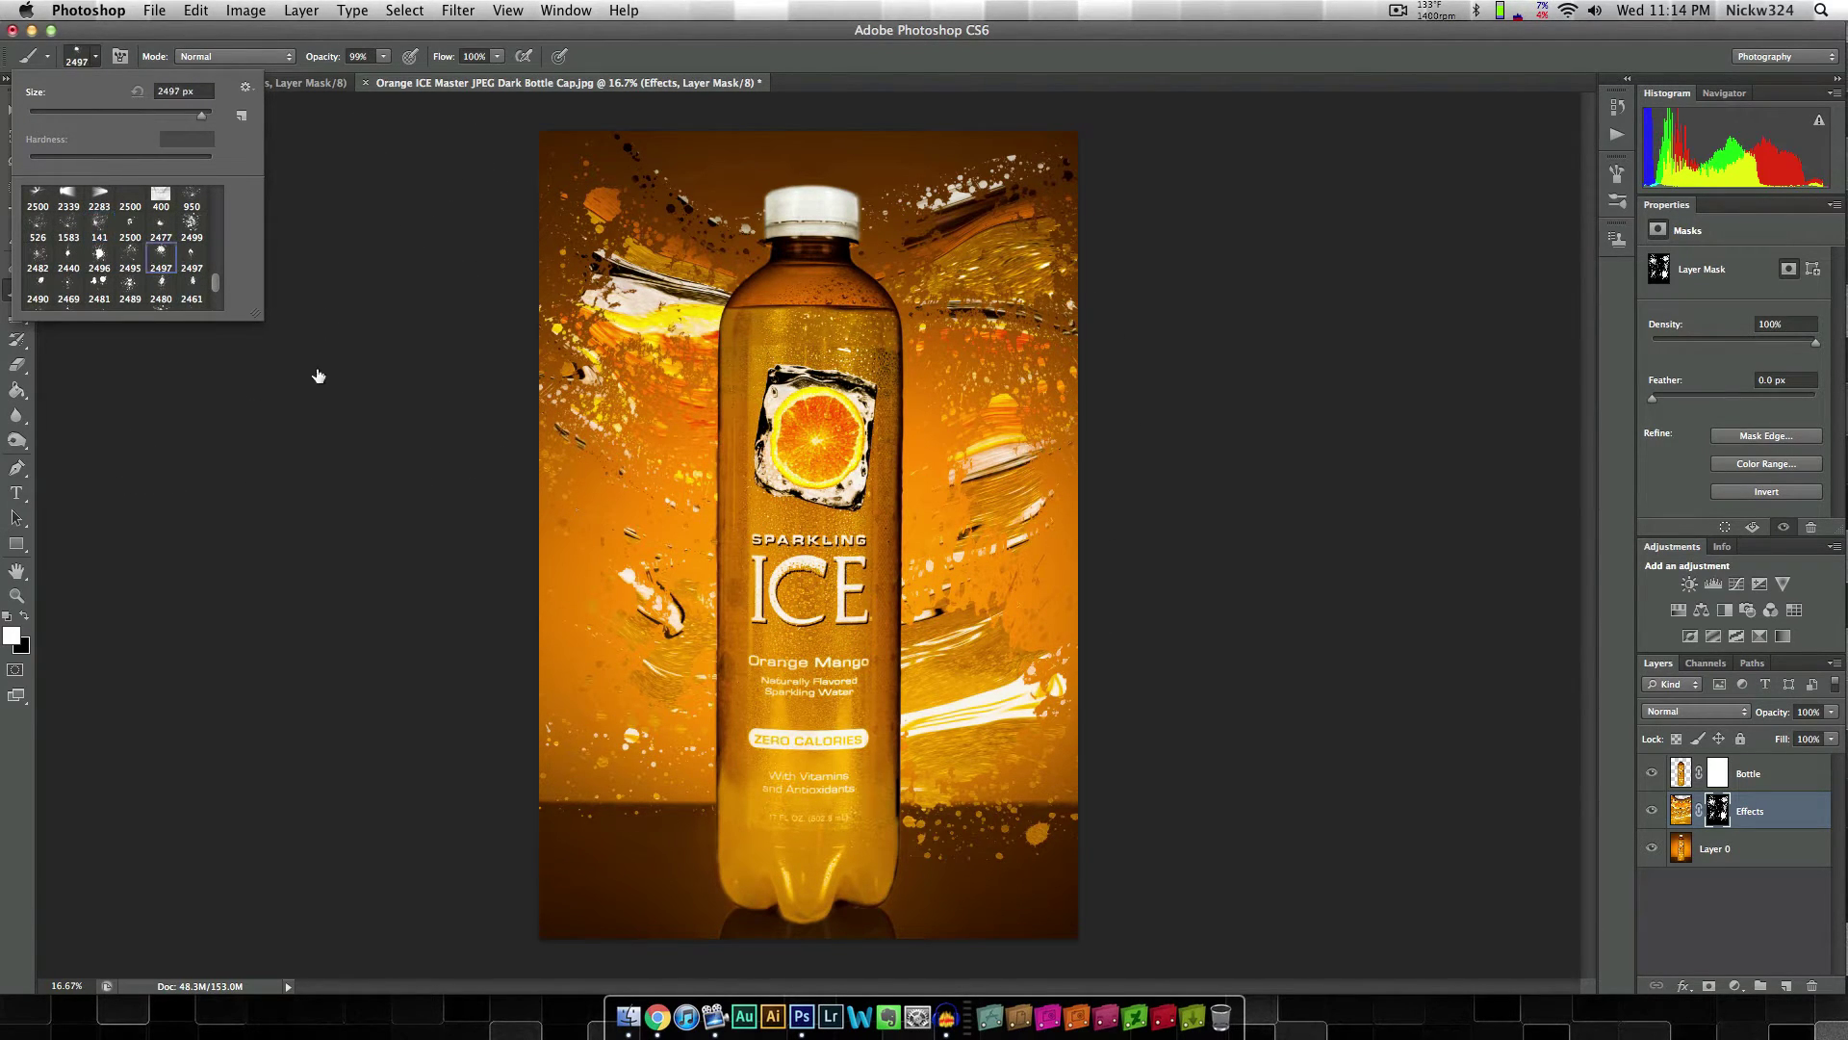
{"action": "key", "text": "Return"}
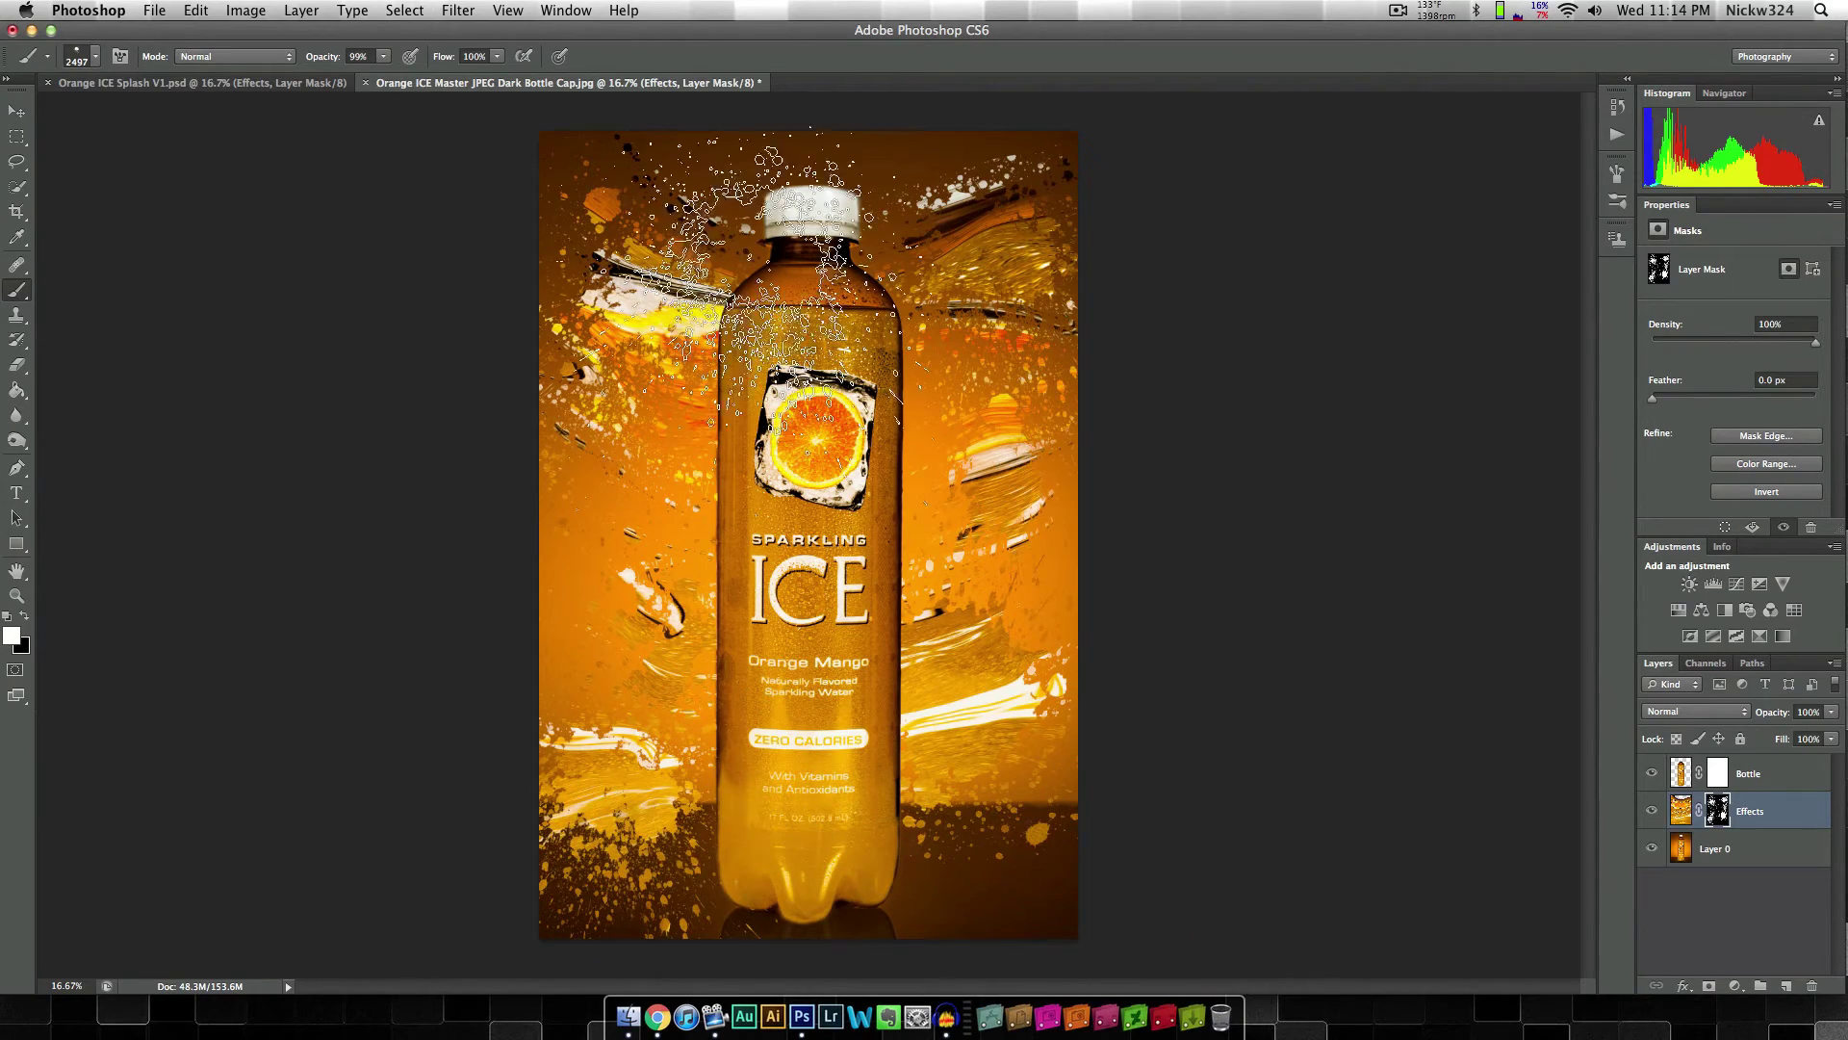
Step: Switch to the 2499 px splatter brush, fill in texture on the bottle's left side, and undo the last dab
{"action": "left_click", "coordinate": [95, 56]}
{"action": "left_click", "coordinate": [191, 225]}
{"action": "key", "text": "Return"}
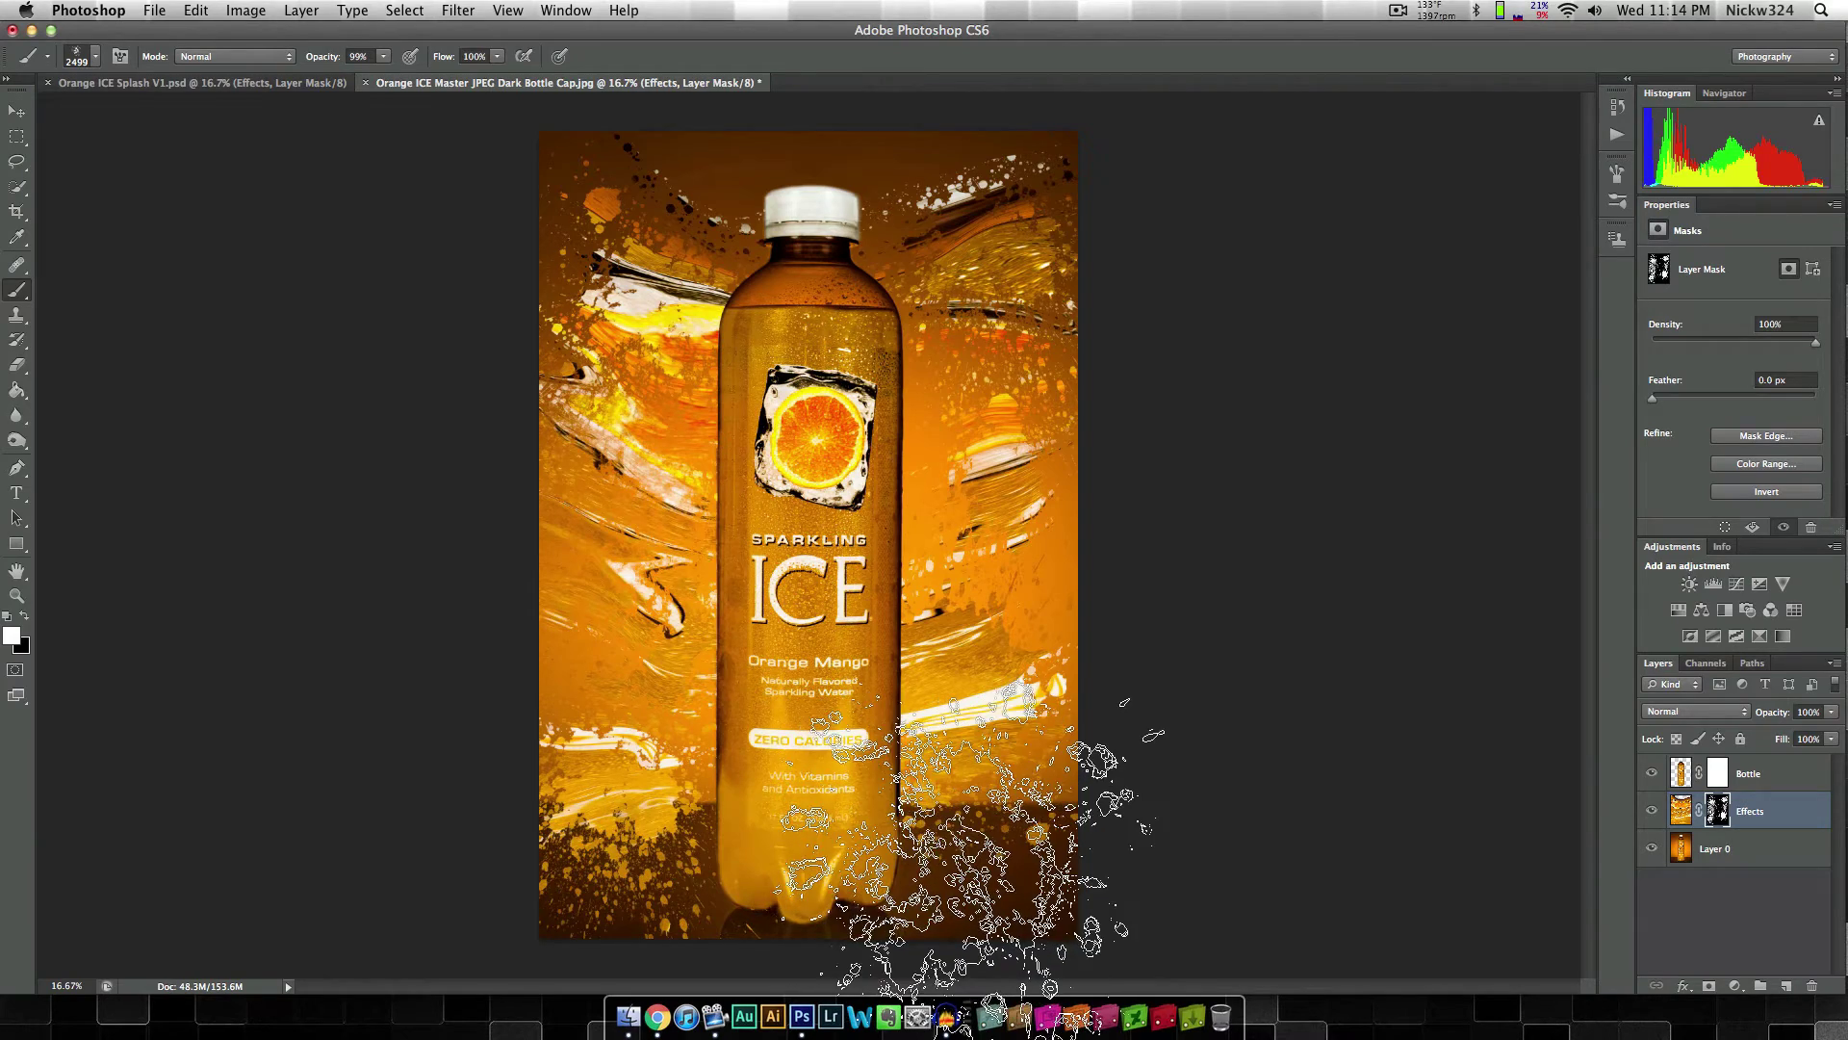
{"action": "key", "text": "super+z"}
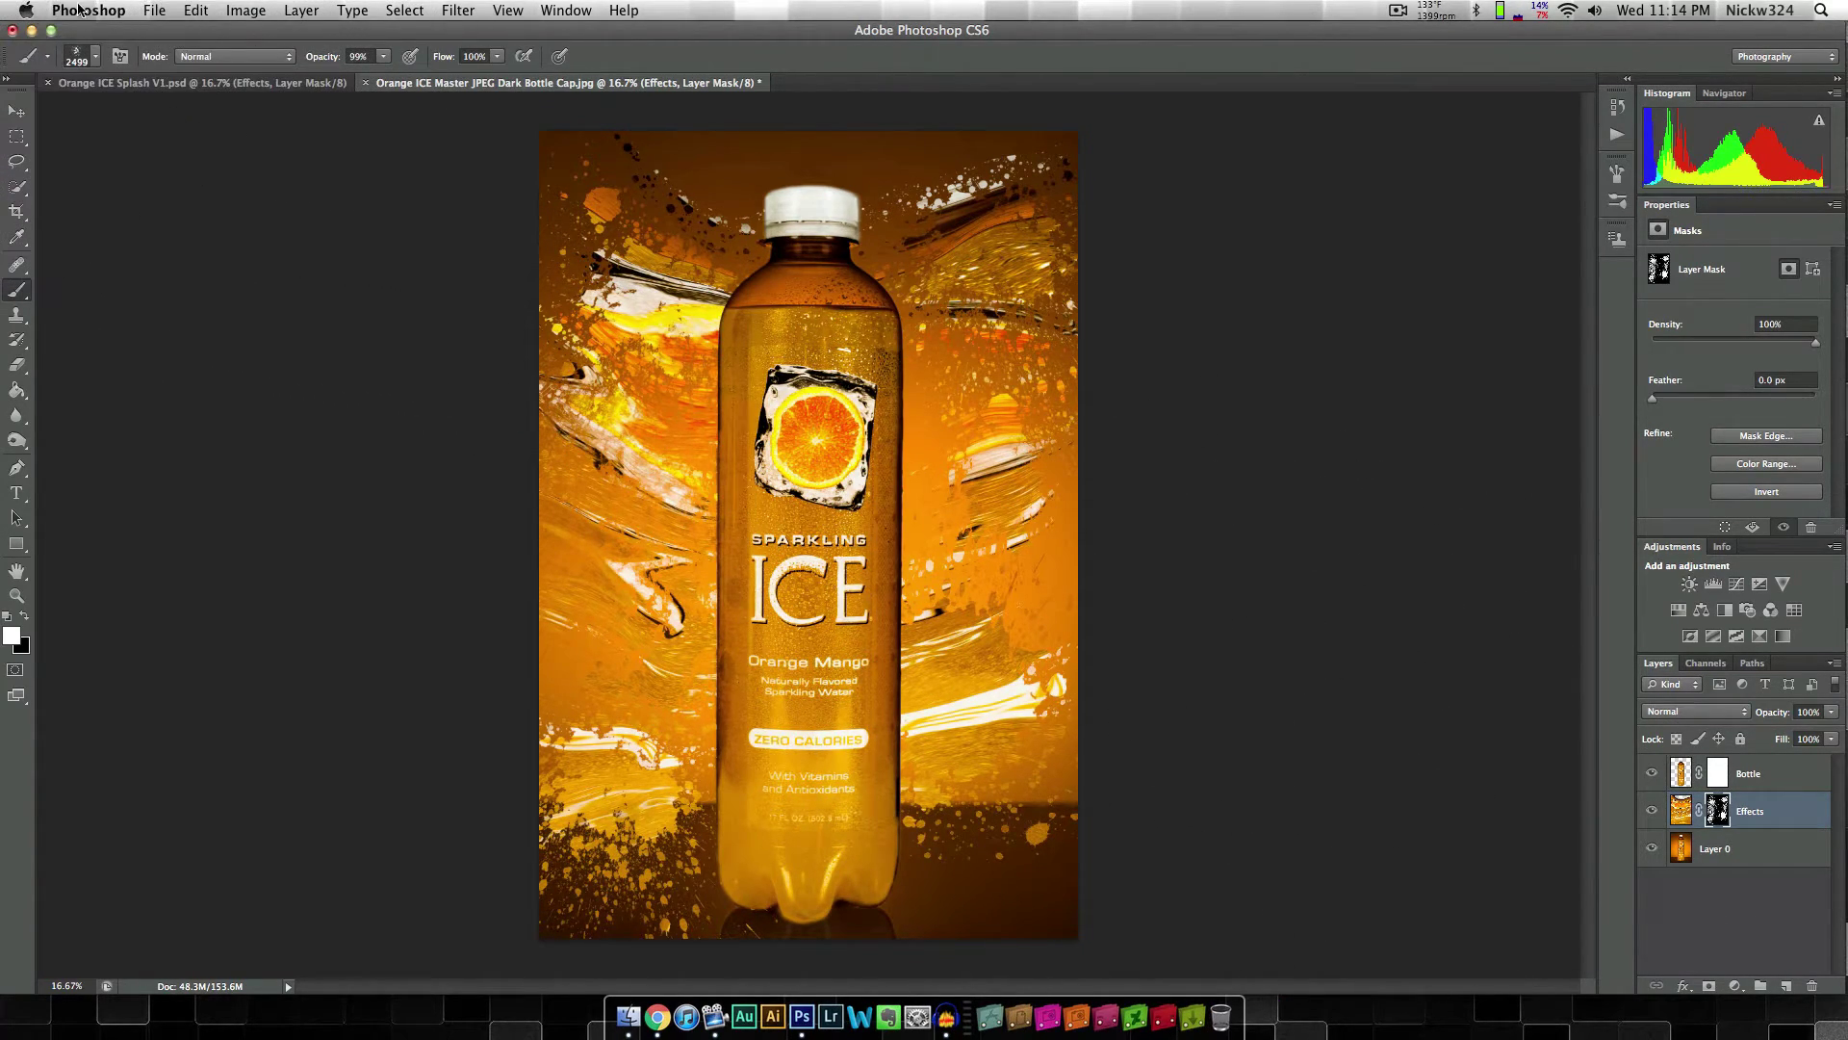
Step: Reveal splatters beside the bottle's lower right and beside the orange slice with another 2497 px splatter brush
{"action": "left_click", "coordinate": [96, 57]}
{"action": "left_click", "coordinate": [190, 258]}
{"action": "left_click", "coordinate": [1016, 889]}
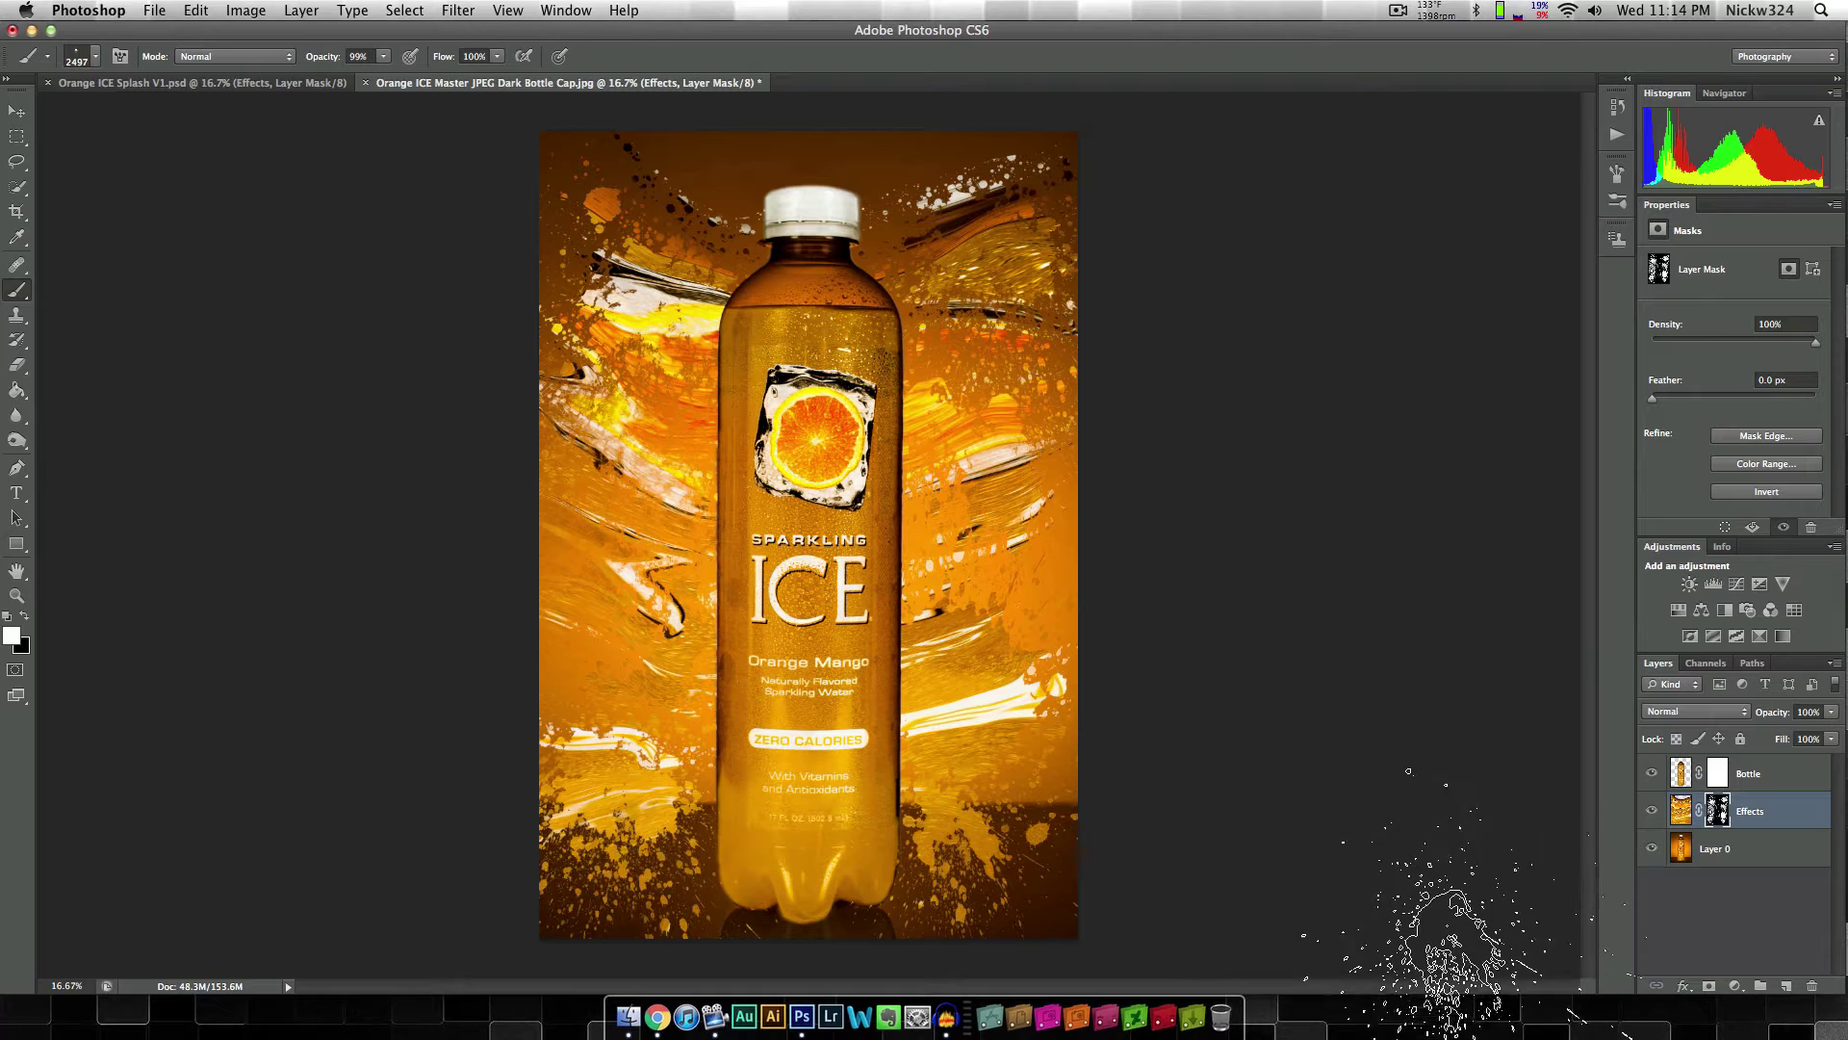
{"action": "left_click", "coordinate": [991, 385]}
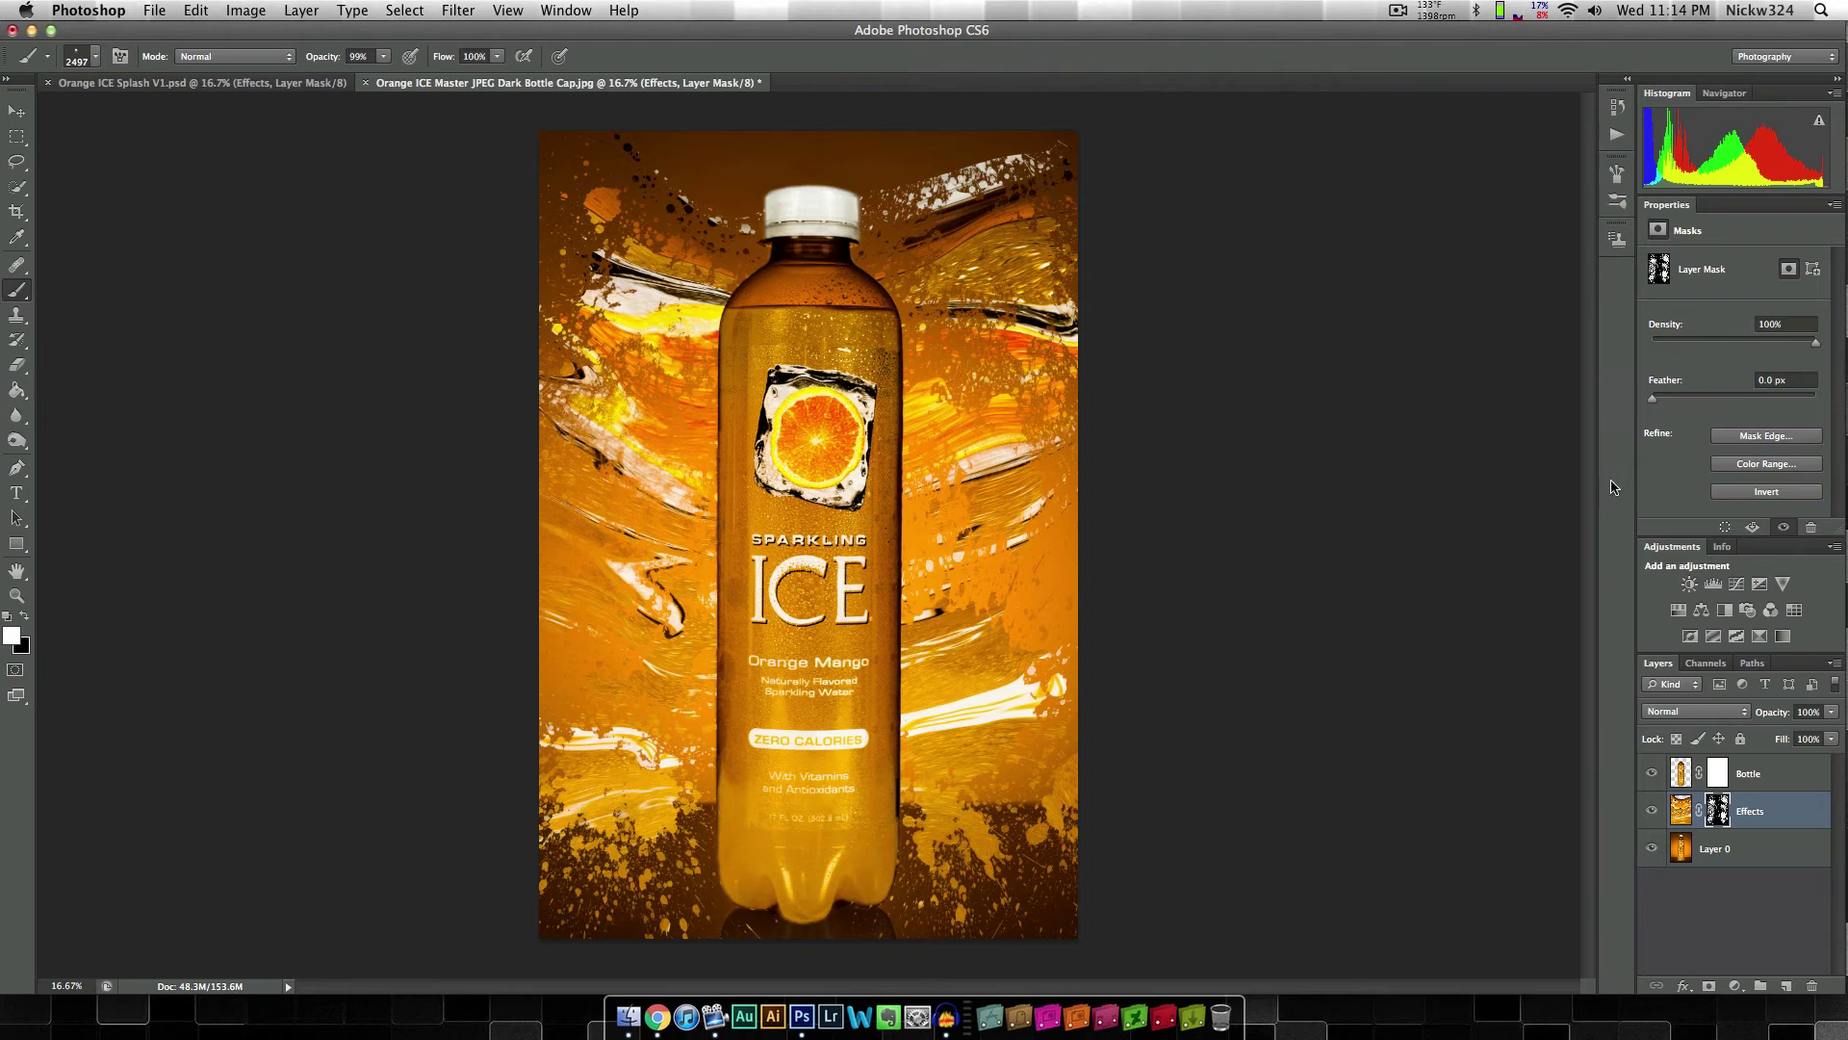
Step: Try hiding parts of the bottle's label and orange slice with black splatter dabs on the Bottle layer mask
{"action": "left_click", "coordinate": [1781, 790]}
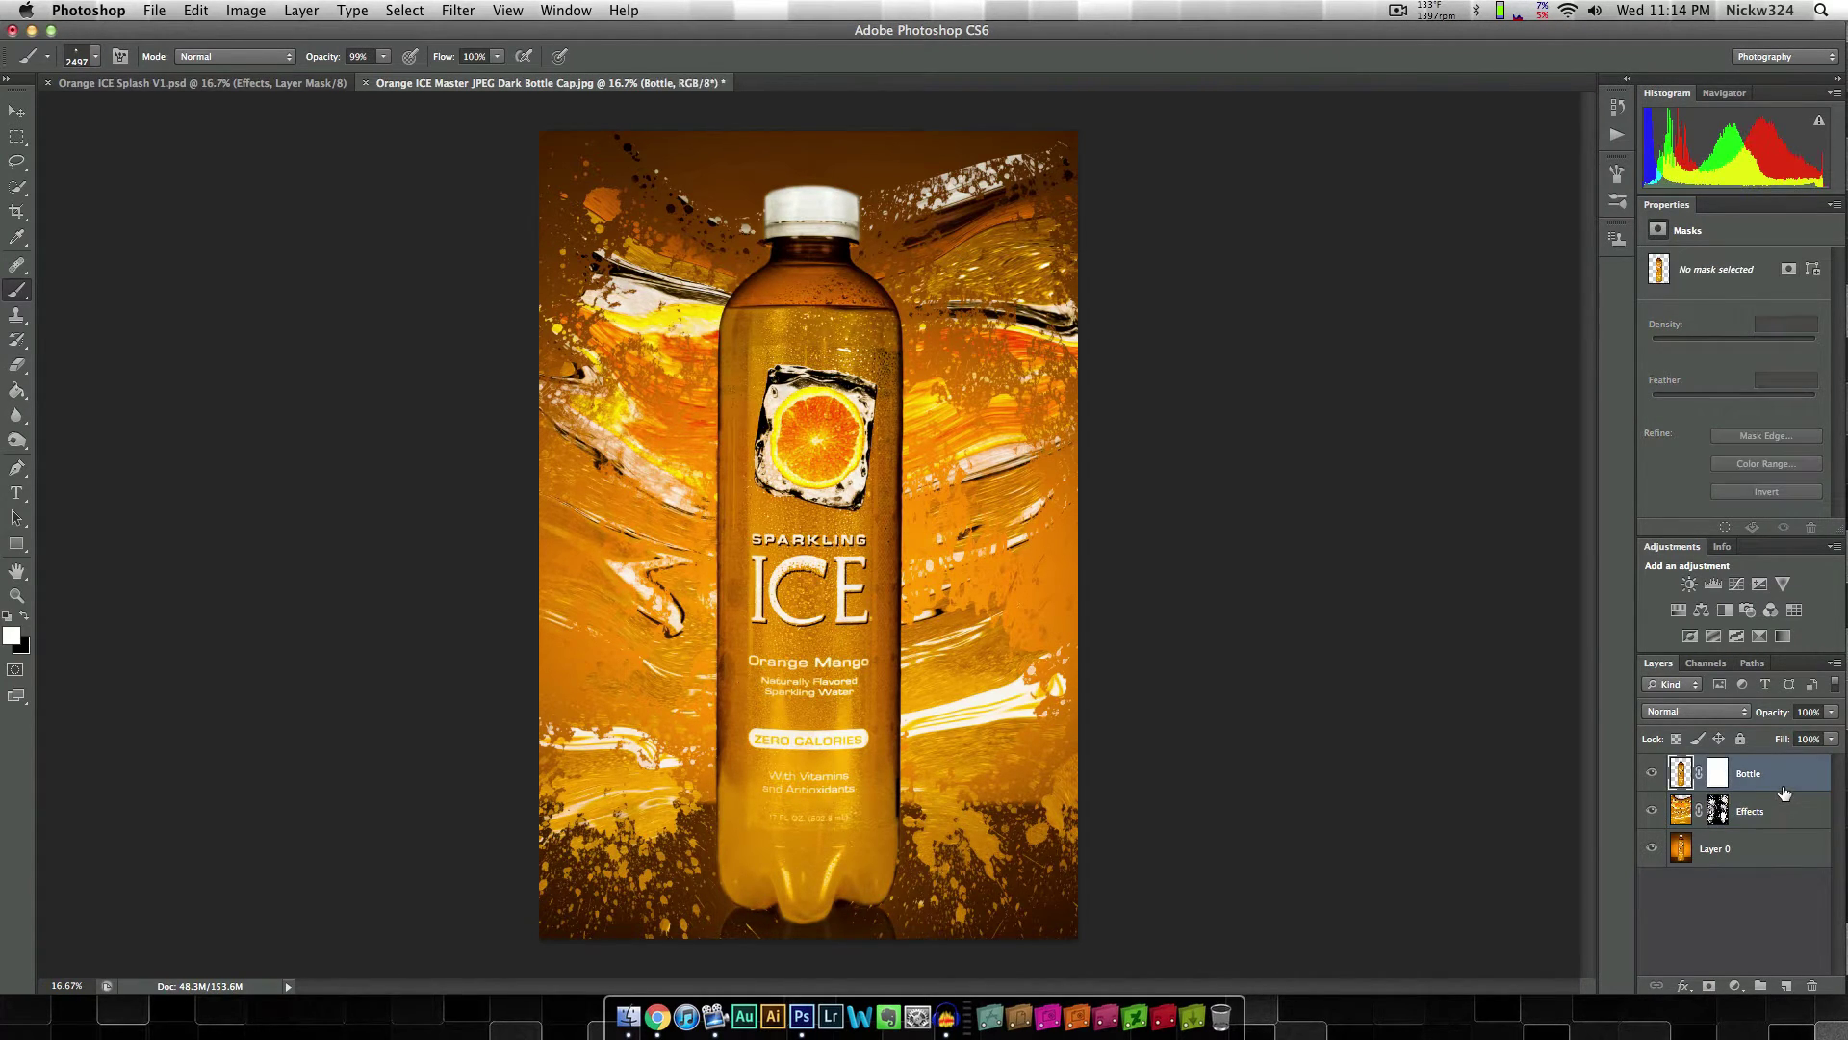
{"action": "left_click", "coordinate": [1718, 774]}
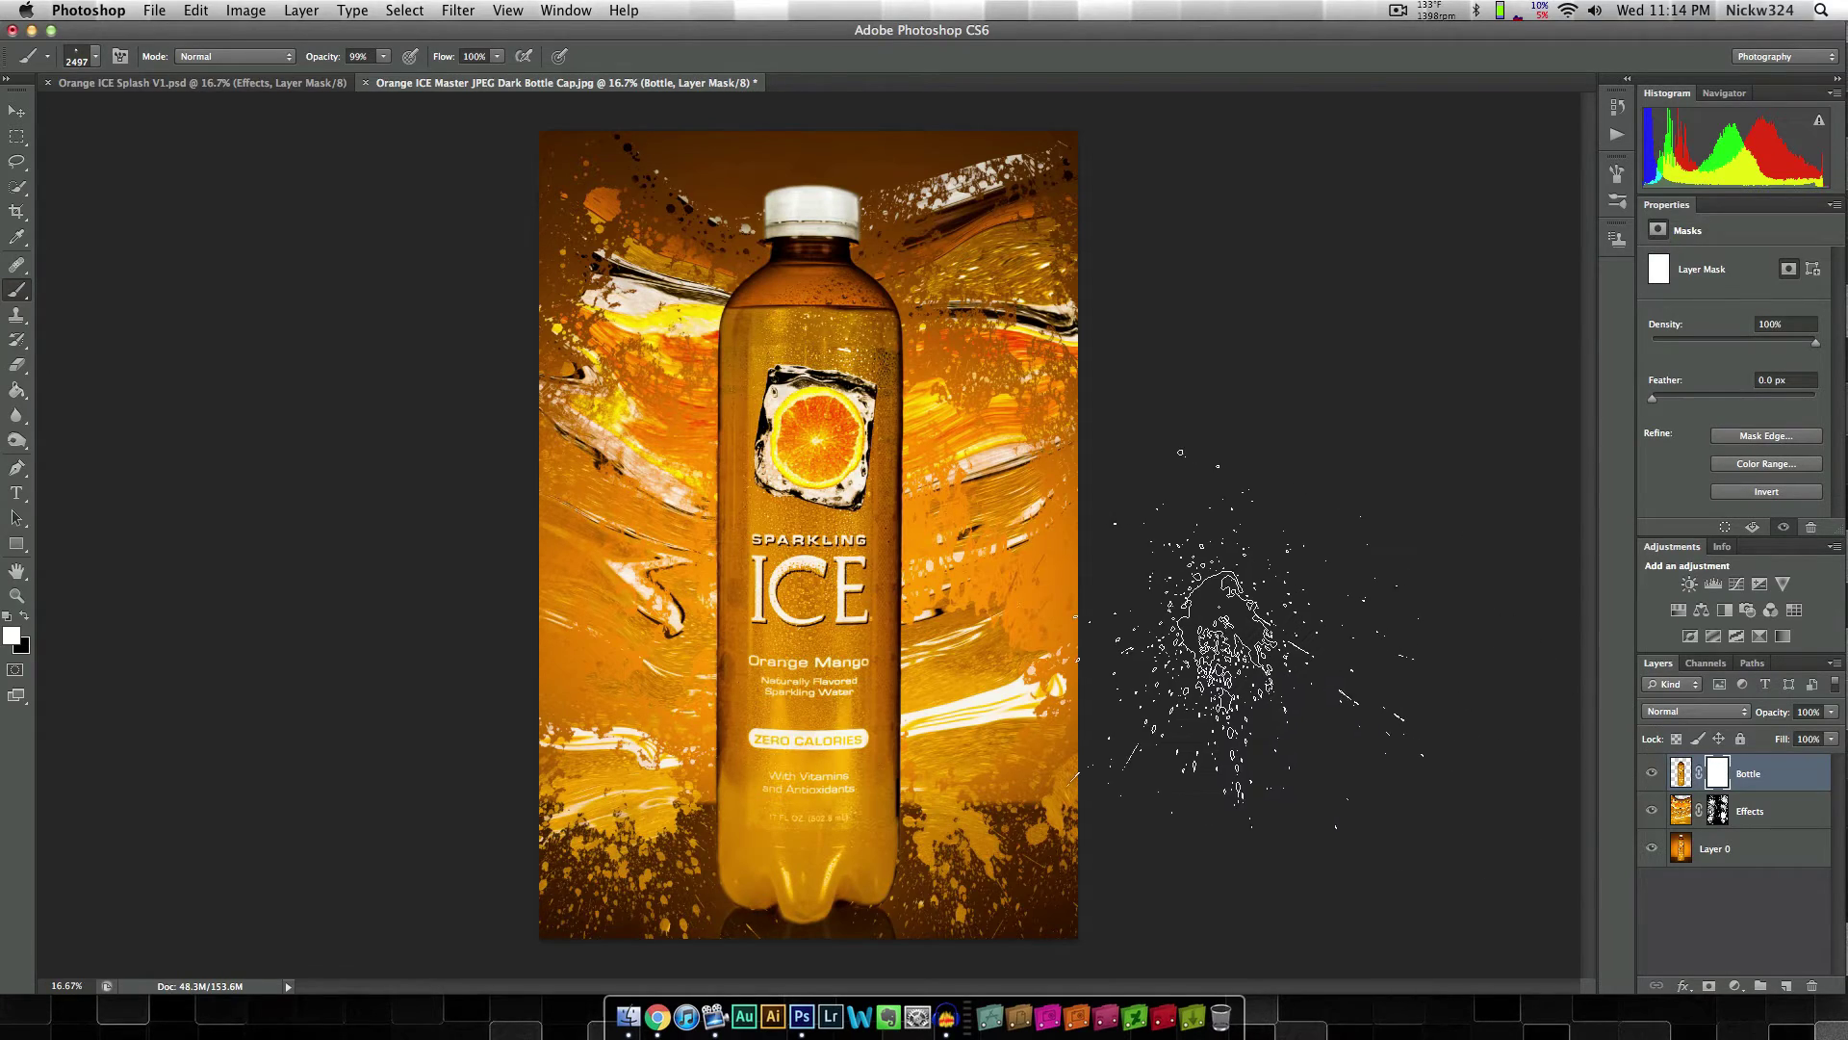
{"action": "key", "text": "x"}
{"action": "left_click", "coordinate": [823, 587]}
{"action": "left_click", "coordinate": [818, 404]}
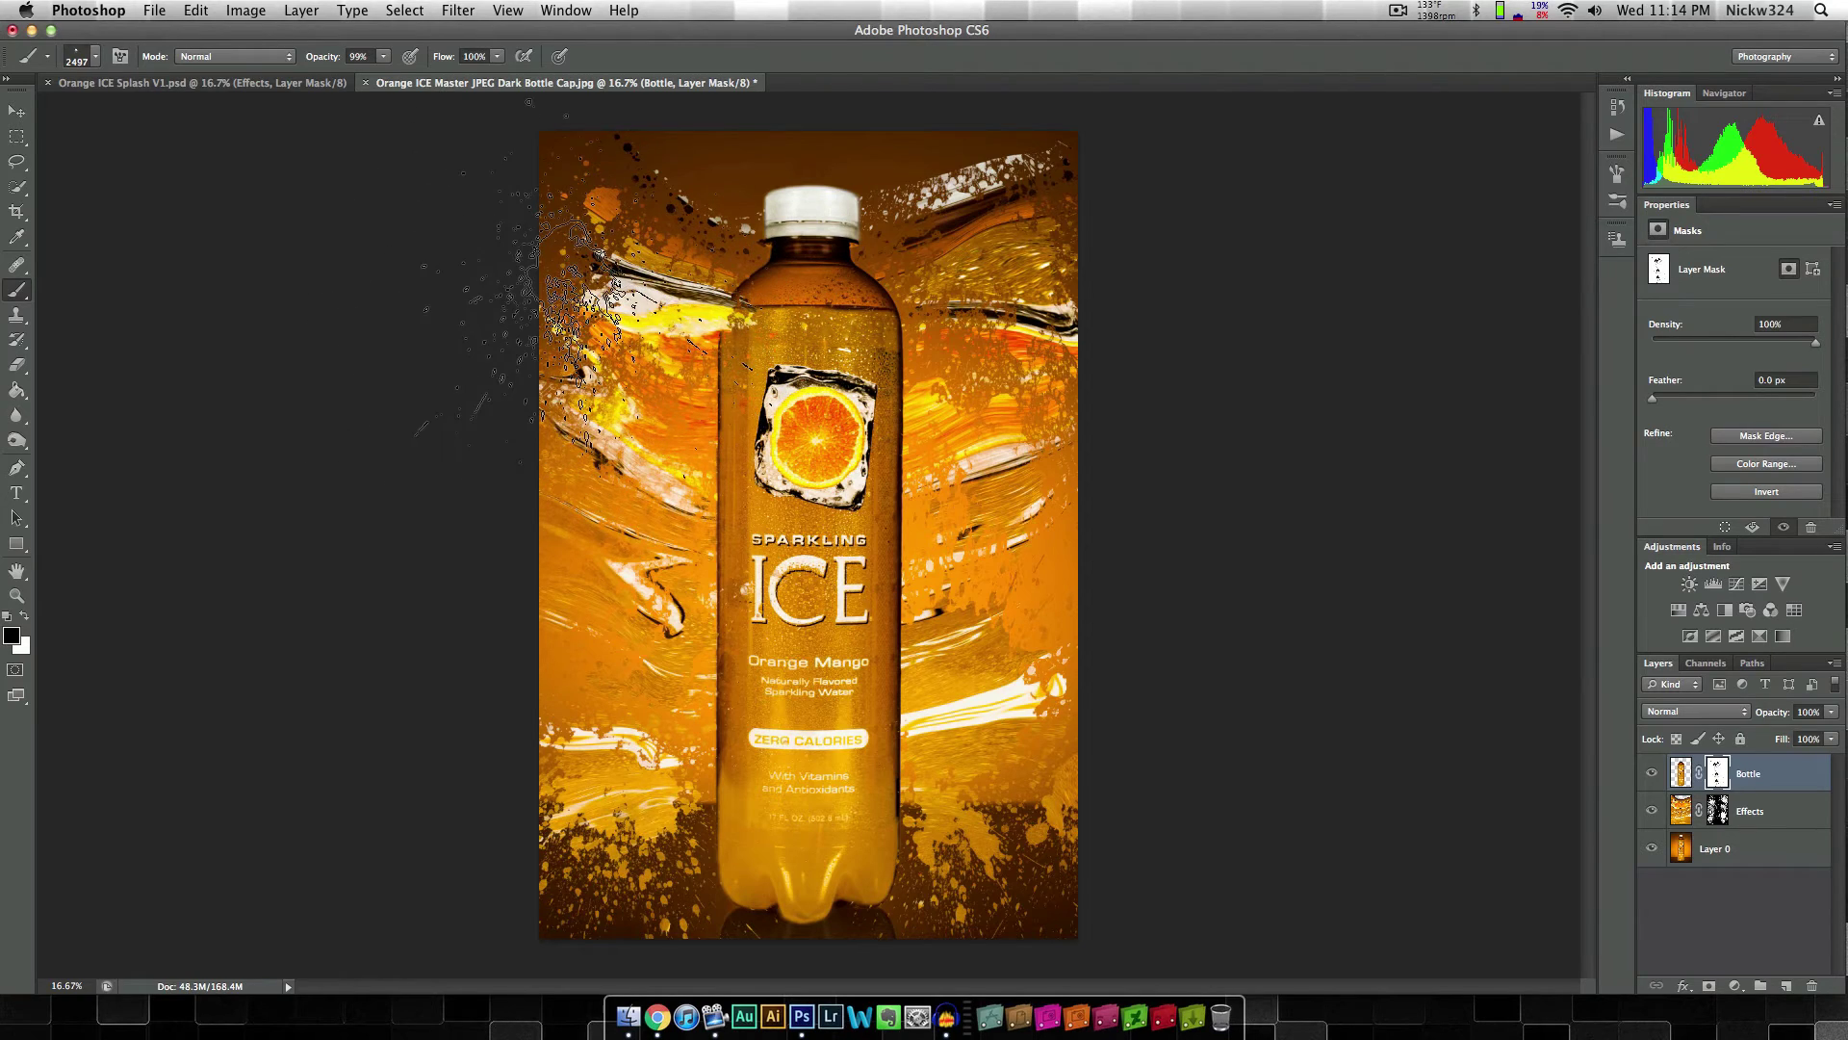
Step: Paint the Bottle layer mask back to white with a large round brush to restore the whole bottle
{"action": "left_click", "coordinate": [88, 64]}
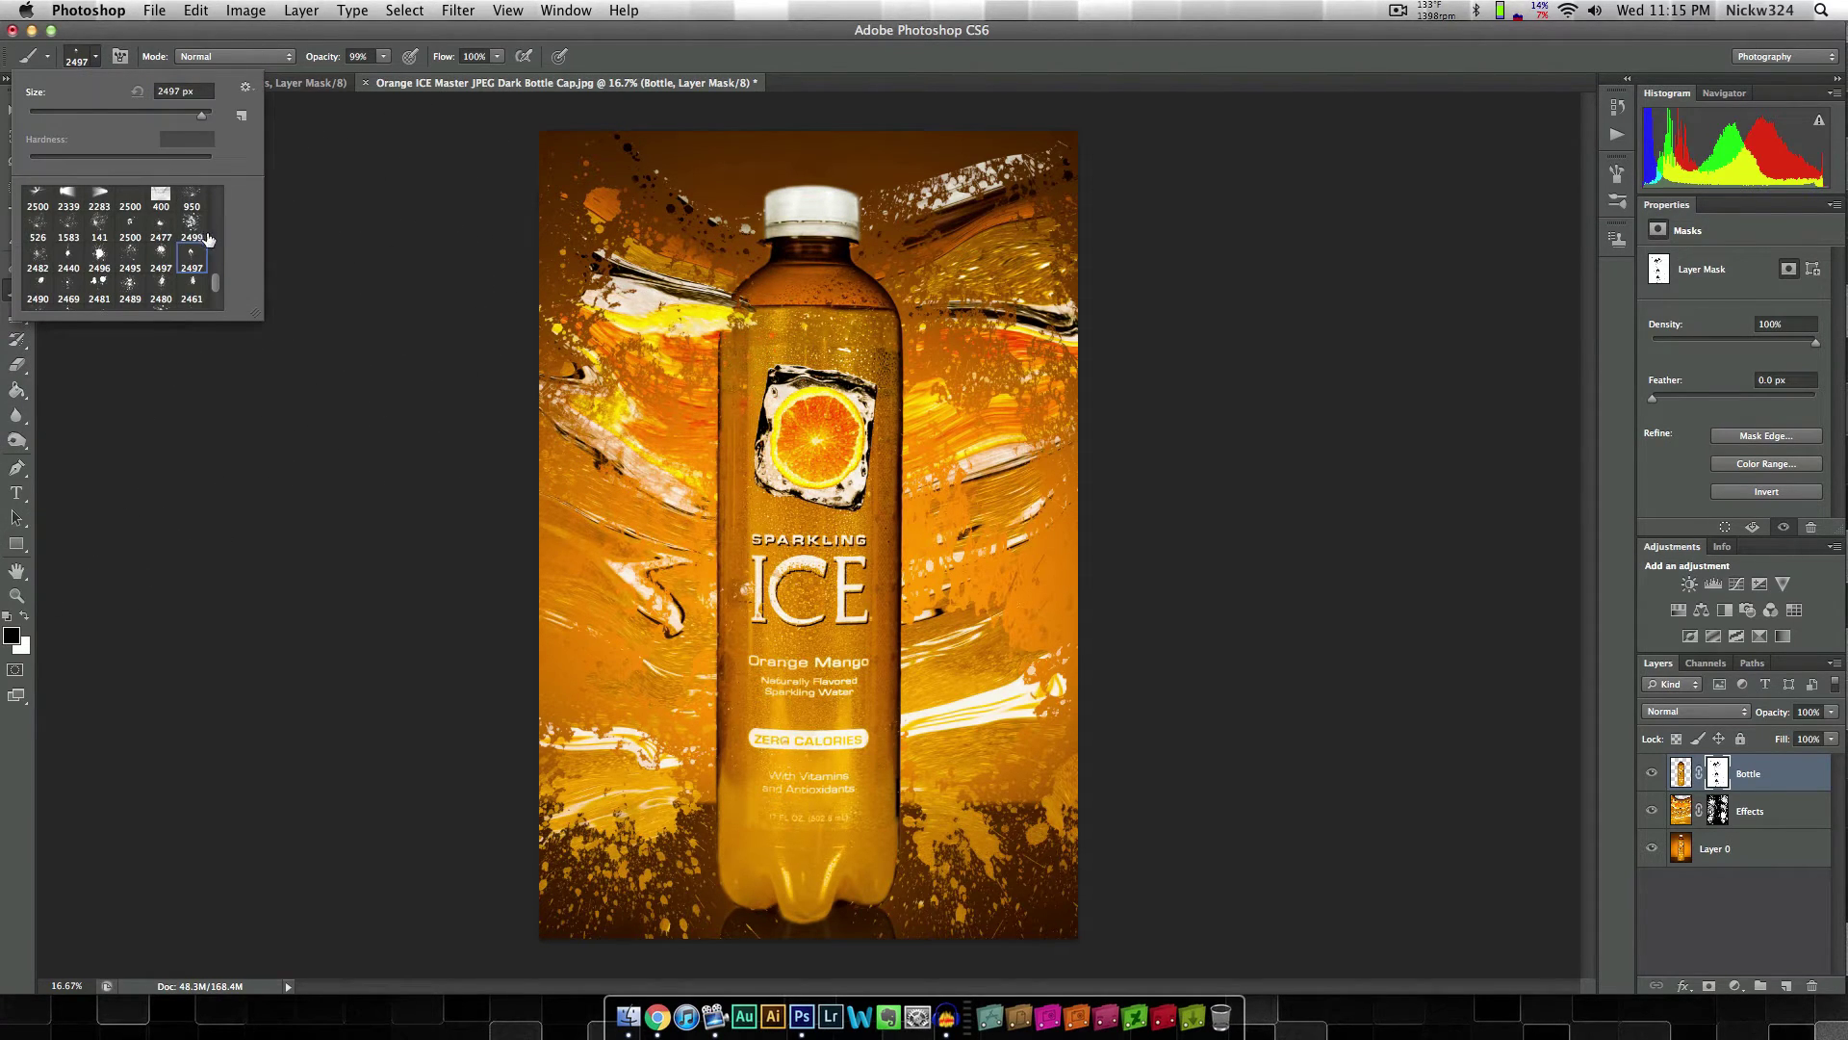
{"action": "scroll", "coordinate": [217, 214], "scroll_direction": "up", "scroll_amount": 1}
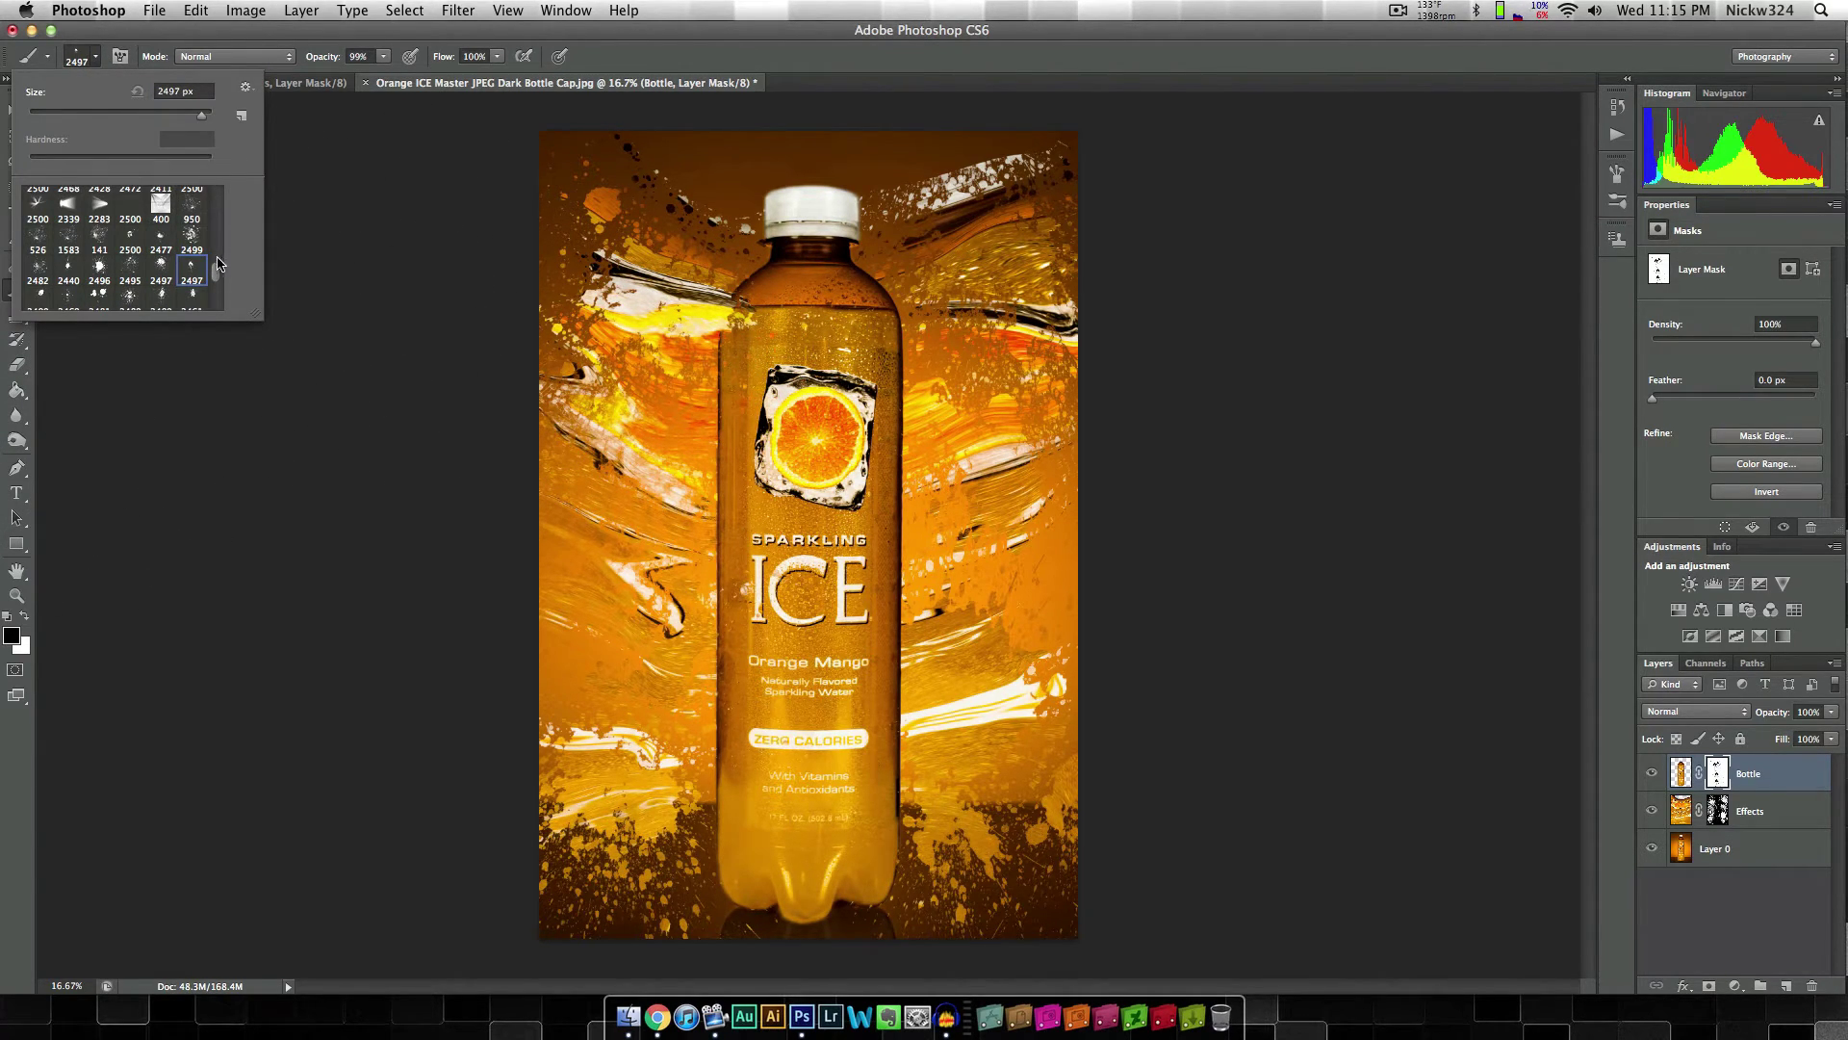
{"action": "scroll", "coordinate": [220, 239], "scroll_direction": "up", "scroll_amount": 5}
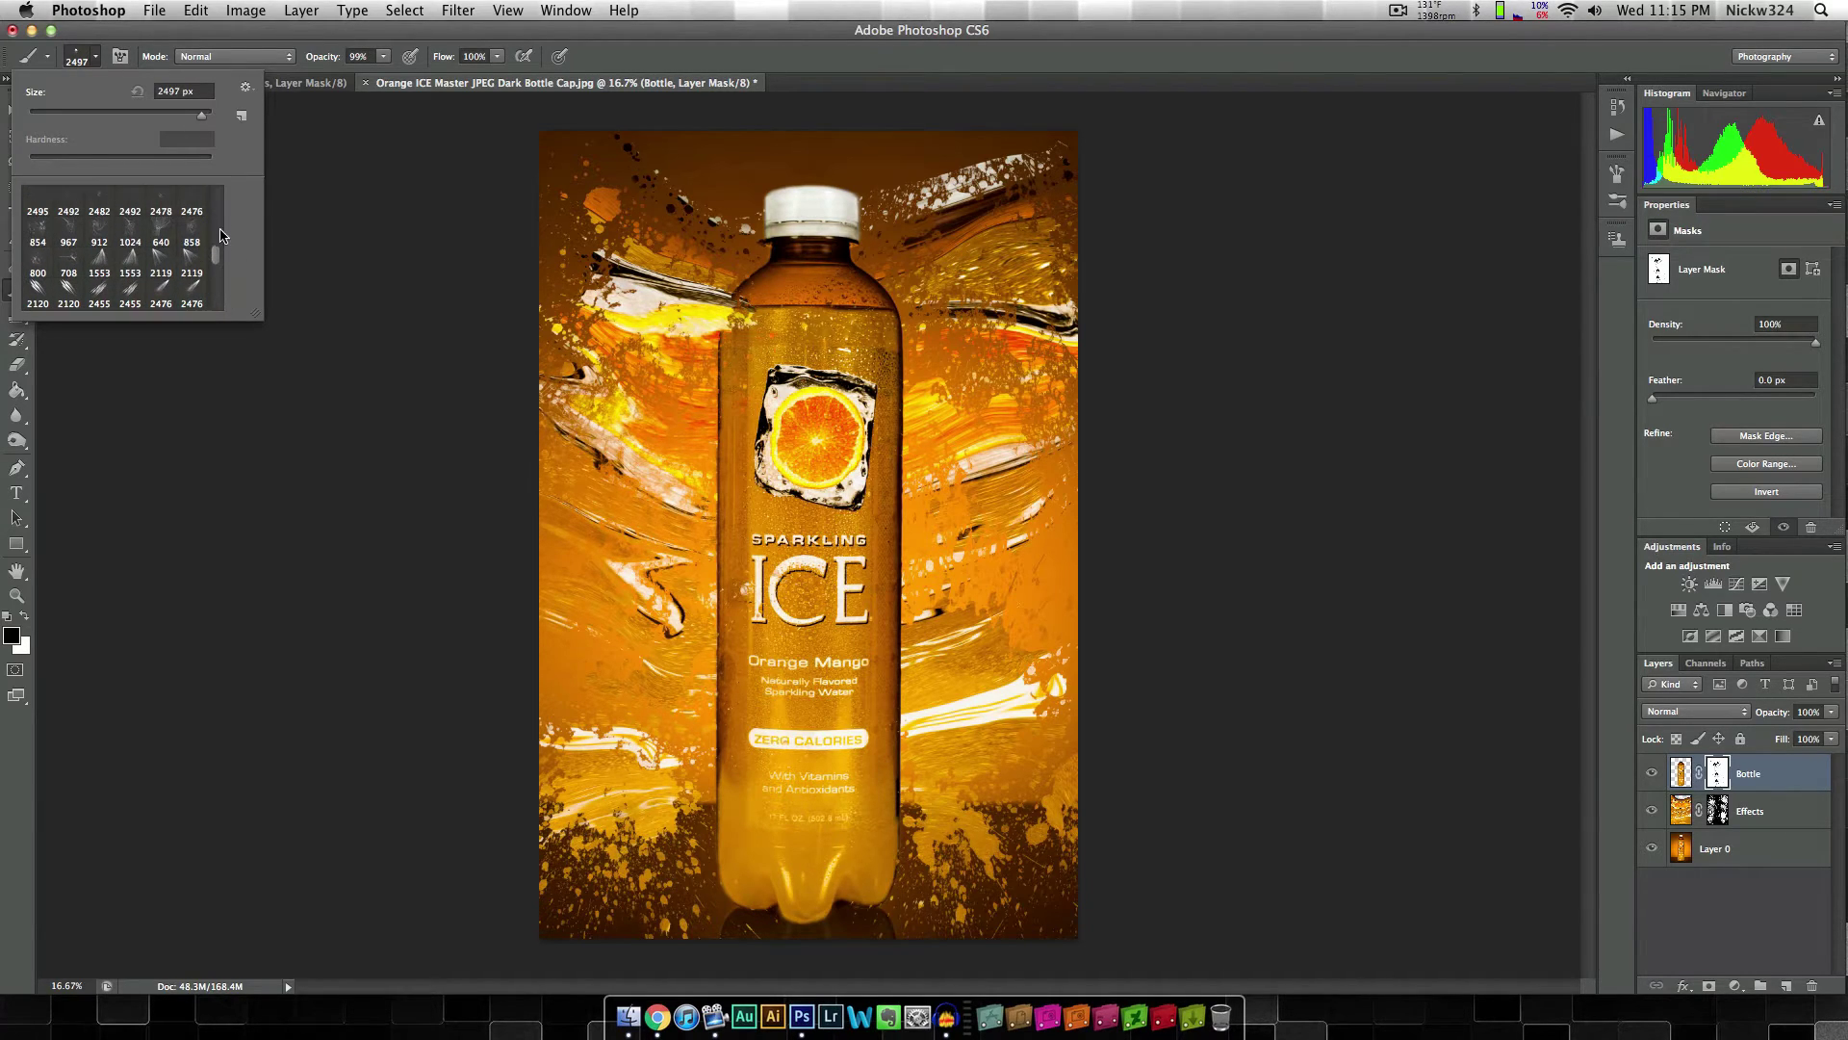
{"action": "scroll", "coordinate": [219, 262], "scroll_direction": "up", "scroll_amount": 10}
{"action": "left_click", "coordinate": [99, 202]}
{"action": "key", "text": "Return"}
{"action": "key", "text": "x"}
{"action": "mouse_move", "coordinate": [737, 320]}
{"action": "left_mouse_down"}
{"action": "mouse_move", "coordinate": [794, 279]}
{"action": "mouse_move", "coordinate": [775, 270]}
{"action": "mouse_move", "coordinate": [739, 319]}
{"action": "left_mouse_up"}
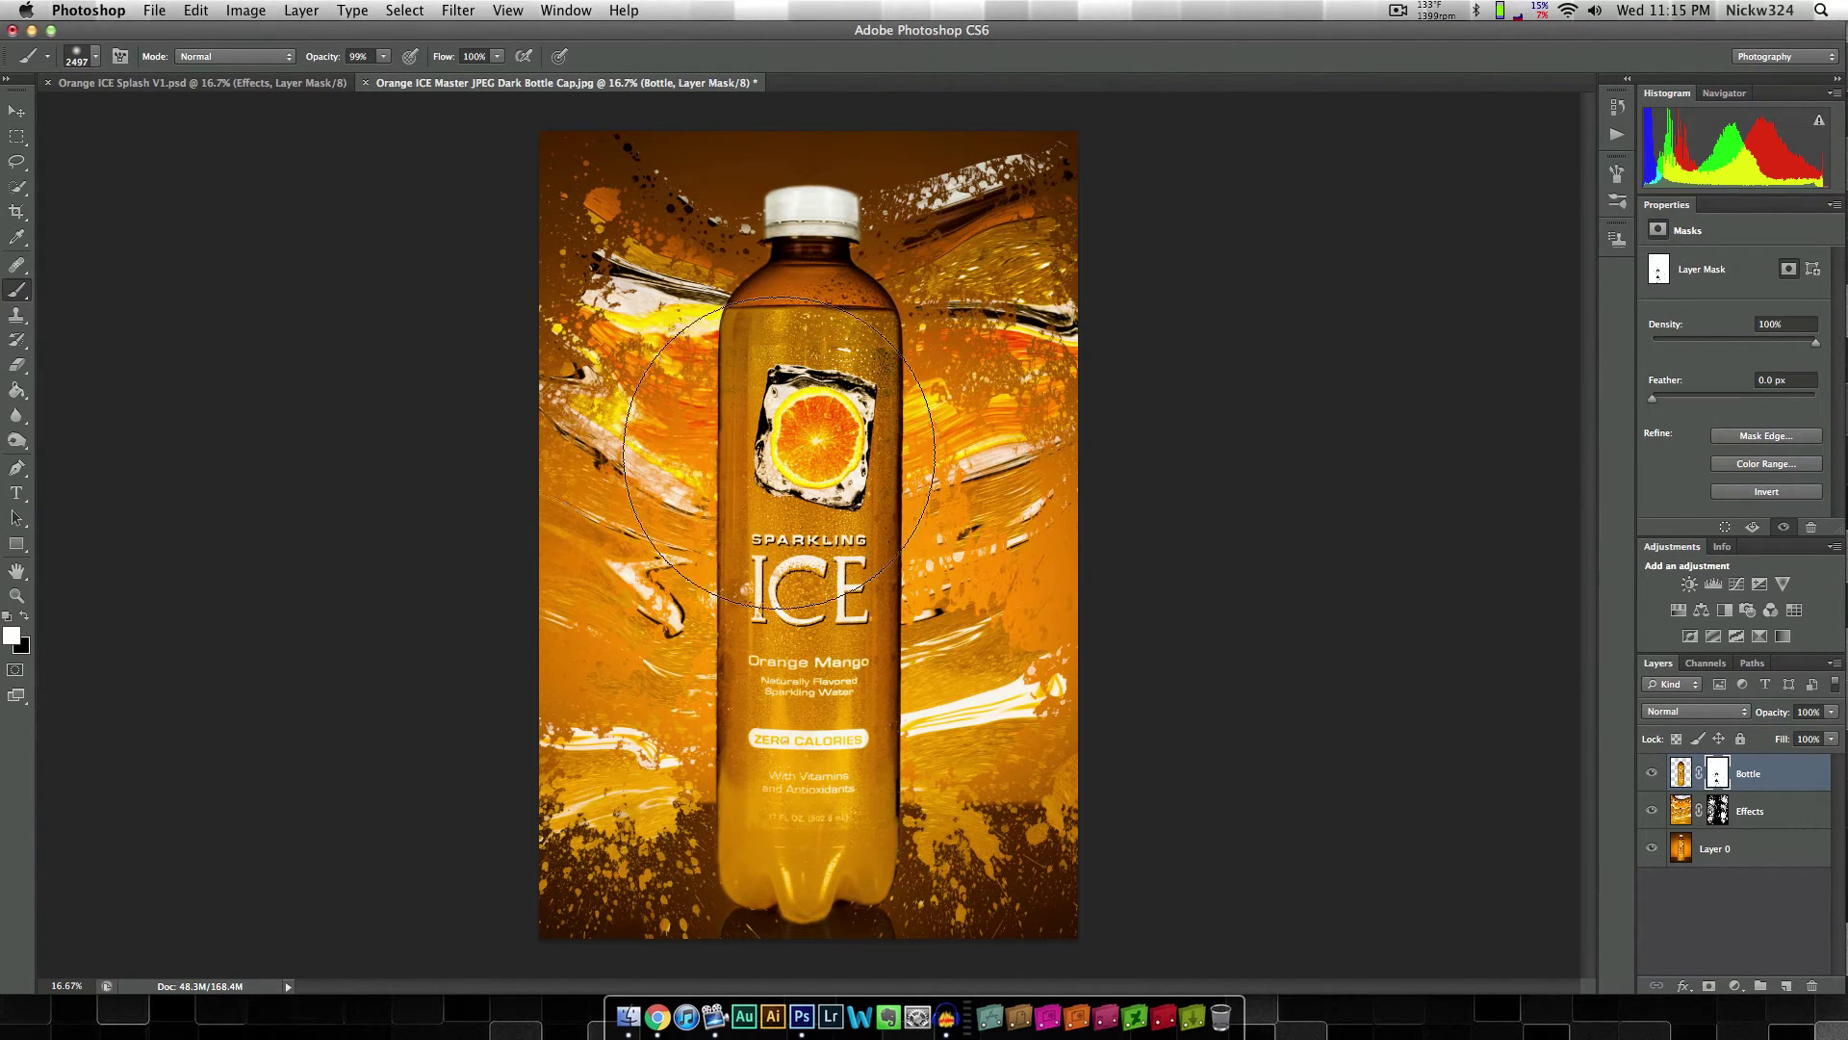
{"action": "left_click", "coordinate": [16, 113]}
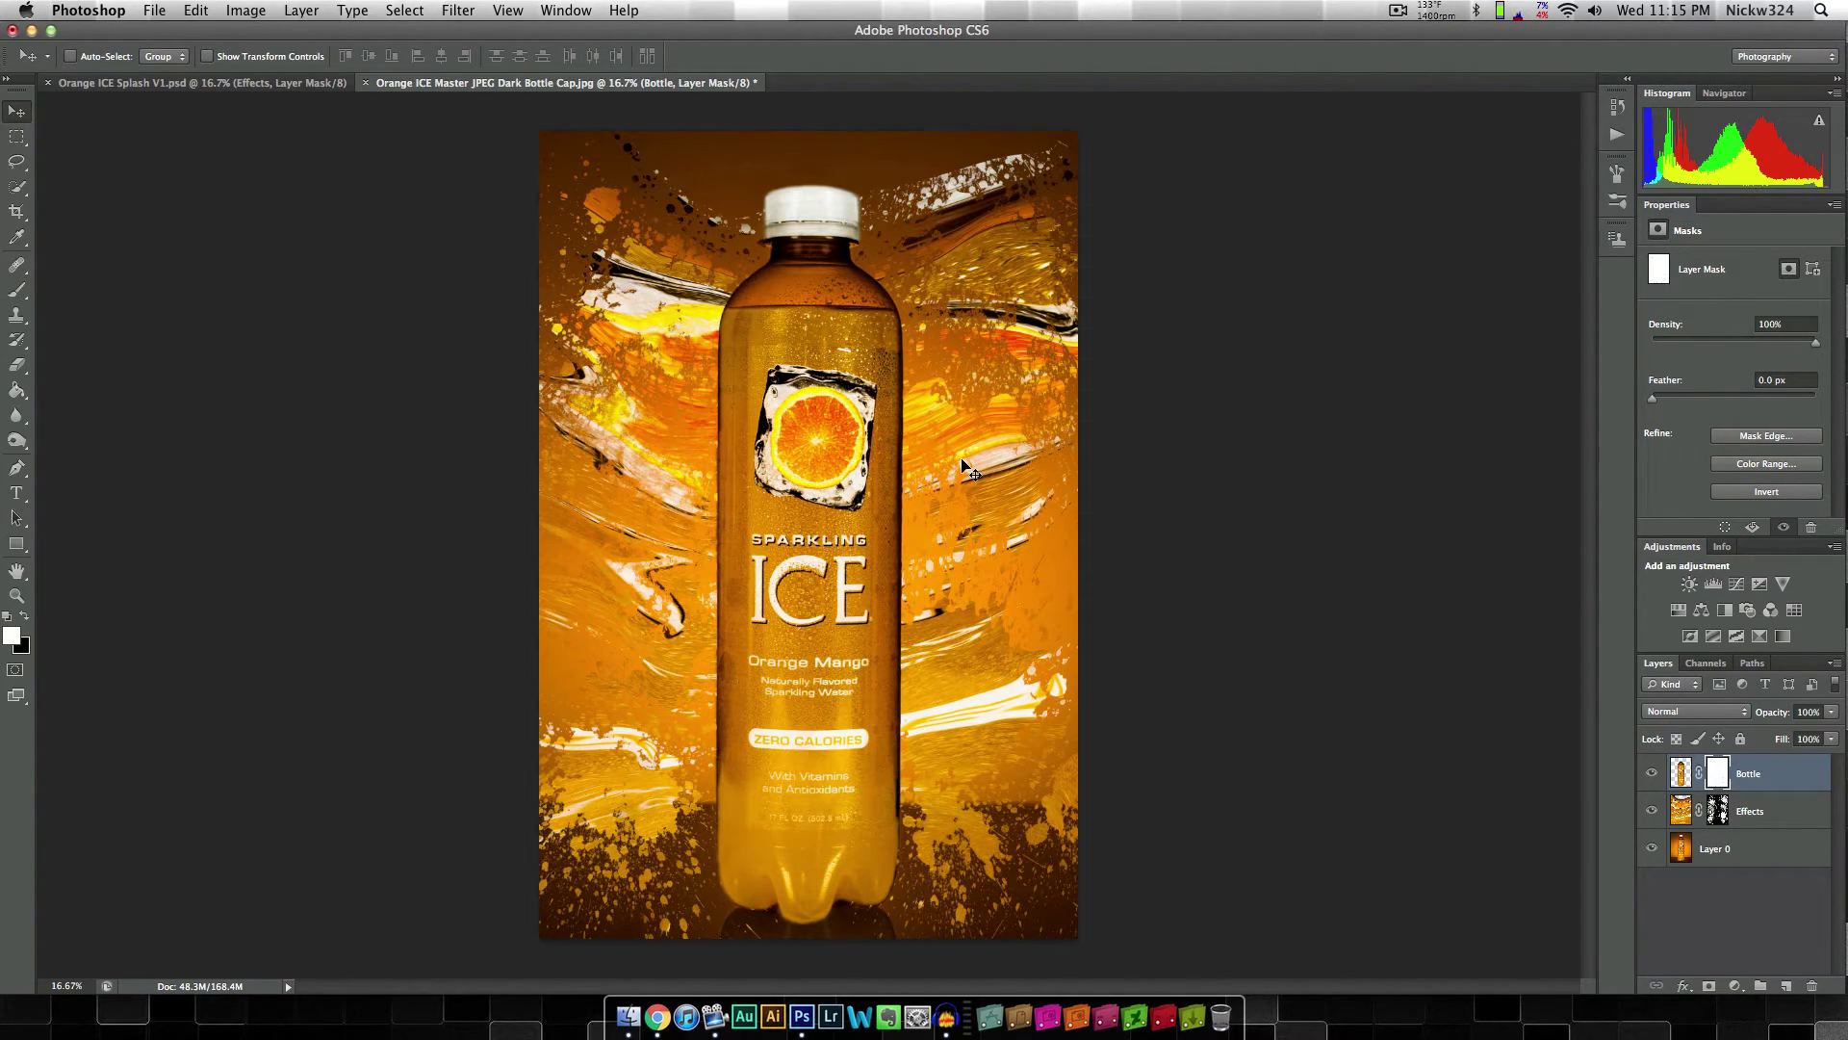
Step: Add a Levels adjustment clipped to the Effects layer and darken its midtones to about 0.60
{"action": "left_click", "coordinate": [1808, 814]}
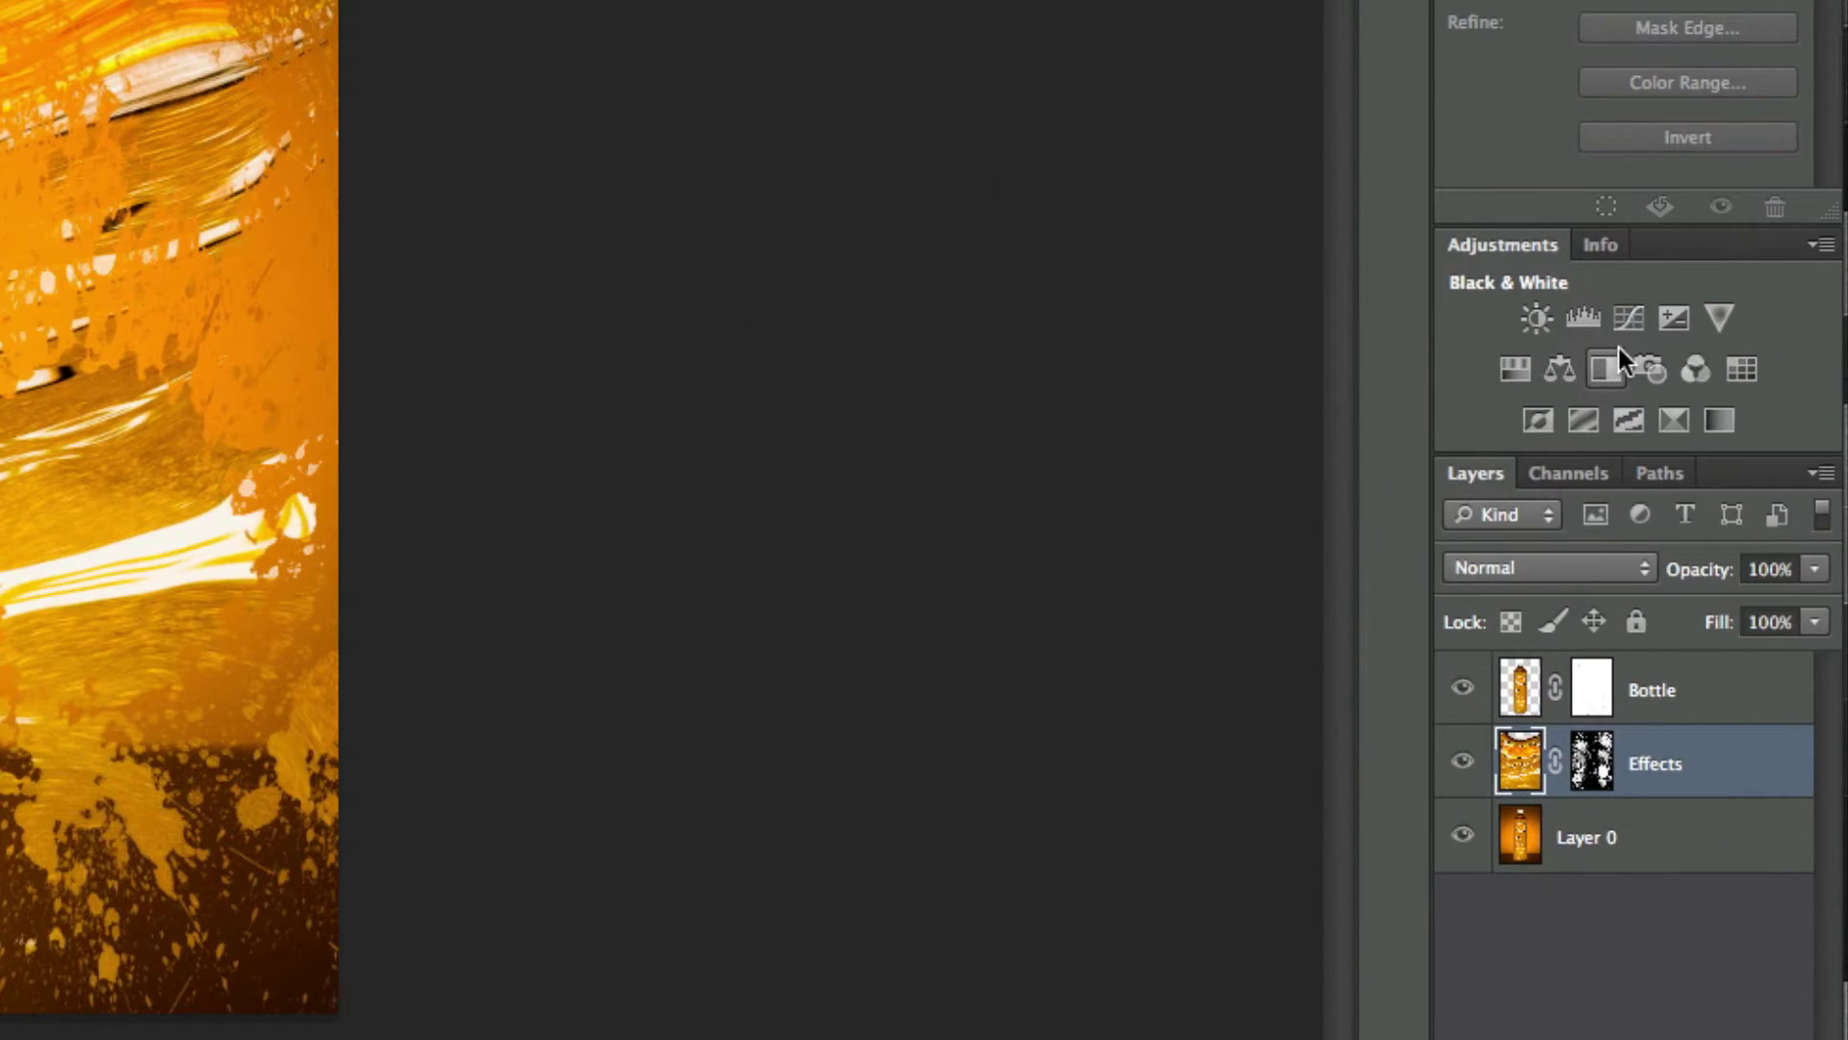
{"action": "left_click", "coordinate": [1580, 322]}
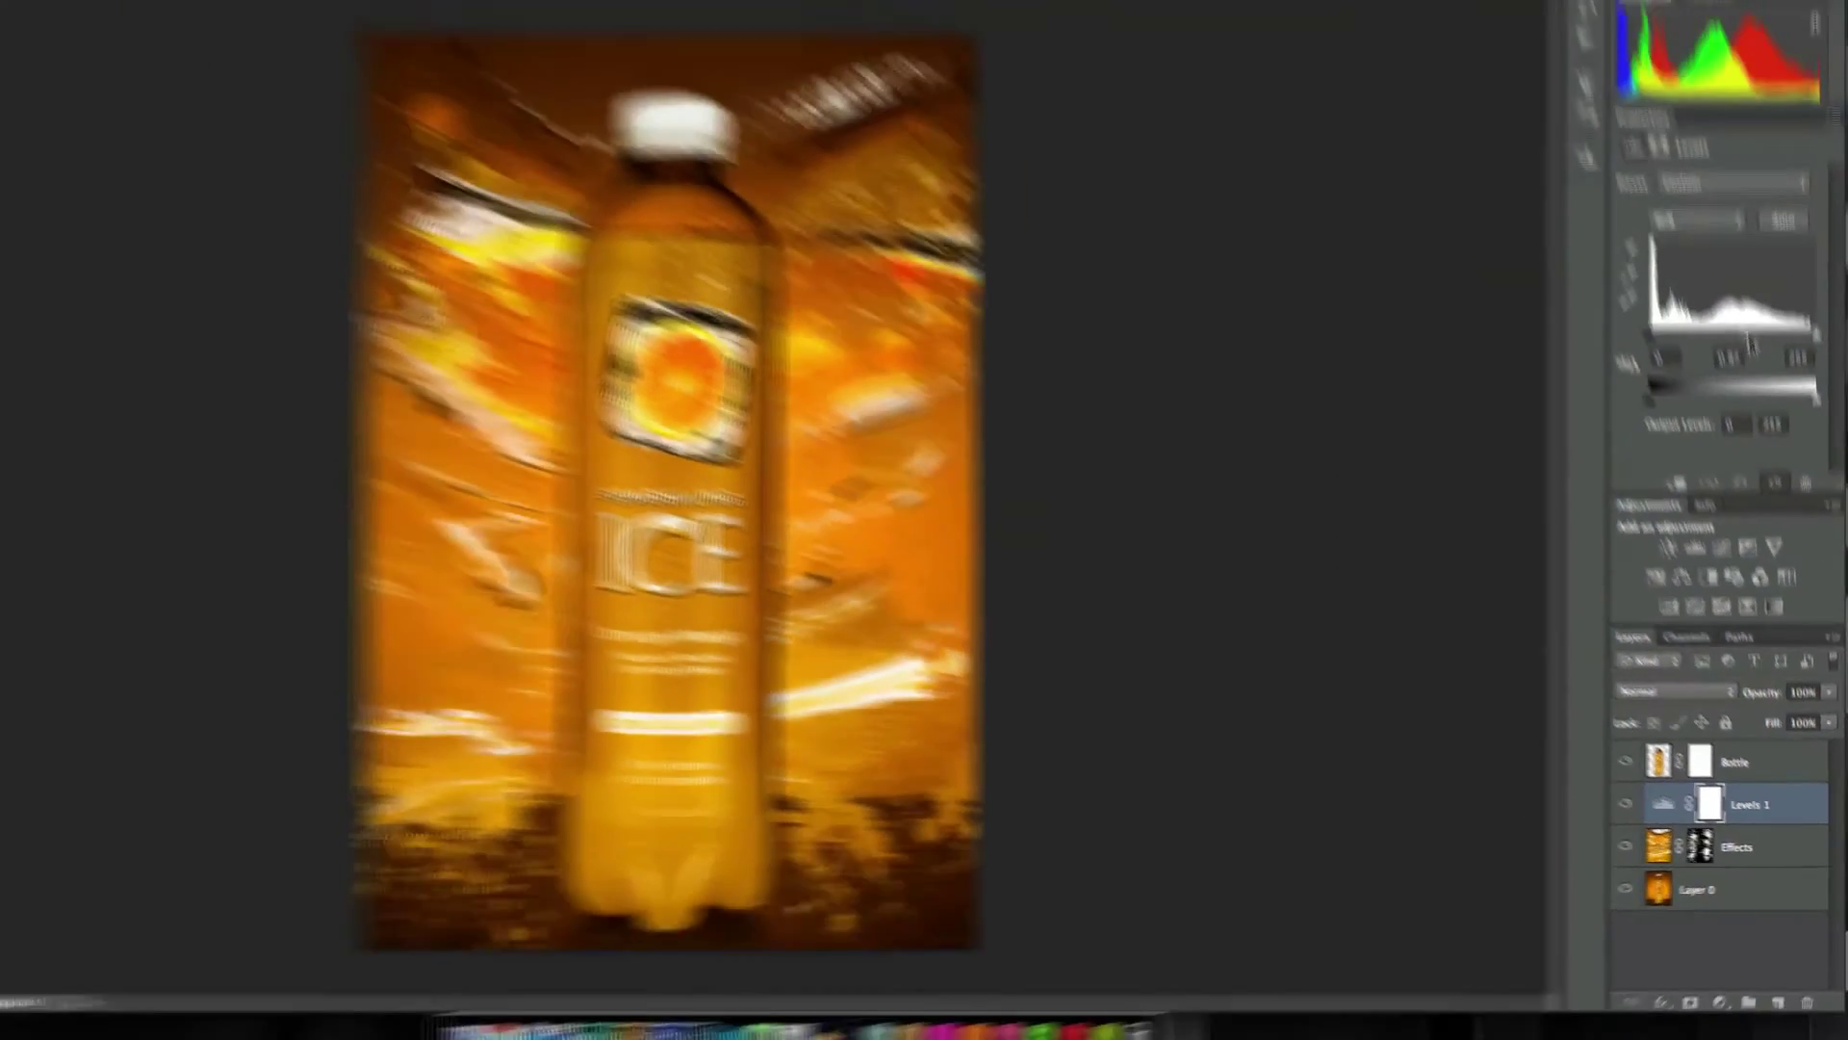
{"action": "left_click_drag", "start_coordinate": [1746, 397], "coordinate": [1767, 402]}
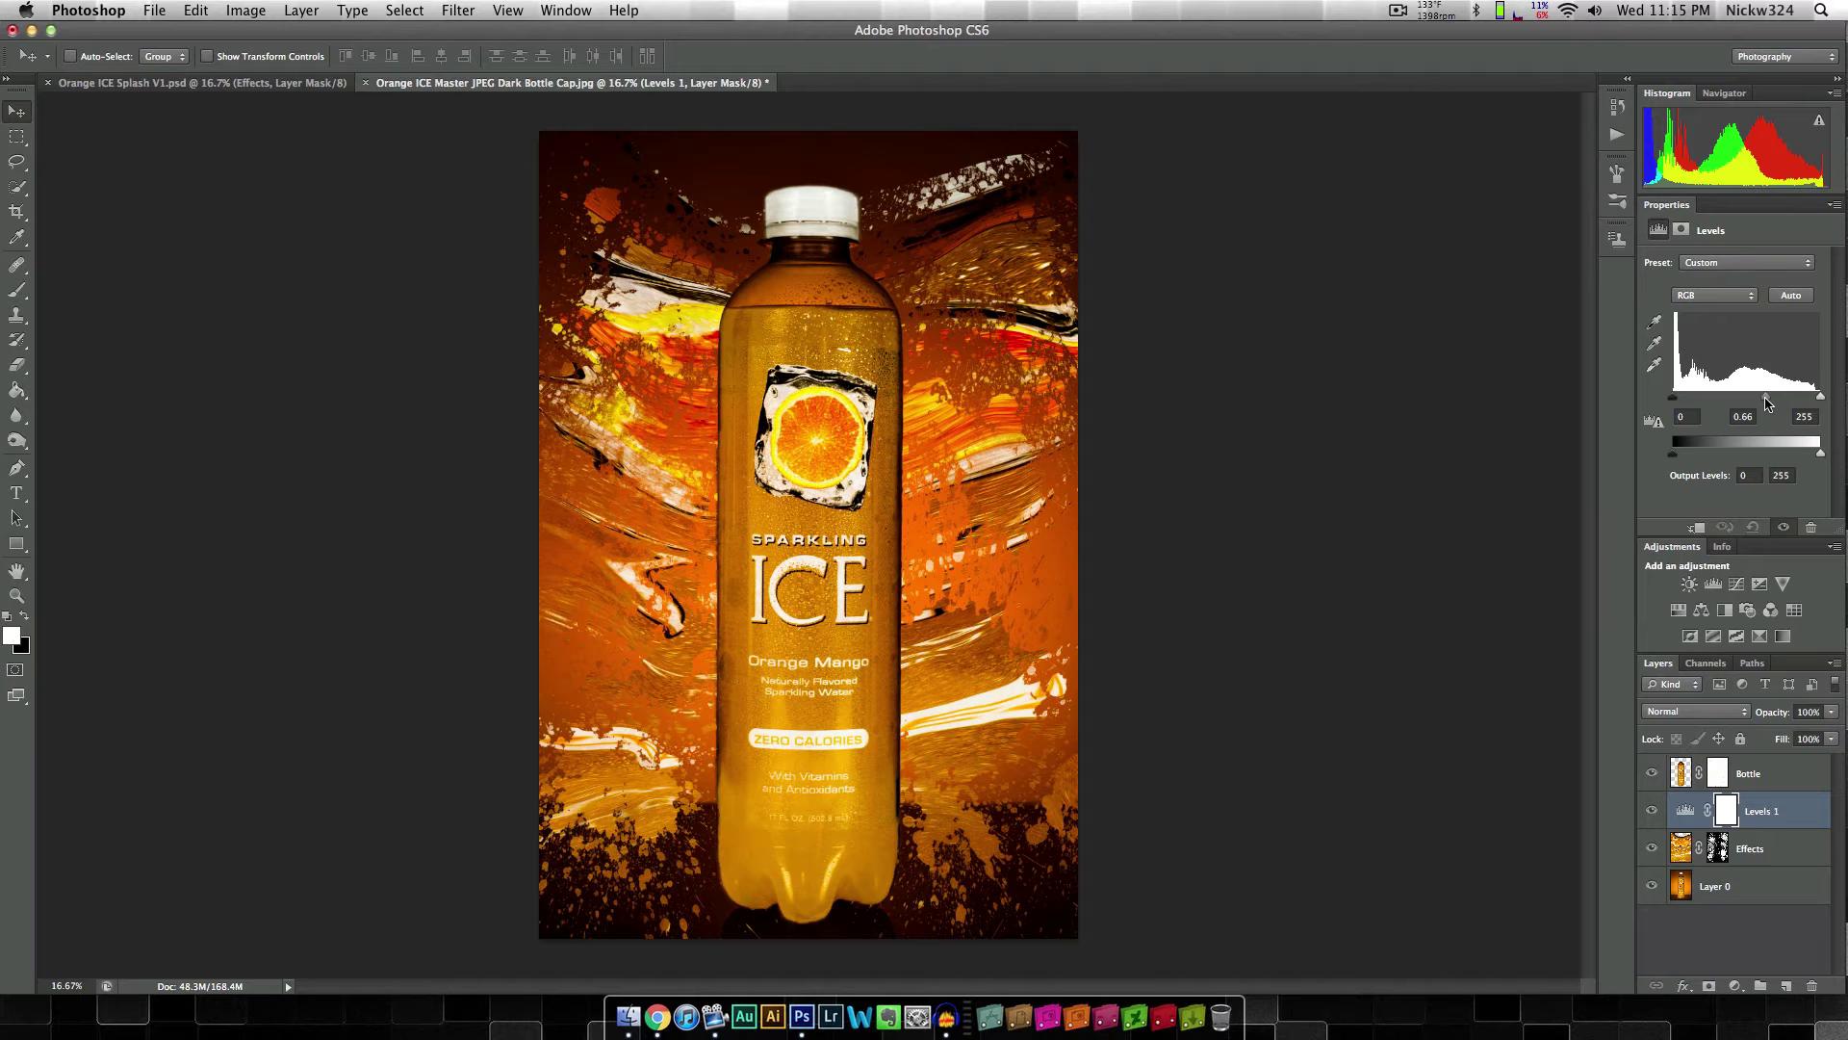
{"action": "right_click", "coordinate": [1796, 810]}
{"action": "left_click", "coordinate": [1714, 604]}
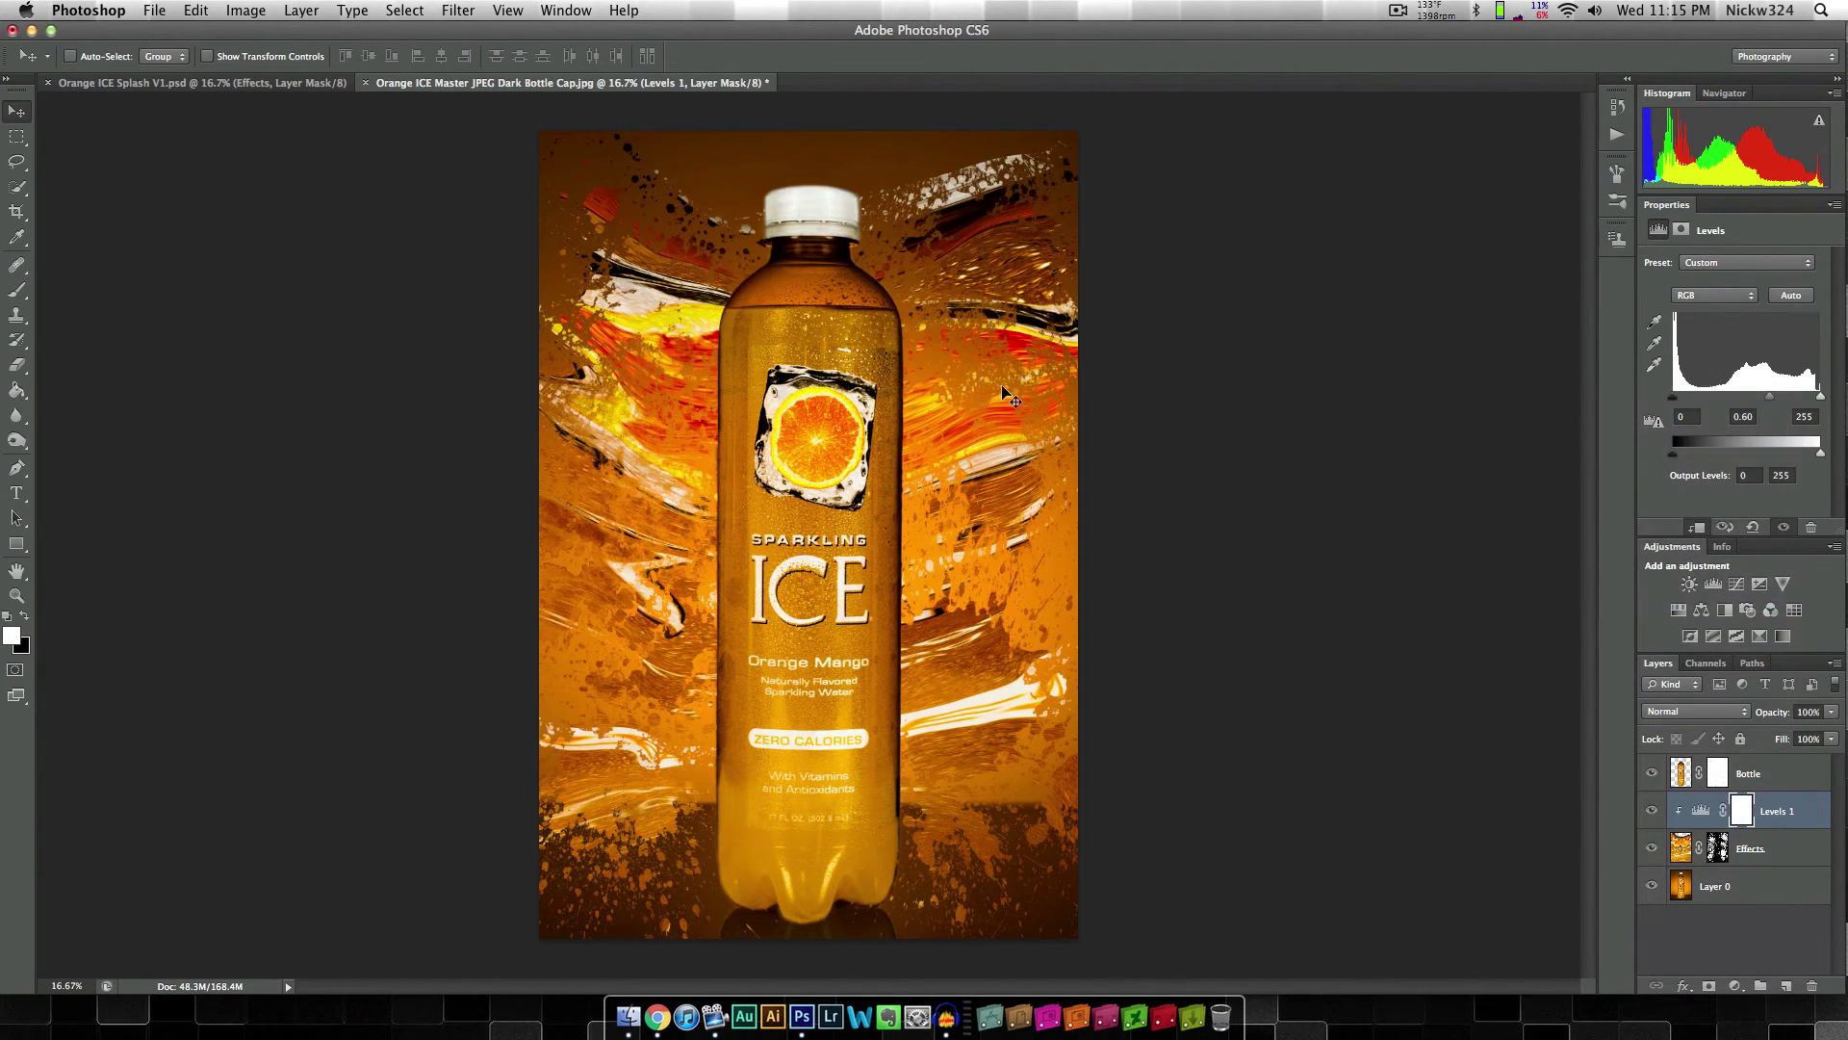
{"action": "left_click_drag", "start_coordinate": [1774, 402], "coordinate": [1773, 402]}
Step: Add a Curves adjustment clipped to the Effects layer, with points at input 79, output 61 and input 184, output 176
{"action": "left_click", "coordinate": [1713, 583]}
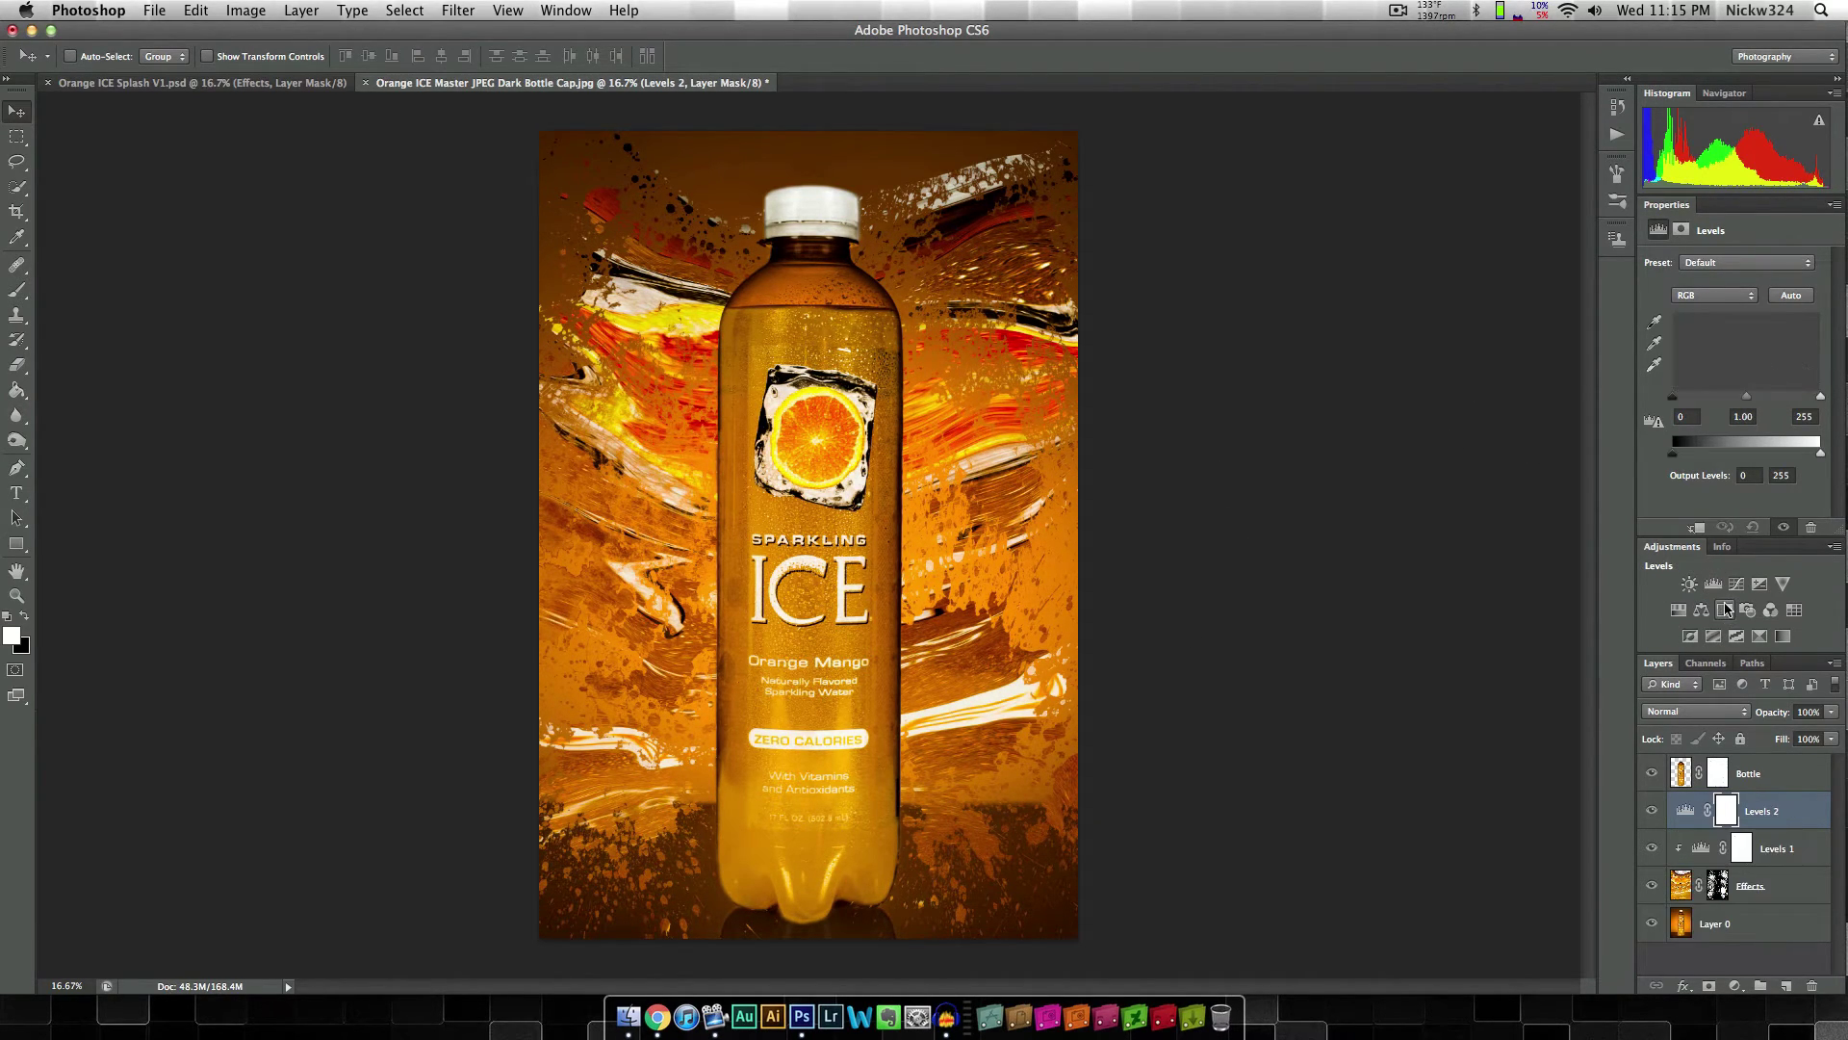
{"action": "key", "text": "super+z"}
{"action": "left_click", "coordinate": [1737, 583]}
{"action": "right_click", "coordinate": [1798, 818]}
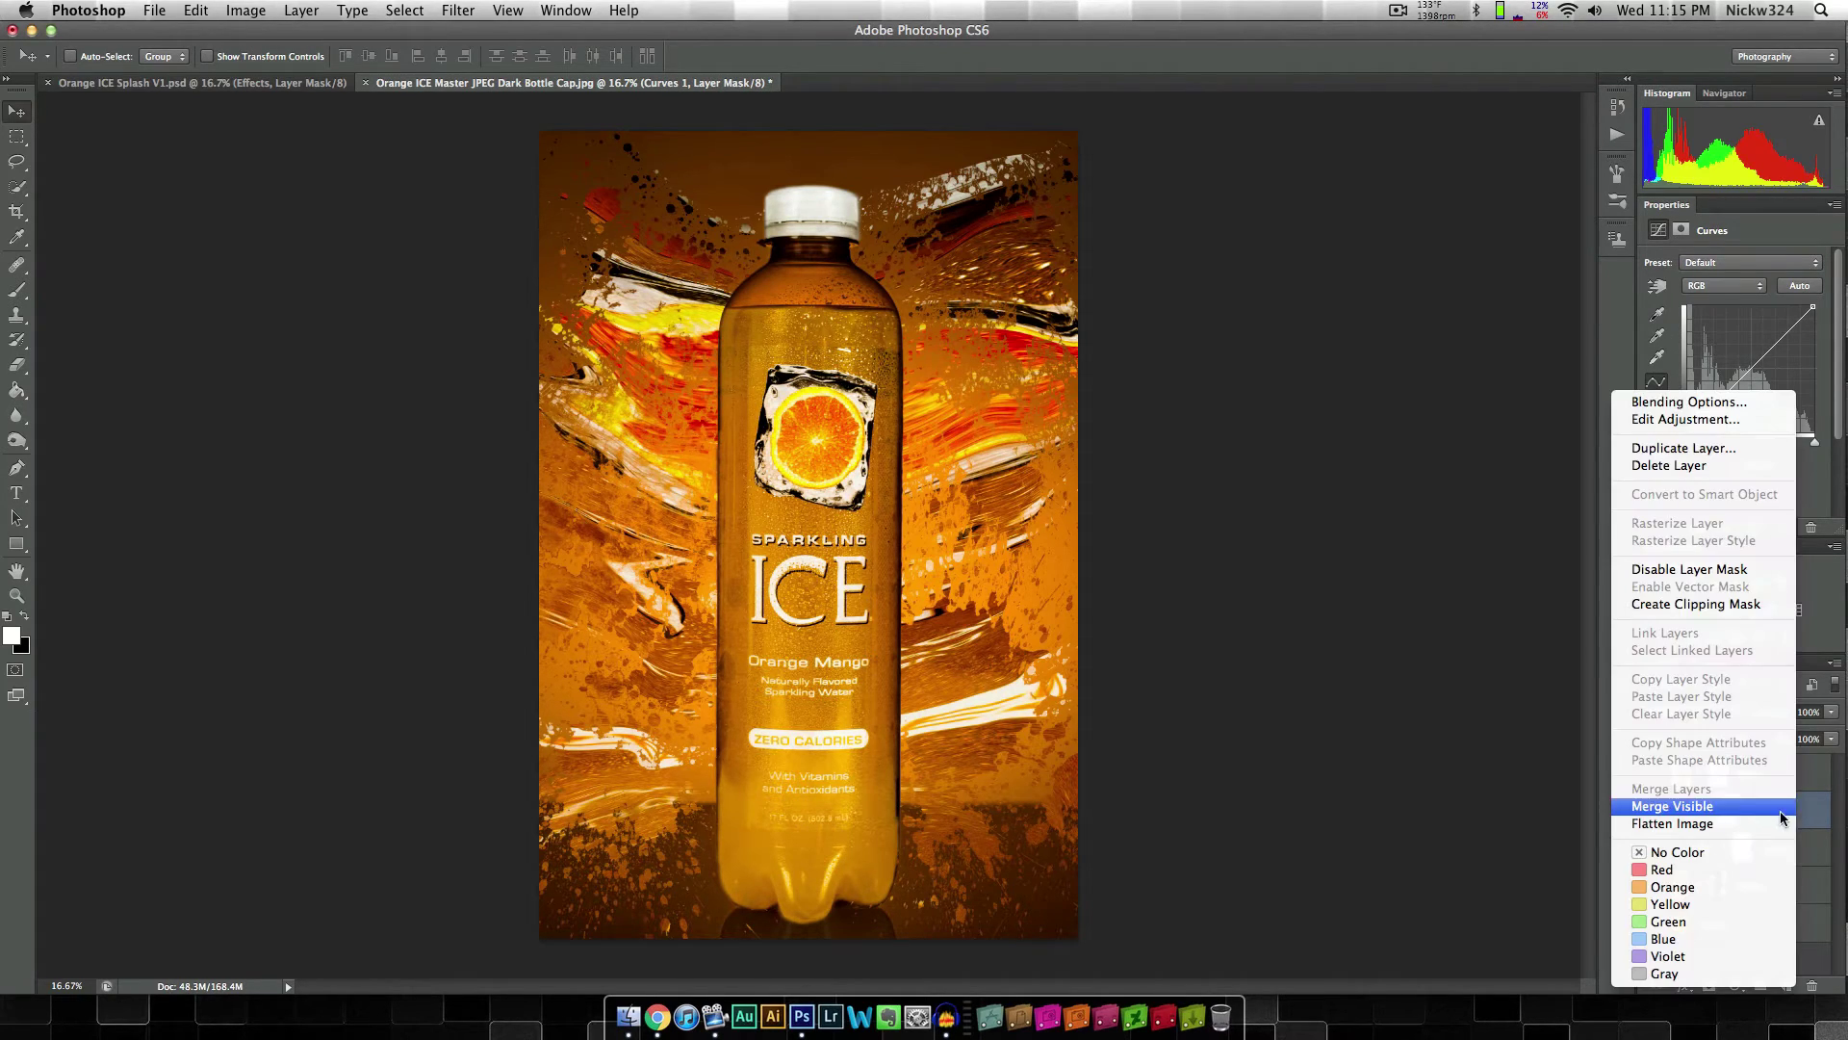
{"action": "left_click", "coordinate": [1723, 606]}
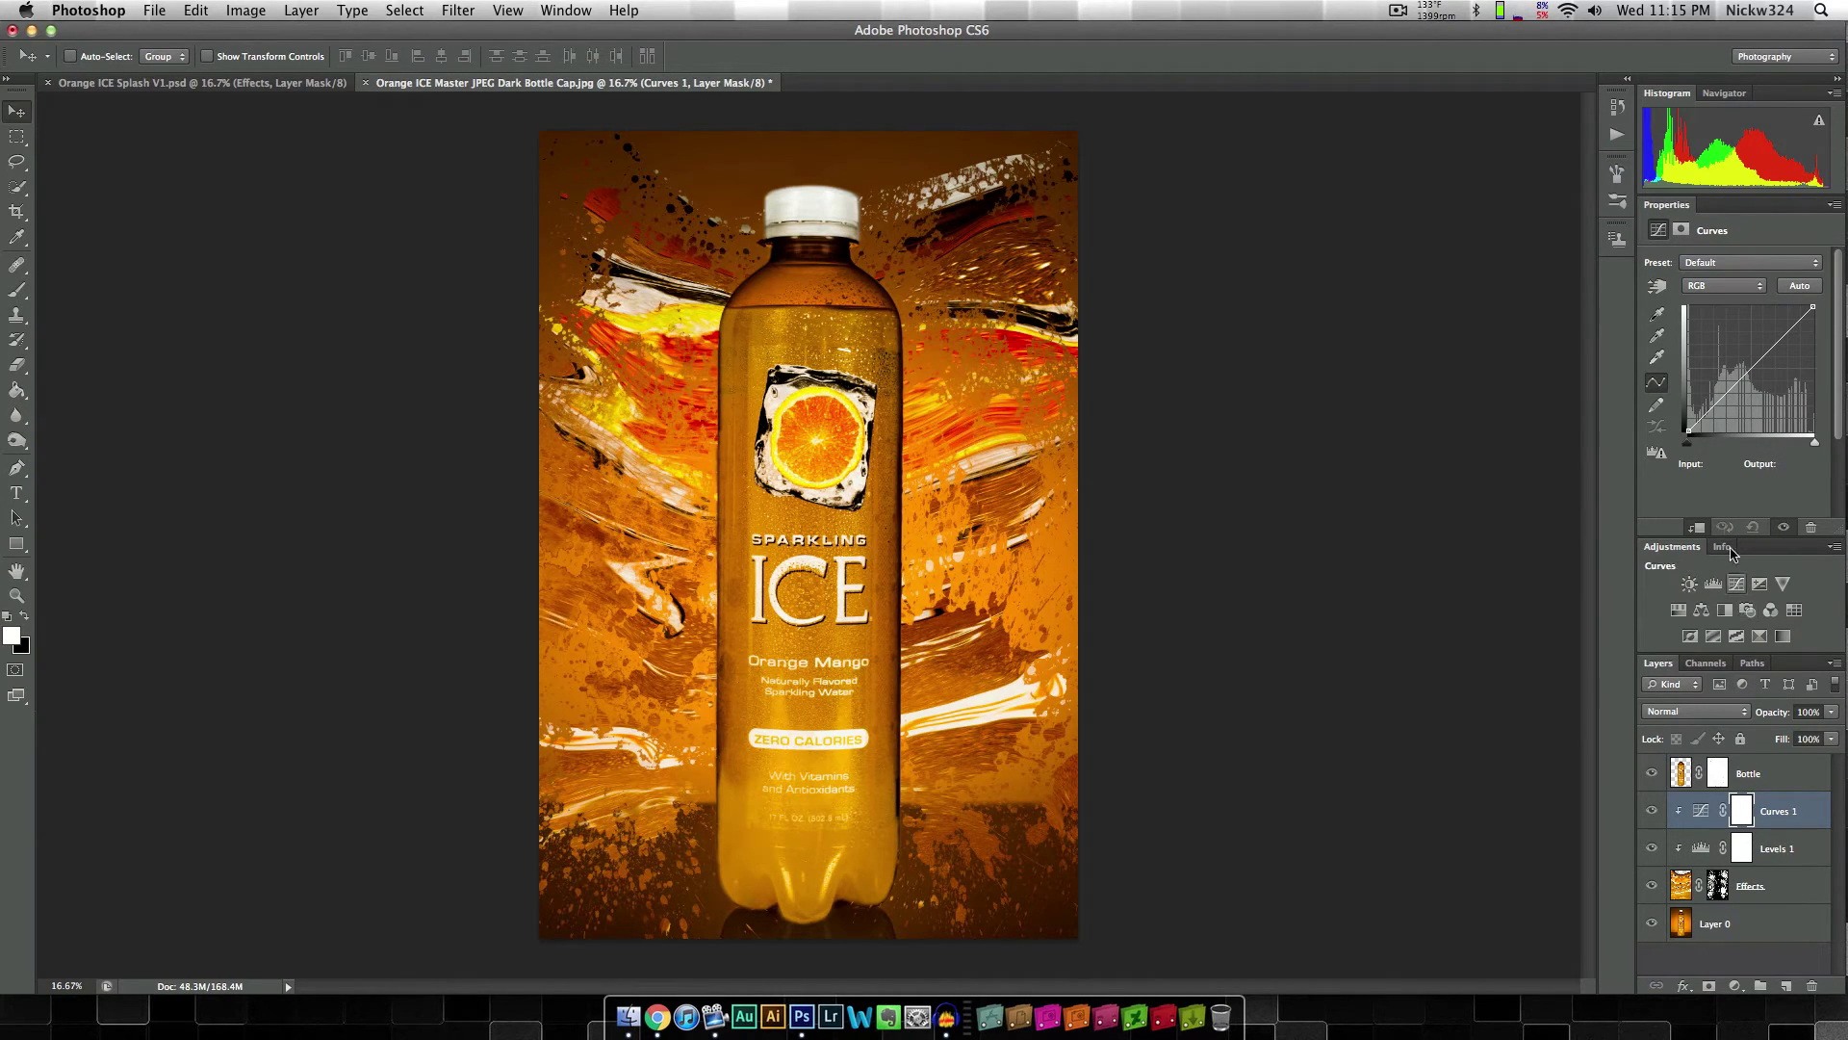
{"action": "left_click_drag", "start_coordinate": [1723, 396], "coordinate": [1727, 402]}
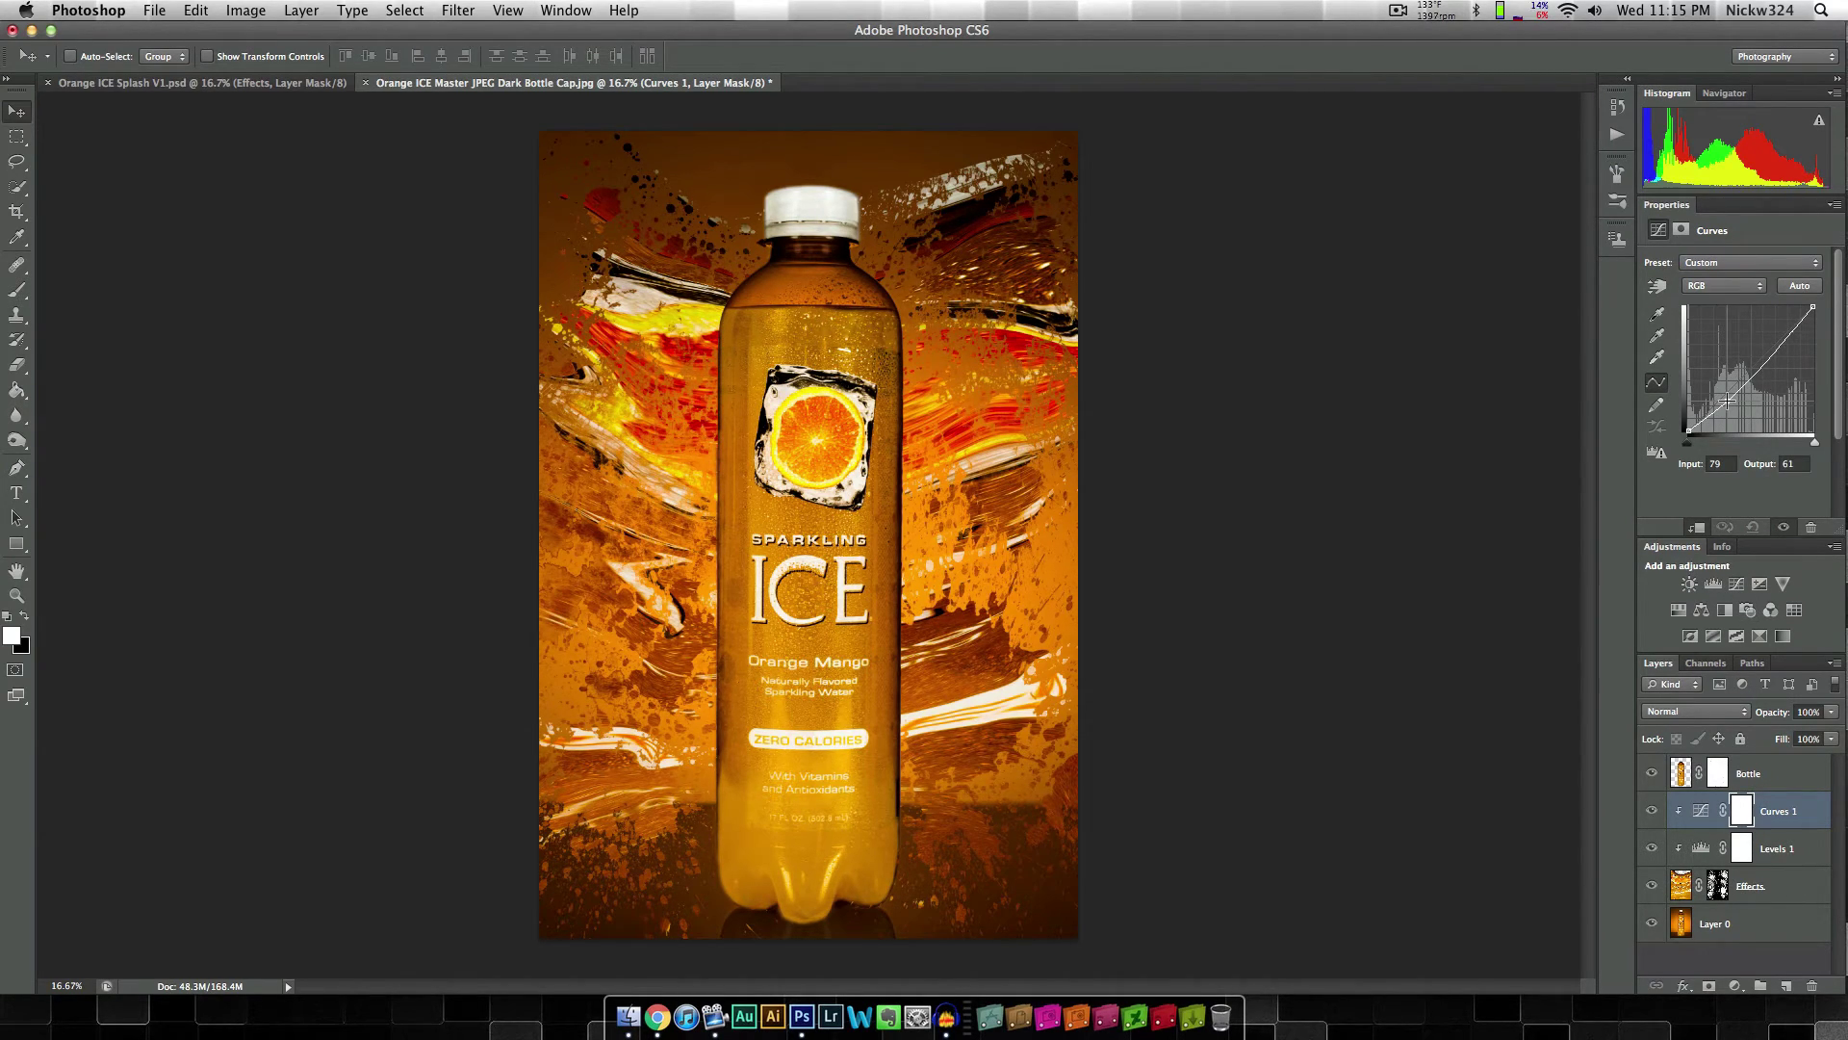
{"action": "left_click_drag", "start_coordinate": [1780, 344], "coordinate": [1778, 344]}
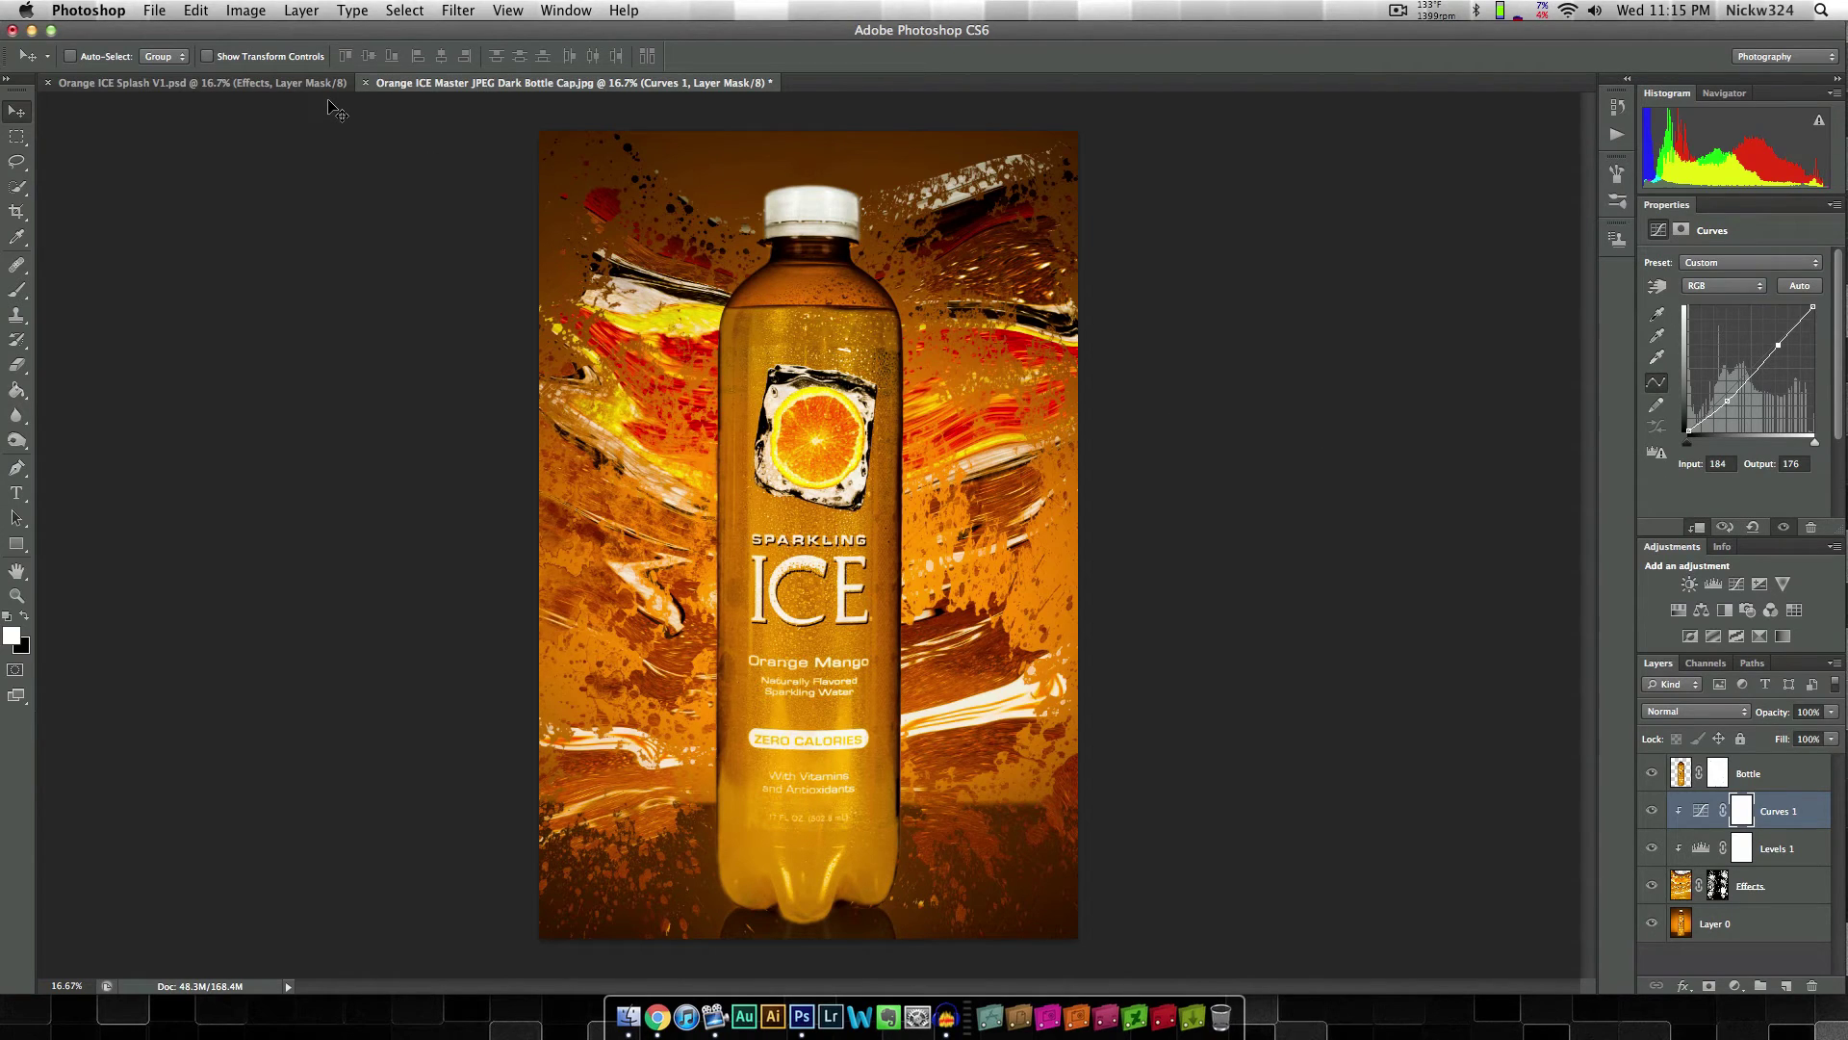
Step: Bring up the Orange ICE Splash V1.psd document to examine its finished splatter effect around the bottle
{"action": "left_click", "coordinate": [265, 83]}
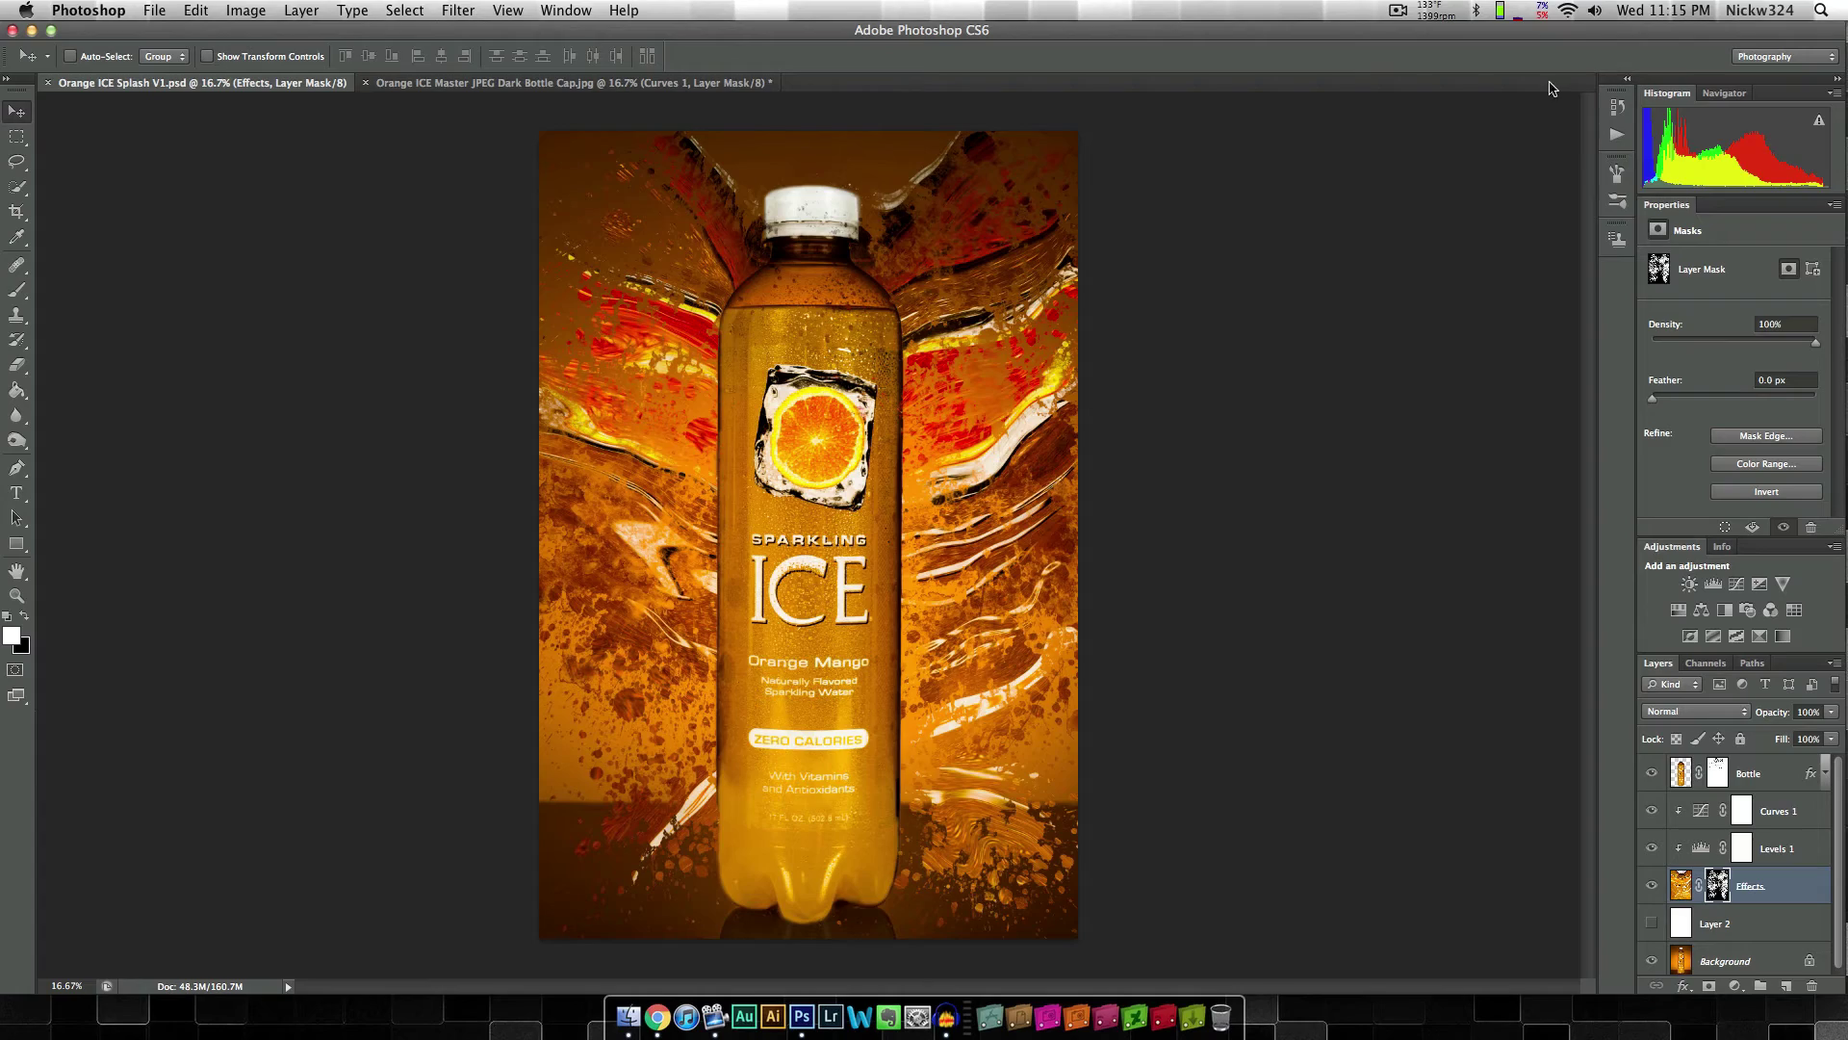
Step: Switch to Chrome to view the Splatter Brushes and Random Splatter Brushes pages and the Lumoid disintegration effect article, and return to Photoshop
{"action": "key", "text": "ctrl+Up"}
{"action": "left_click", "coordinate": [655, 1019]}
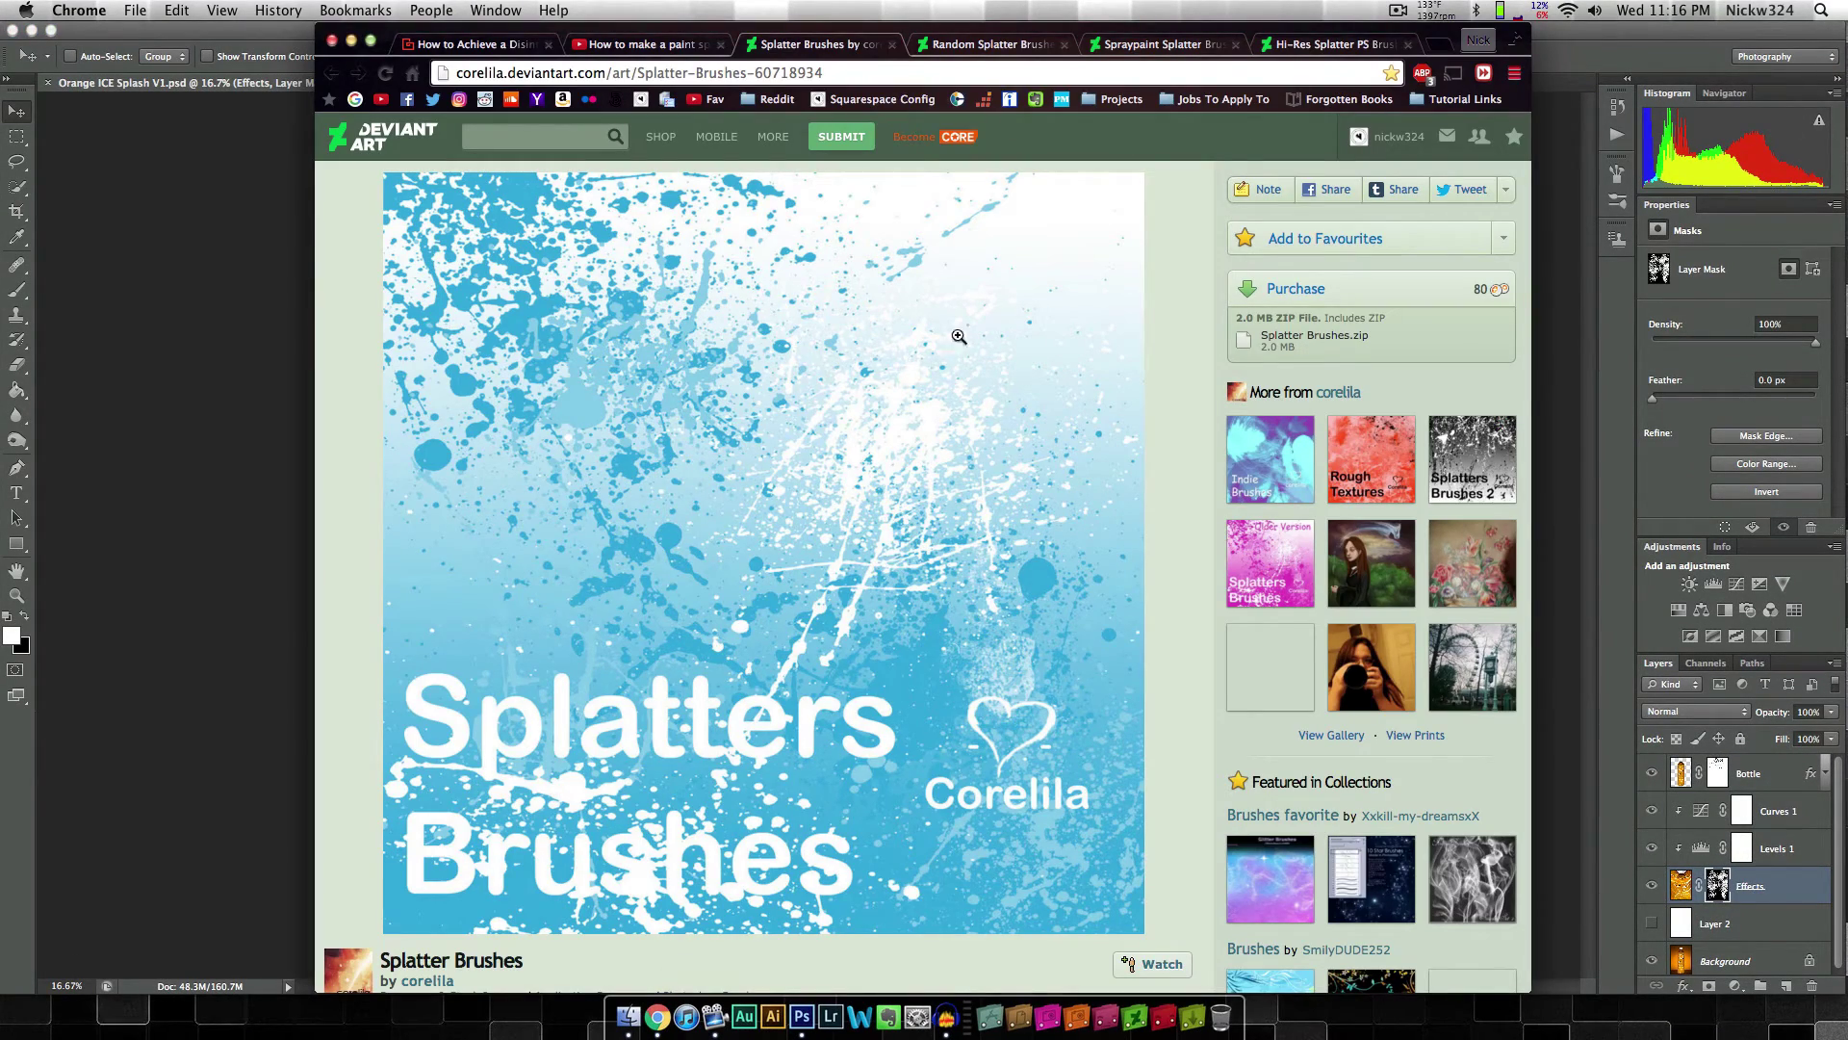
{"action": "left_click", "coordinate": [987, 45]}
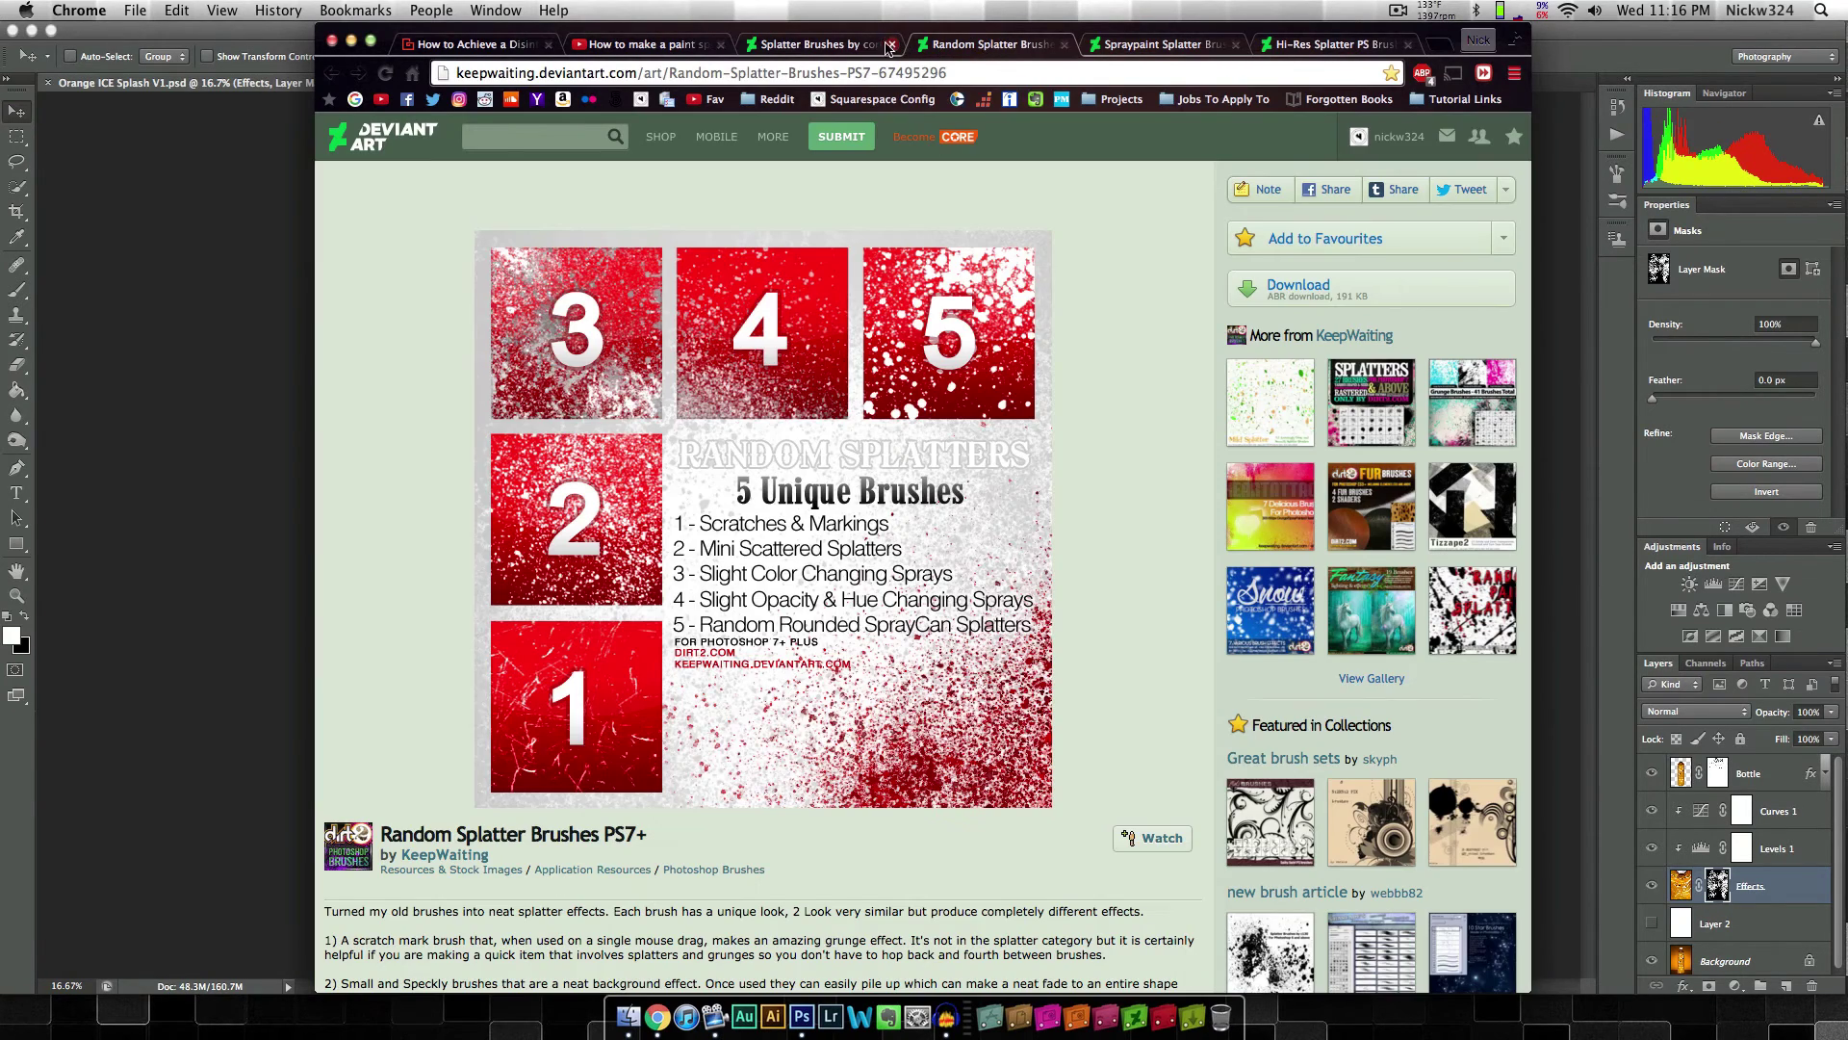
{"action": "left_click", "coordinate": [837, 45]}
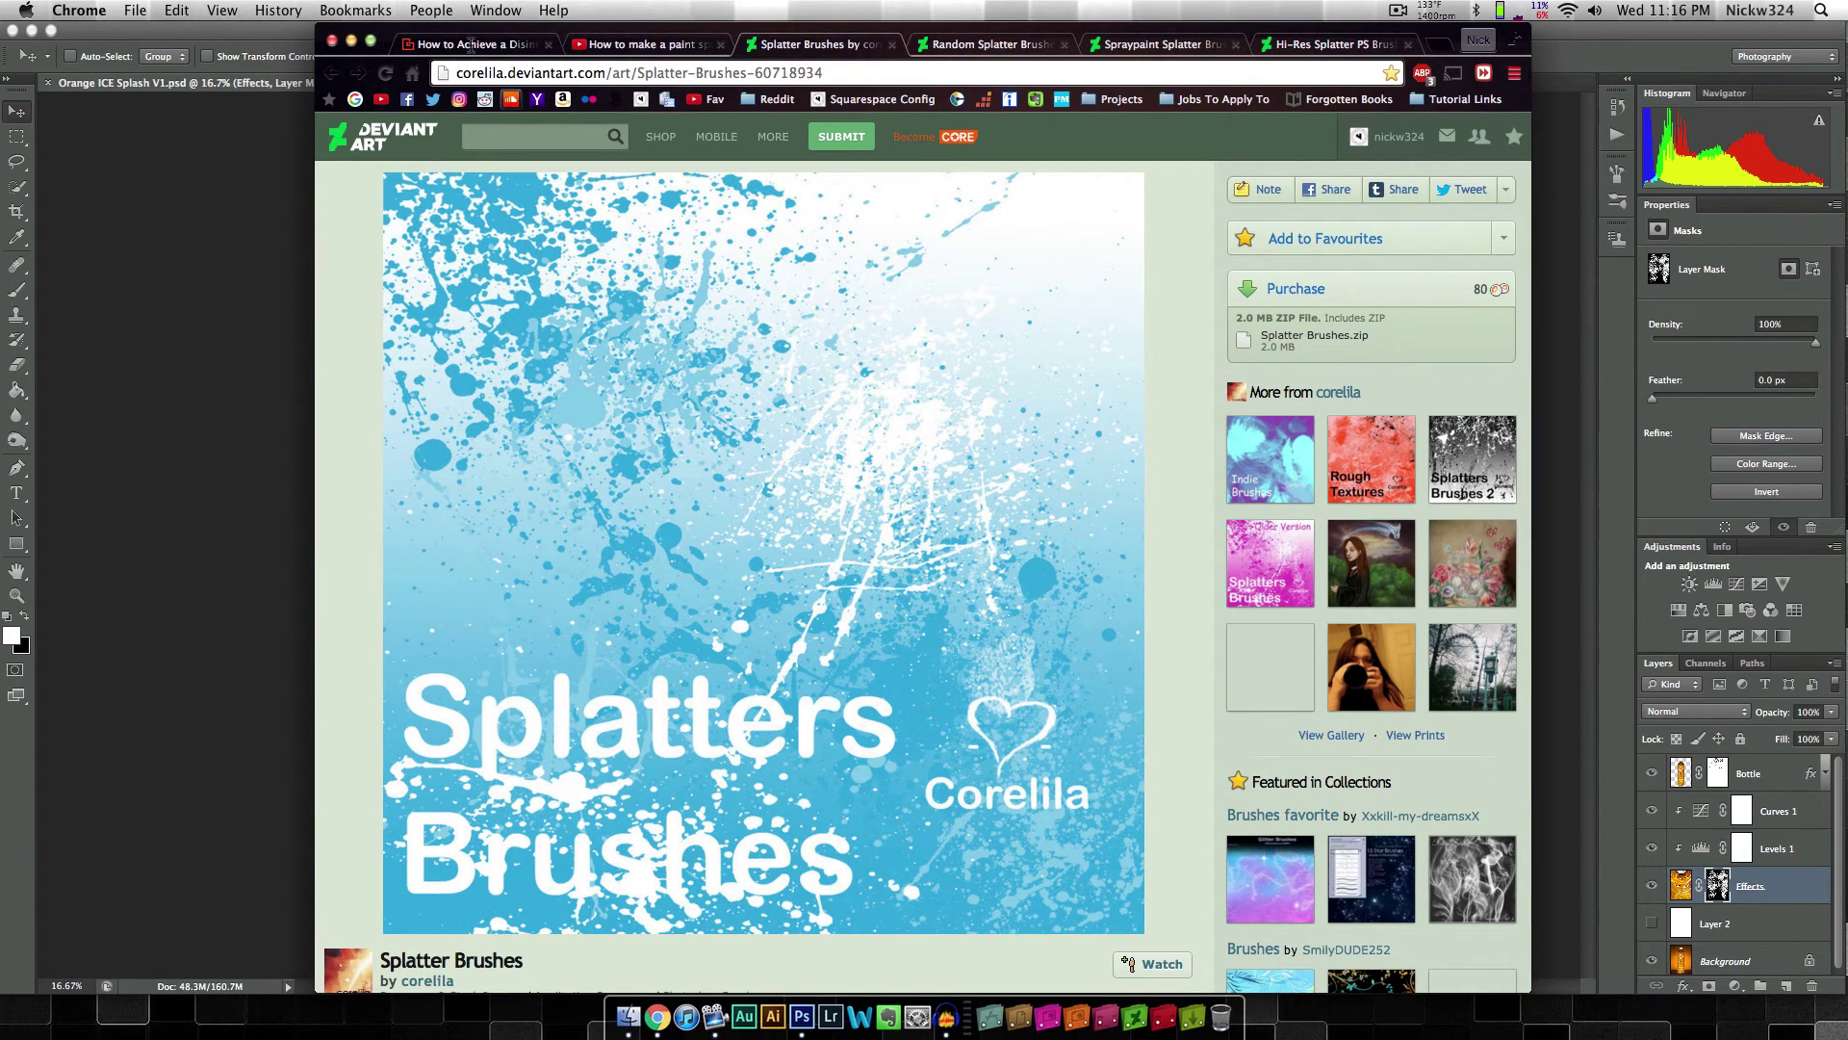
{"action": "left_click", "coordinate": [472, 45]}
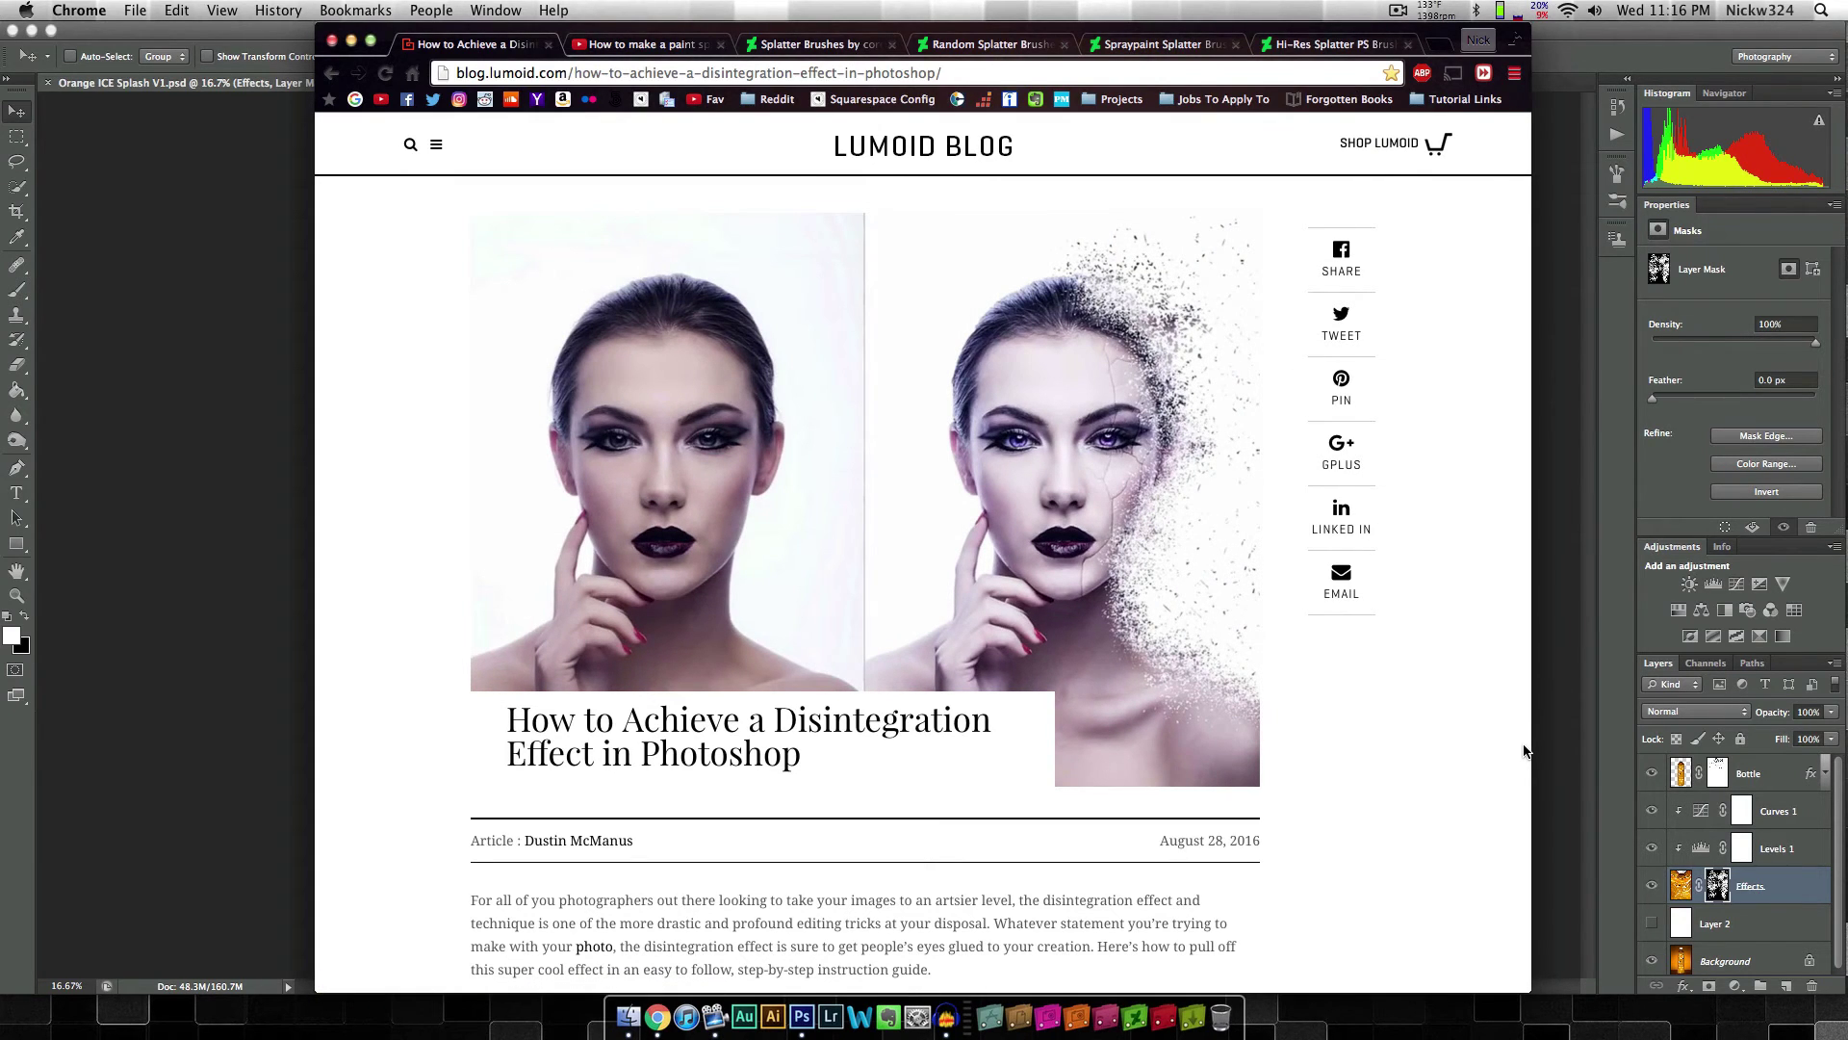
{"action": "left_click", "coordinate": [192, 298]}
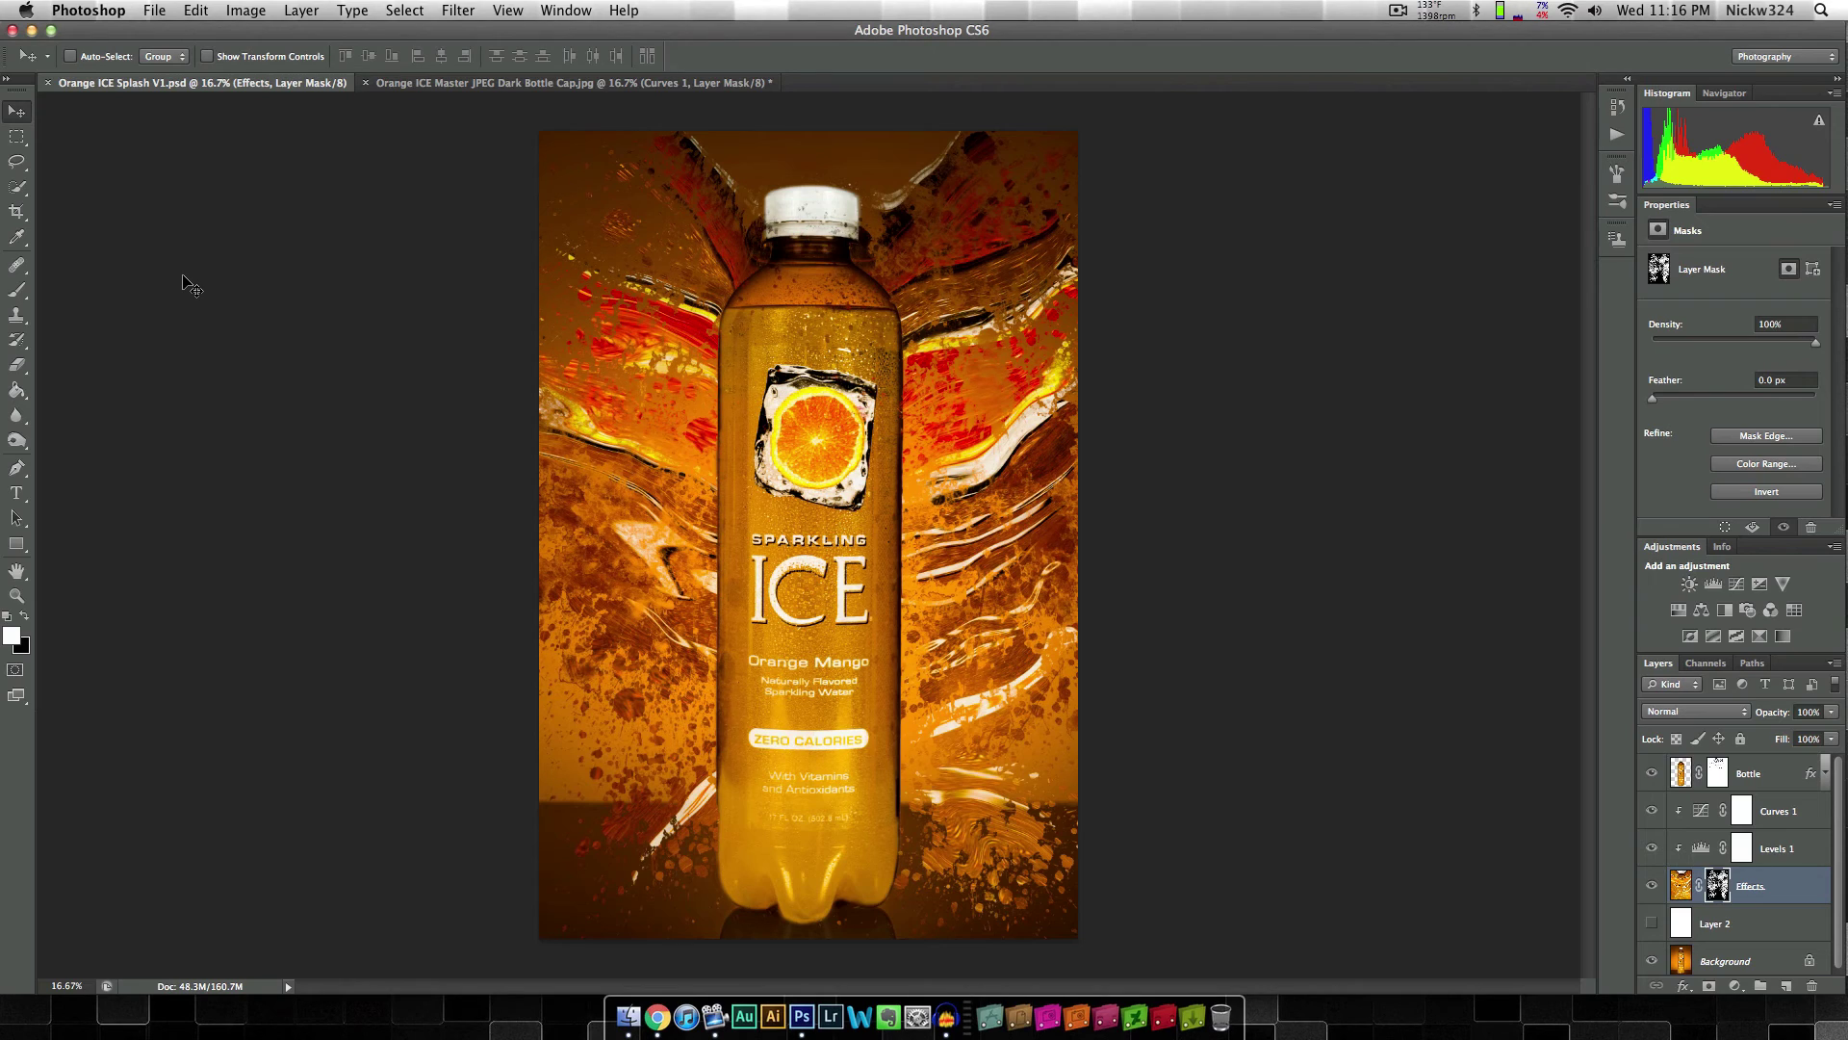